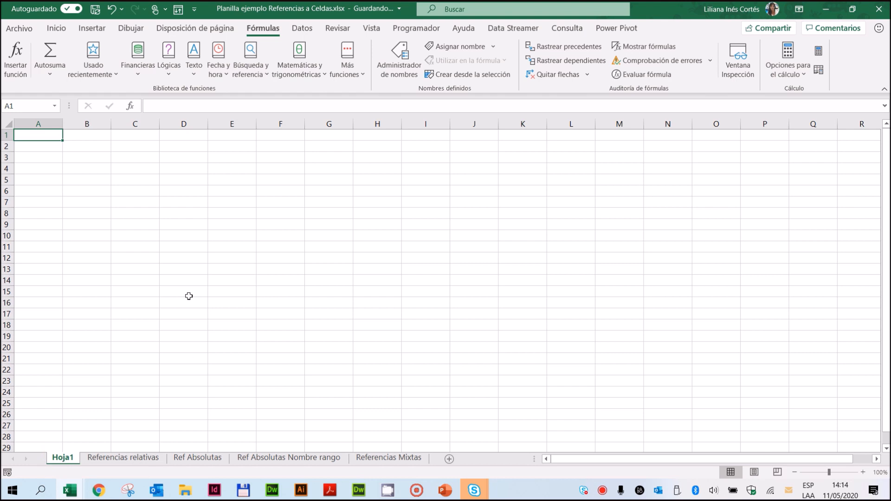
left_click_drag(134, 158, 339, 243)
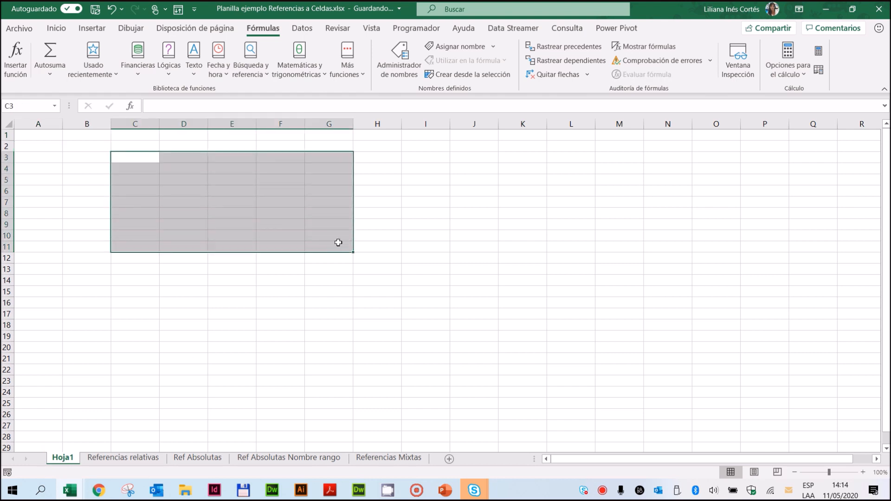
left_click(85, 187)
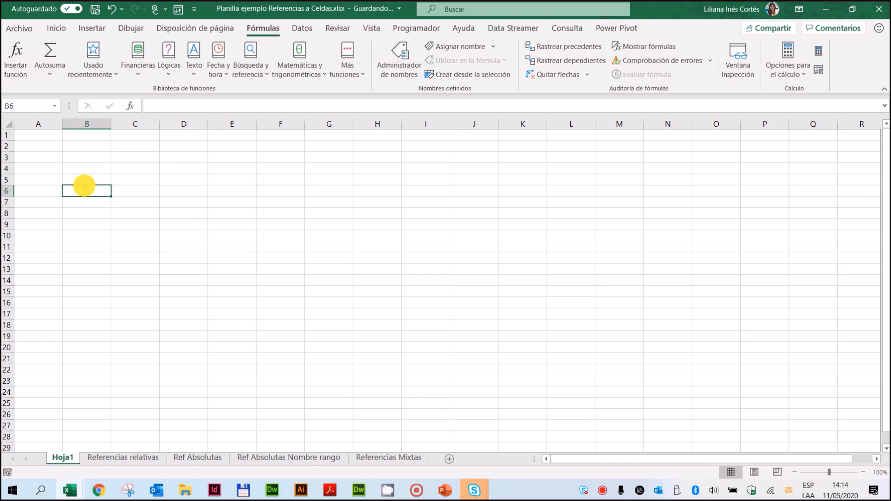
left_click(54, 31)
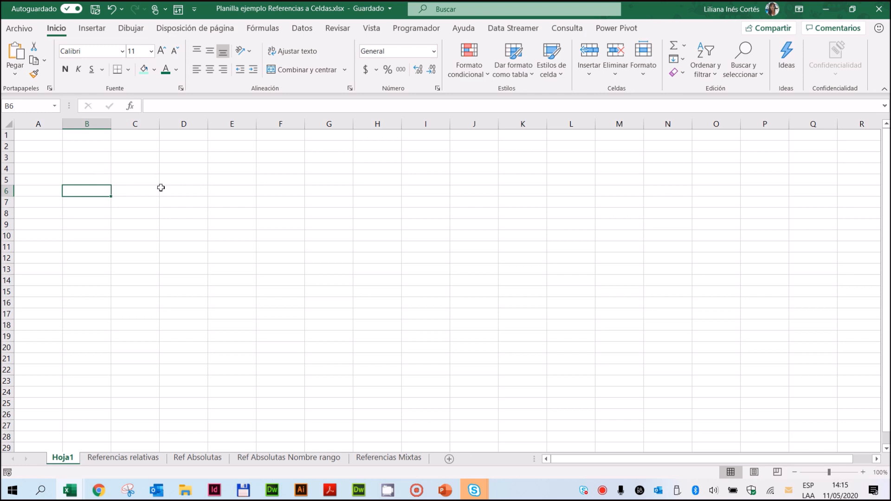
Step: Enter 1200 in cell D5, 12,20 with a decimal comma in D6, and 12.20 with a point in D7
left_click(179, 181)
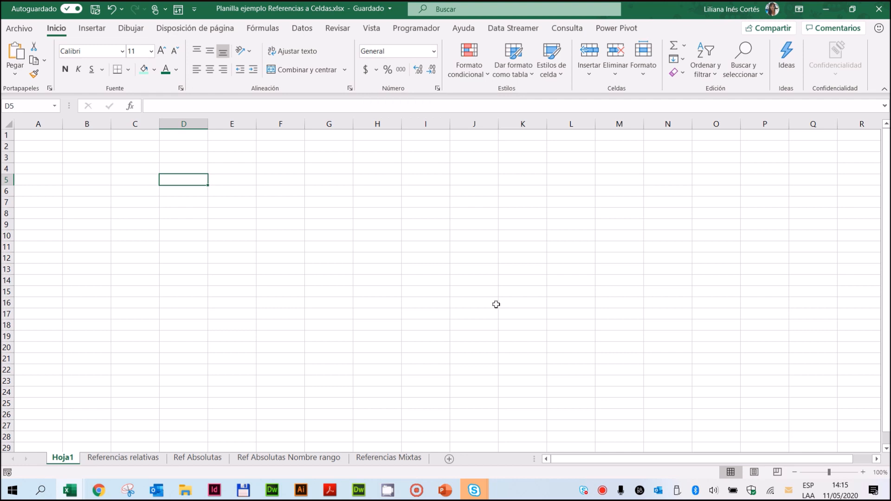
type("1200")
key("Return")
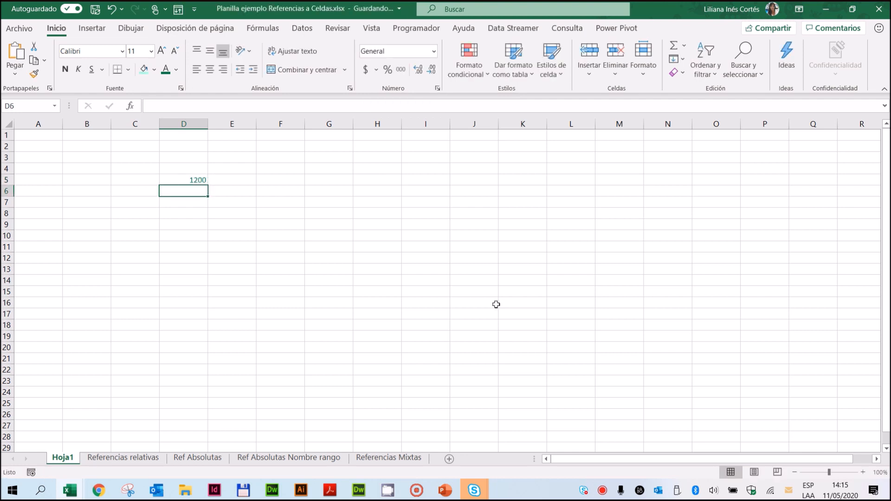
type("12,20")
key("Return")
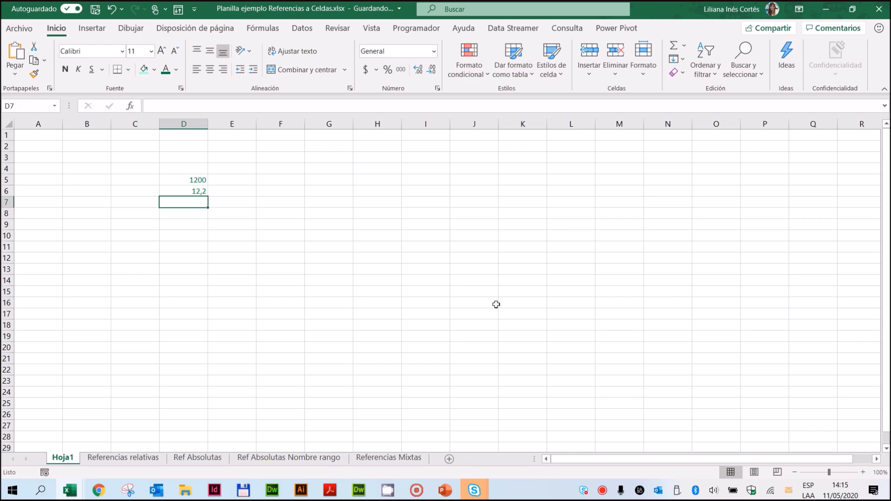
type("12")
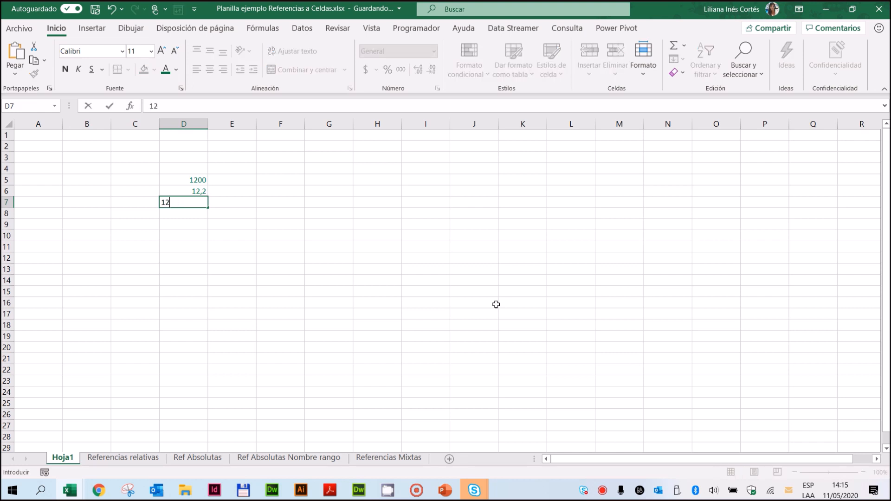
type(".20")
key("Return")
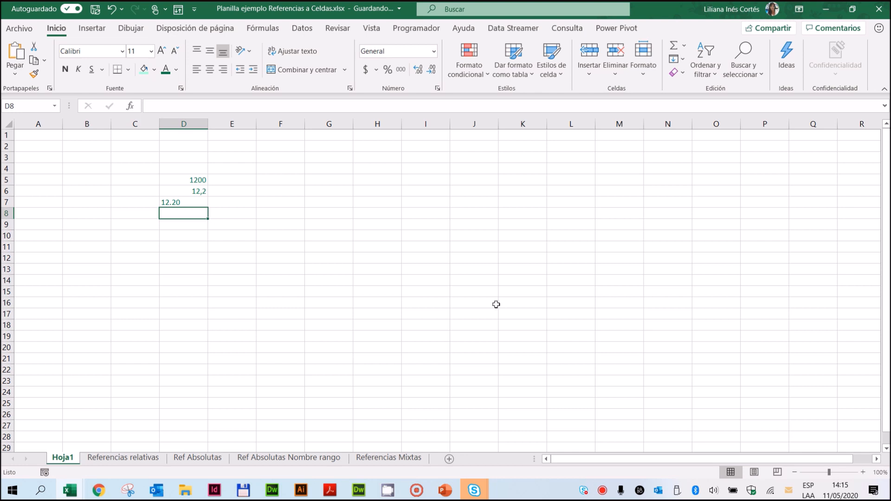
Step: Enter the date 11/05/20 in cell D8 and widen column D
type("11")
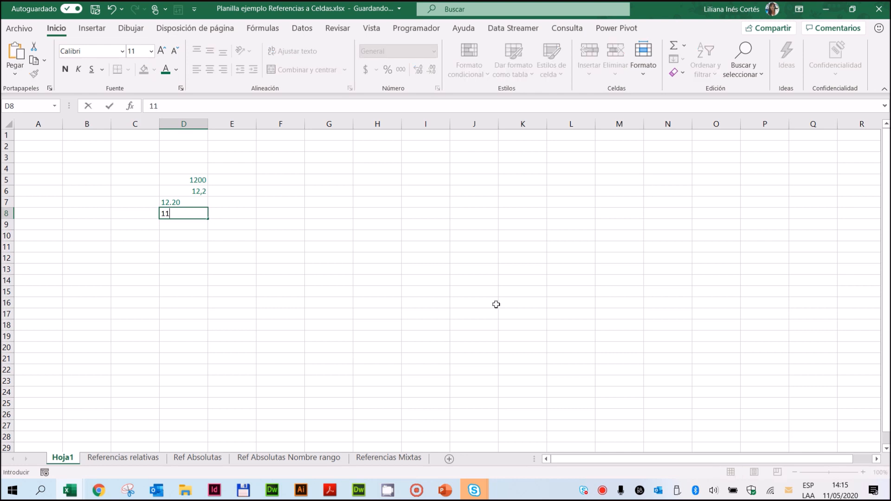
type("/05/20")
key("Return")
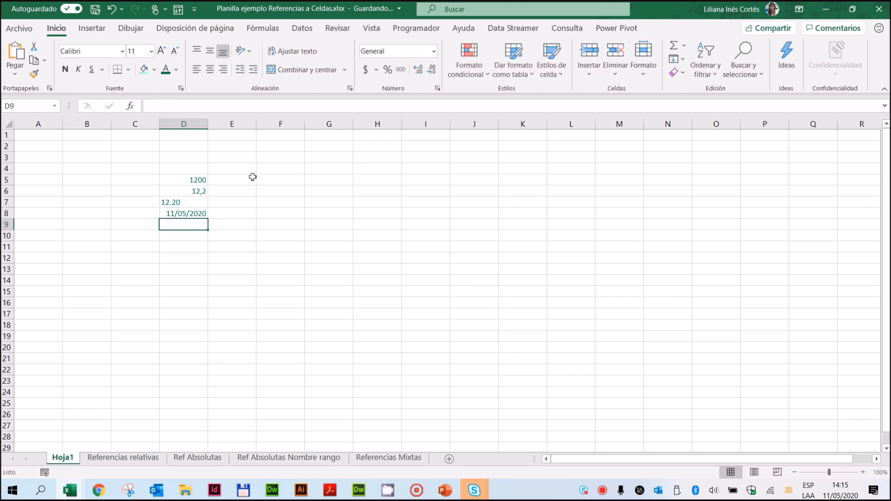
left_click_drag(208, 123, 243, 129)
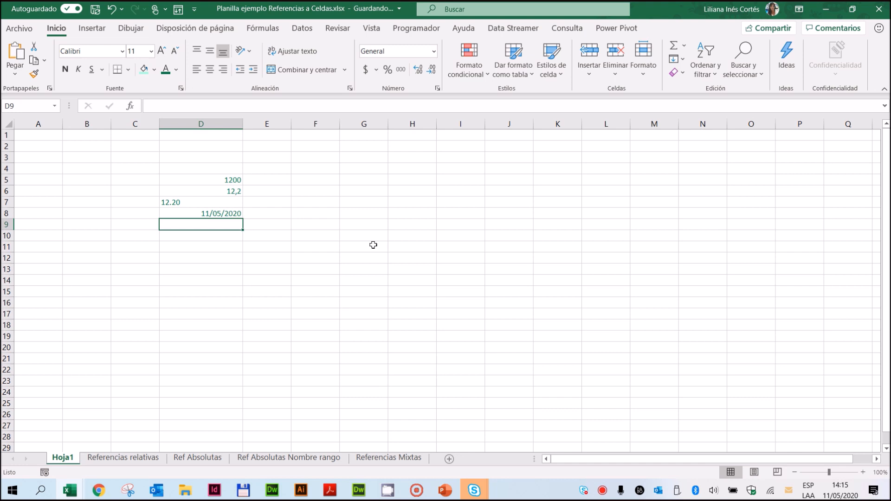
Step: Enter the time 14:00 in cell D9 and the combined date and time 11/05/20 14:30 in D10
type("14:00")
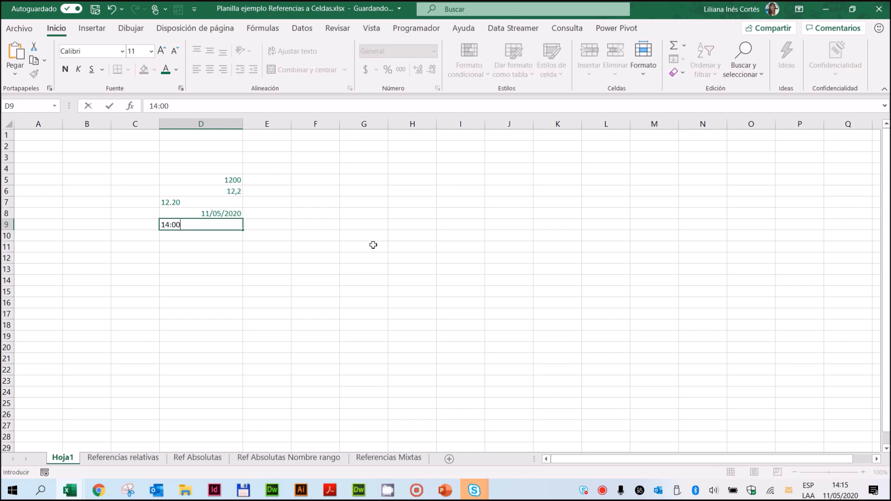
key("Return")
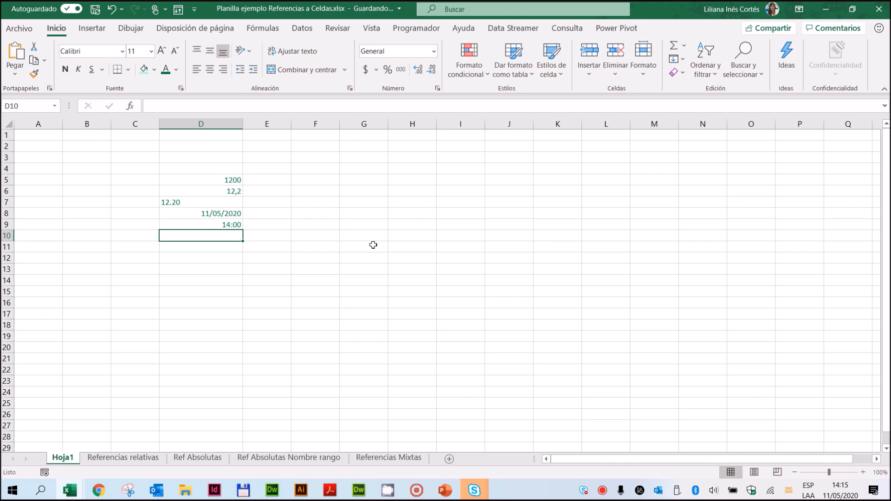
type("11/")
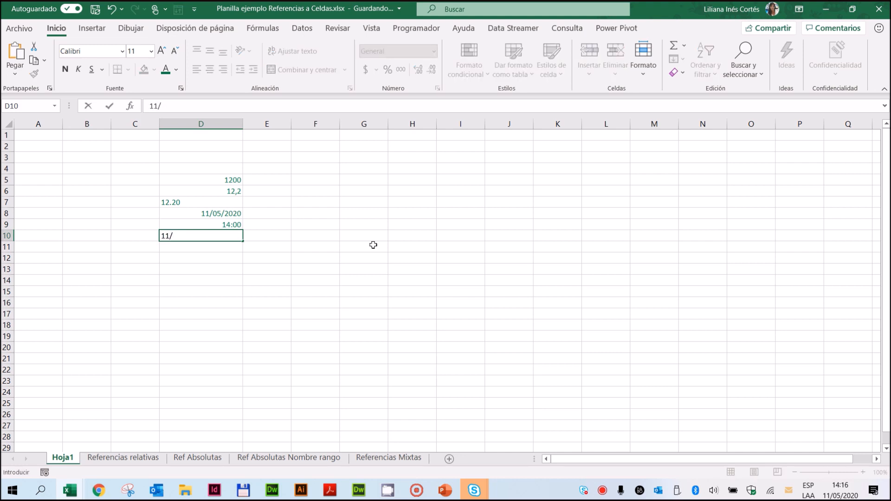
type("05/20 14:30")
key("Return")
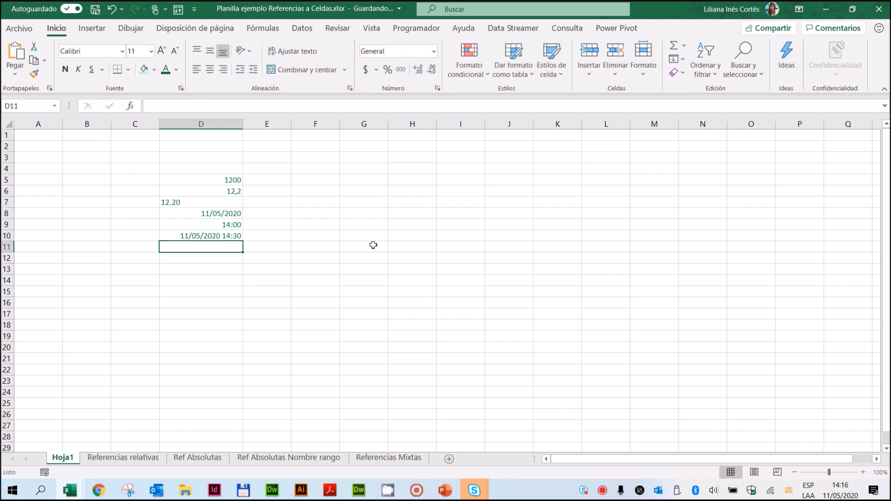
Step: Enter the percentage 10% in cell D11 and the text Saldo in D12
type("10%")
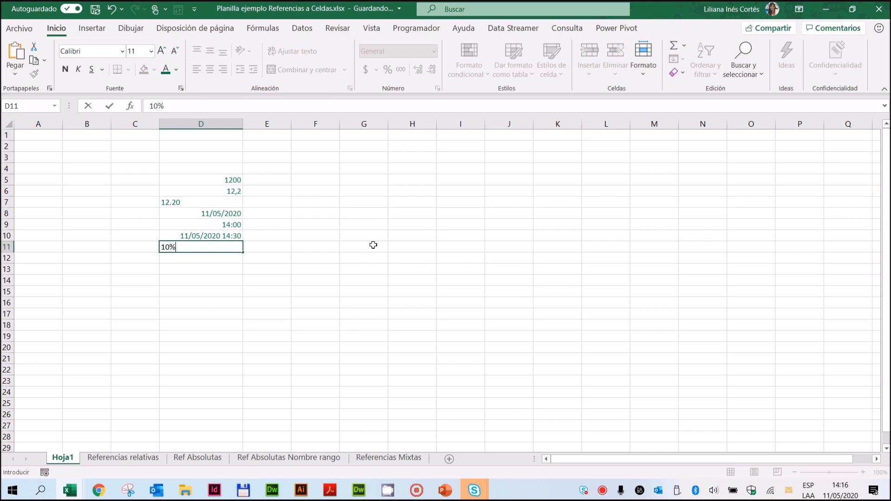
key("Return")
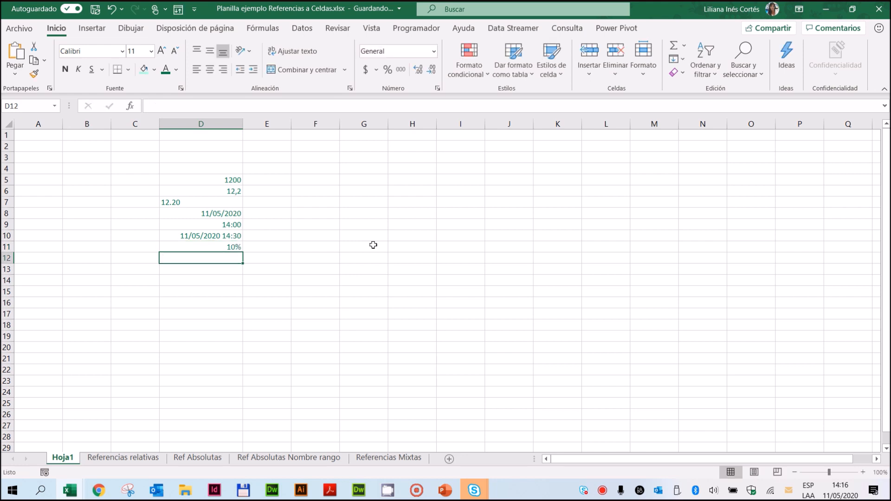
type("Saldo")
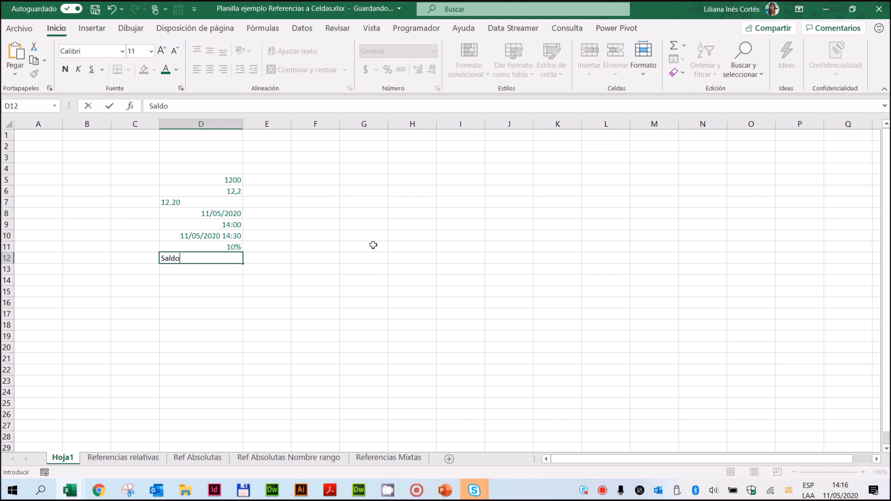
key("Return")
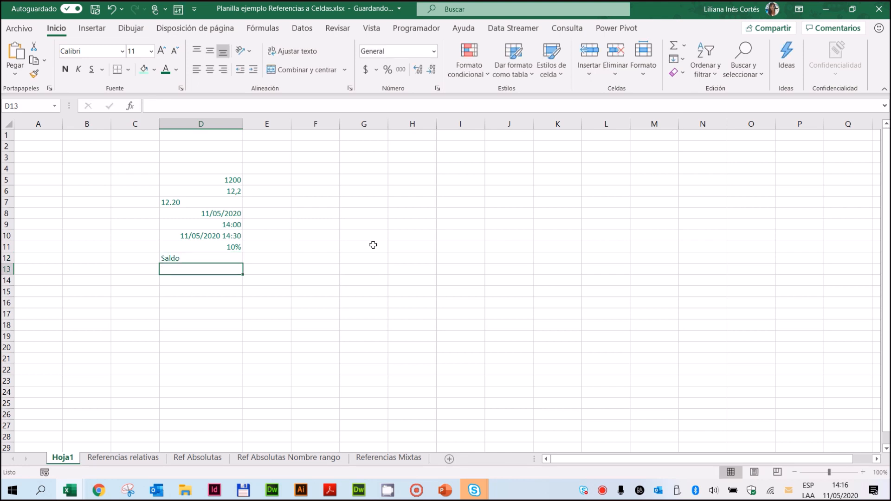
Step: Examine the alignment of the text in D12 and compare the comma and point entries in D6 and D7
left_click(183, 257)
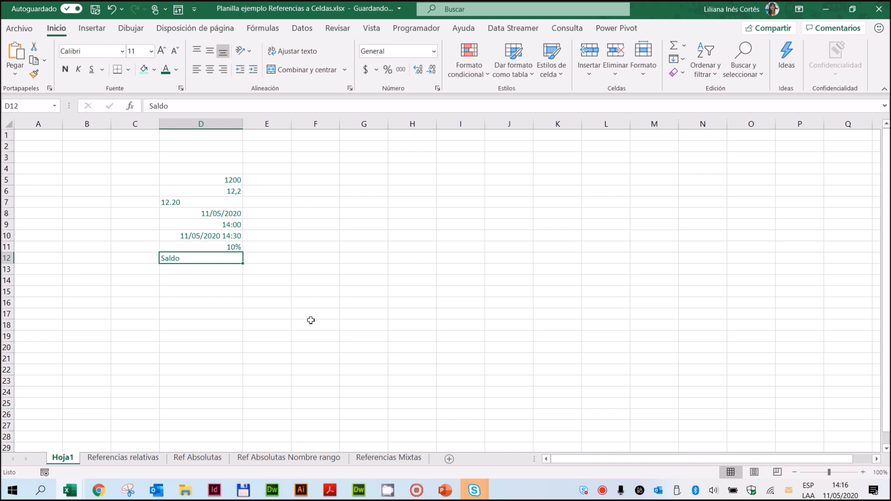
left_click(180, 201)
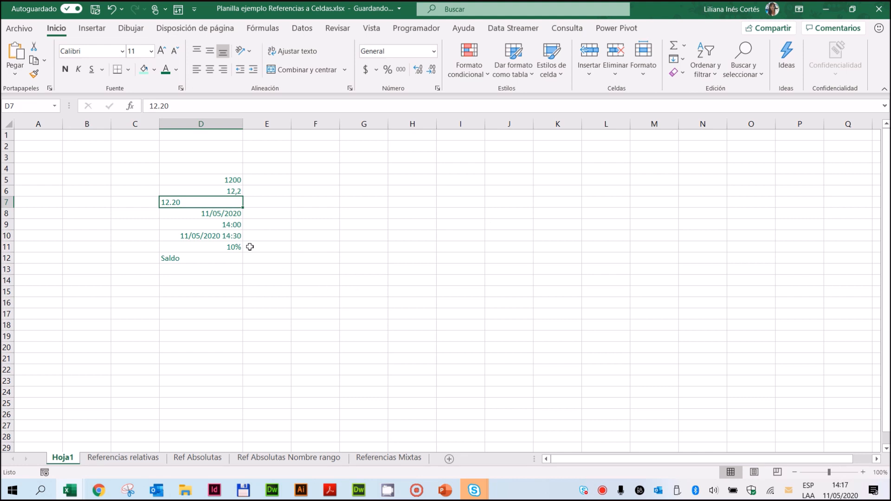
left_click(218, 191)
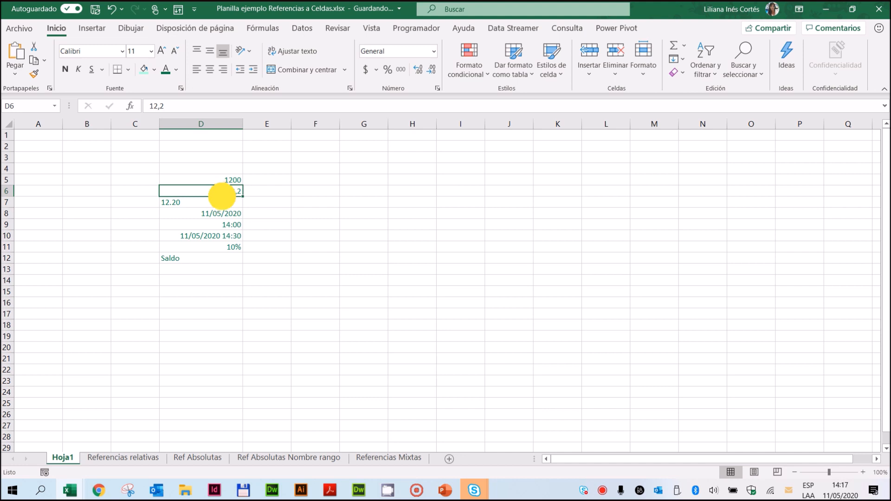
left_click_drag(217, 192, 222, 201)
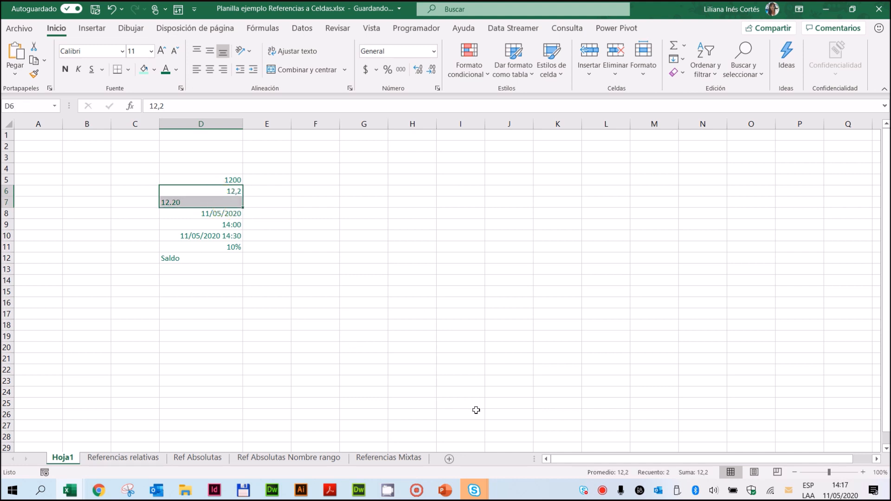
left_click(468, 302)
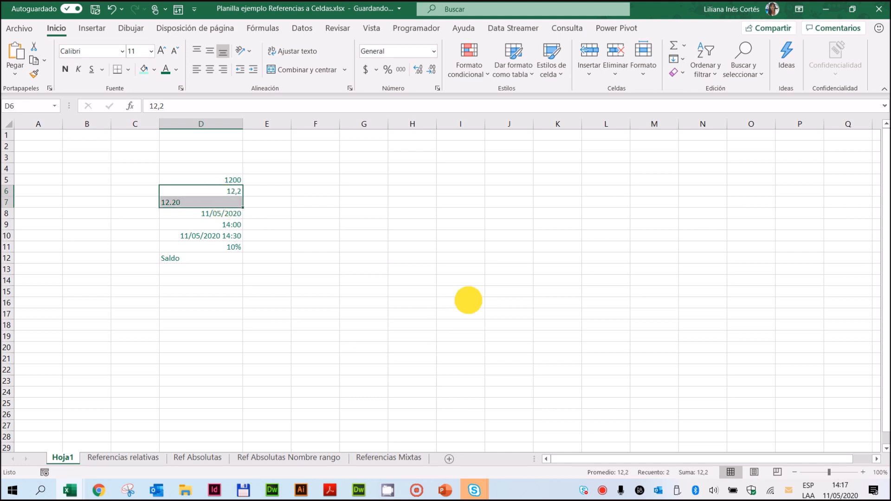
Step: Align the 12.20 entry in cell D7 to the right
left_click(178, 203)
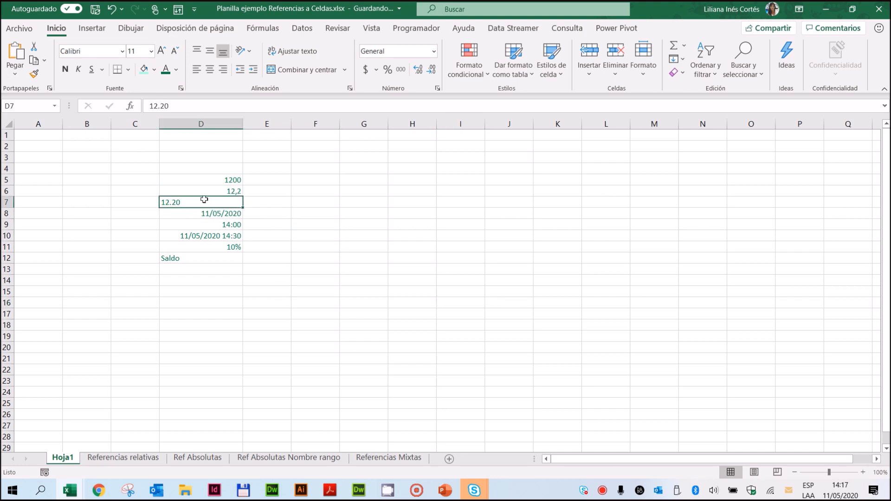
left_click(222, 69)
left_click(324, 288)
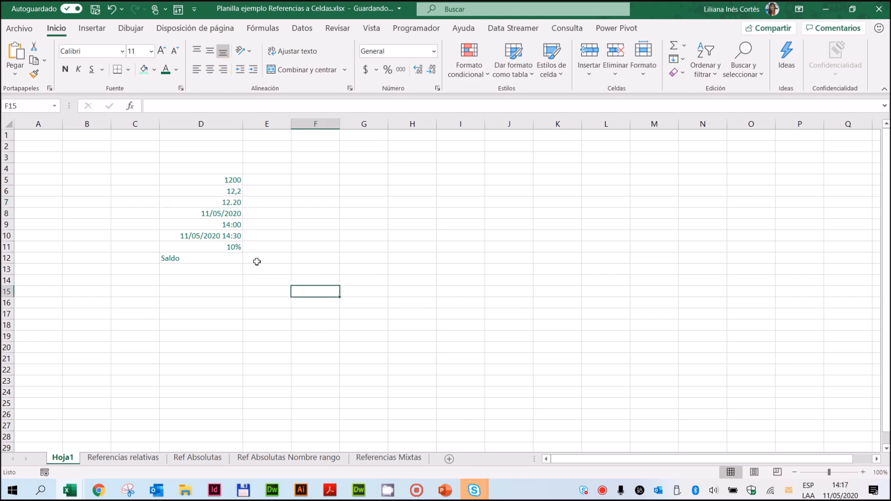
Step: Clear only the formats of cell D7, keeping its content
left_click(233, 204)
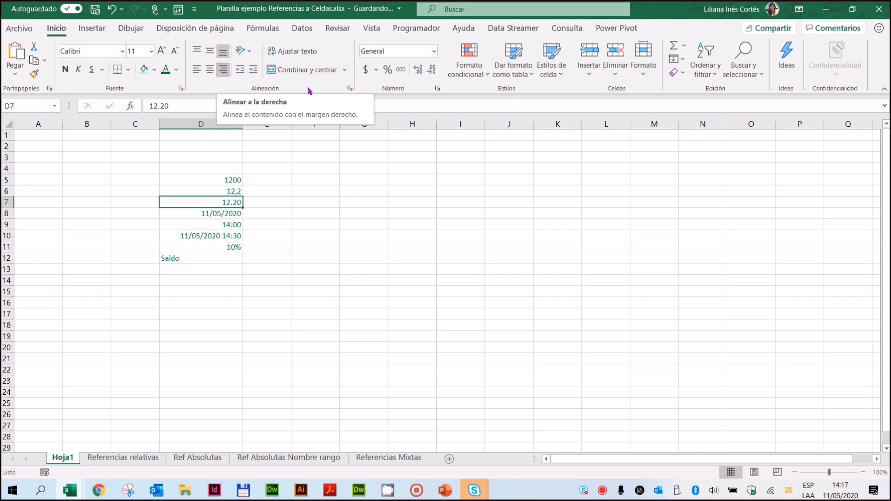
left_click(679, 73)
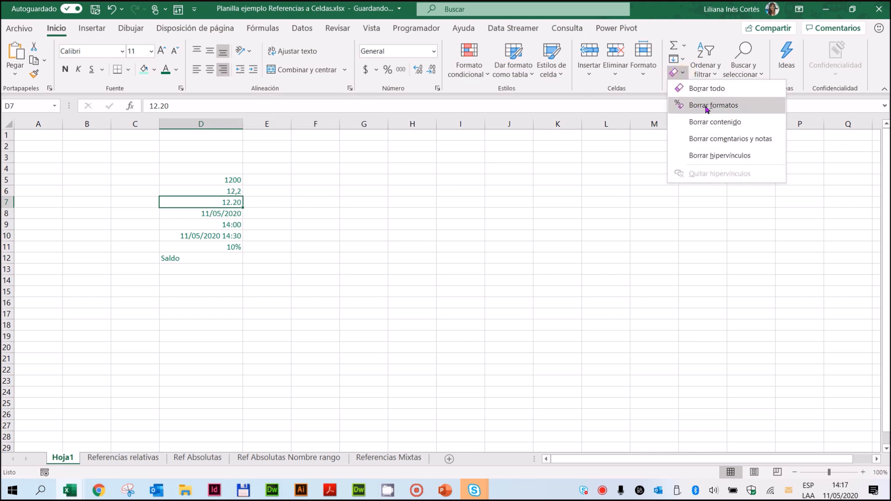
left_click(706, 105)
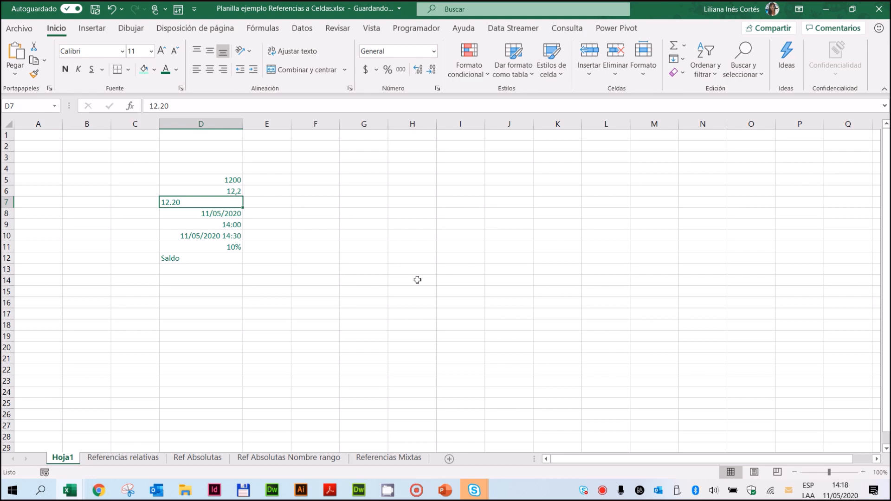
Step: Find and open the Windows Control Panel (Panel de control) and set its view to large icons (Iconos grandes)
left_click(13, 497)
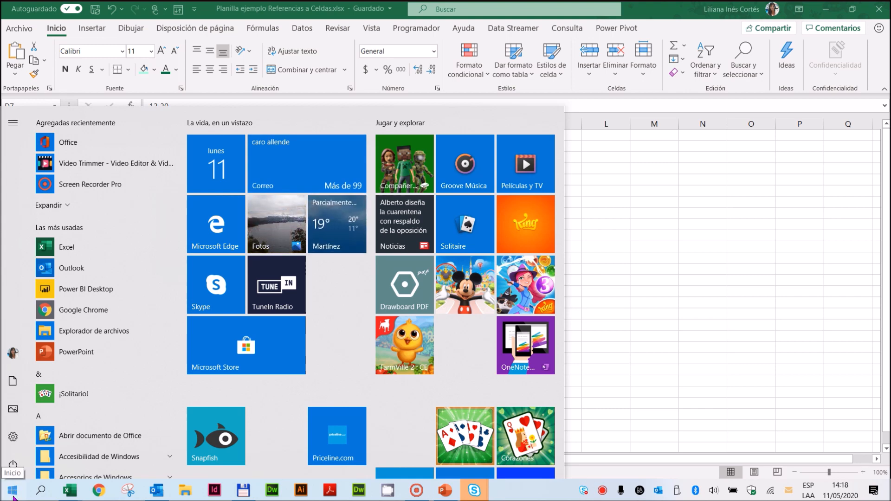
type("pa")
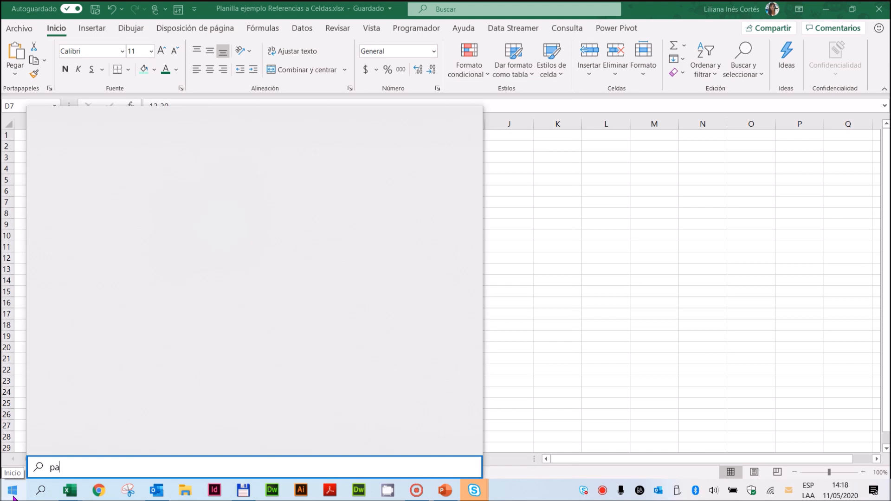
type("nel")
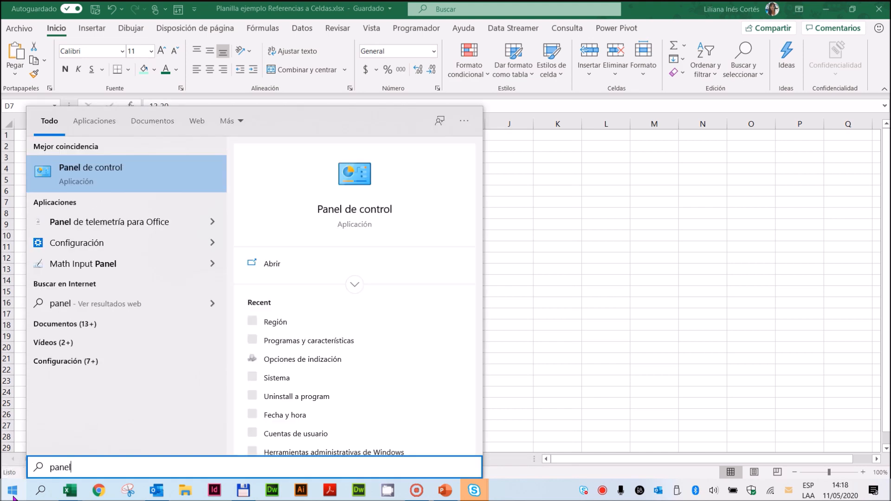
left_click(121, 177)
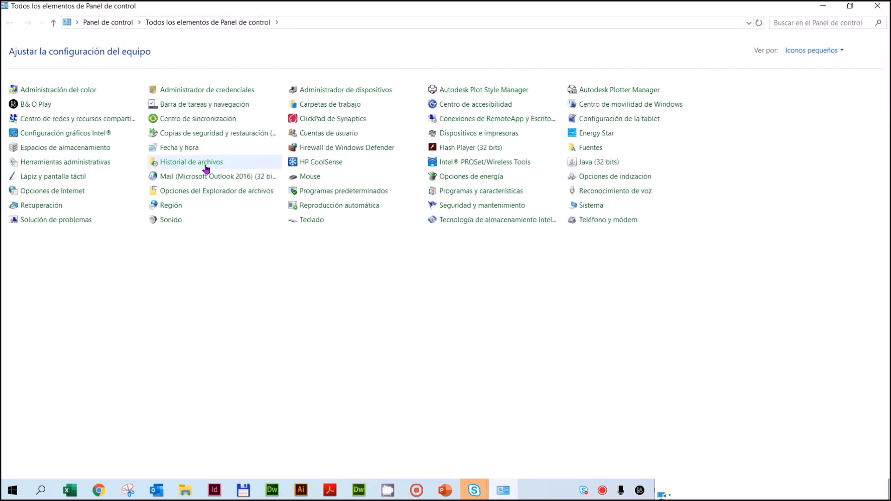
left_click(807, 51)
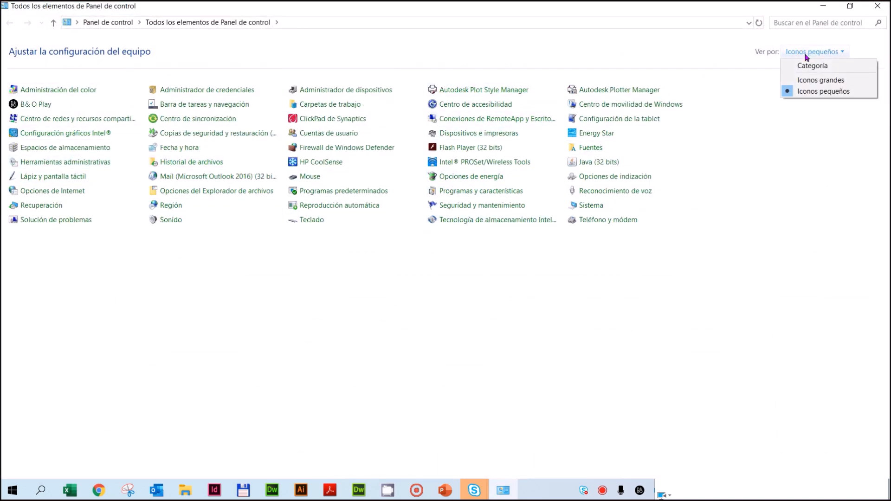
left_click(813, 80)
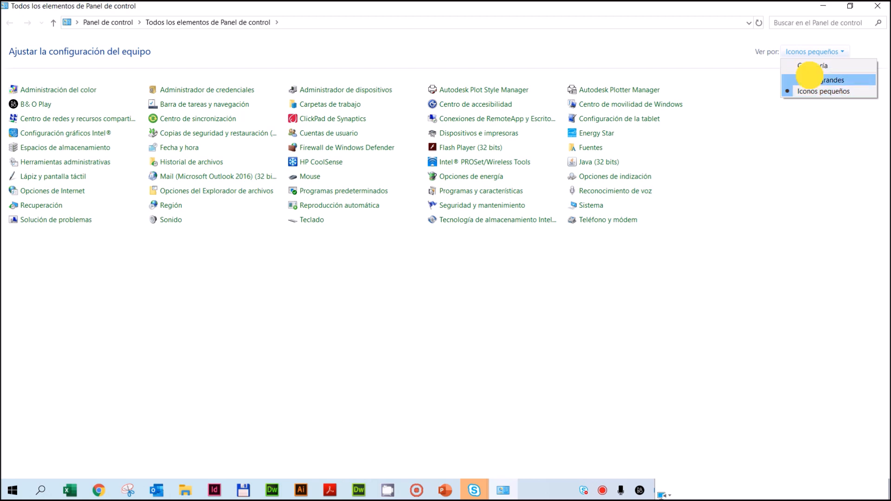
Step: Show the Control Panel by Categoría and open the Región settings under Reloj y región
left_click(815, 50)
left_click(816, 64)
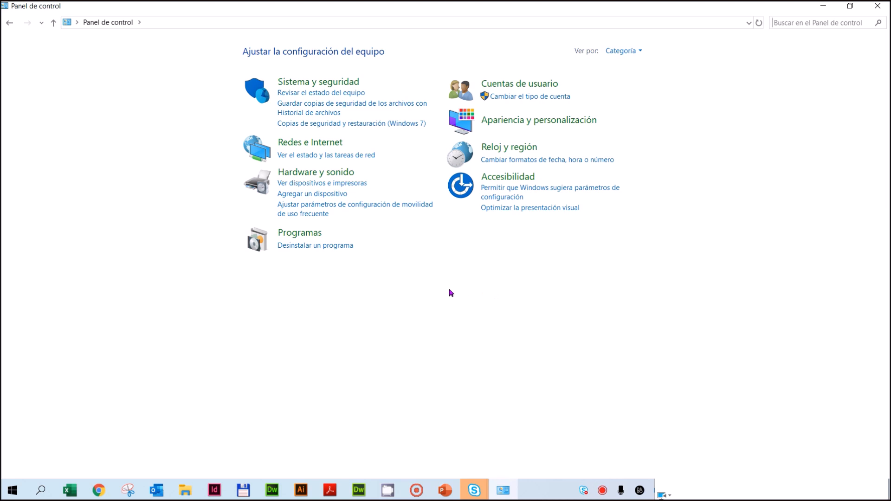
left_click(525, 151)
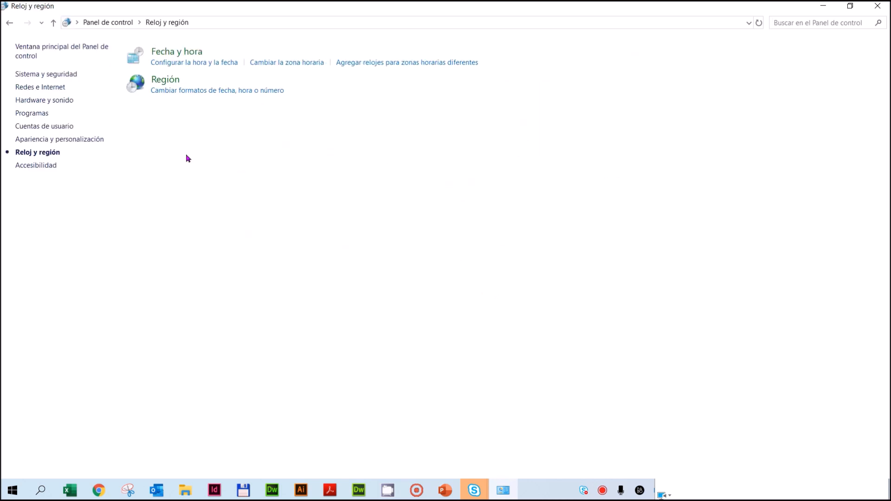
left_click(175, 85)
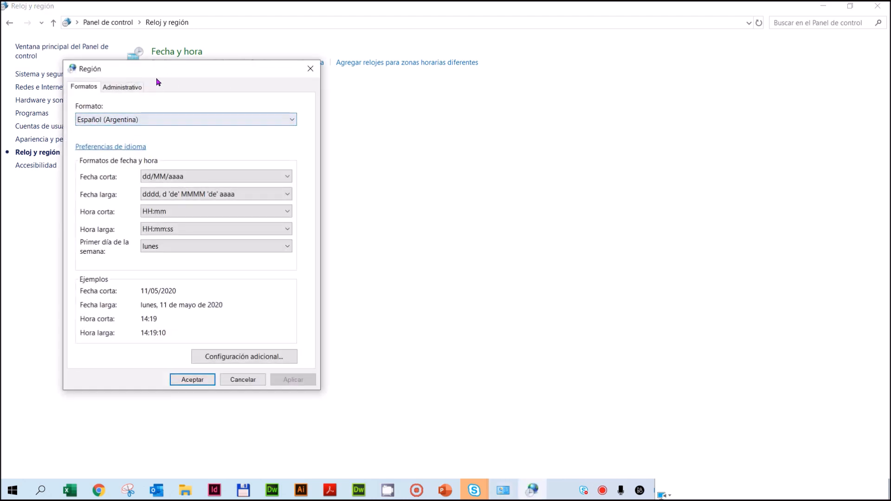
left_click_drag(155, 66, 416, 82)
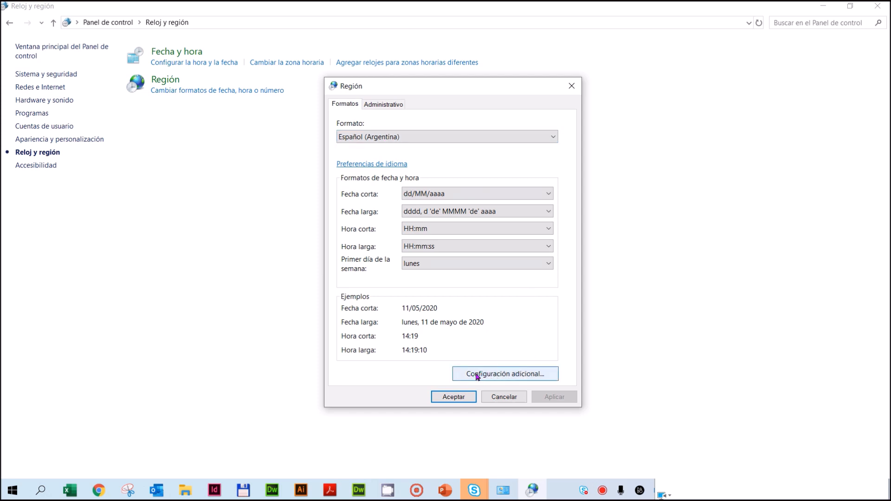
Step: Examine the decimal, thousands and list separators in the additional regional settings, then close the dialogs and the Control Panel
left_click(508, 375)
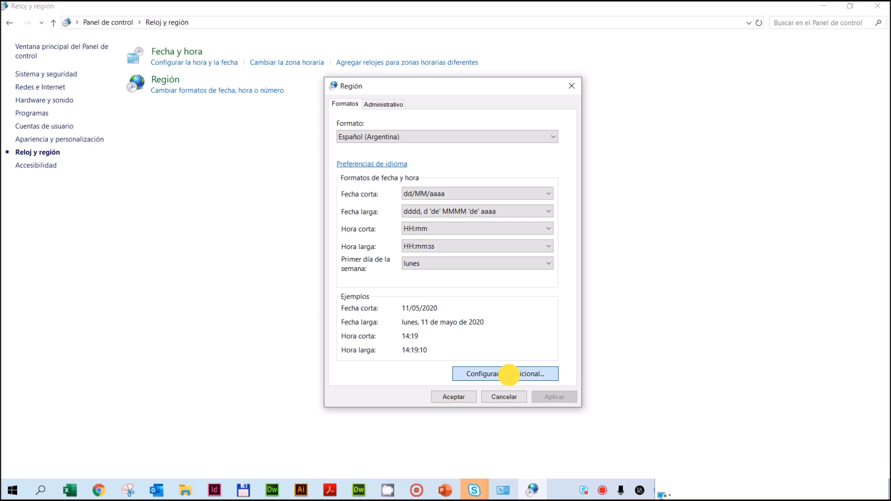
left_click(487, 115)
left_click_drag(488, 115, 506, 58)
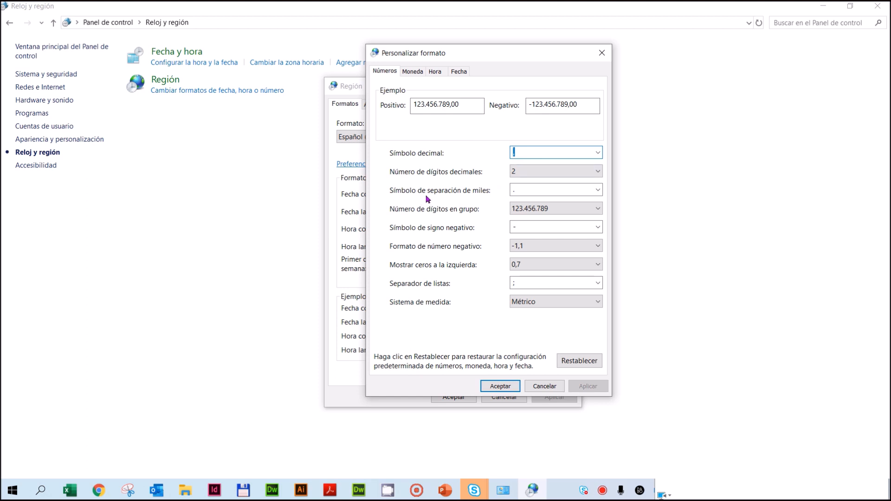
left_click(517, 190)
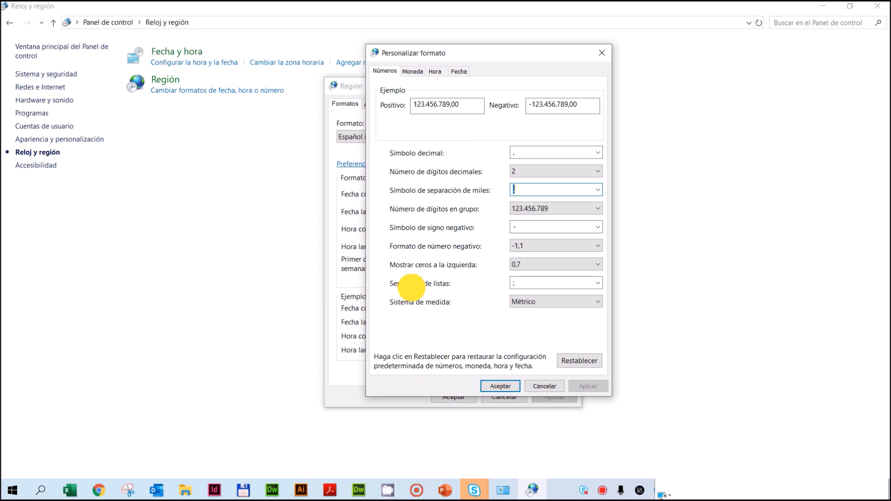
left_click(527, 284)
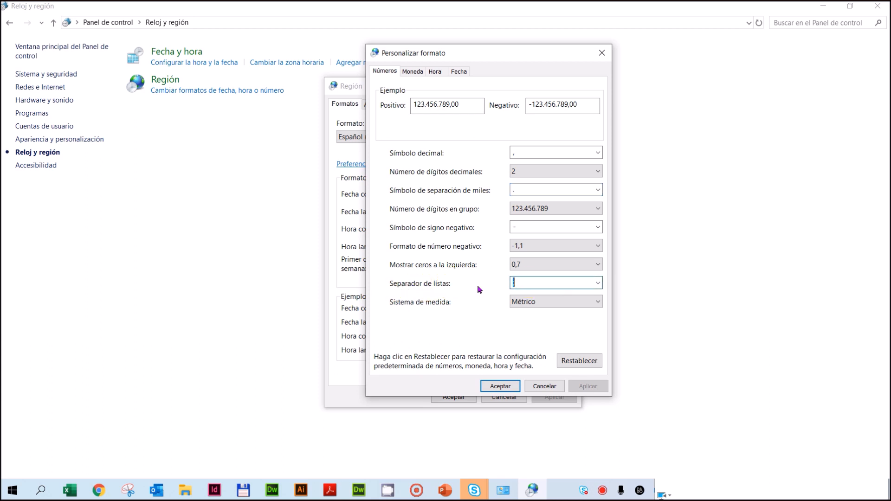
left_click(529, 284)
left_click(500, 387)
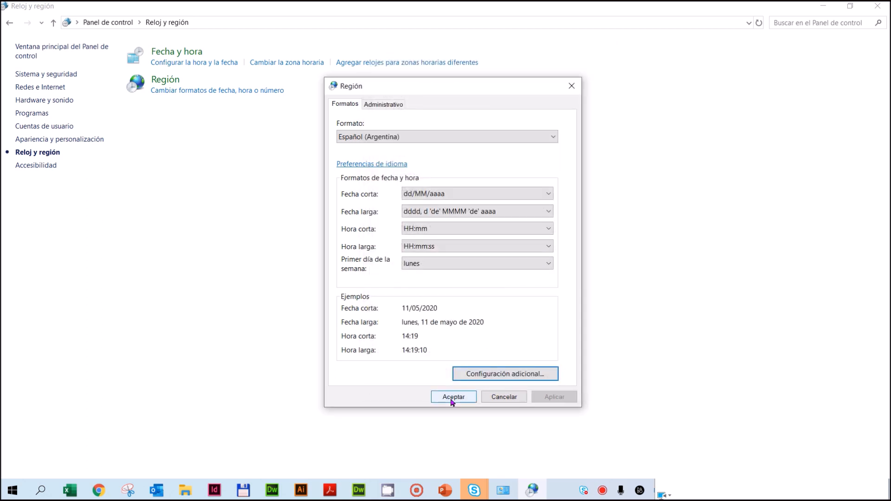
left_click(453, 400)
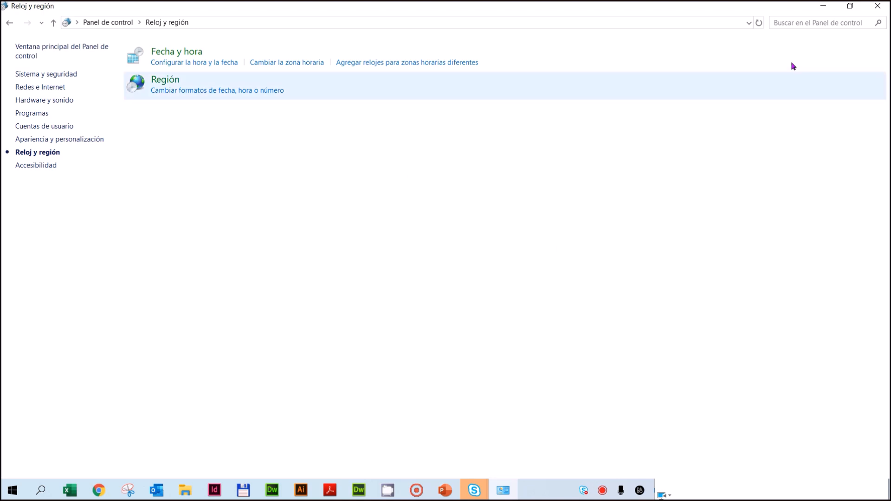
left_click(878, 6)
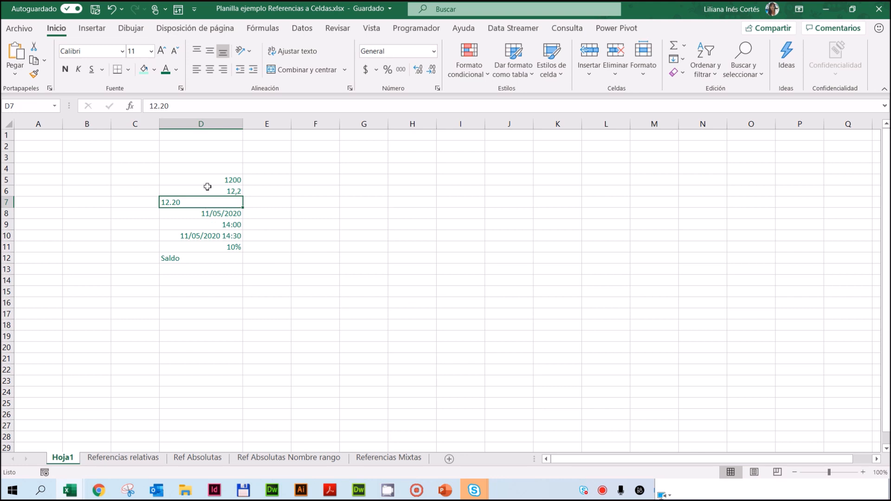
Step: Align cell D7 to the right and replace its content with 12,20
left_click(224, 71)
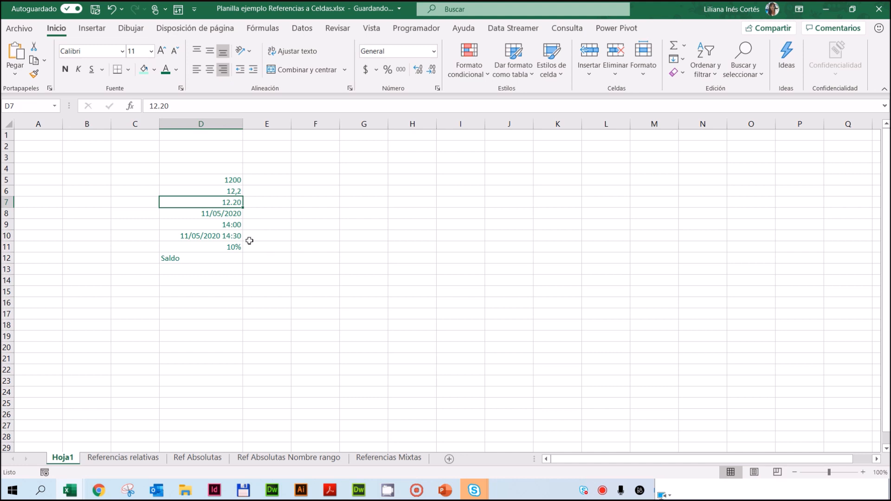
key("Delete")
type("1")
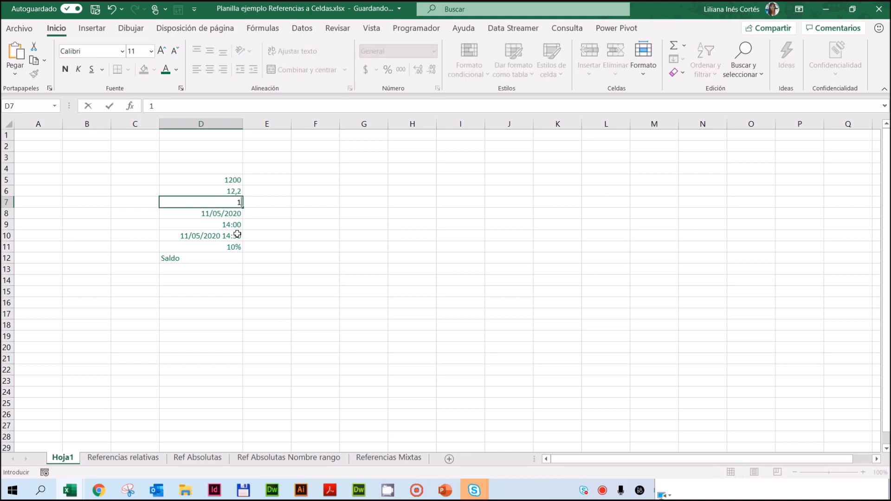
type("2,20")
key("Return")
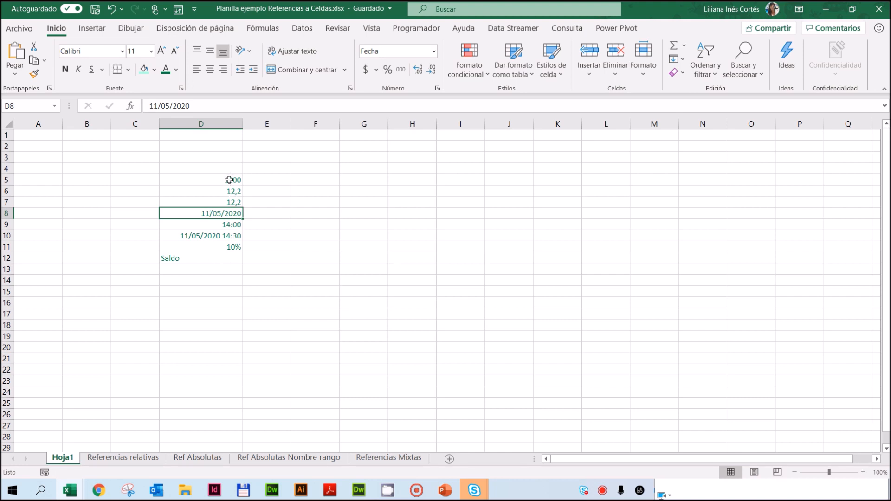
Step: Enter the date 11-may-20 in cell E8, beside the date in D8
left_click_drag(230, 181, 242, 202)
left_click(195, 212)
left_click(278, 212)
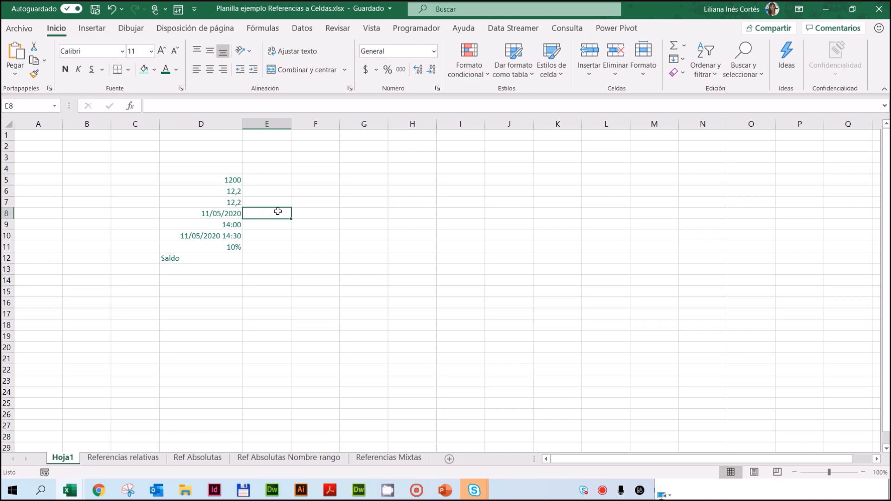
type("11-may-20")
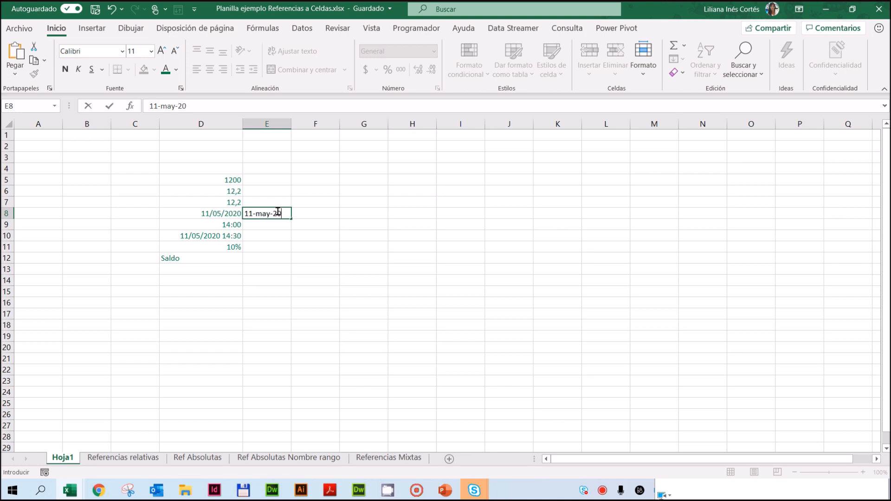
key("Return")
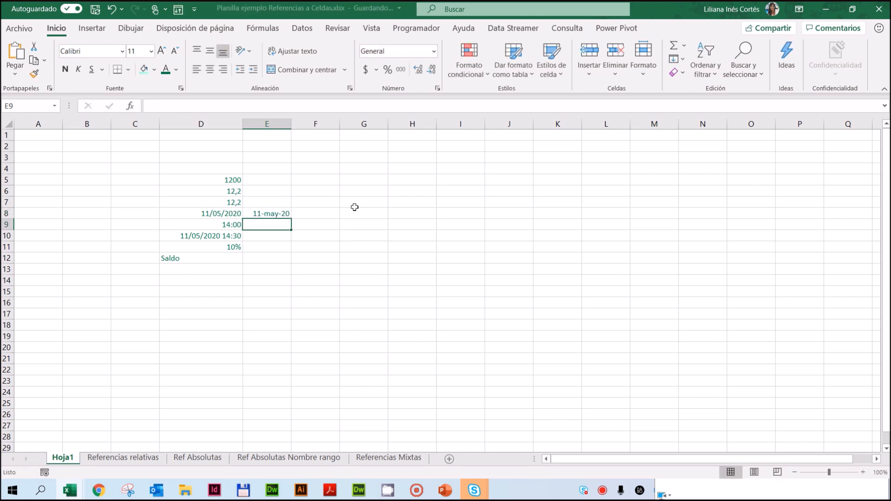
Step: Widen column E slightly and enter the date 11-5-20 in cell F8
left_click_drag(294, 128, 311, 124)
left_click(339, 215)
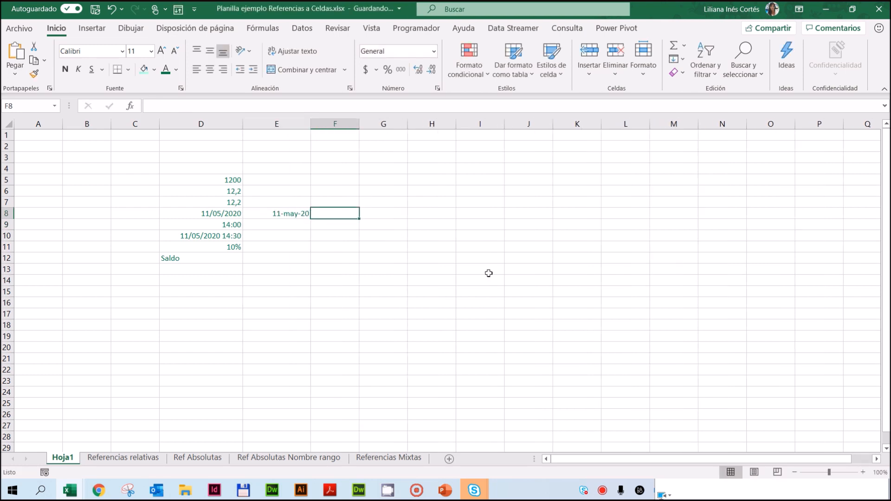
type("11-5-20")
key("Return")
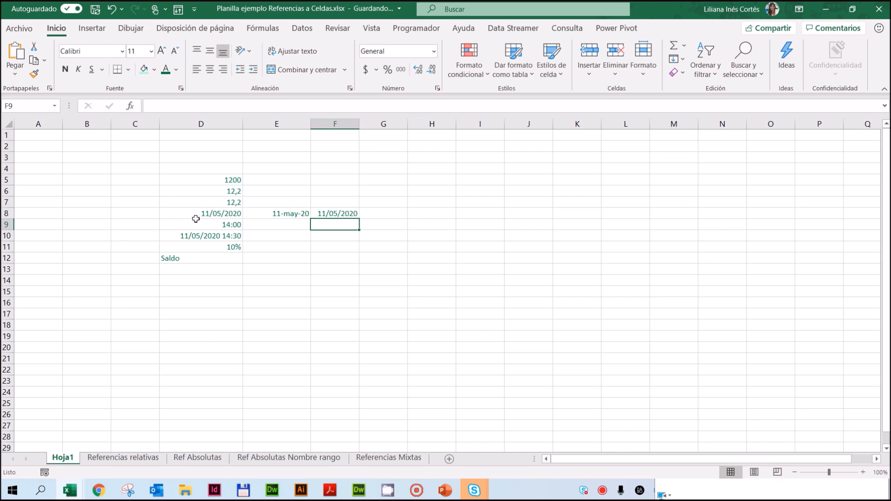
Step: Clear only the formats of the dates in D8:F8 and apply the short date format (Fecha corta) to them
left_click_drag(219, 214, 332, 214)
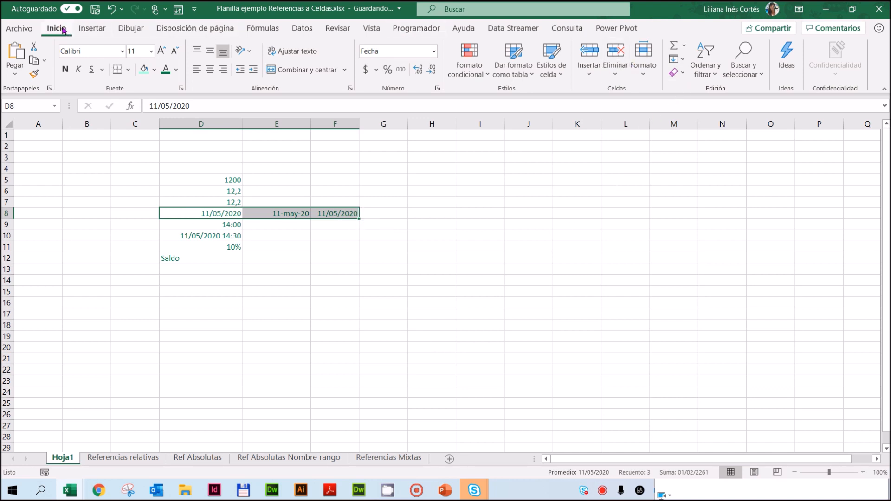
left_click(685, 74)
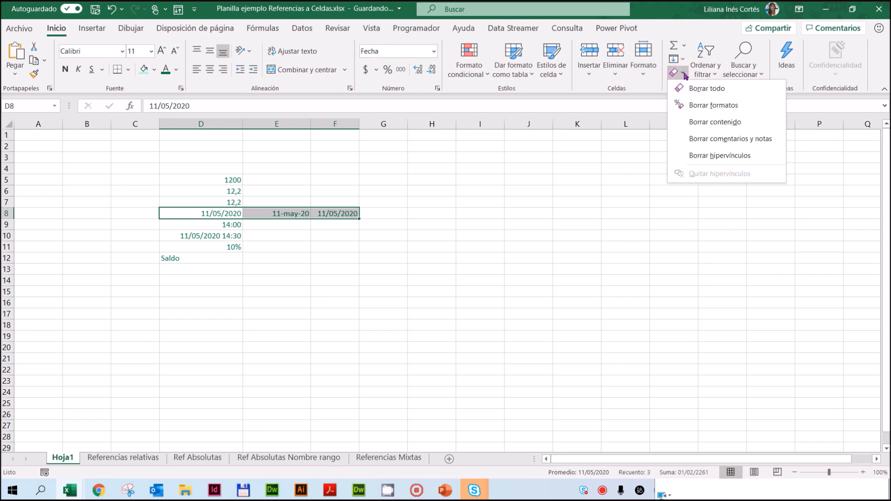
left_click(721, 108)
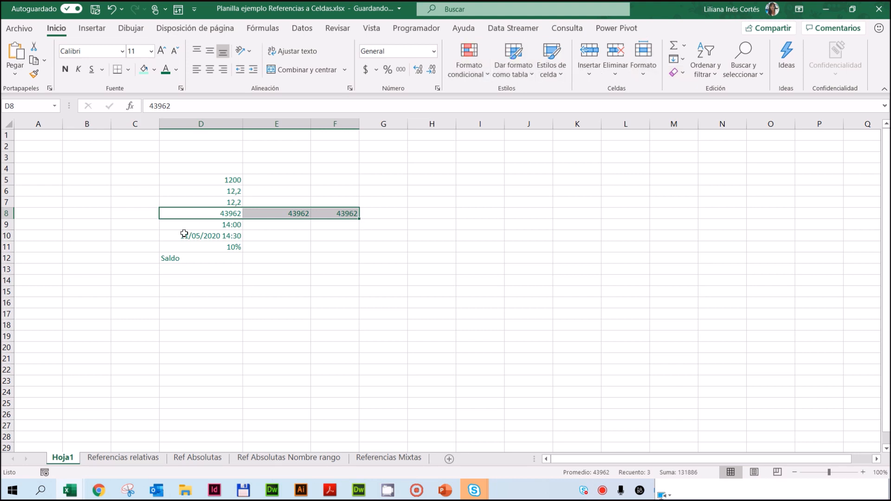
left_click(435, 52)
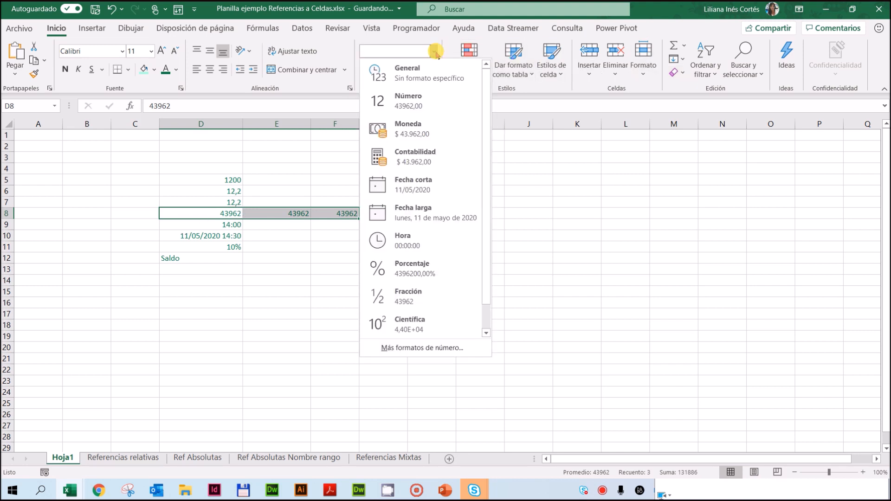
left_click(418, 184)
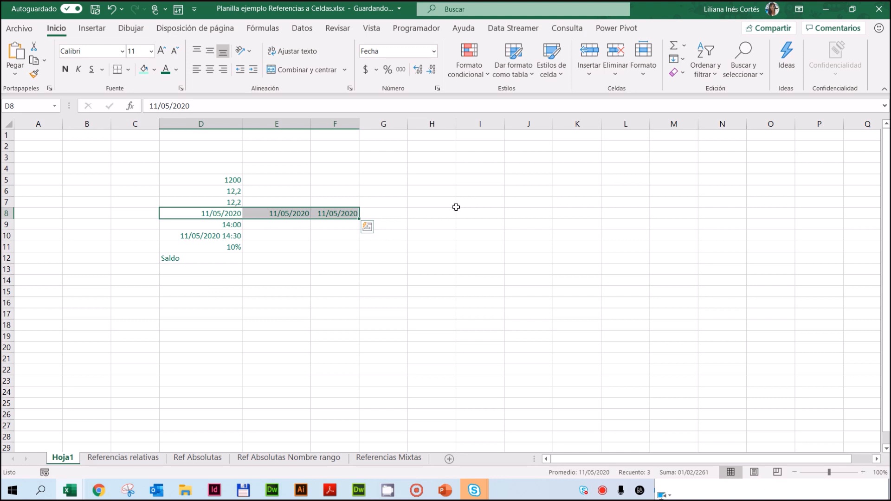
Step: Enter the numbers 1, 2 and 365 in cells H7, H8 and H9
left_click(438, 203)
type("1")
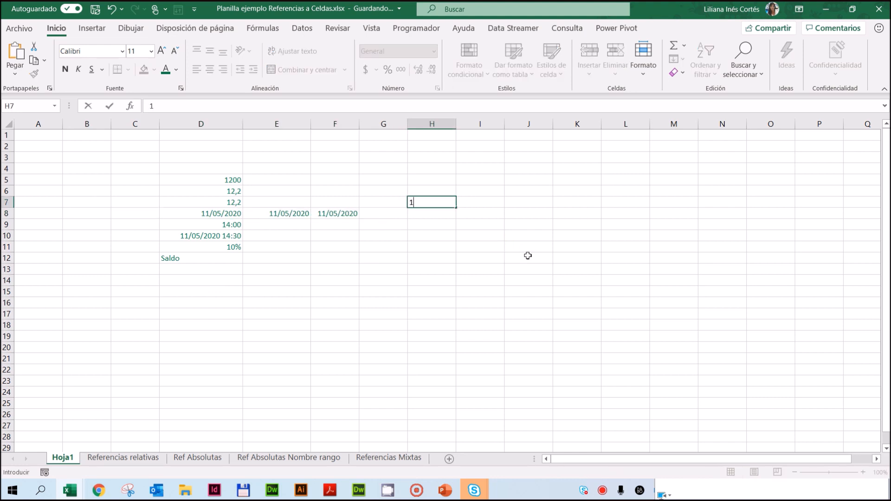
key("Return")
type("2")
key("Return")
type("365")
key("Return")
Step: Clear only the formats of cell H8, keeping its content
left_click(442, 215)
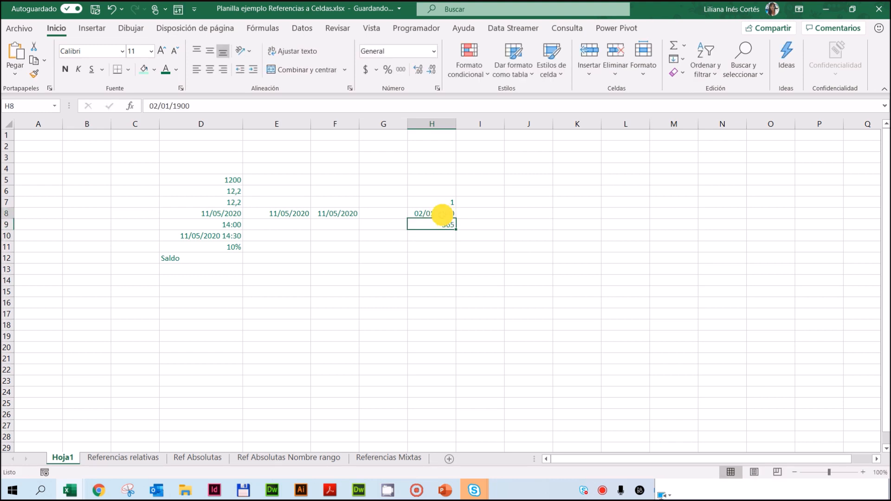
left_click(678, 73)
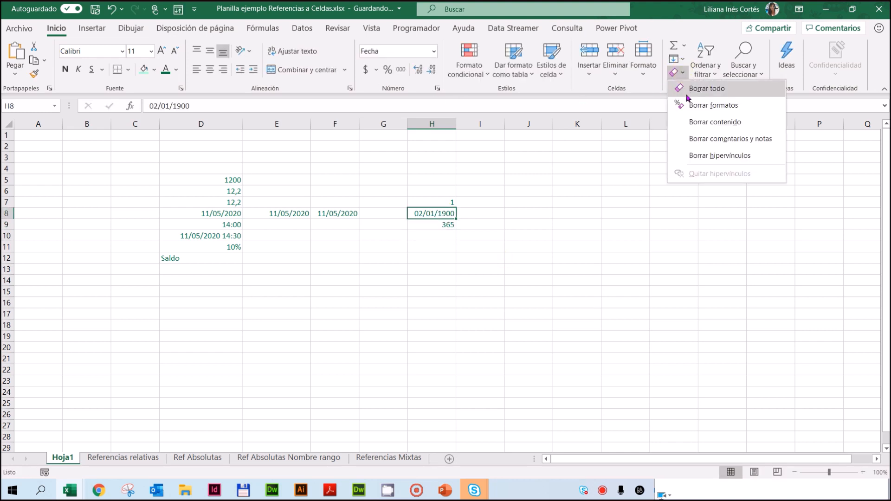
left_click(690, 105)
left_click(627, 280)
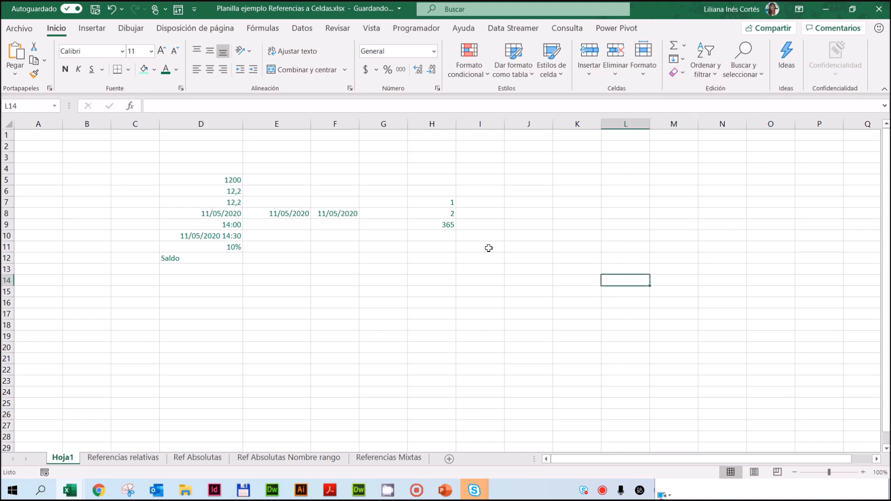
Step: Format the numbers in H7:H9 as short dates (Fecha corta) and inspect the date in H9
left_click_drag(446, 202, 446, 216)
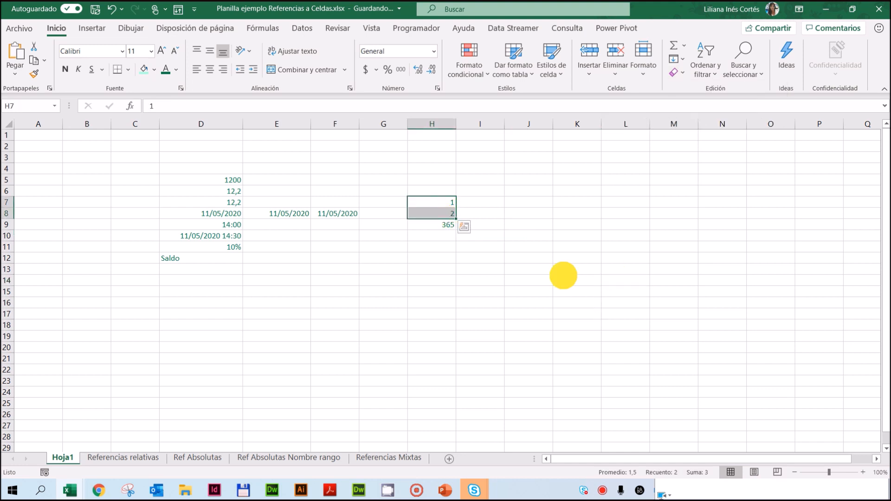
left_click(563, 276)
left_click_drag(450, 202, 450, 221)
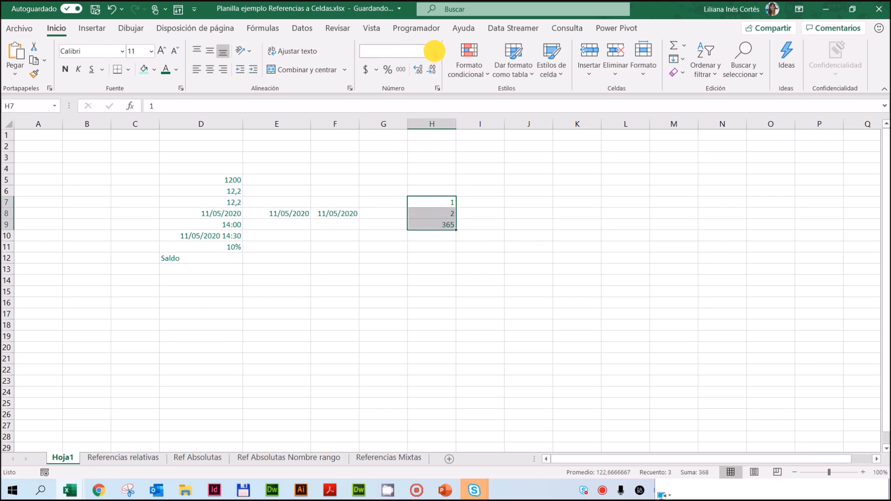
left_click(434, 51)
left_click(405, 189)
left_click(502, 283)
left_click(474, 201)
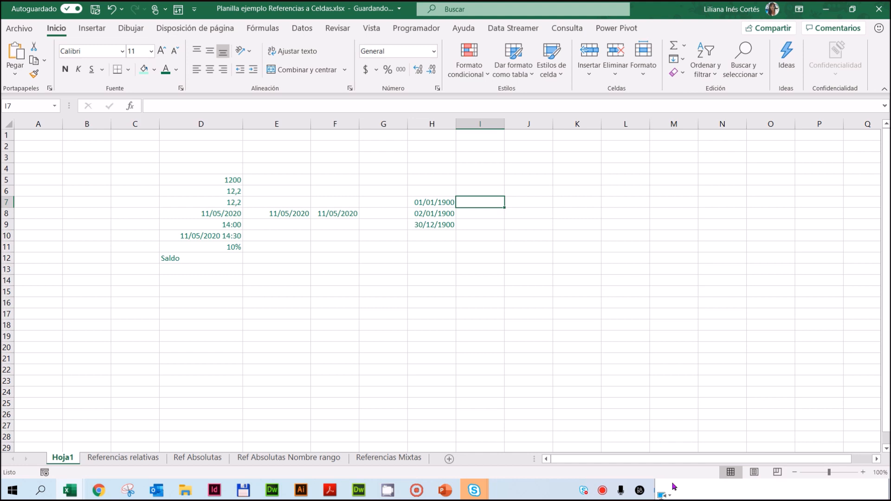
left_click(425, 224)
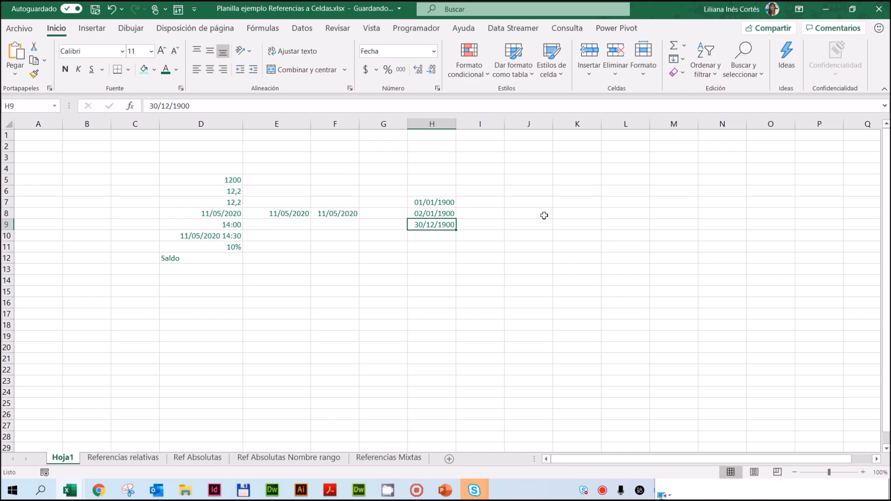
Step: Enter -1 in cell J7
left_click(527, 203)
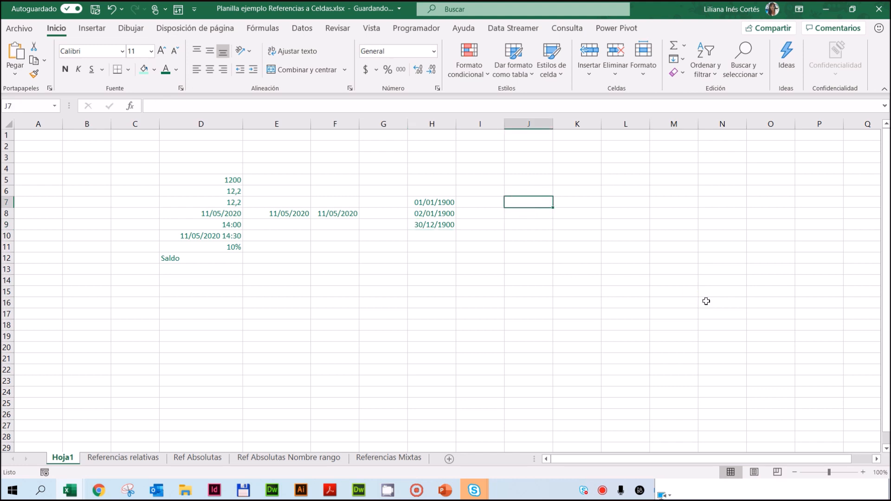
type("-1")
key("Return")
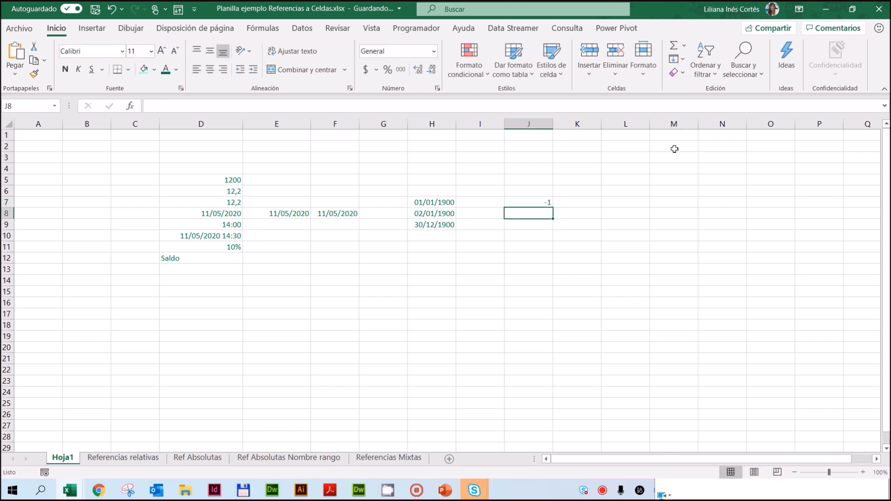
Step: Format cell J7 as a short date (Fecha corta), widen column J and inspect the cell's tooltip
left_click(540, 202)
left_click(433, 52)
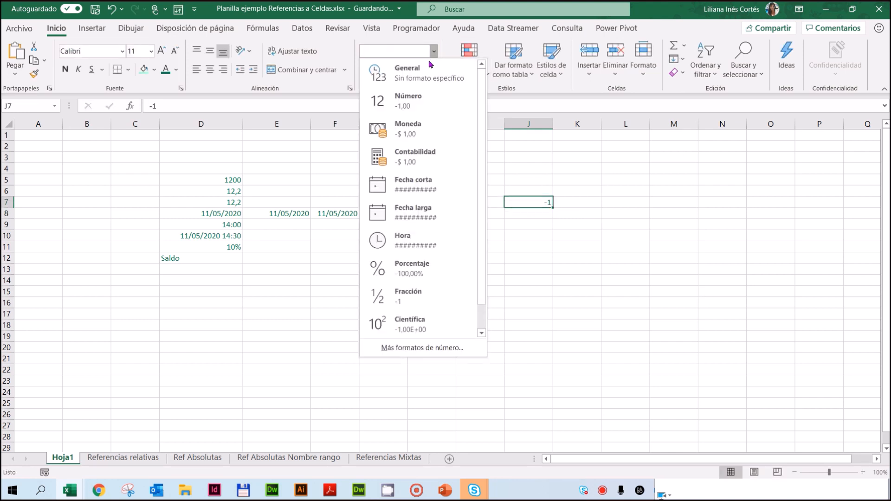
left_click(430, 185)
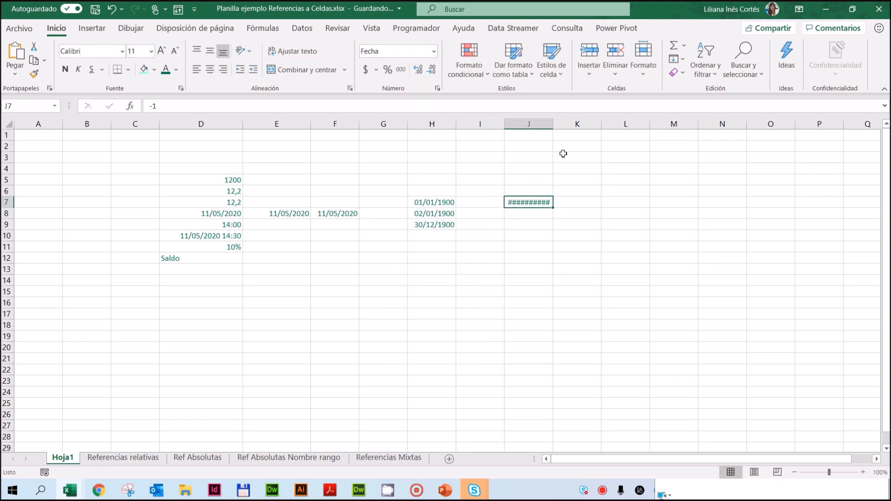
left_click_drag(553, 124, 590, 124)
mouse_move(558, 203)
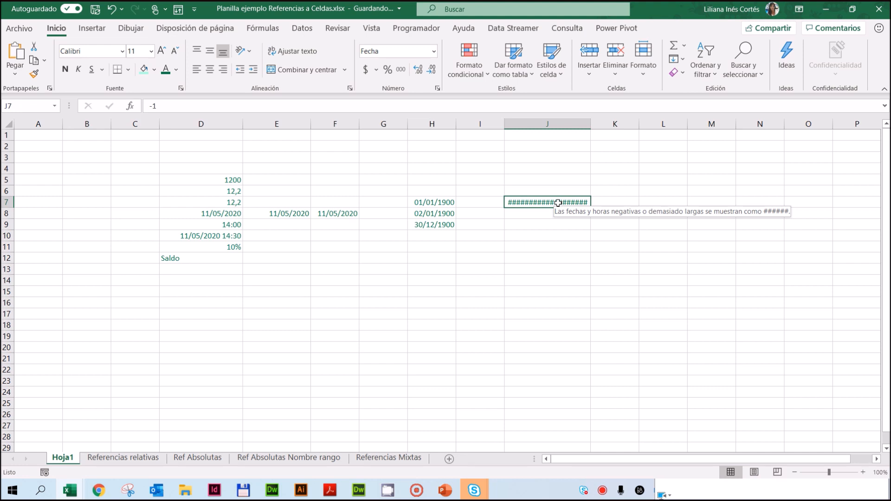
Step: Inspect the dates in H8 and H9, and clear only the formats of the dates in D8:F8
left_click(420, 214)
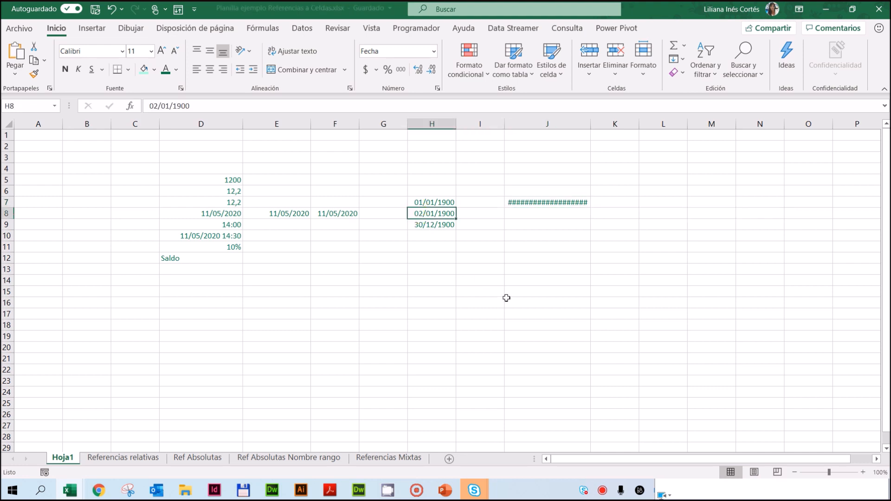
left_click(434, 225)
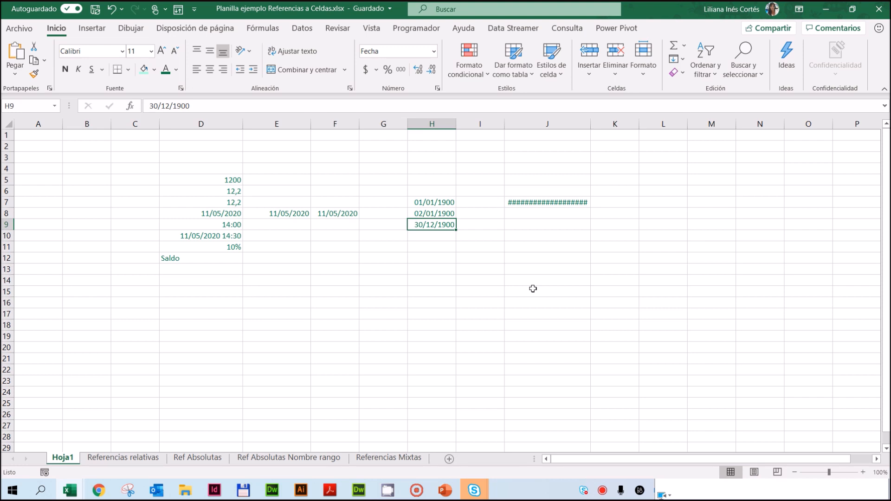
left_click_drag(200, 215, 344, 215)
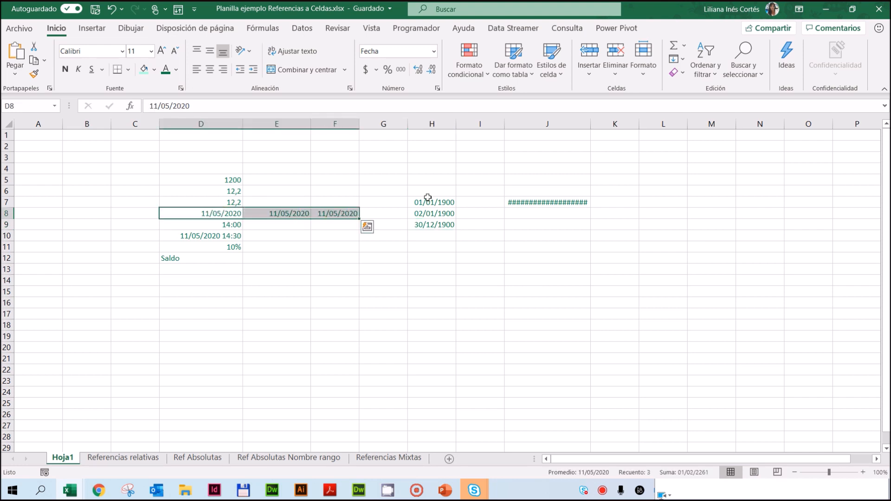
left_click(677, 72)
left_click(707, 104)
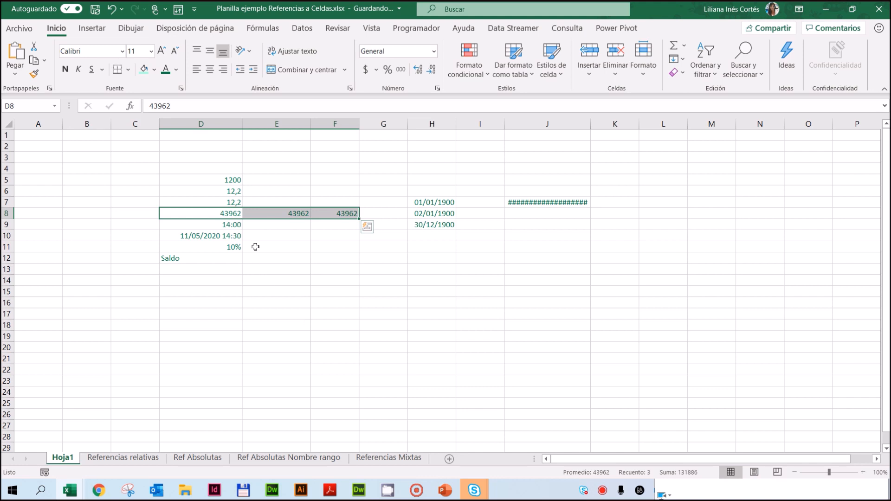
Step: Enter the times 0:00, 12:00, 18:00 and 21:00 in cells F11 to F14
left_click(230, 224)
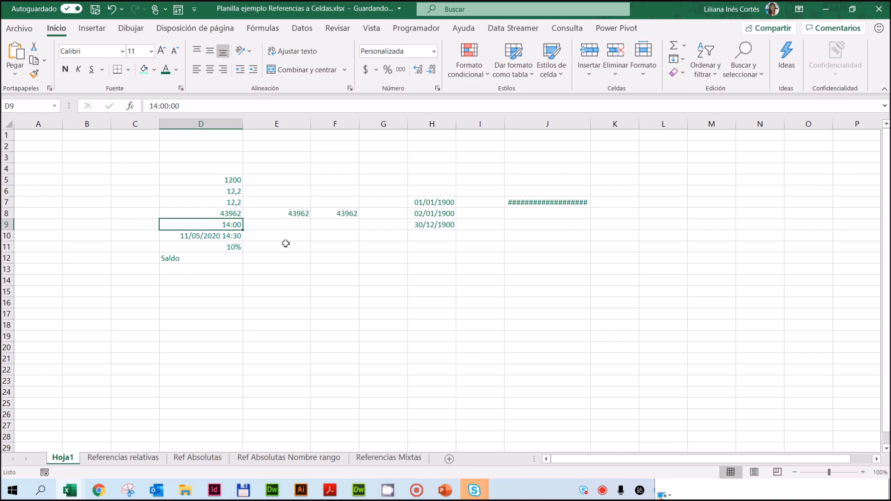
left_click(331, 249)
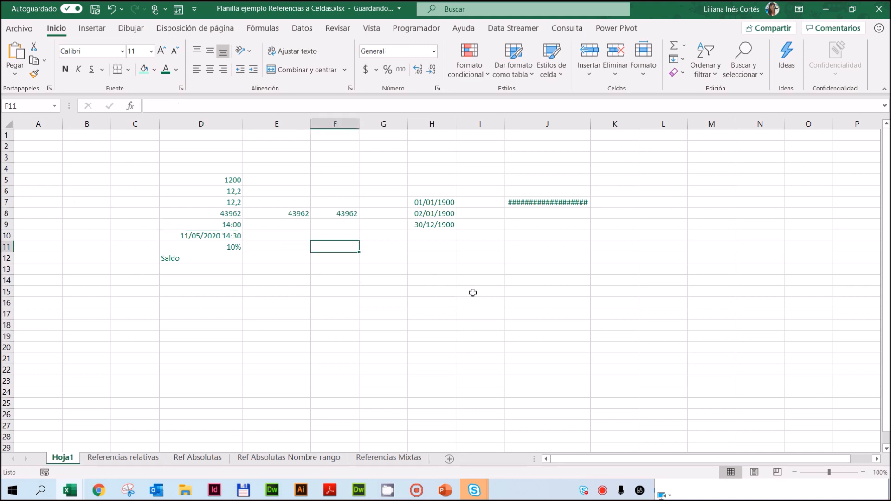
type("00:00")
key("Return")
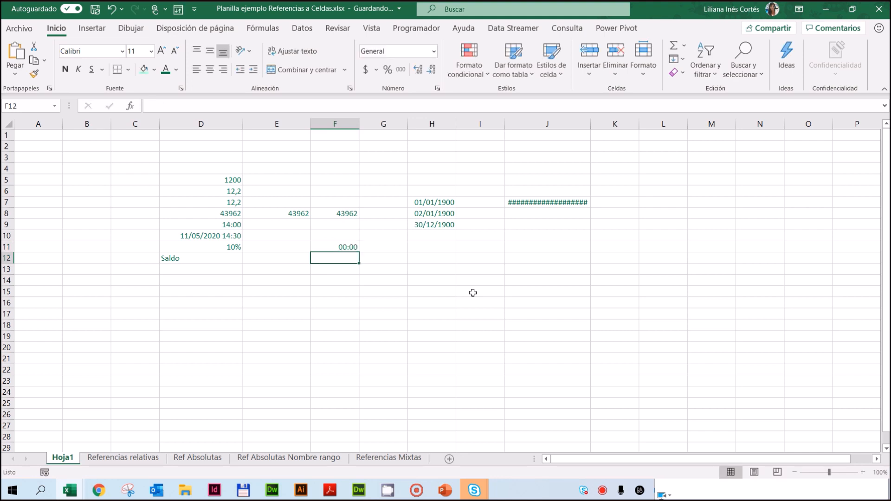
type("12:00")
key("Return")
type("18:00")
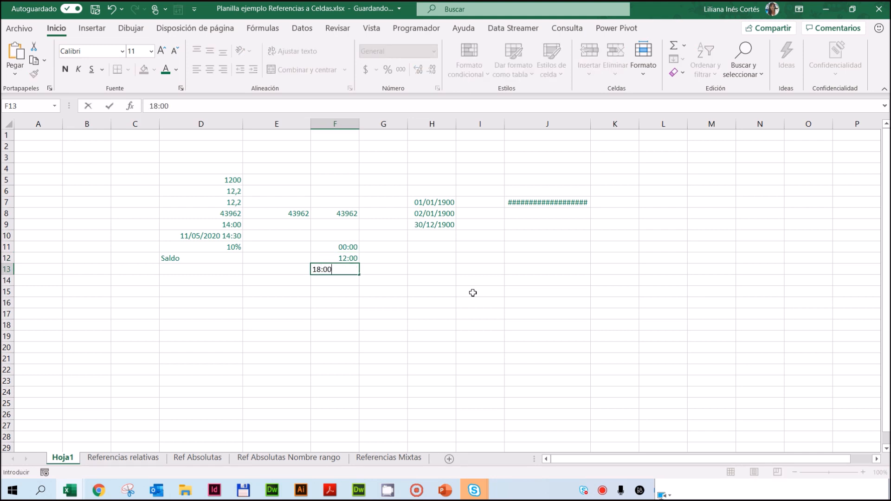
key("Return")
type("21:00")
key("Return")
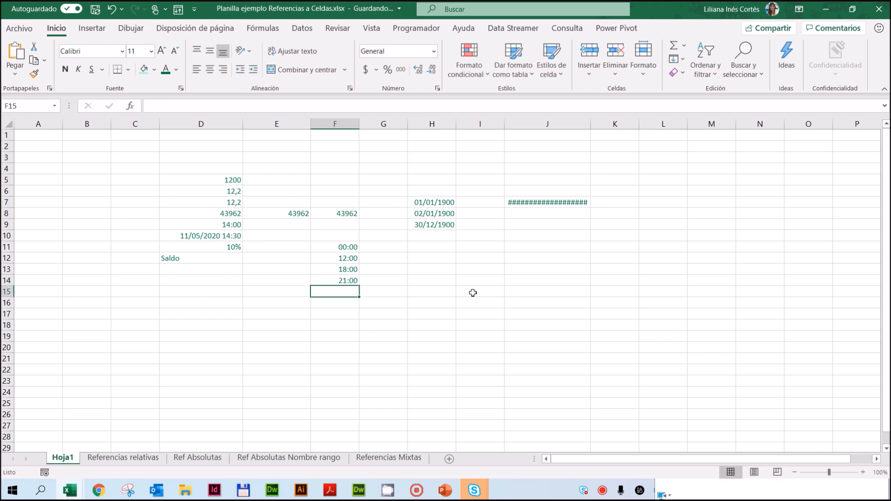
Step: Clear only the formats of the times in F11:F14 and inspect the underlying number in each cell
left_click_drag(344, 247, 339, 282)
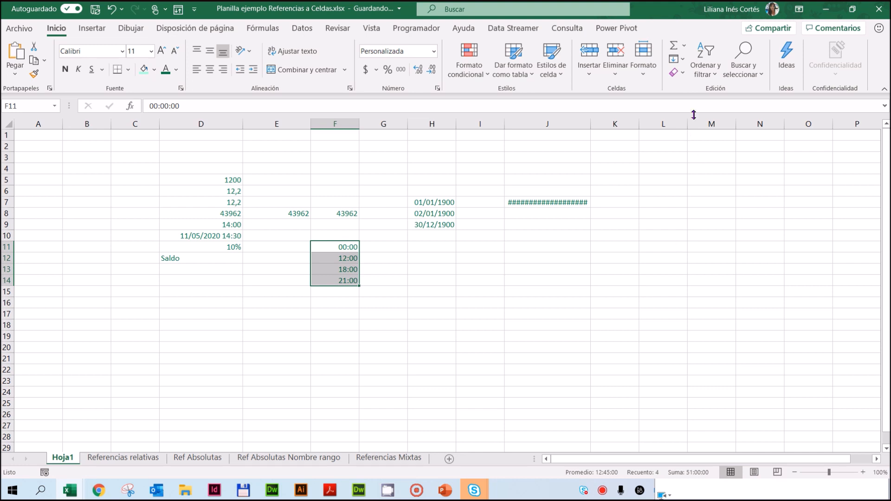
left_click(683, 72)
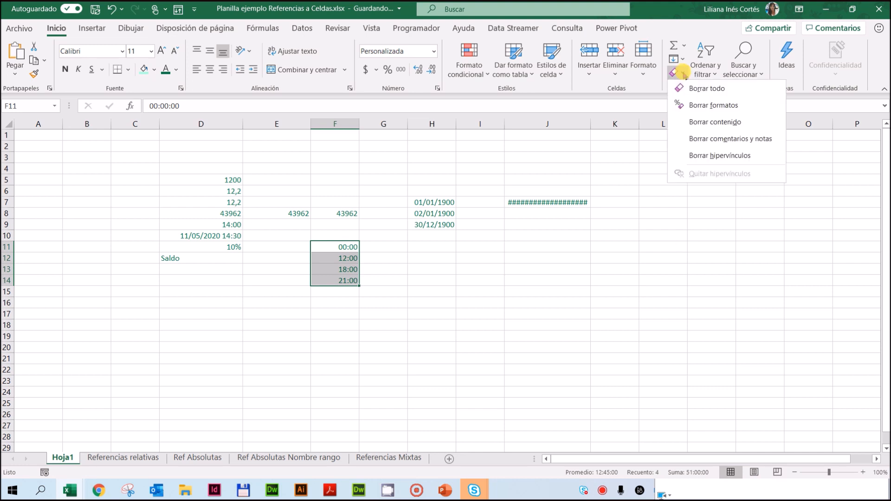
left_click(700, 107)
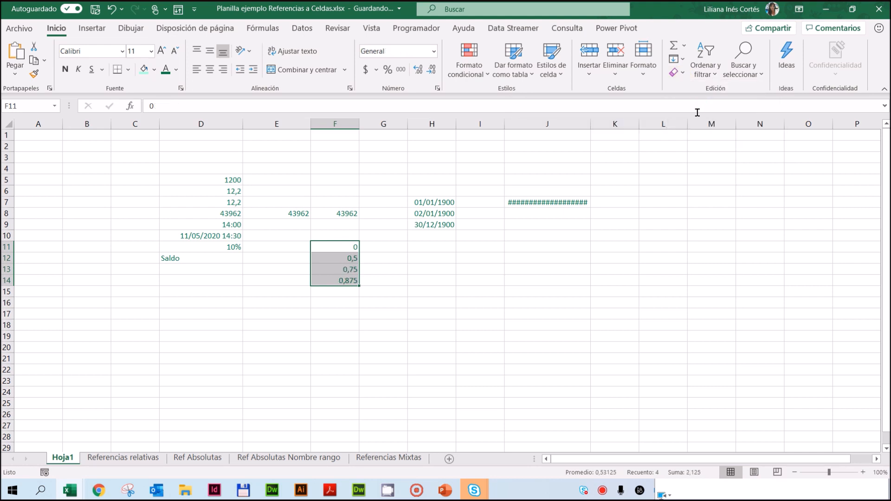
left_click(338, 247)
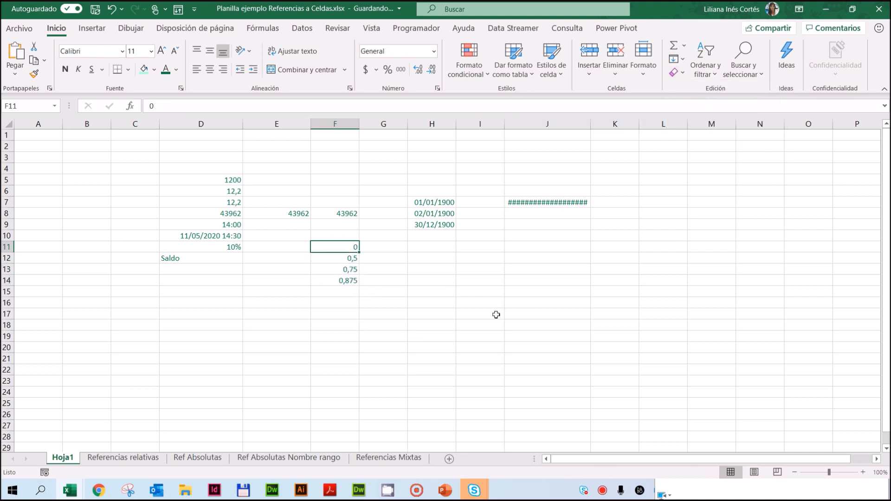
left_click(340, 256)
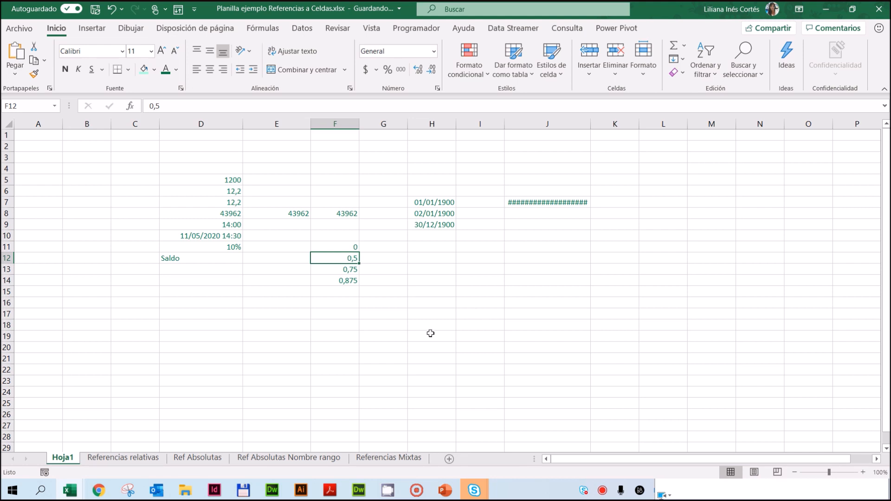
left_click(325, 270)
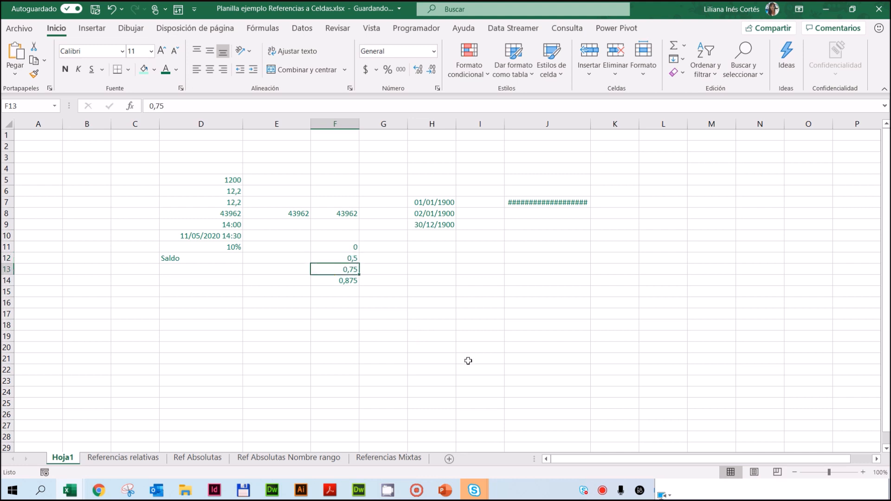
left_click(334, 280)
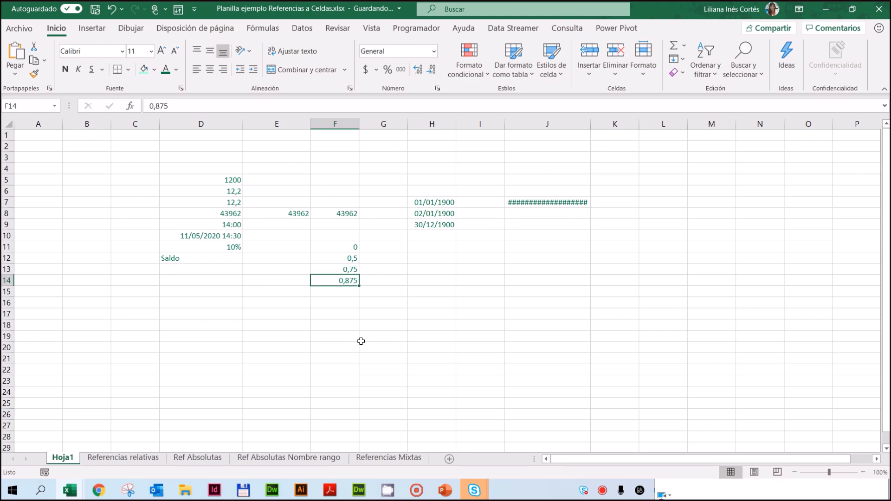
left_click_drag(350, 246, 345, 286)
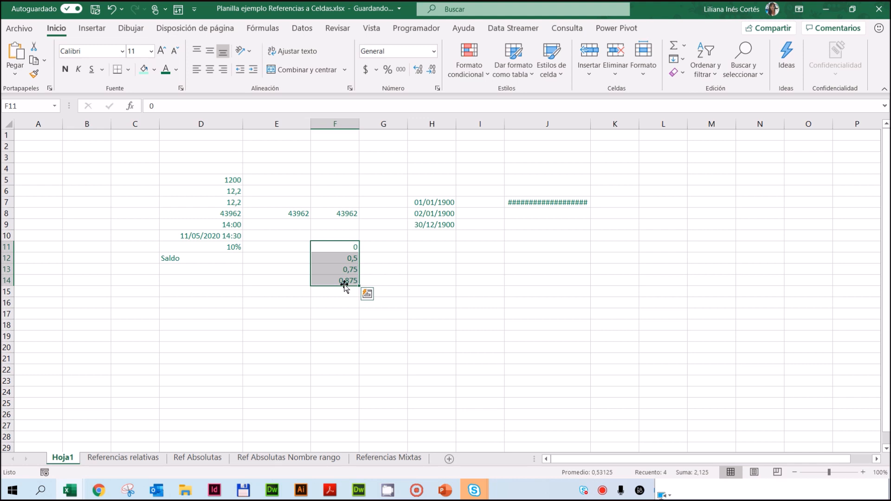
left_click(339, 213)
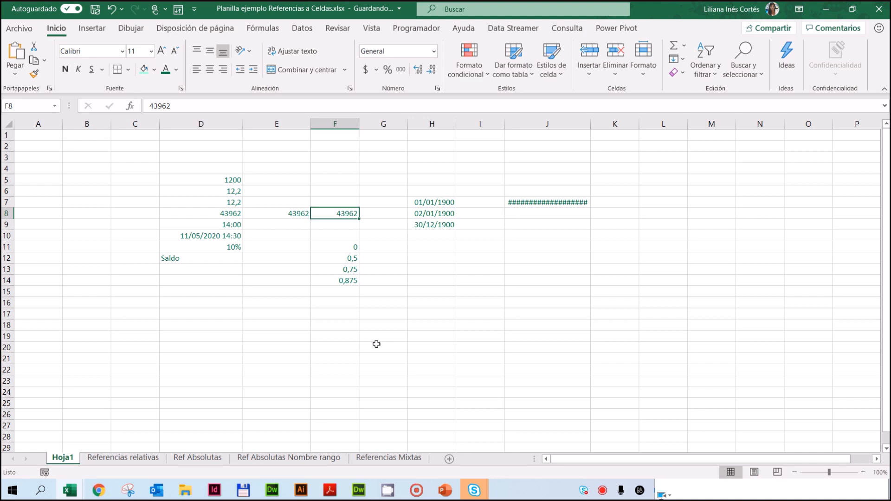
Step: Change the time part of the date and time in cell D10 to 12:00, keeping the date
left_click(213, 236)
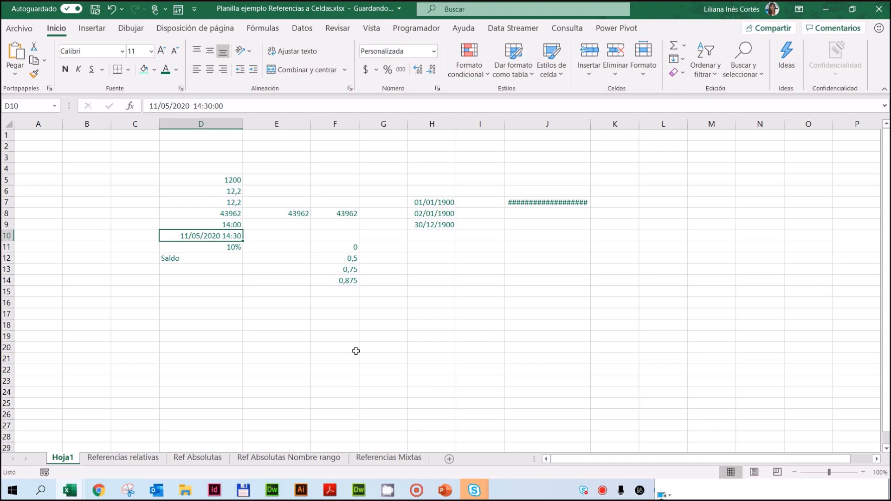
left_click(200, 102)
left_click_drag(193, 106, 240, 97)
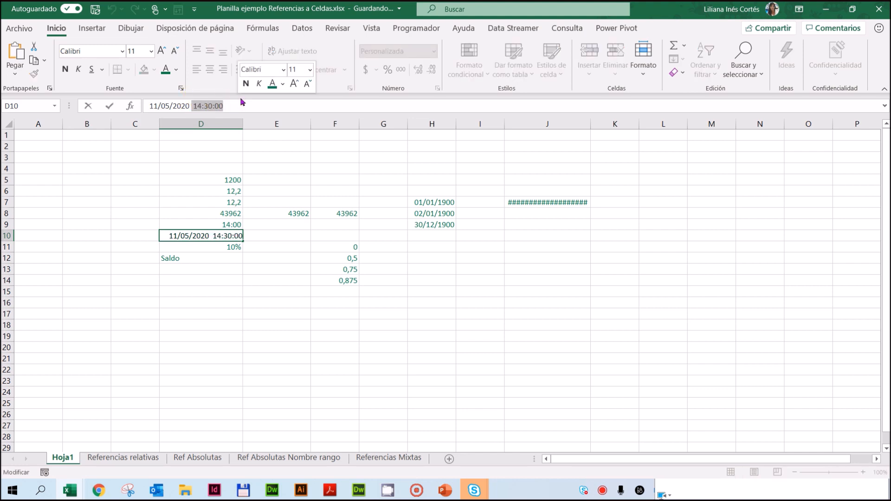
type("12")
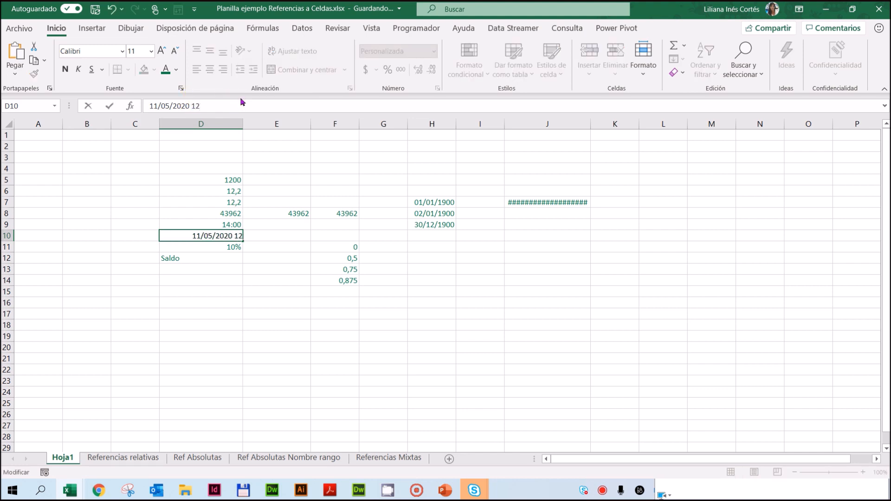
type(":00")
key("Return")
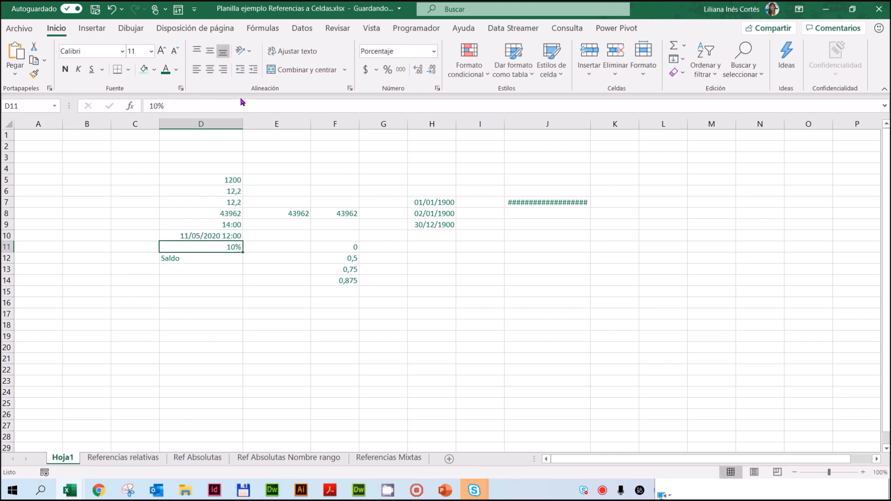
Step: Clear only the formats of the date and time in D10 and of the percentage in D11
left_click(220, 236)
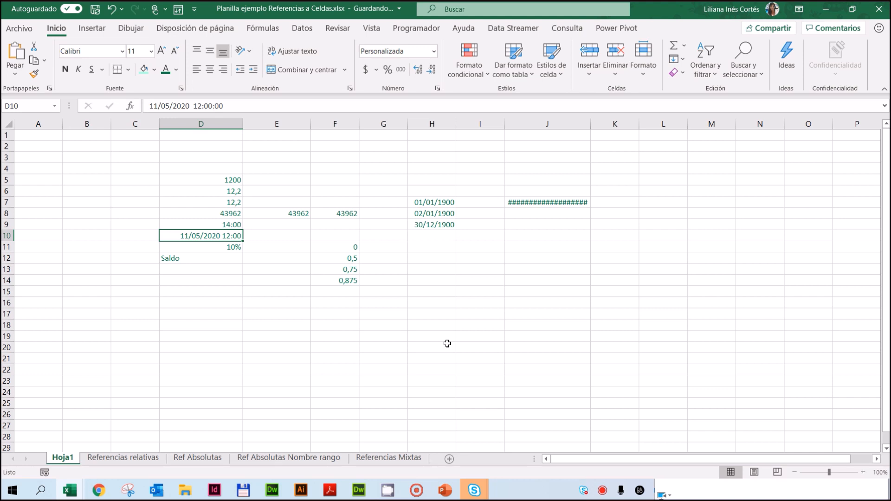
left_click(681, 75)
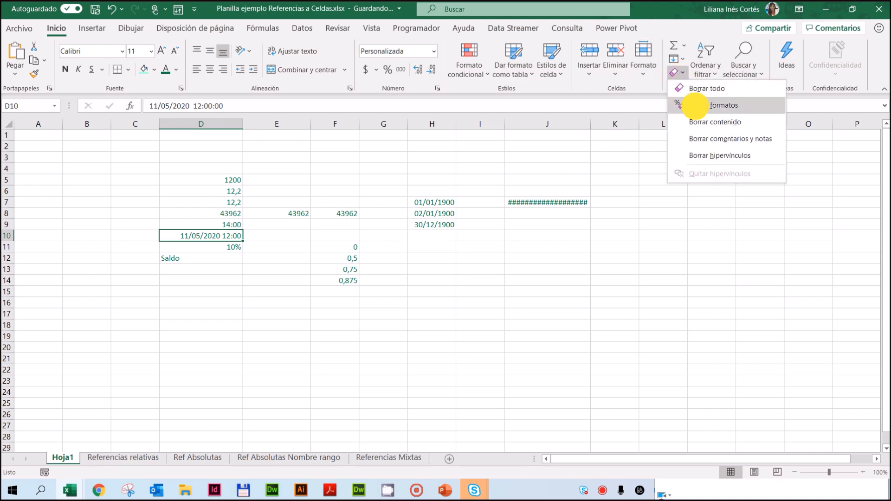
left_click(687, 104)
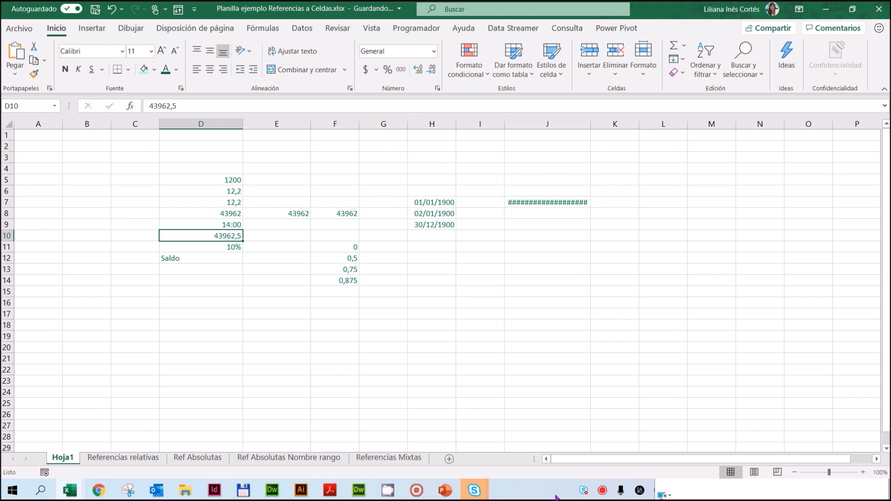
left_click(205, 247)
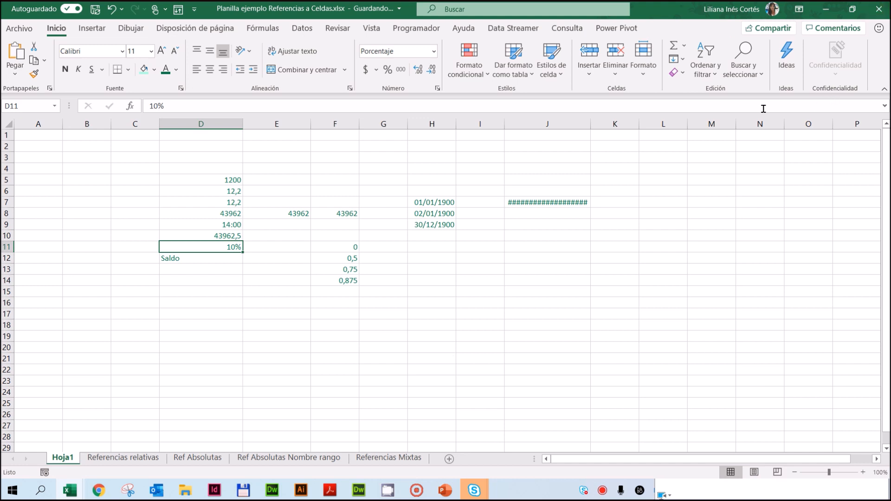
left_click(683, 72)
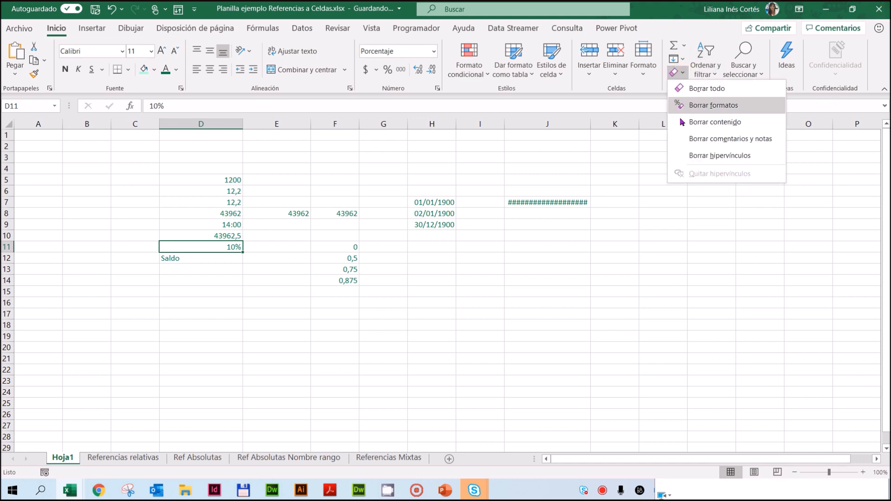
left_click(723, 104)
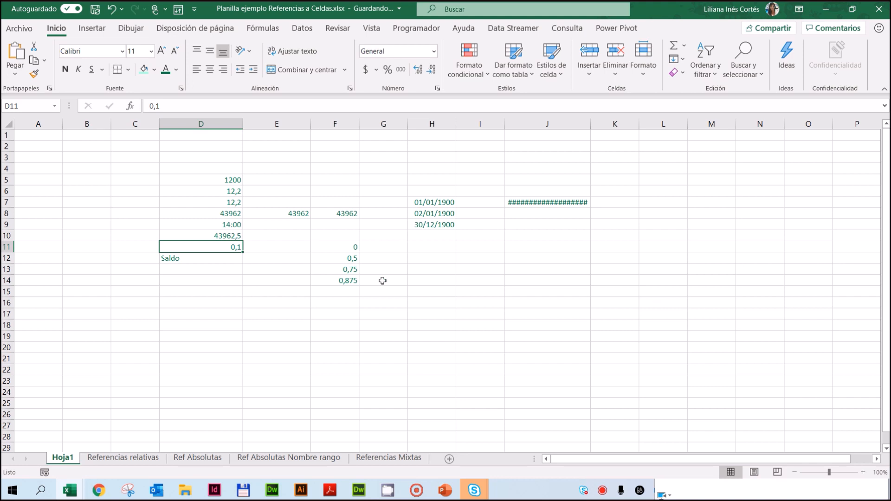
Step: Enter 10% in cell E14 and select the range D5:J7
left_click(270, 280)
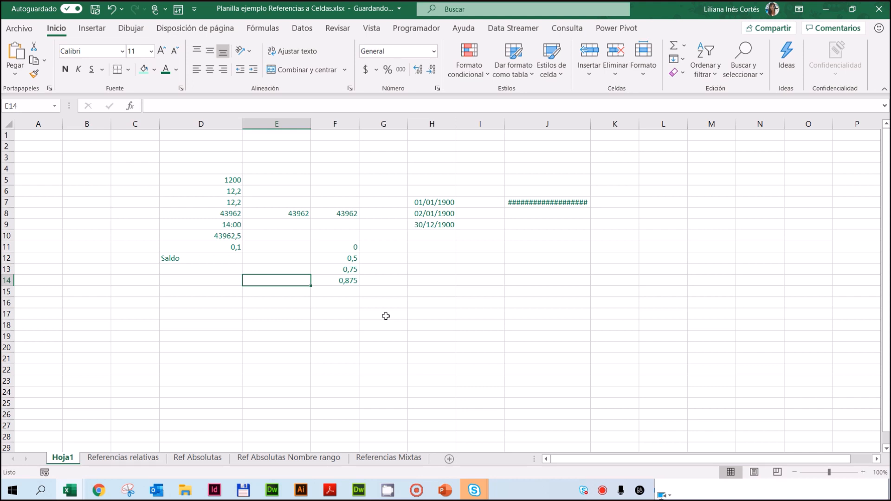
type("10%")
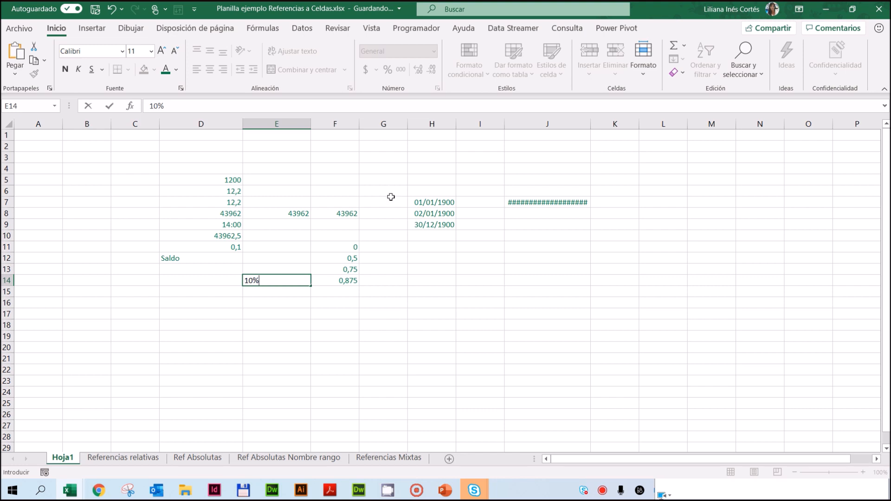
left_click(297, 192)
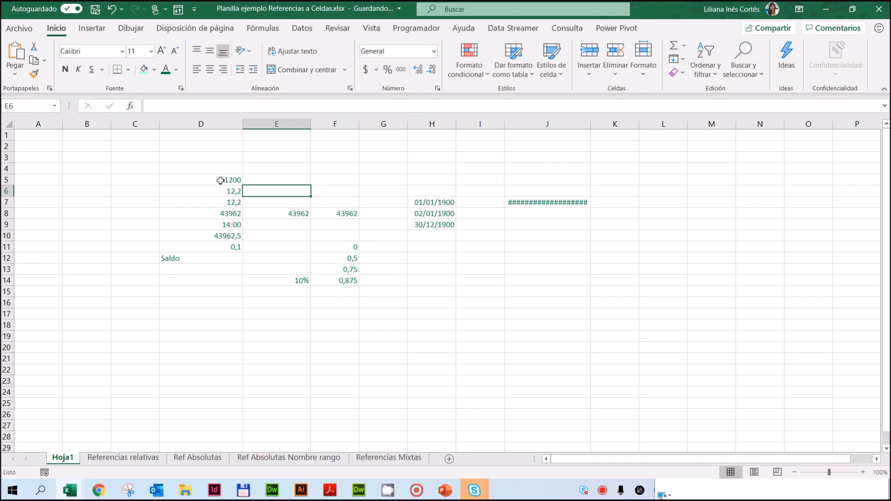
left_click(191, 180)
left_click_drag(285, 174, 517, 199)
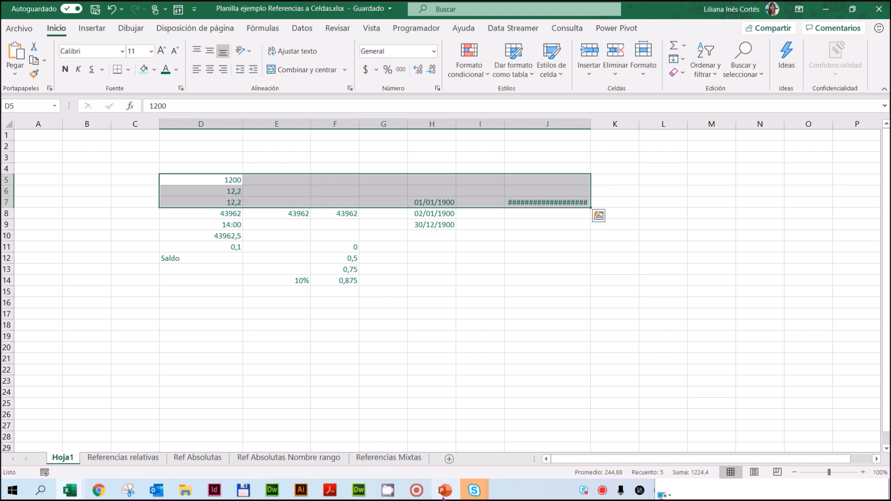
Step: Switch to PowerPoint and present the slides from Formatos Numéricos through ¿Qué significa # # # # #?
left_click(445, 490)
left_click(24, 163)
left_click(25, 178)
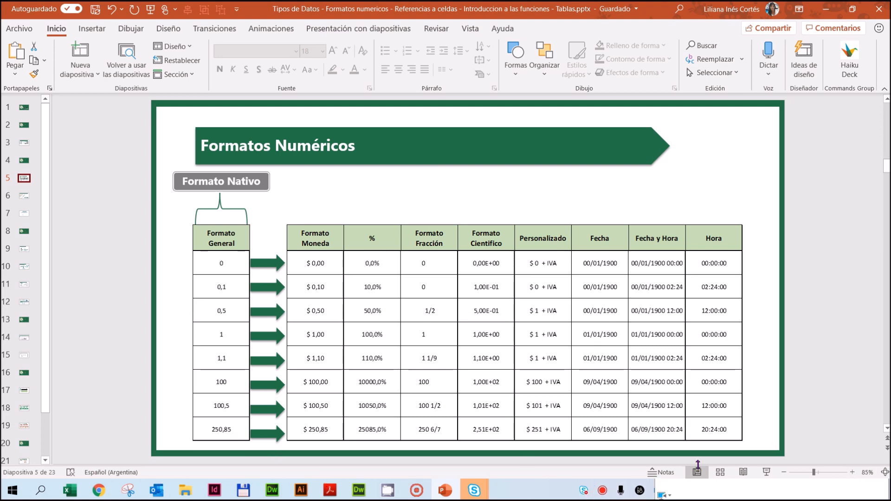
left_click(765, 474)
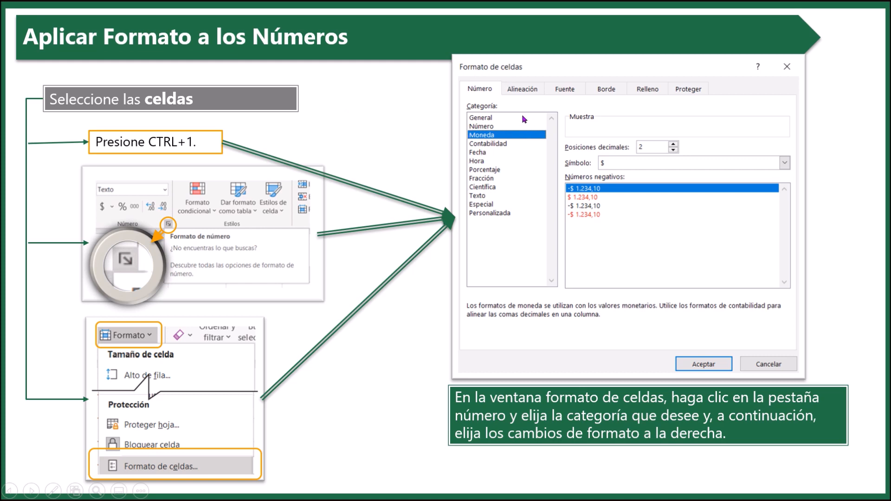
left_click(482, 223)
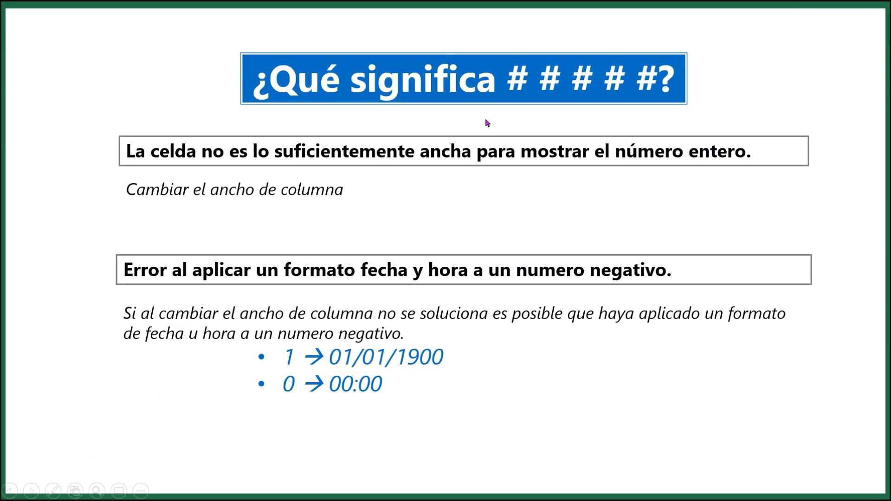
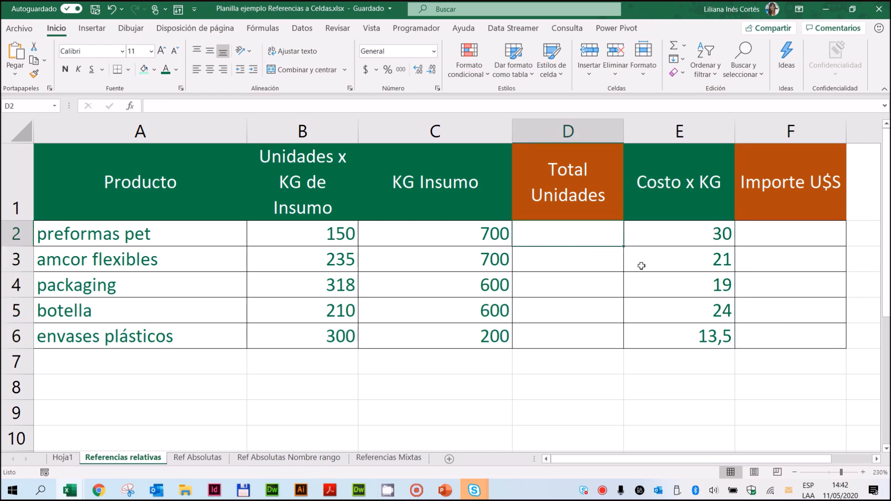
Step: Enter the formula =B2*C2 in D2 to calculate Total Unidades for preformas pet
left_click(305, 236)
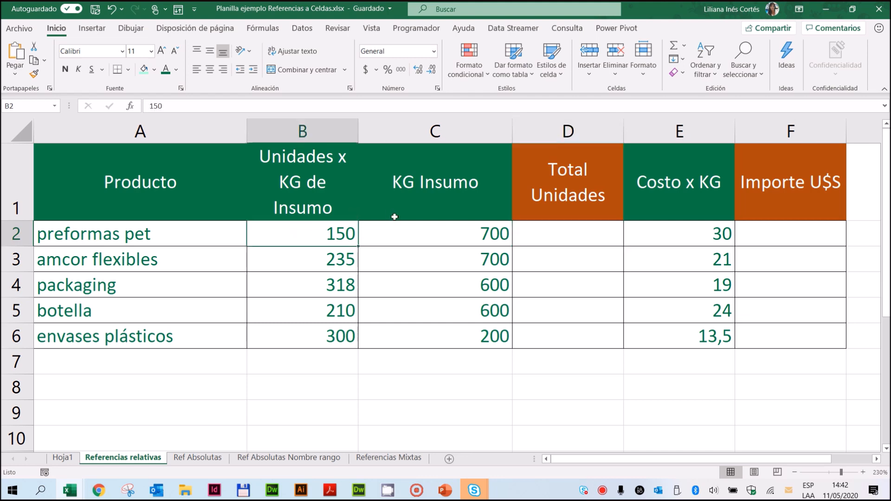
left_click(411, 233)
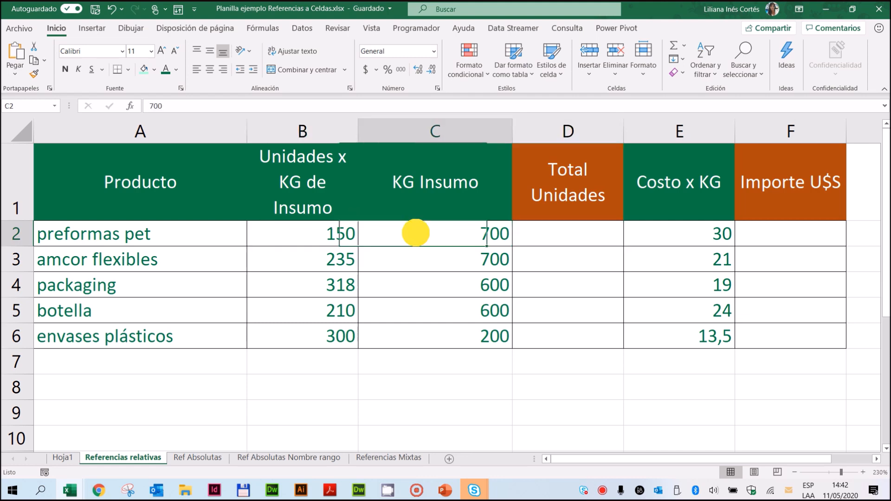
left_click_drag(329, 238, 368, 235)
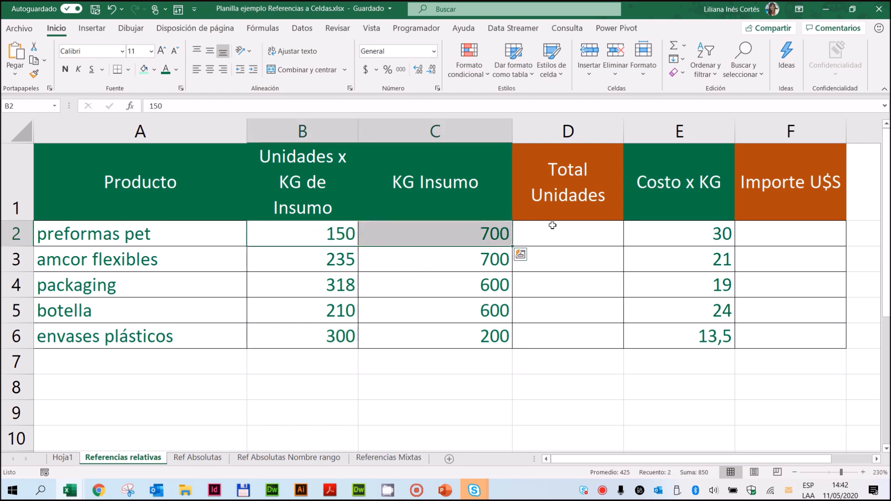
left_click(566, 229)
left_click(447, 233)
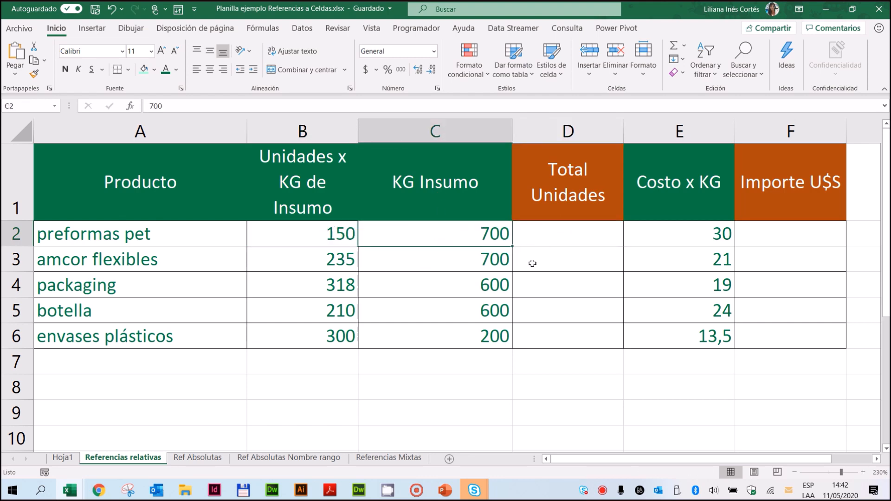
left_click(572, 231)
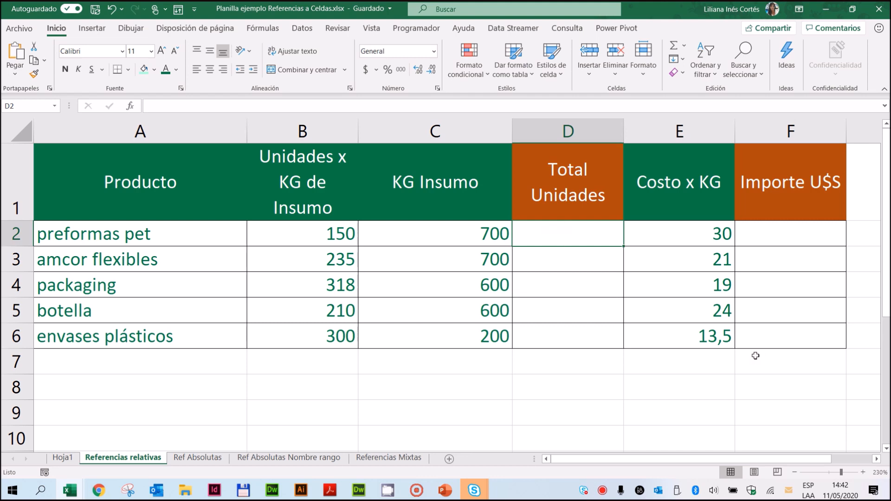
type("=")
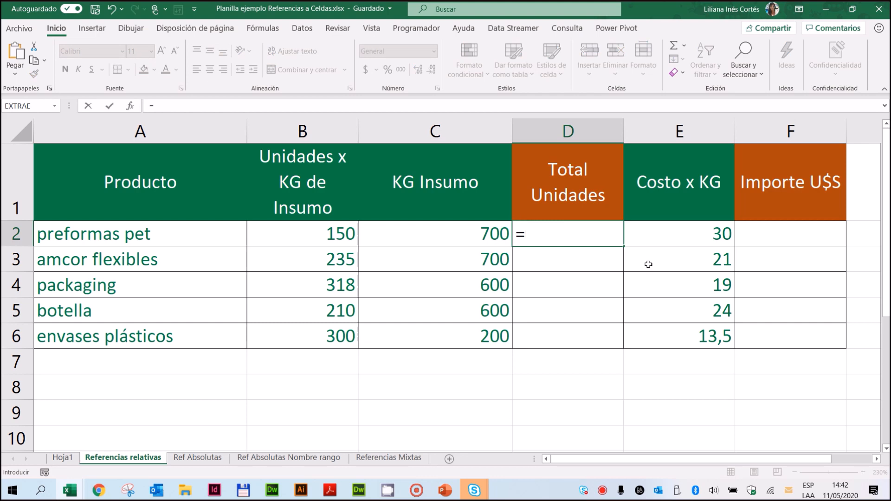
left_click(277, 230)
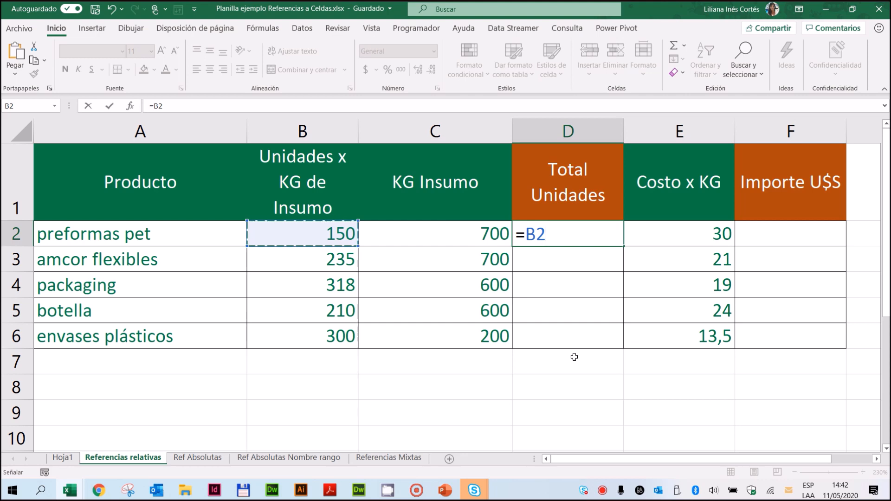
type("*")
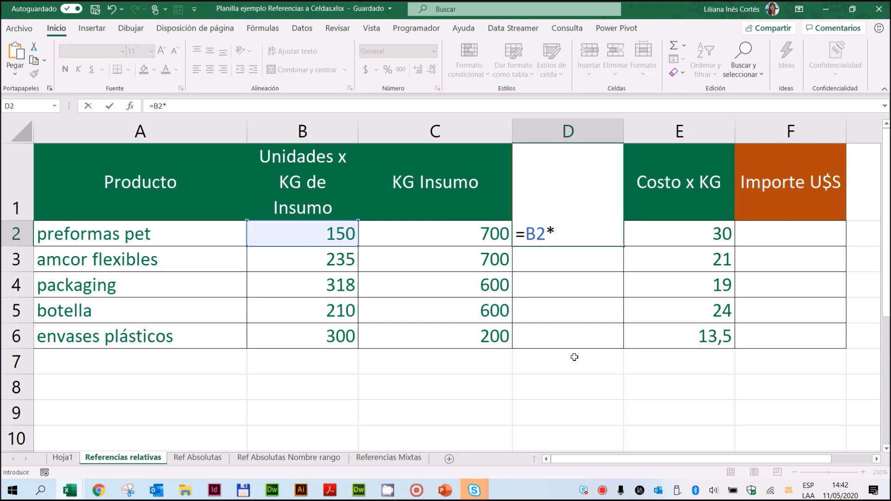
left_click(458, 235)
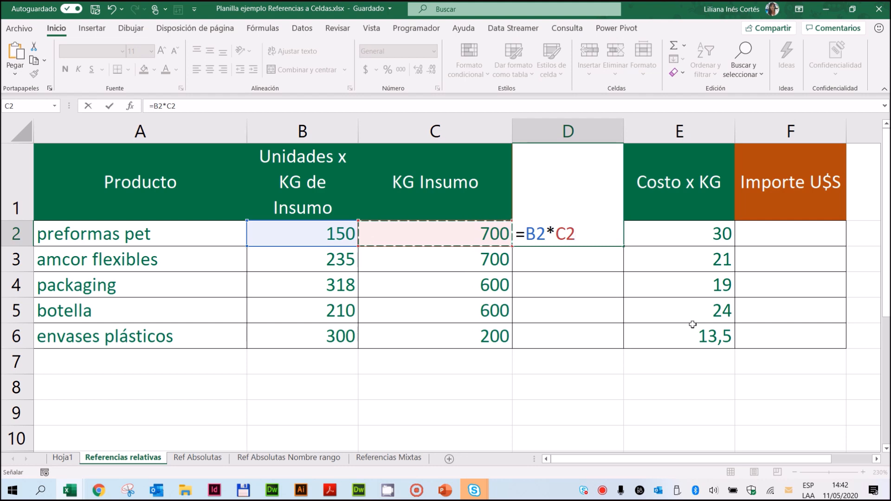
left_click(110, 108)
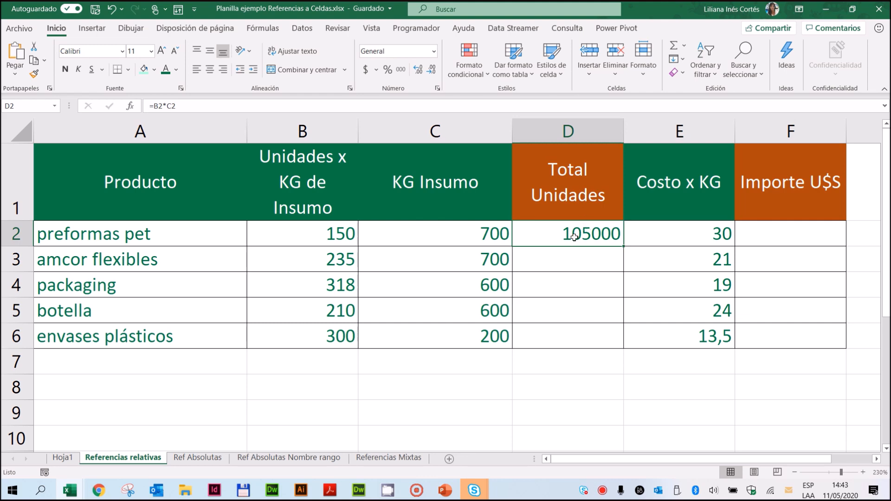
Step: Copy the Total Unidades formula from D2 down through D6 for the remaining products
right_click(567, 236)
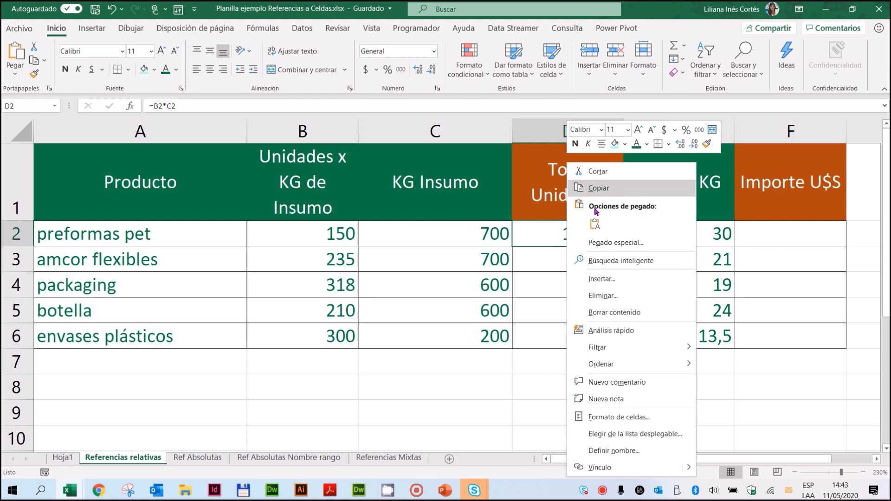
left_click(540, 238)
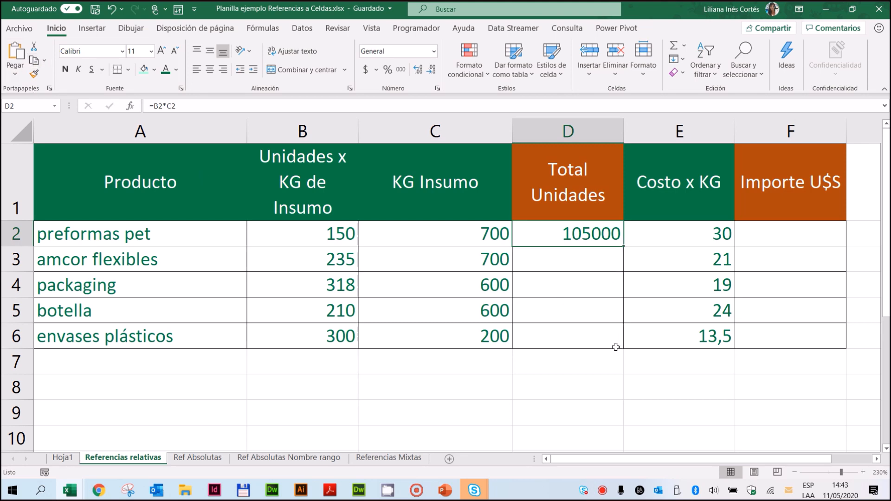
left_click_drag(624, 246, 623, 265)
double_click(622, 270)
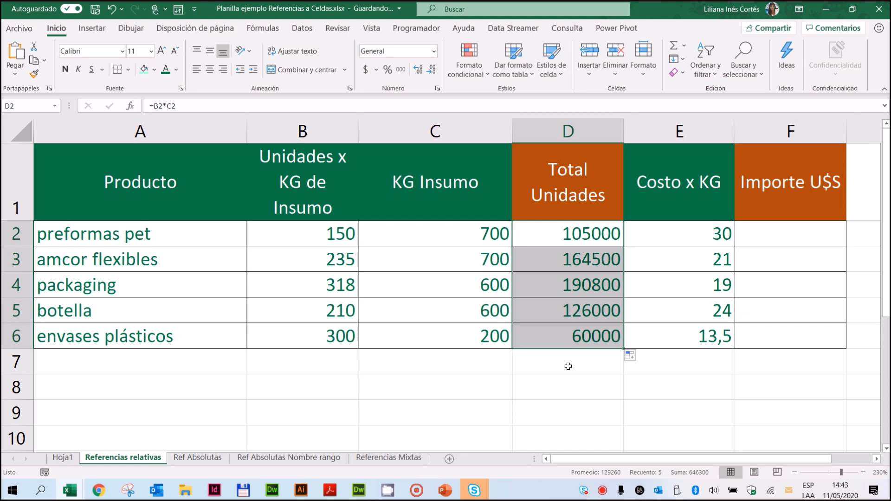
Step: Examine the formulas in D2 through D6 and the source cells B2:C2 to compare their row references
left_click(568, 238)
left_click(568, 265)
left_click(568, 288)
left_click(571, 312)
left_click(574, 339)
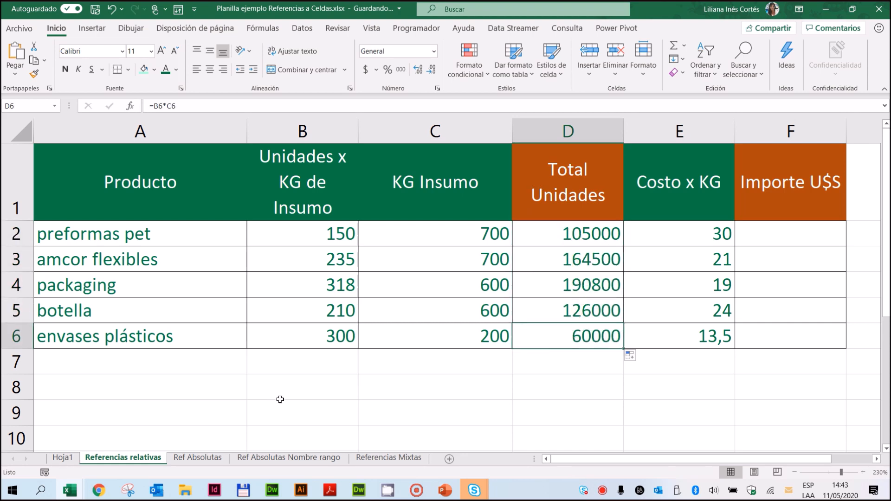
left_click(558, 234)
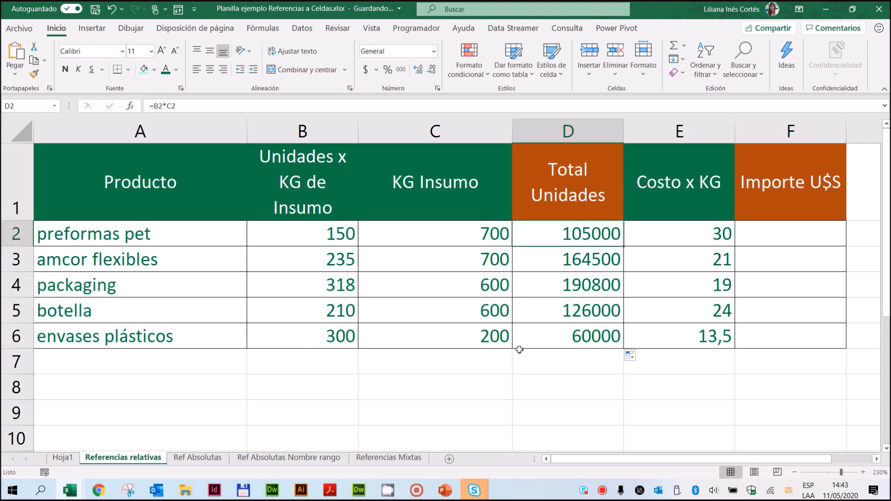
left_click_drag(295, 229, 440, 228)
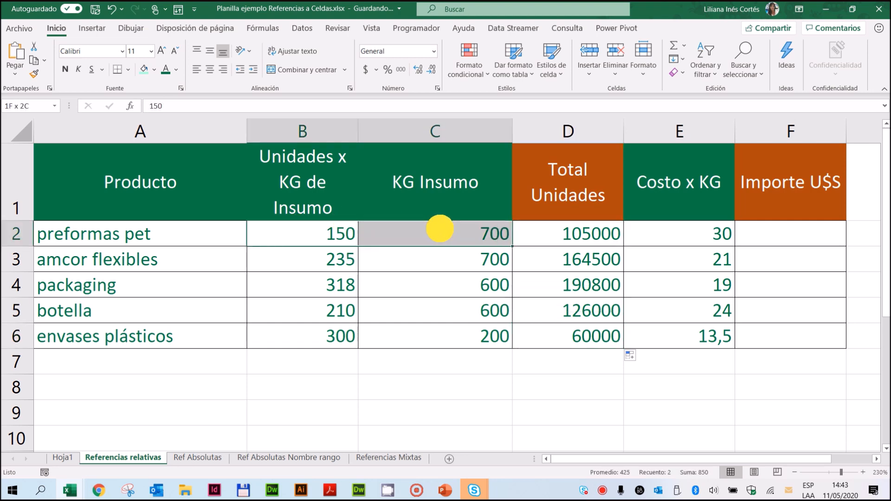
Step: Trace the precedents of each Total Unidades formula from D2 to D6, and remove all tracing arrows
left_click(564, 233)
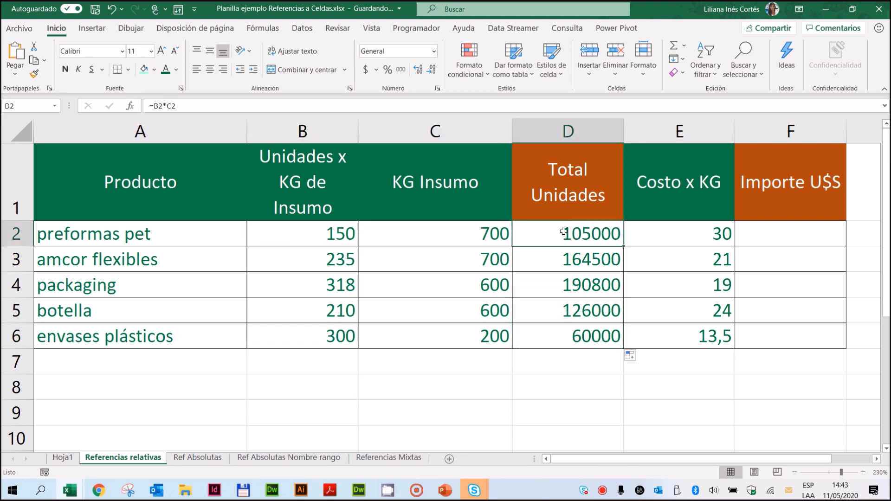
left_click(263, 28)
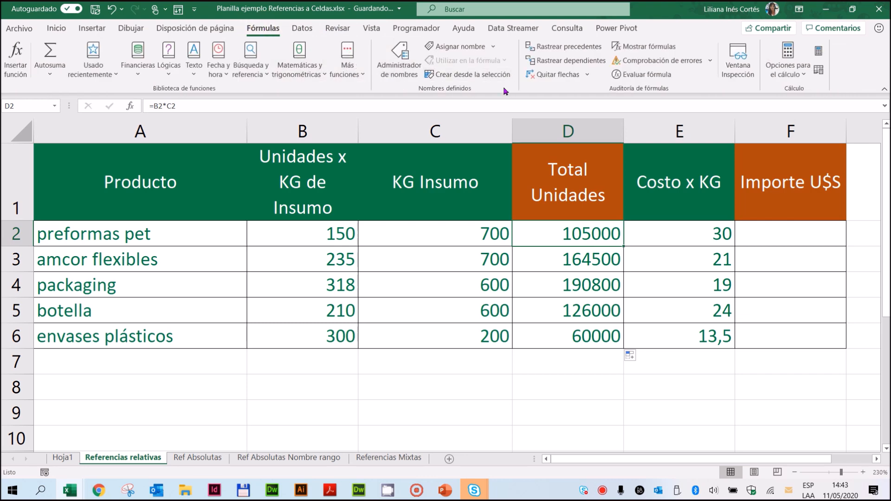
left_click(555, 49)
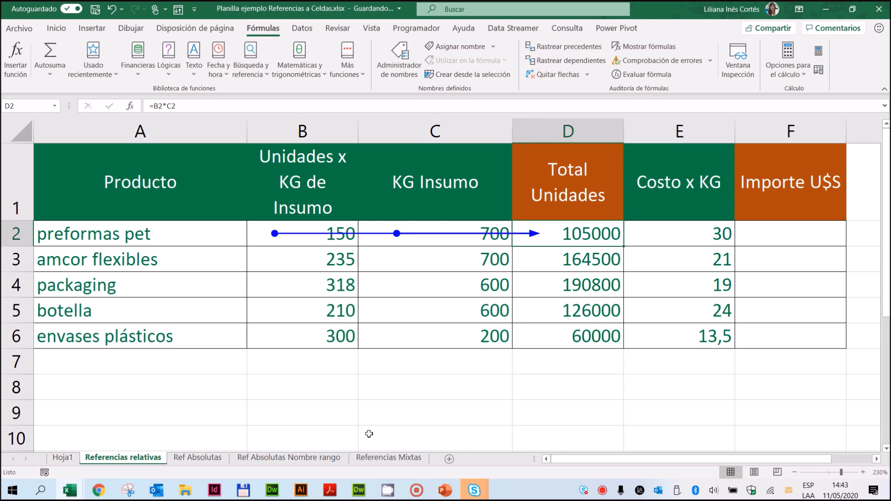
left_click(564, 262)
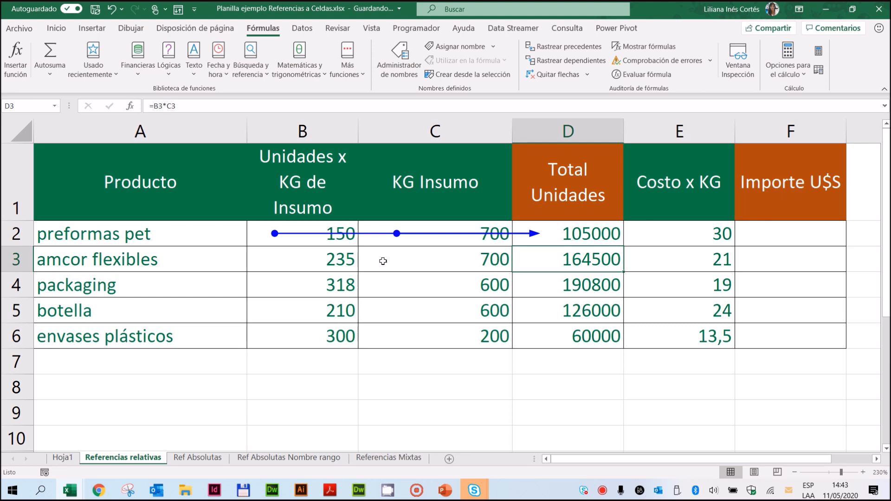
left_click(550, 46)
left_click(575, 286)
left_click(594, 47)
left_click(576, 314)
left_click(573, 47)
left_click(584, 334)
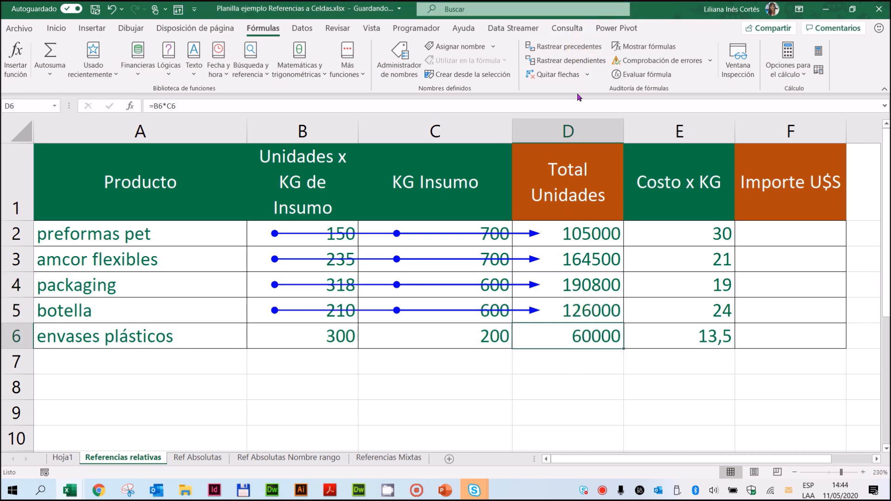
left_click(571, 47)
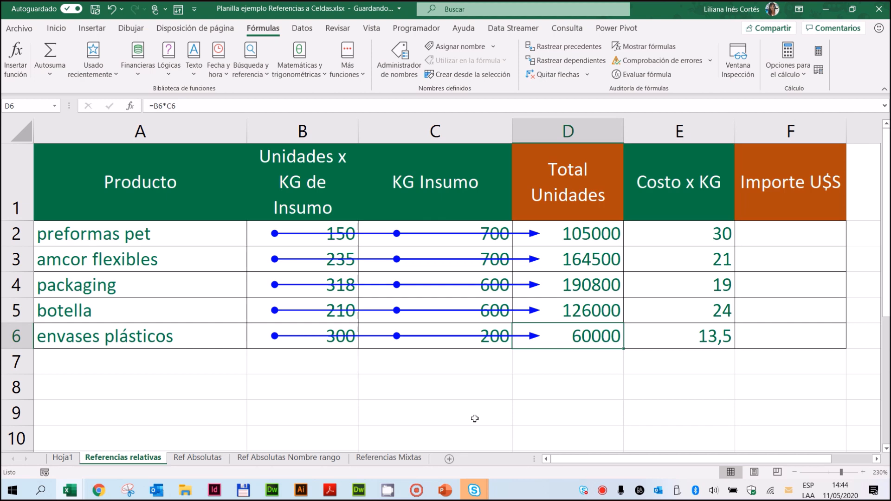
left_click(543, 74)
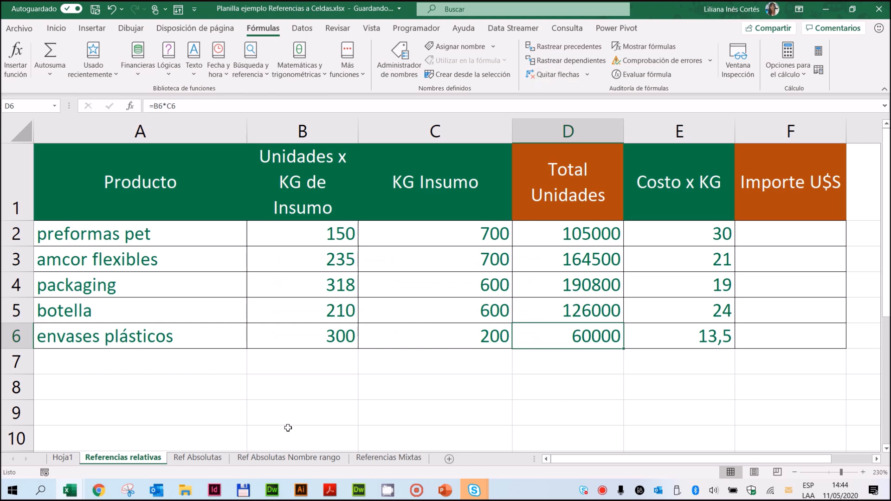
Step: Calculate Importe U$S with the formula =E2*C2 in F2 and copy it down through F6
left_click(798, 235)
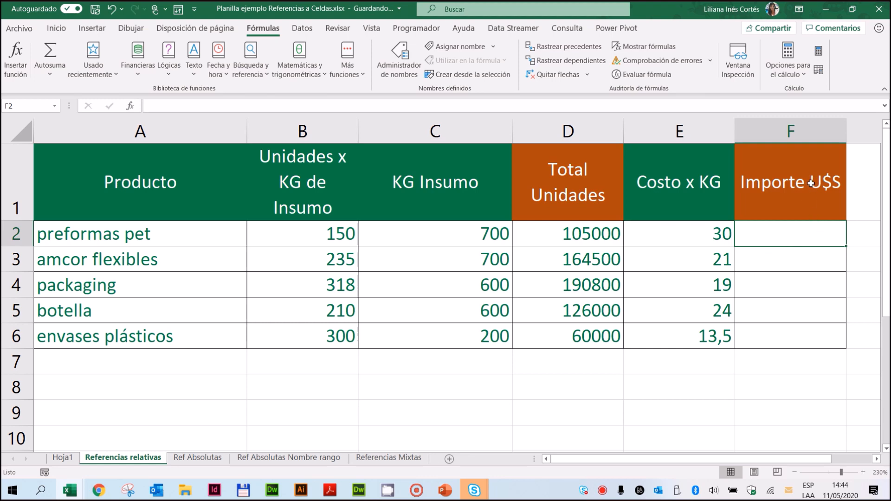
left_click(810, 227)
type("=")
left_click(699, 231)
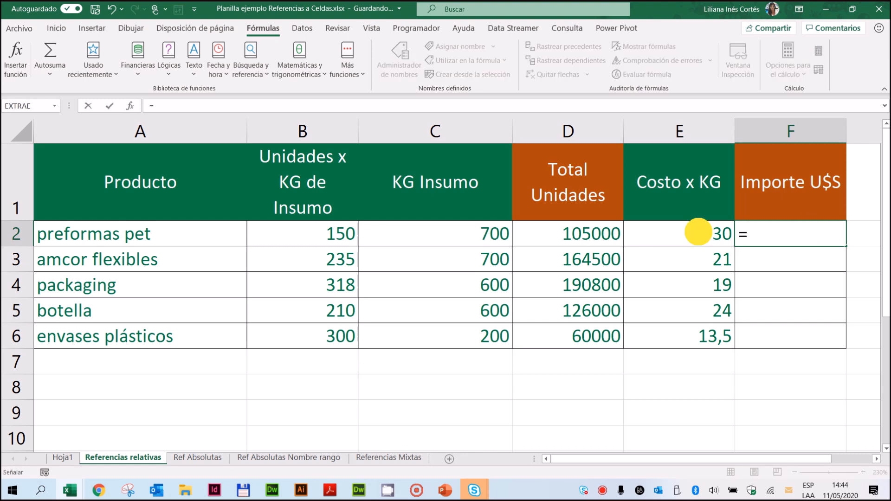
type("*")
left_click(447, 225)
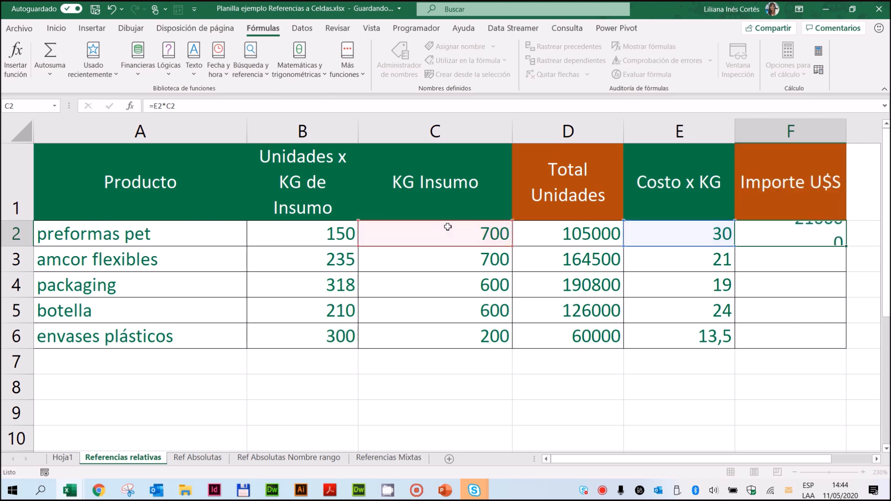
key("Return")
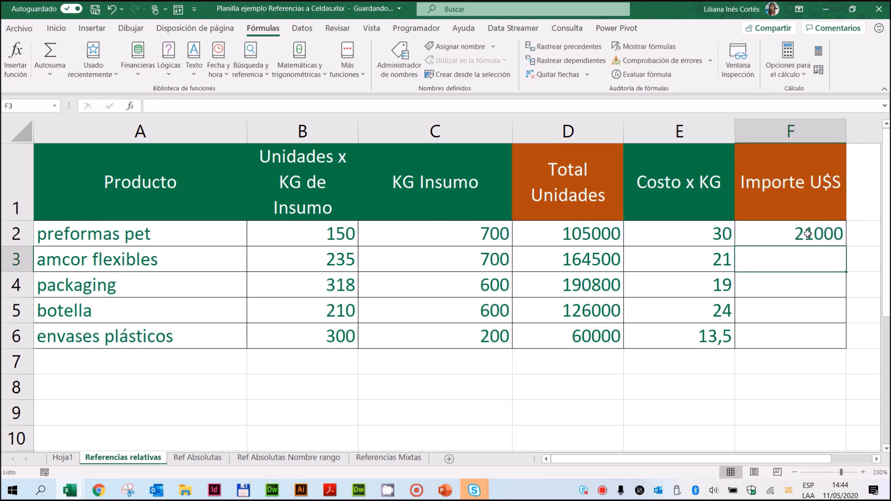
left_click(808, 234)
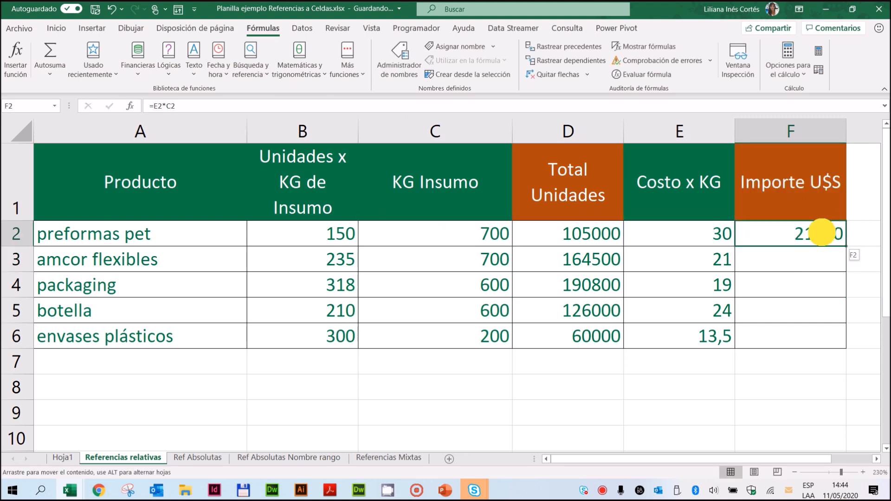
double_click(846, 248)
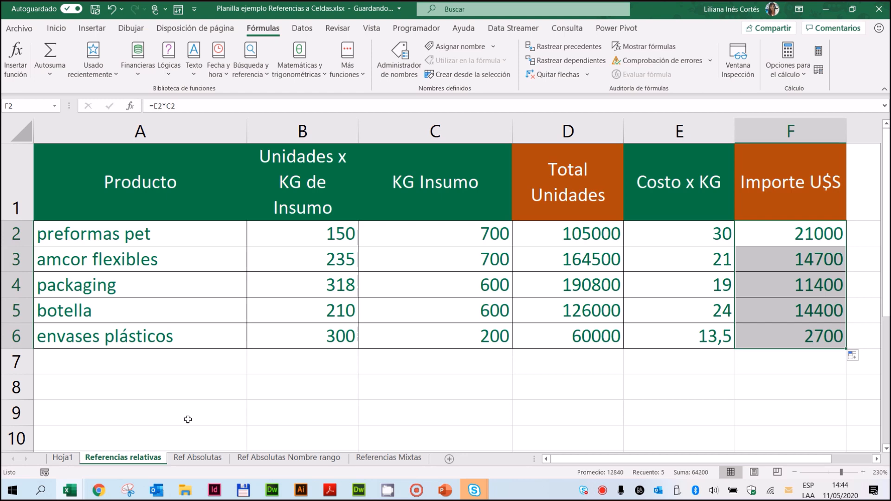
Step: Open the Ref Absolutas sheet and examine how each client's preformas pet kilograms in B8:B14 relate to the fixed units per kilogram in B2
left_click(201, 459)
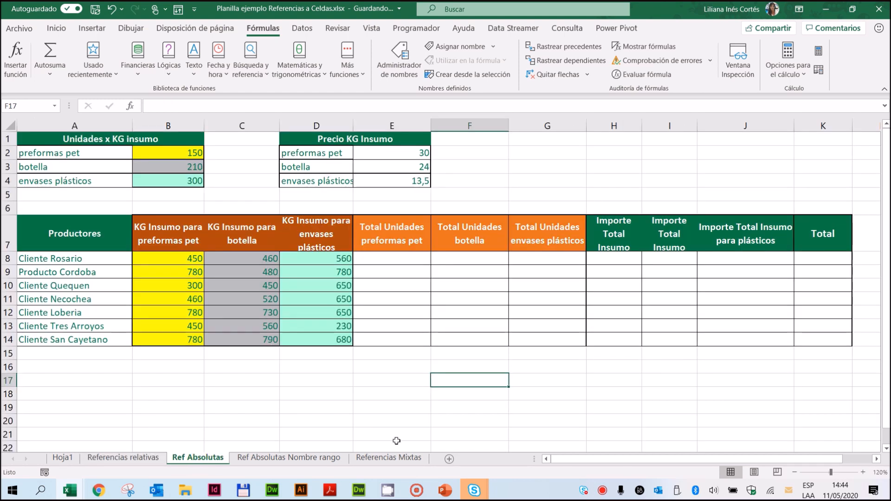
left_click(388, 261)
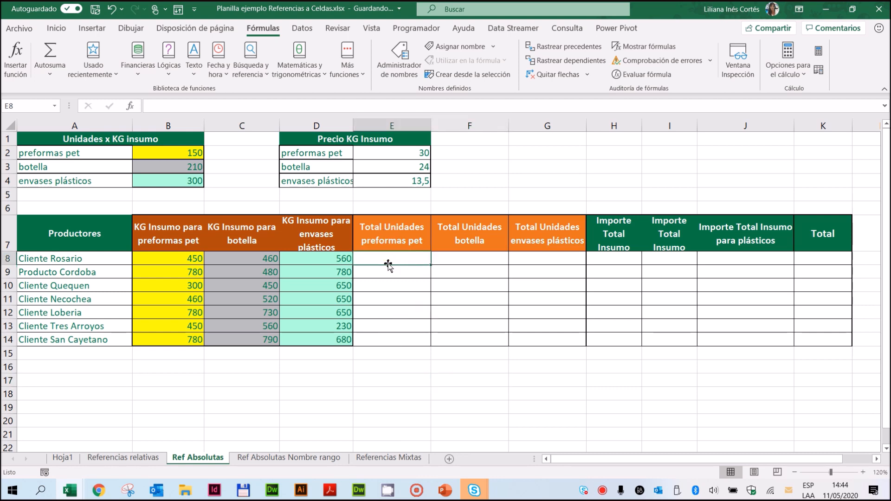
left_click(153, 260)
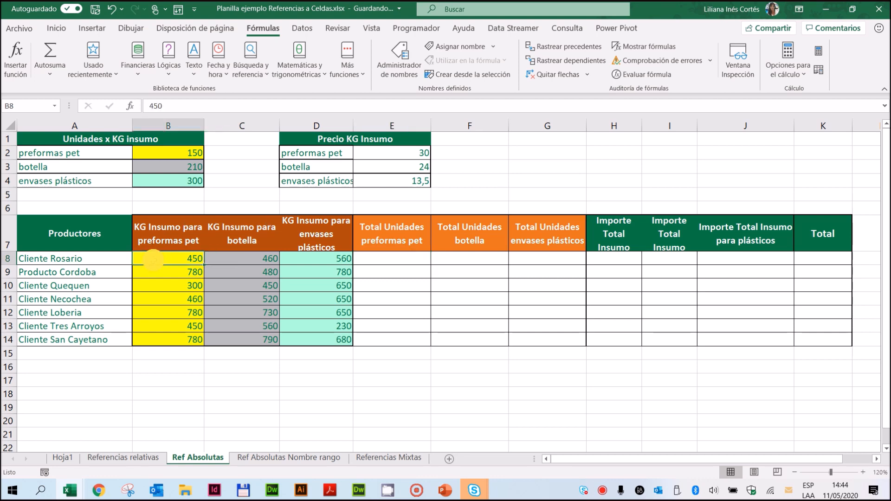
left_click(182, 153)
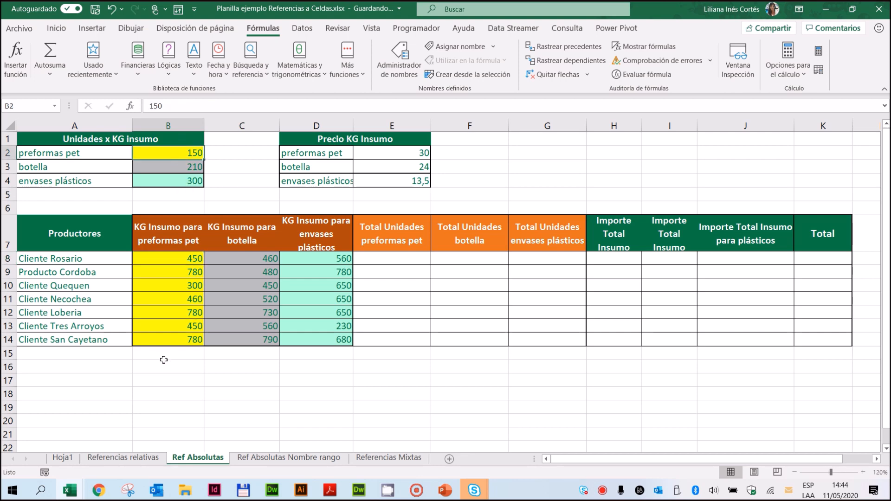
left_click(383, 257)
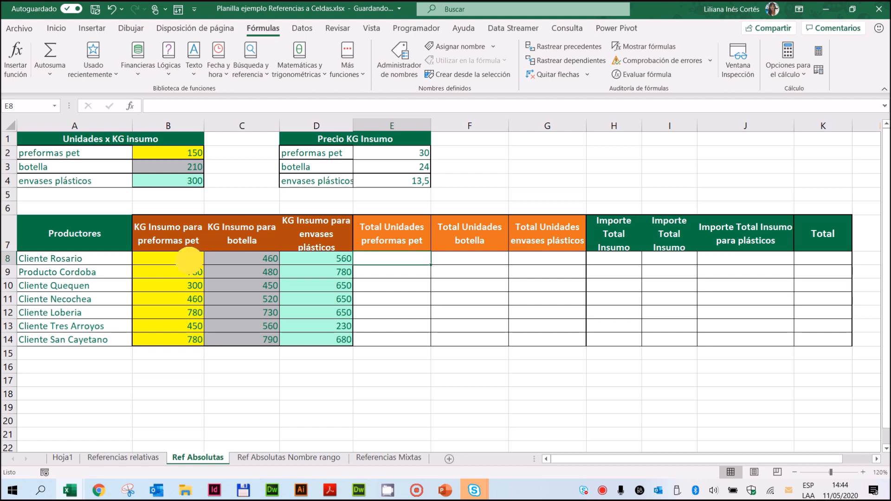
left_click(190, 260)
left_click(185, 153)
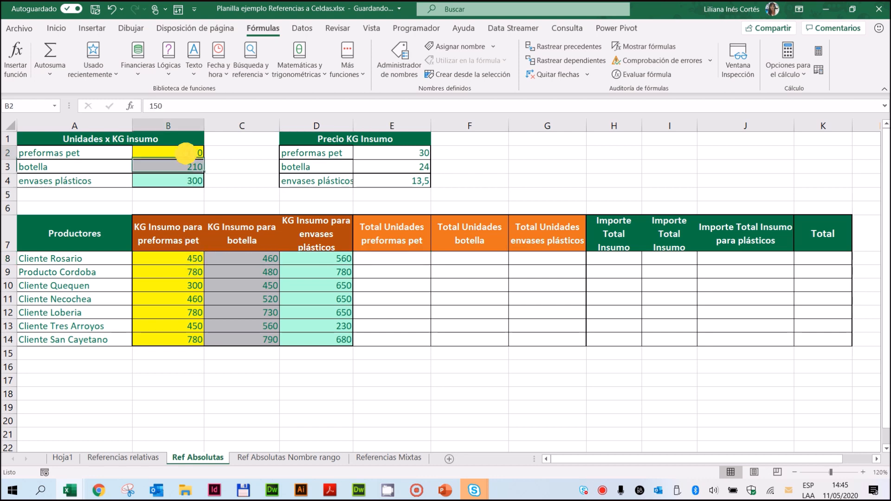
left_click(378, 273)
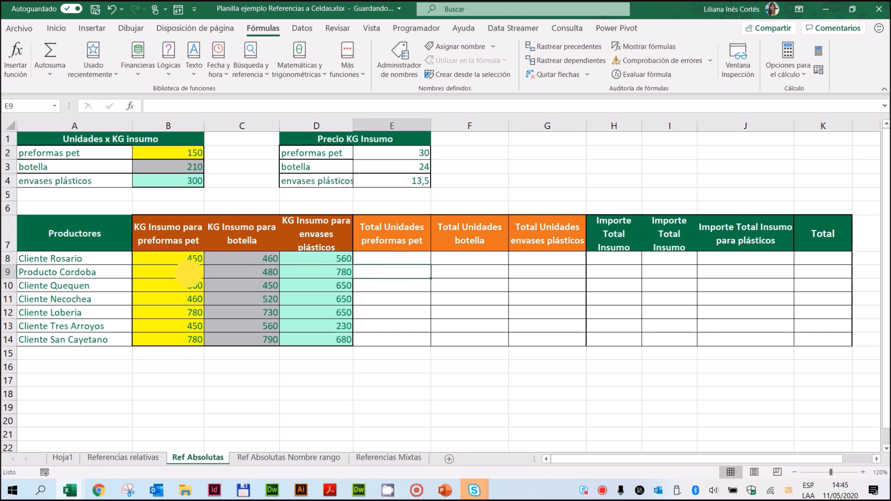
left_click(190, 273)
left_click(183, 153)
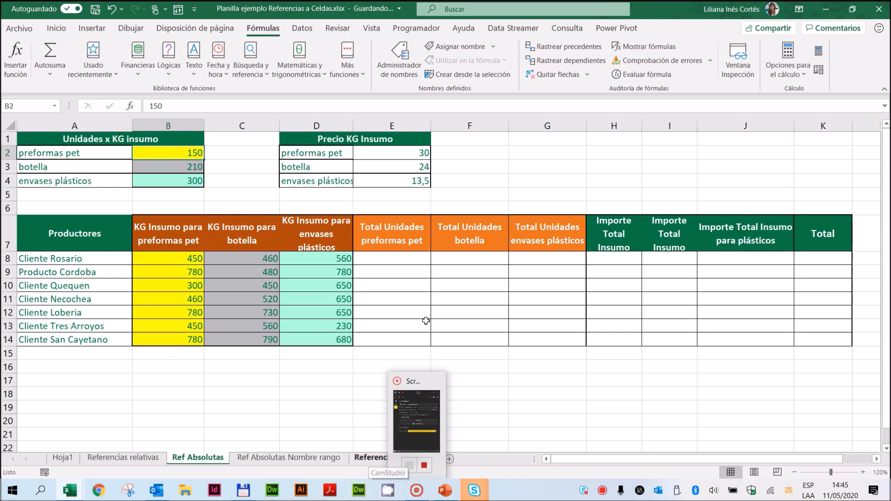
left_click(403, 259)
left_click_drag(177, 259, 166, 336)
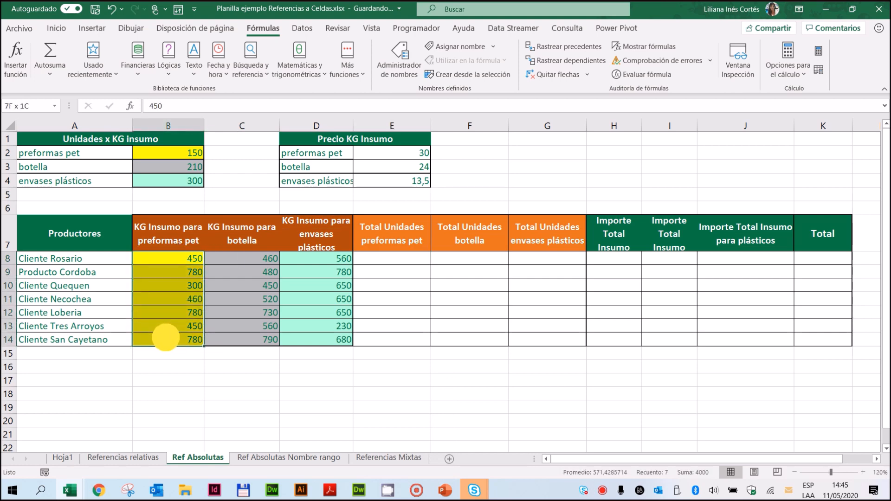
left_click(185, 153)
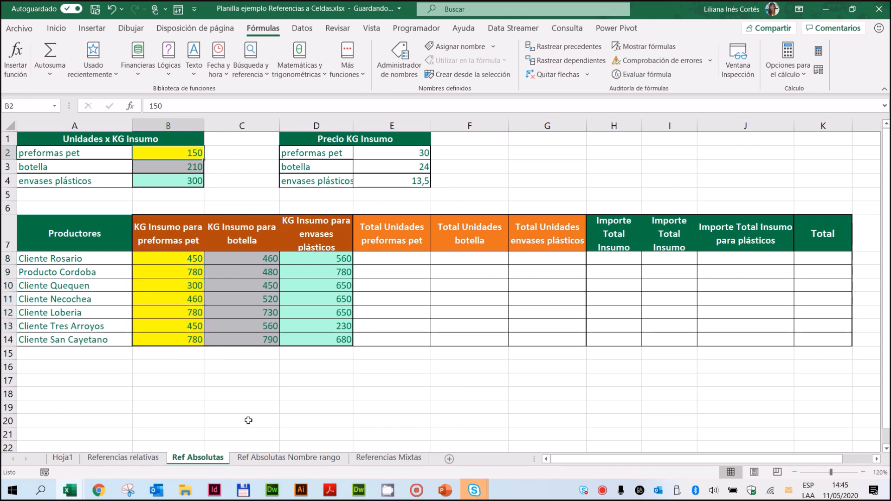
Step: Calculate Total Unidades preformas pet with the formula =B8*$B$2 in E8 and copy it down through E14
left_click(401, 260)
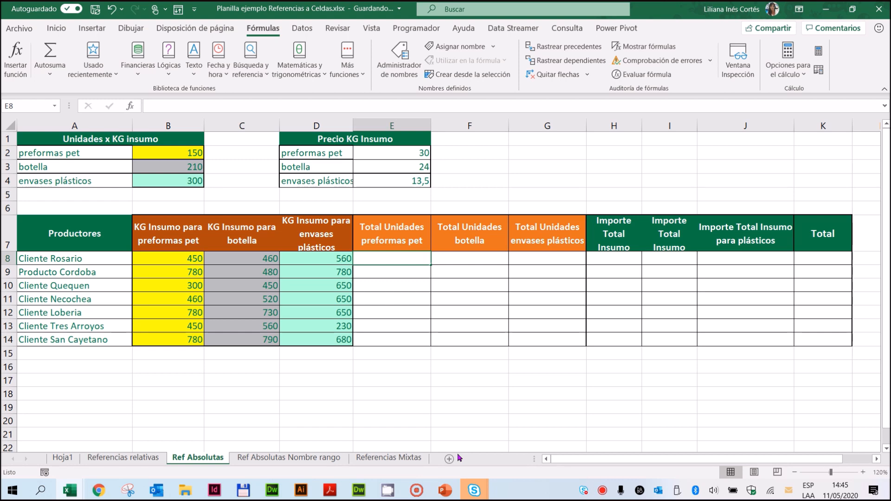
type("=")
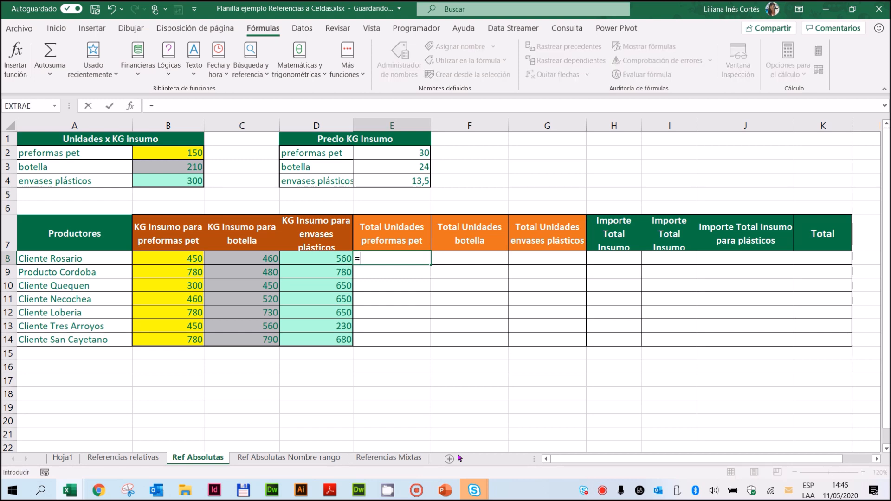
left_click(196, 259)
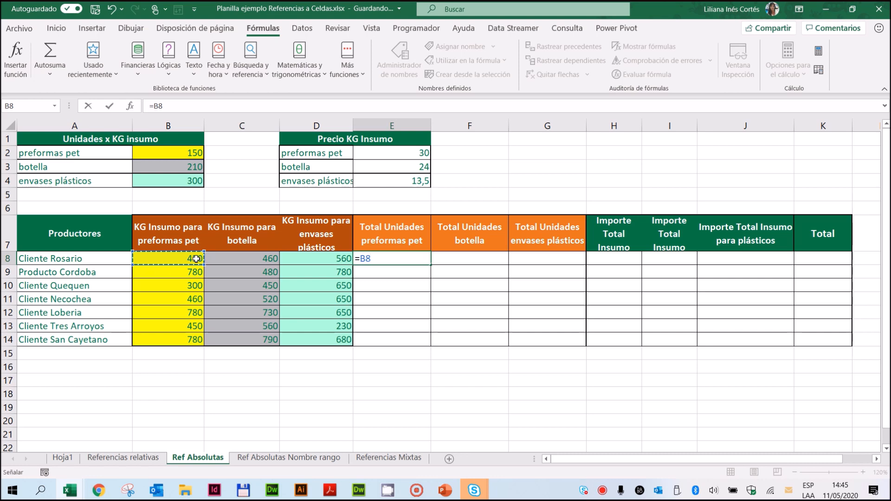
type("*")
left_click(162, 154)
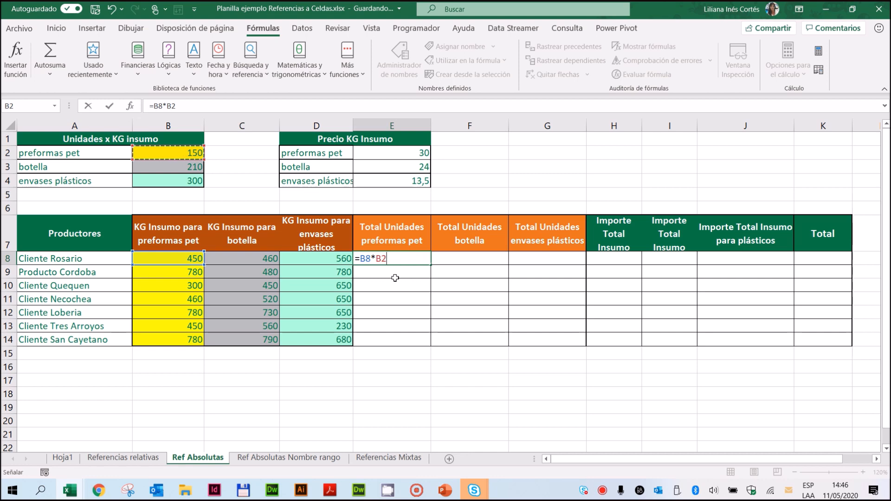
key("F4")
left_click(109, 106)
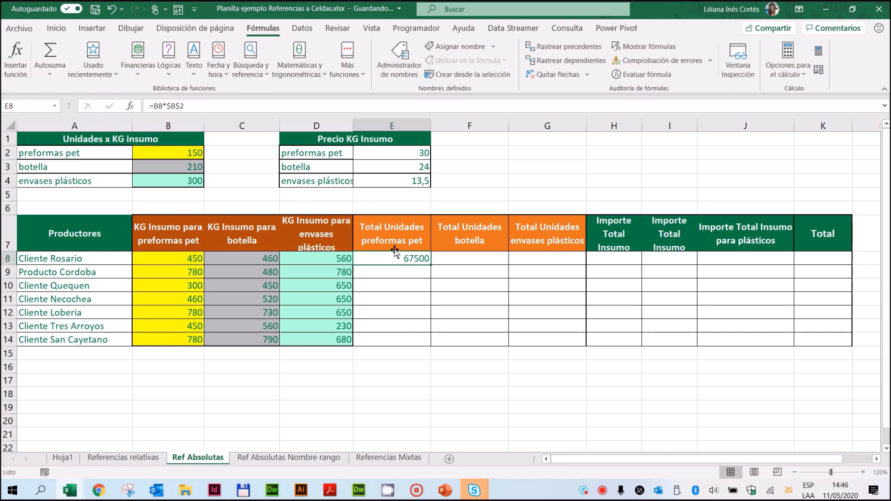
left_click_drag(431, 266, 421, 348)
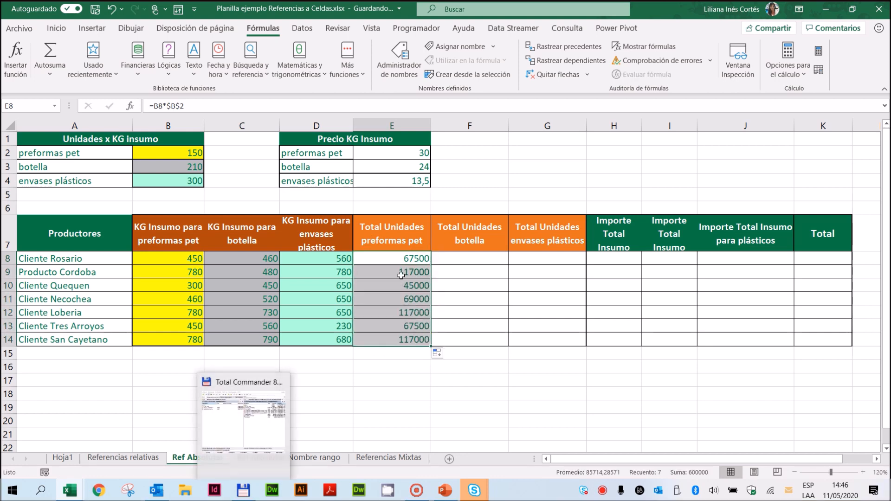
Step: Trace the precedents of E8 and E11, and examine the absolute reference $B$2 in E11's formula
left_click(391, 259)
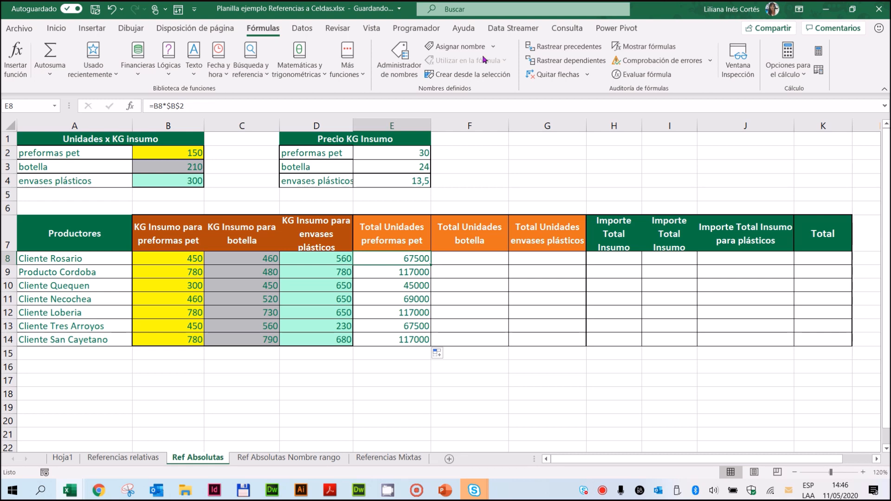
left_click(559, 46)
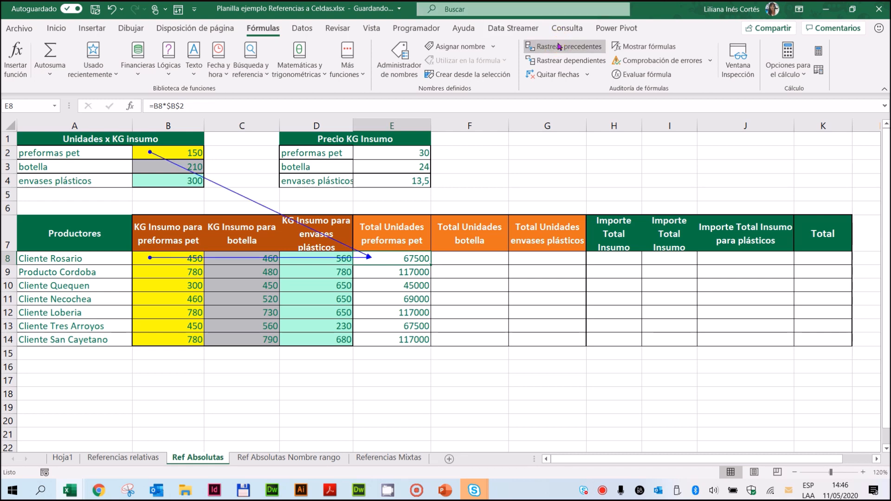
left_click(397, 299)
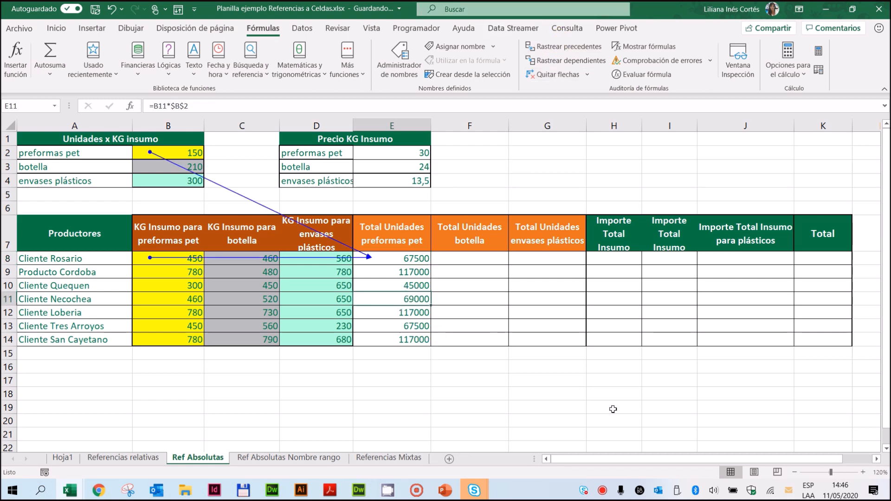
left_click(562, 46)
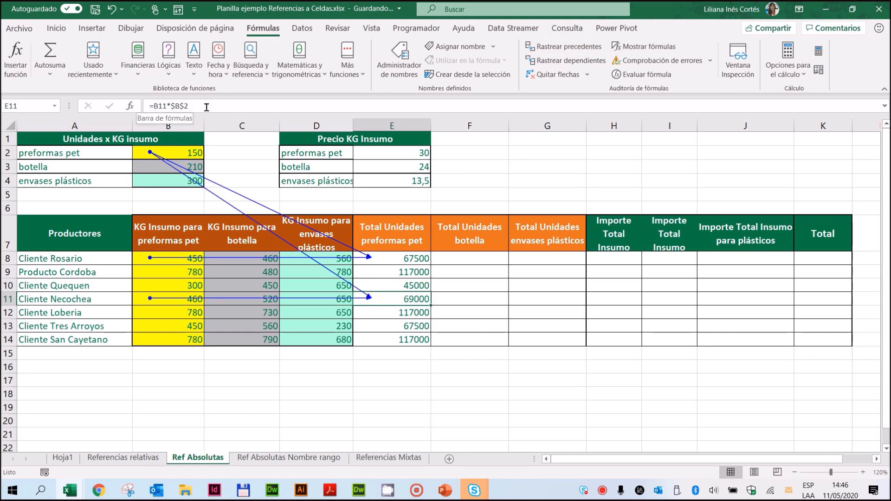
left_click(156, 106)
left_click_drag(154, 106, 189, 106)
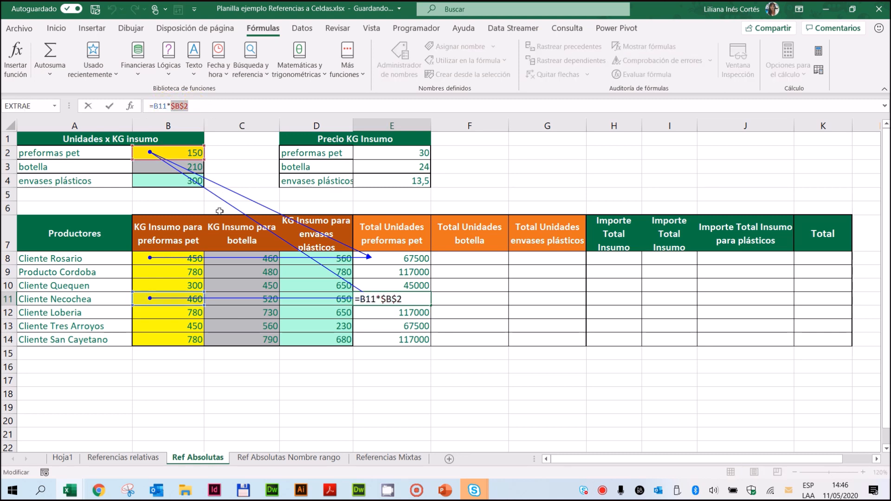
key("Escape")
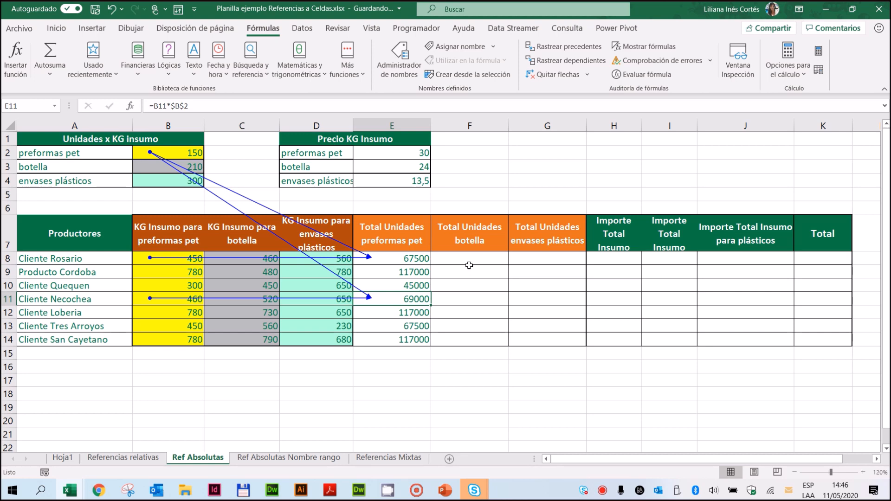
Step: Calculate Total Unidades botella with the formula =C8*$B$3 in F8 and copy it down through F14
left_click(471, 261)
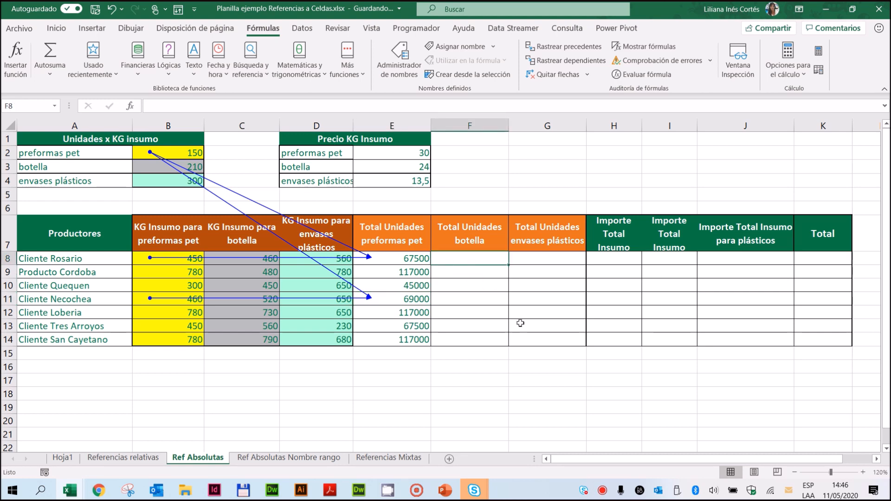
type("=")
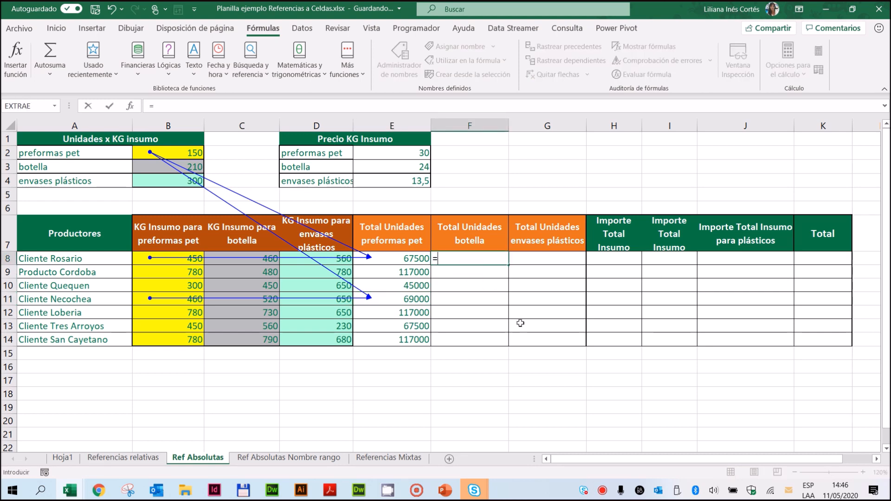
left_click(257, 262)
type("*")
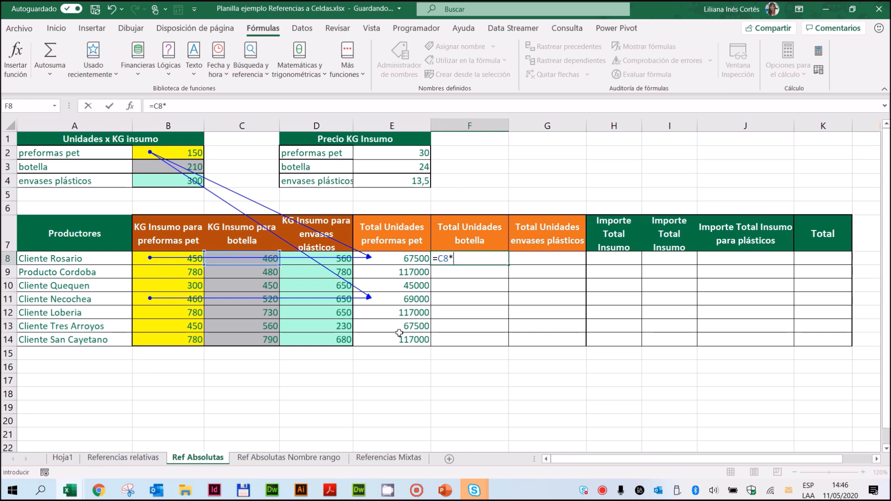
left_click(143, 165)
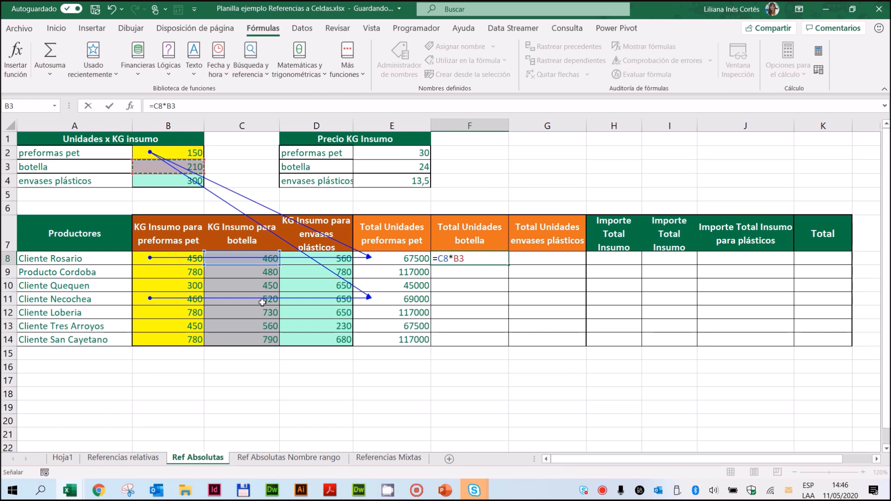
key("F4")
key("Return")
left_click(488, 256)
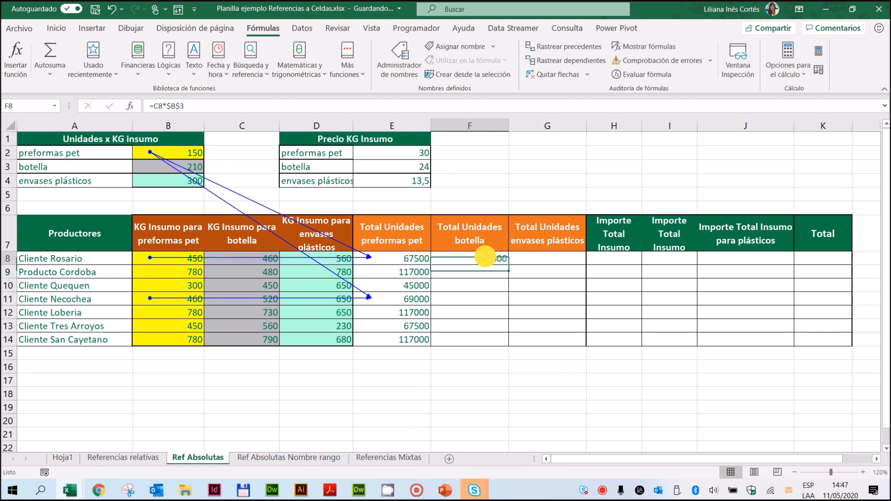
left_click_drag(509, 266, 512, 344)
Step: Calculate Total Unidades envases plásticos with the formula =$B$4*D8 in G8 and copy it down through G14
left_click(549, 260)
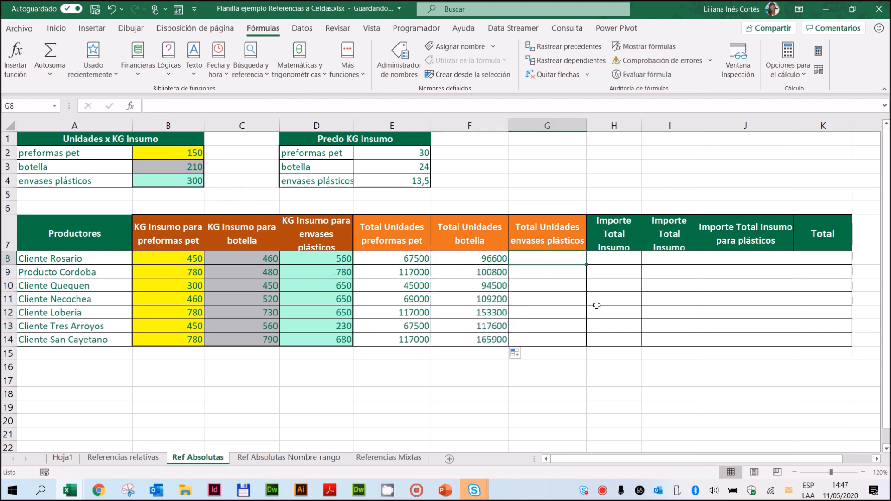
type("=")
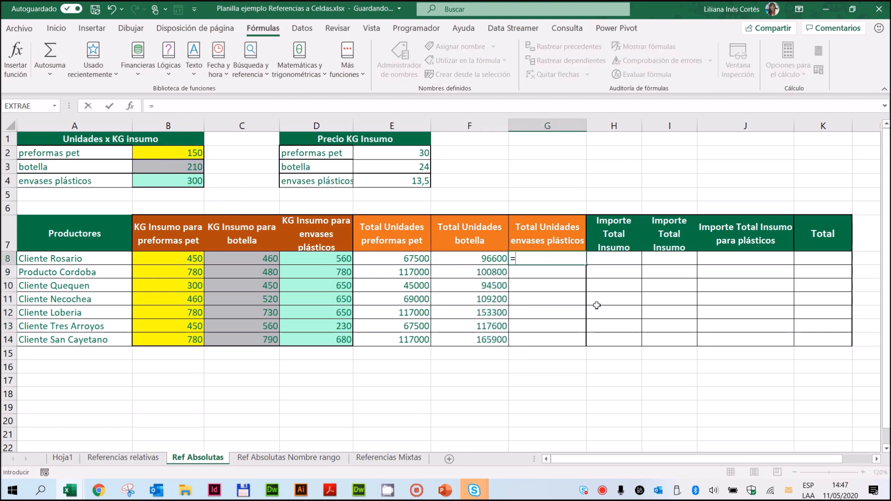
left_click(168, 178)
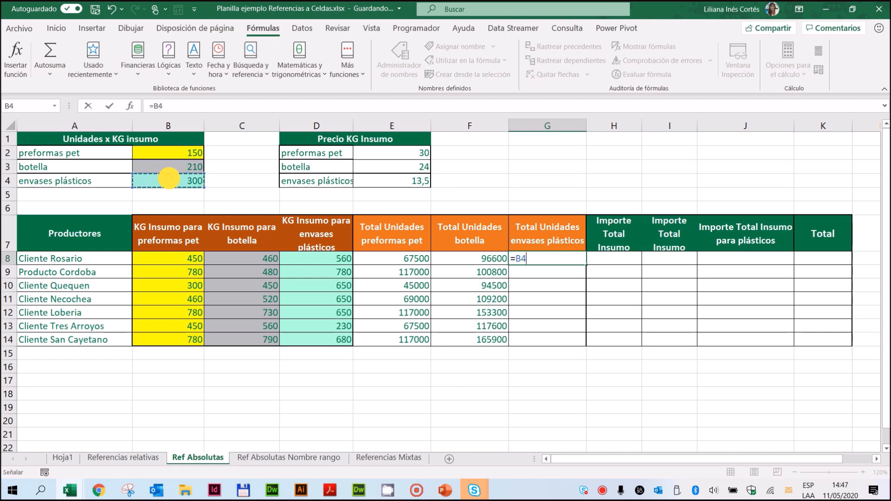
key("F4")
type("*")
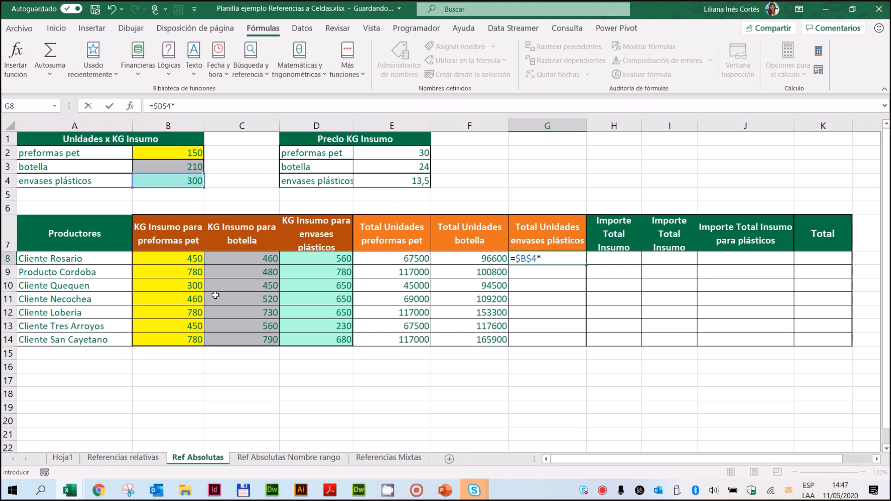
left_click(314, 258)
key("Return")
left_click(558, 257)
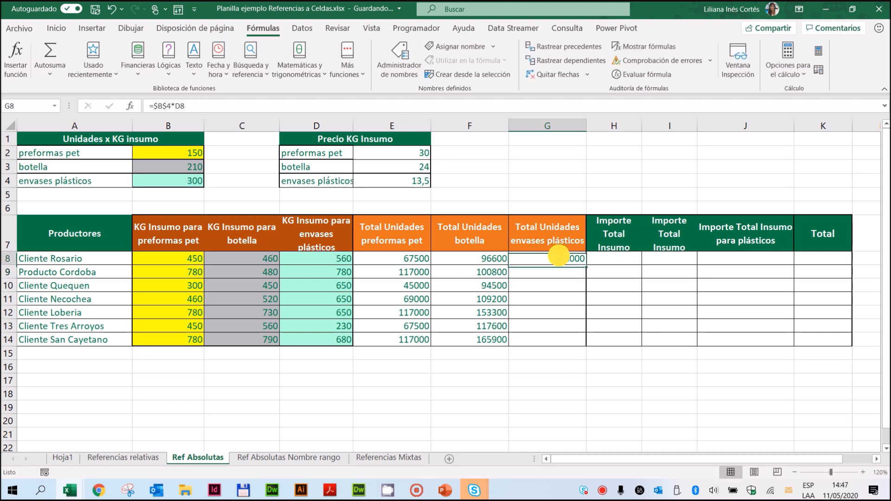
left_click_drag(587, 265, 581, 342)
left_click(622, 258)
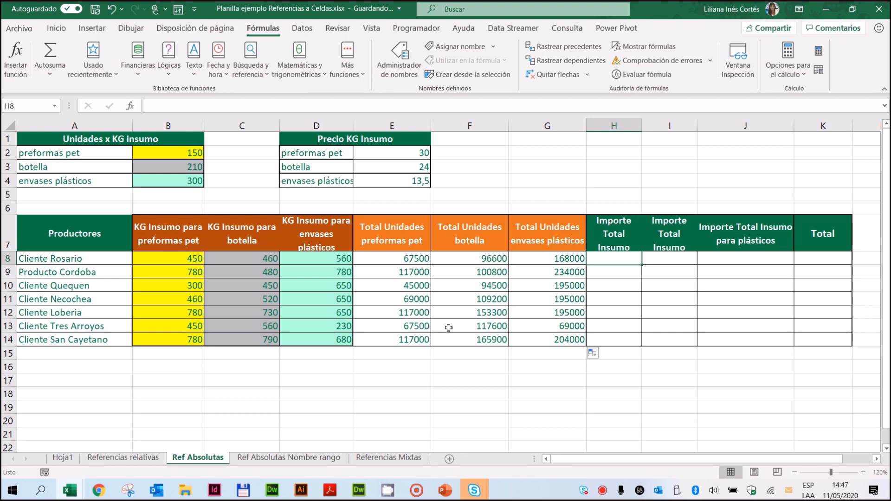
Step: Open the Ref Absolutas Nombre rango sheet and examine its Unidades x KG insumo and Precio KG Insumo tables
left_click(315, 458)
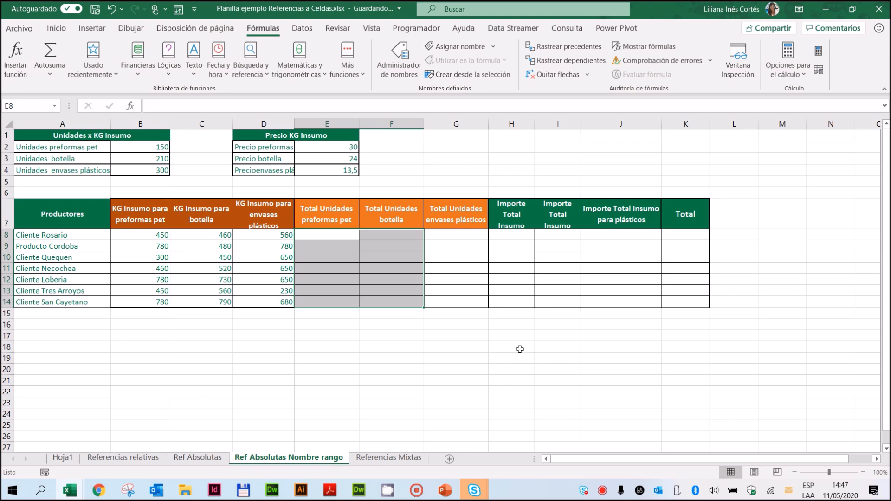
left_click(58, 138)
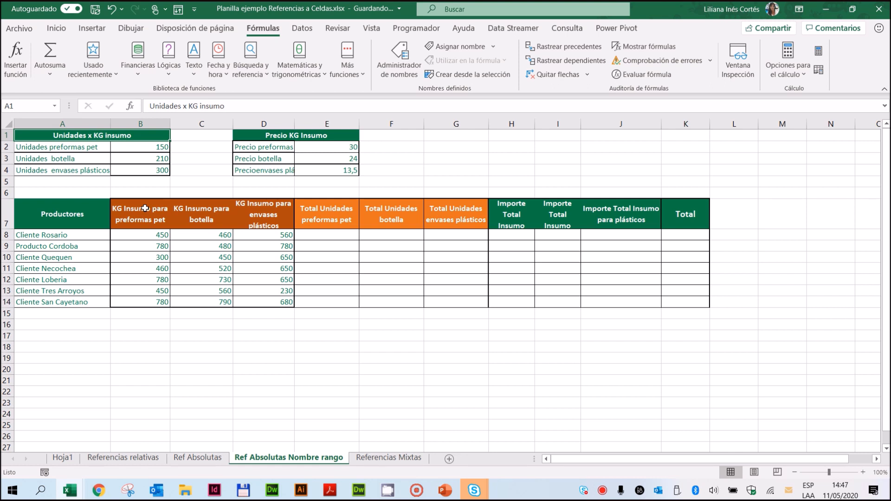
left_click(44, 181)
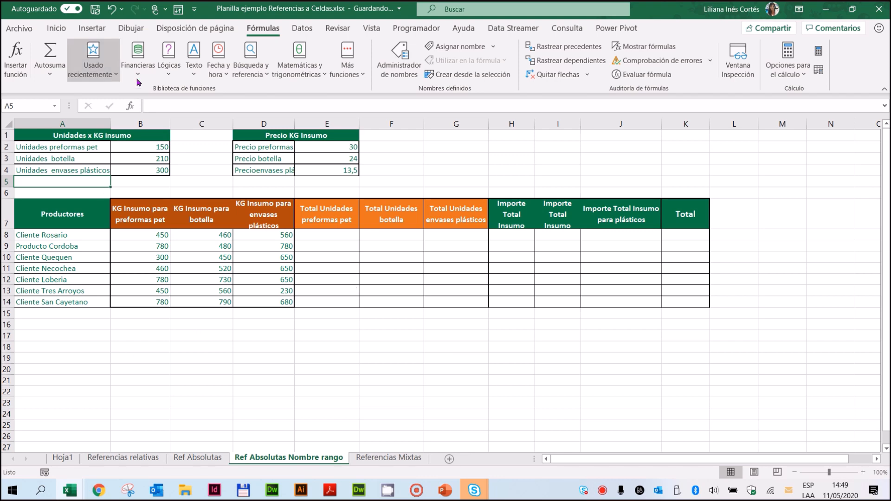
left_click(205, 171)
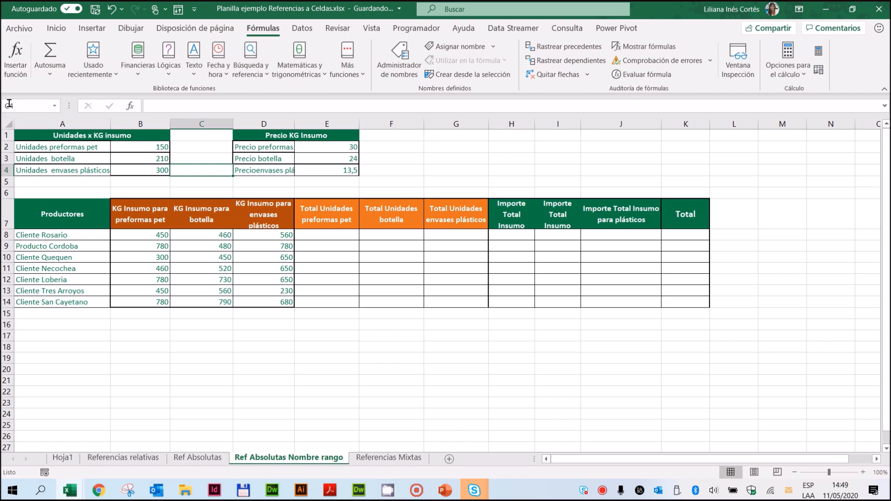
left_click(412, 158)
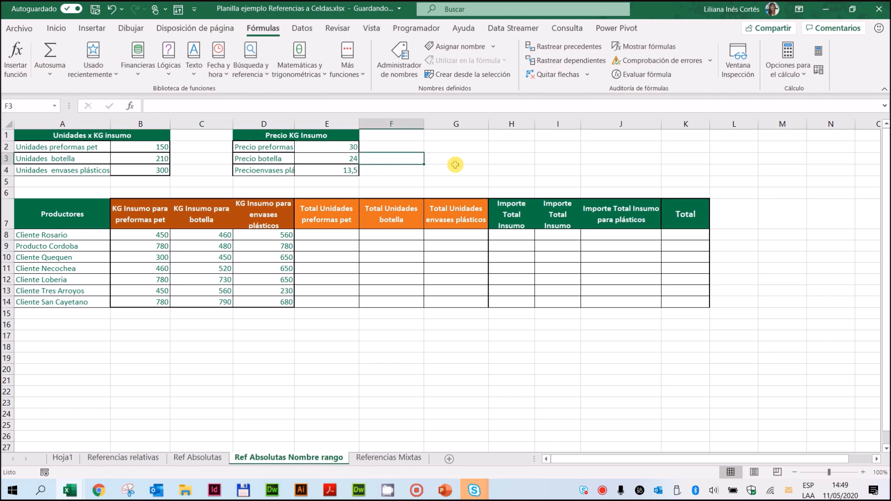
left_click(455, 168)
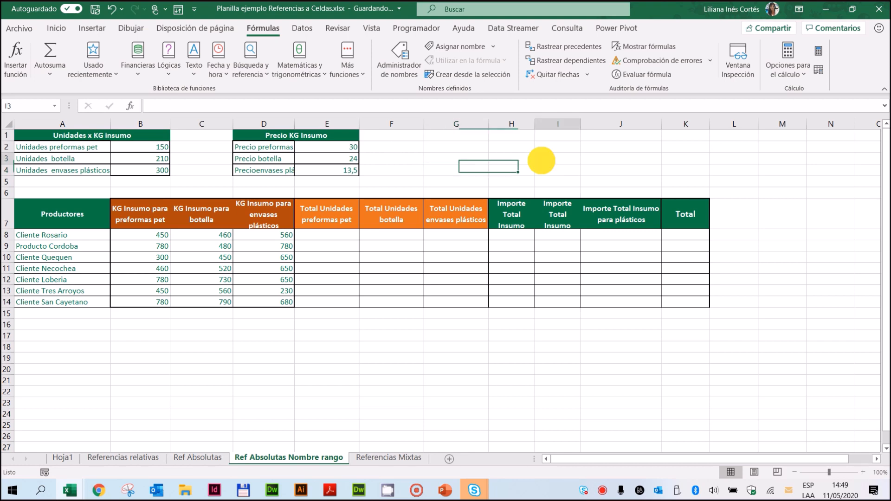
left_click(433, 351)
left_click(339, 368)
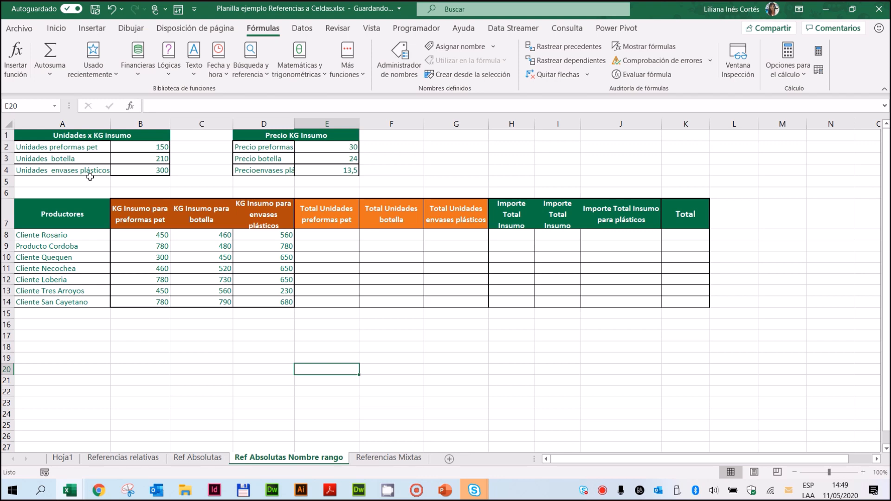
Step: Jump directly to cell G4 by entering its cell reference
left_click(30, 106)
type("g4")
key("Return")
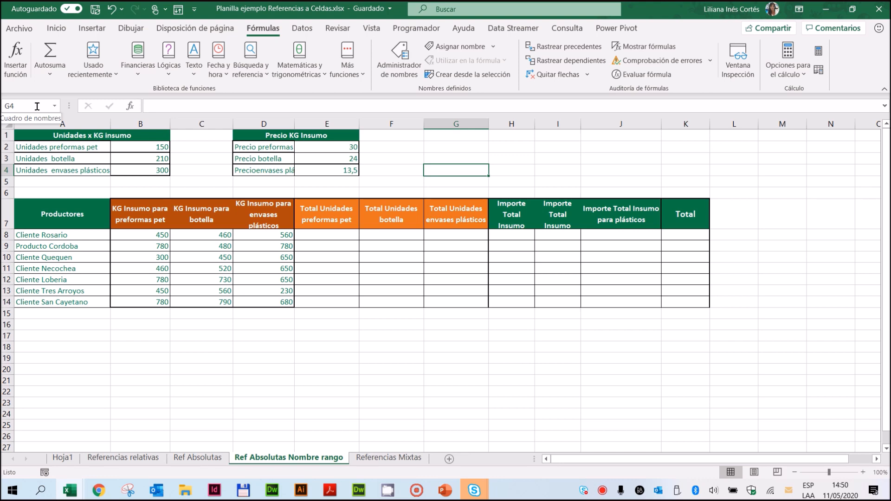
Step: Fill the preformas pet quantities in B8:B14 and the units-per-KG cell B2 with yellow
left_click(327, 236)
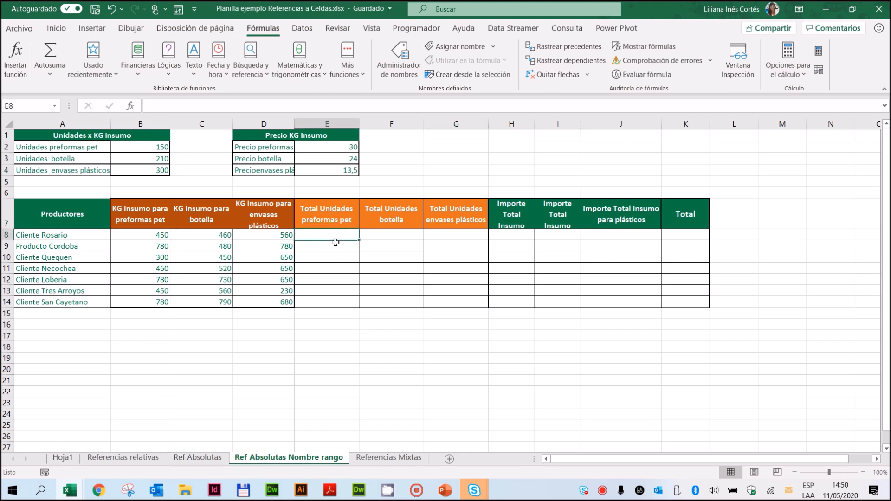
left_click_drag(147, 236, 145, 302)
left_click(56, 28)
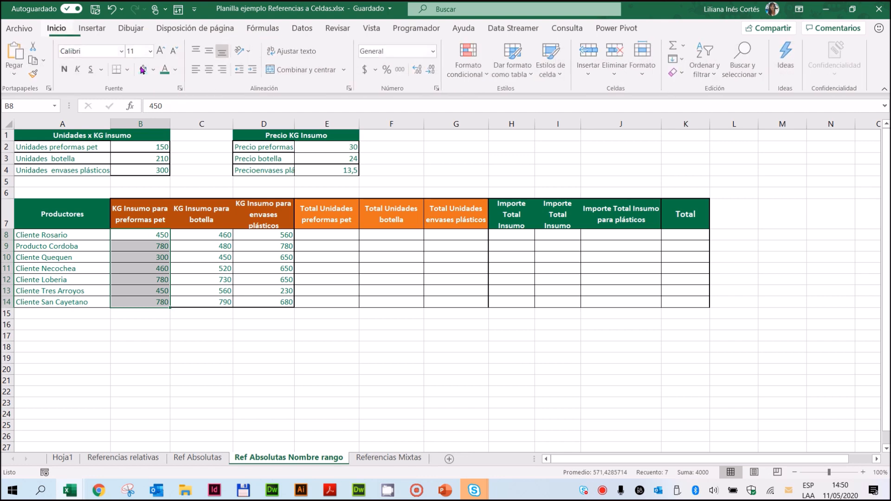
left_click(155, 70)
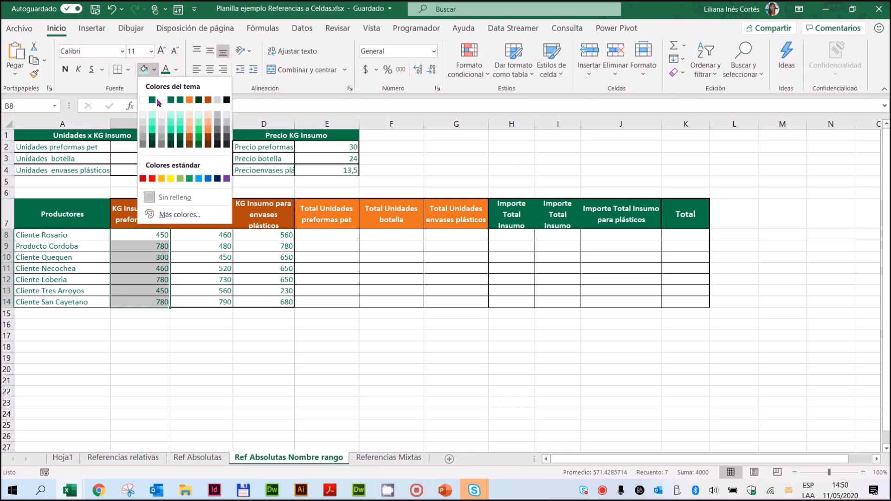
left_click(170, 178)
left_click(147, 147)
left_click(145, 70)
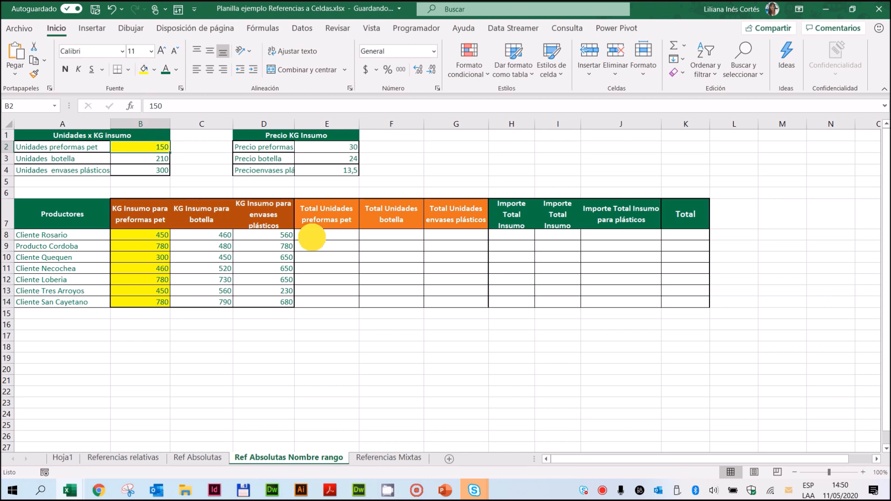
Step: Define the name Unidades_preformas_pet for cell B2 with Libro scope, checking its absolute reference $B$2
left_click(325, 236)
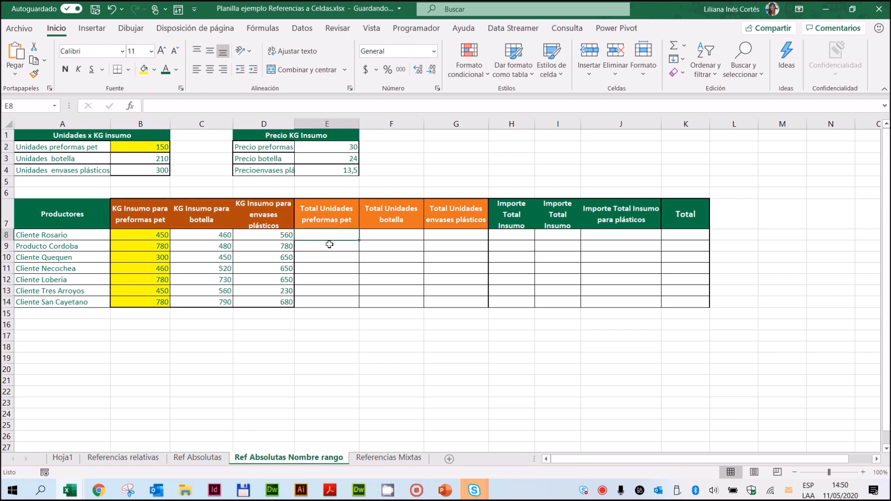
left_click(159, 237)
left_click(154, 144)
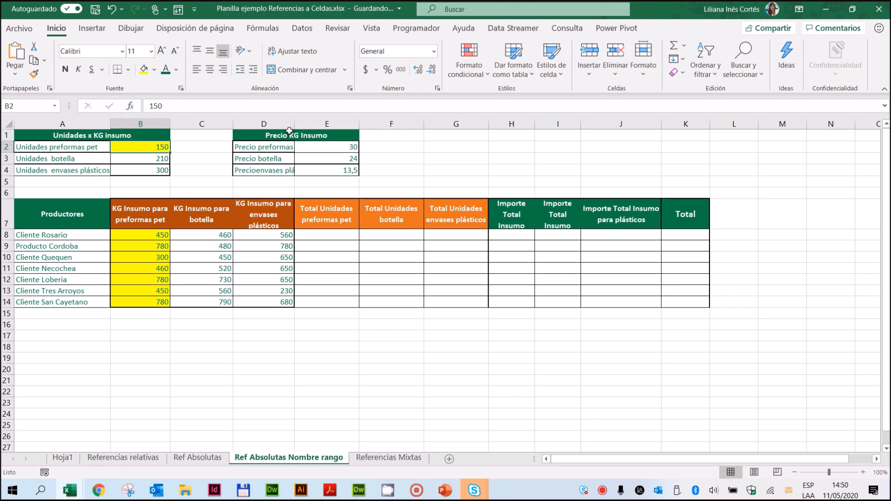
left_click(267, 31)
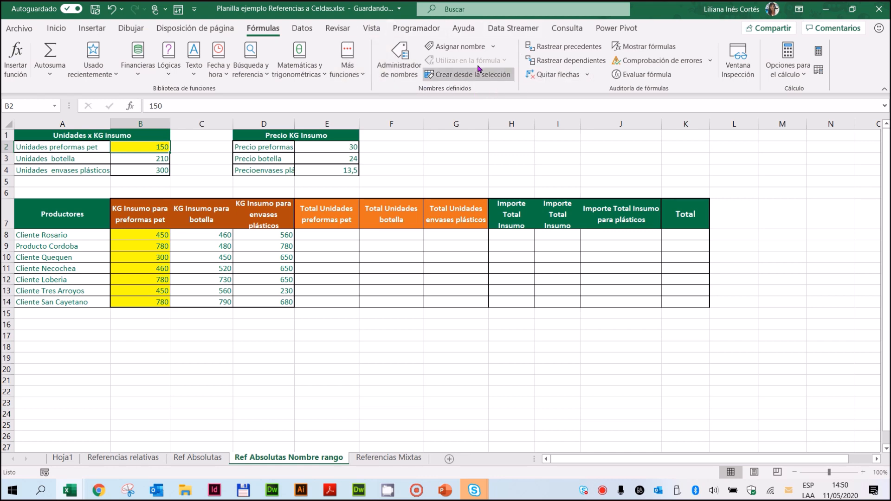
left_click(450, 47)
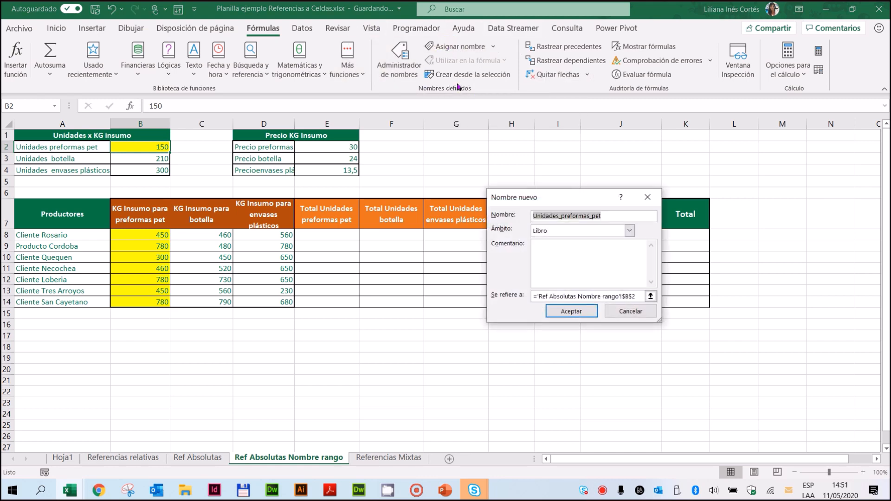
left_click_drag(532, 190, 402, 88)
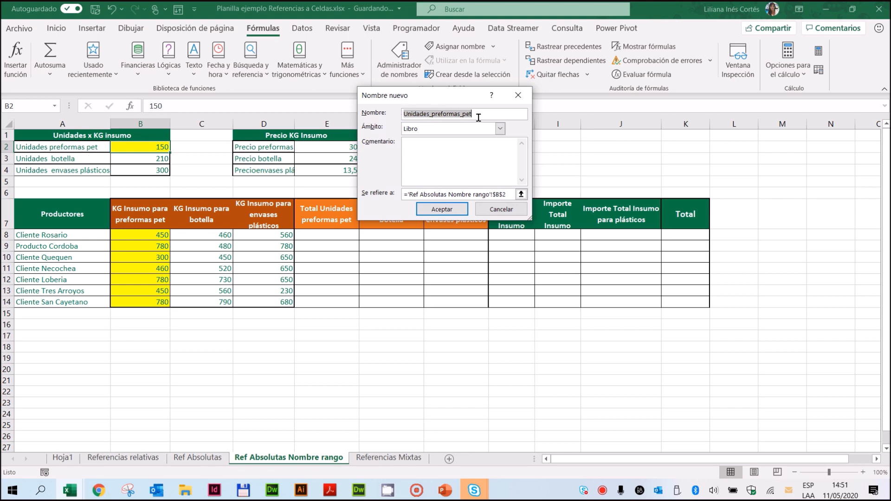
left_click(433, 114)
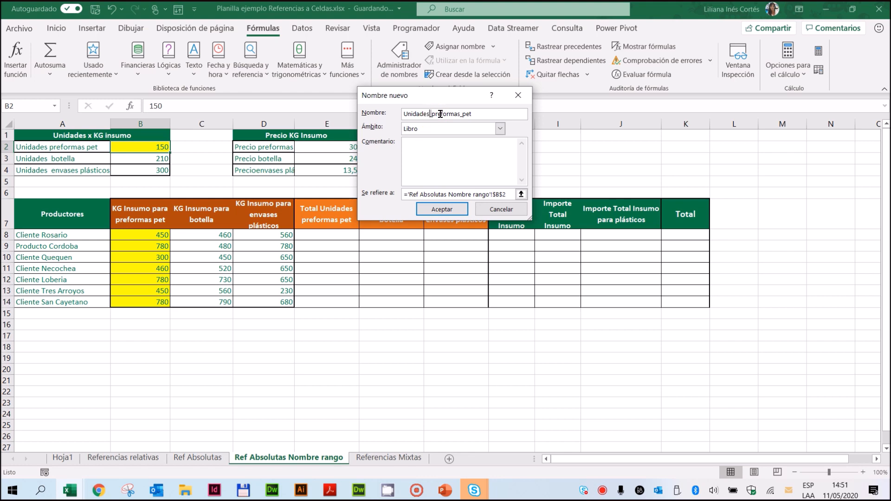
left_click(465, 114)
left_click_drag(510, 194, 383, 195)
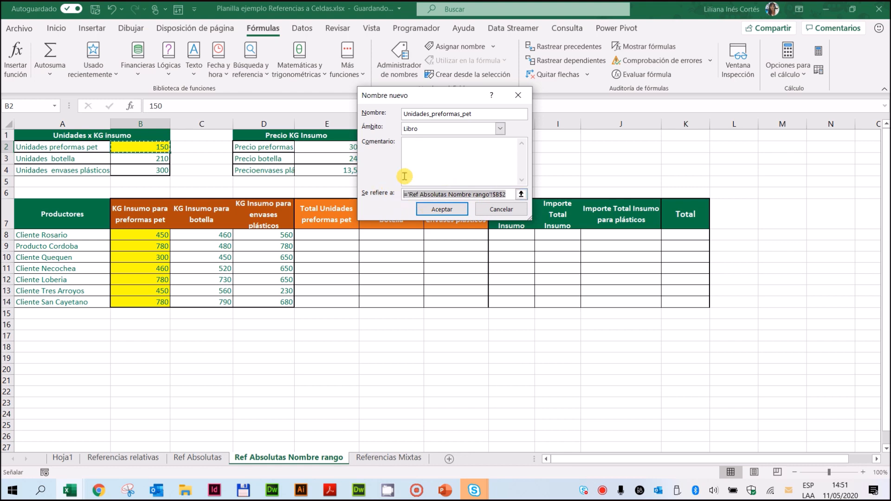
left_click(510, 195)
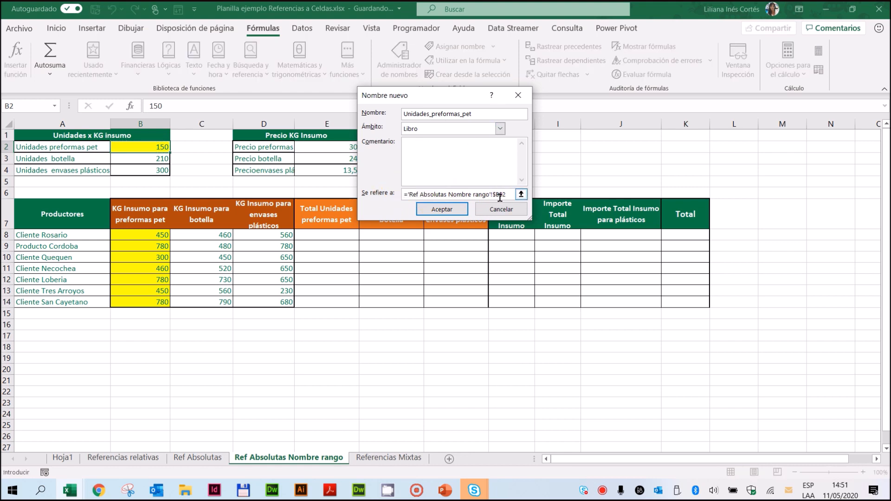
left_click_drag(494, 195, 404, 191)
left_click(466, 192)
left_click_drag(493, 196, 511, 196)
left_click(437, 209)
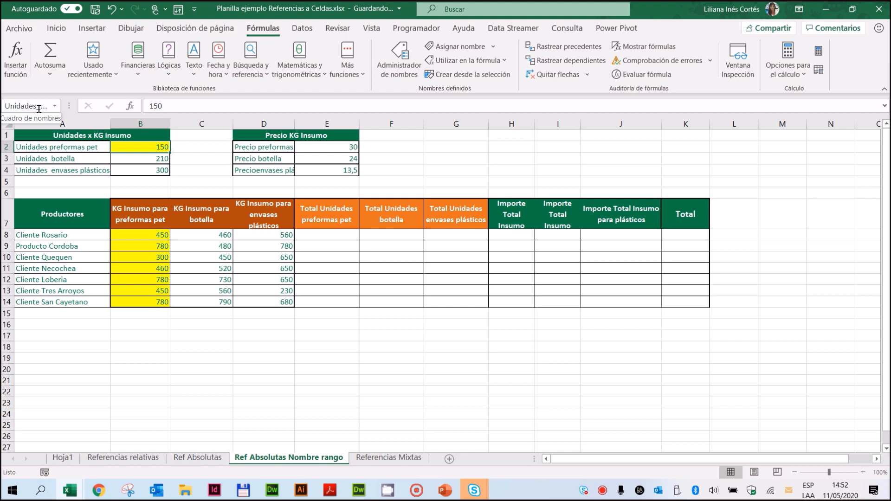
Step: Calculate Total Unidades preformas pet with the formula =B8*Unidades_preformas_pet in E8 and copy it down through E14
left_click(323, 236)
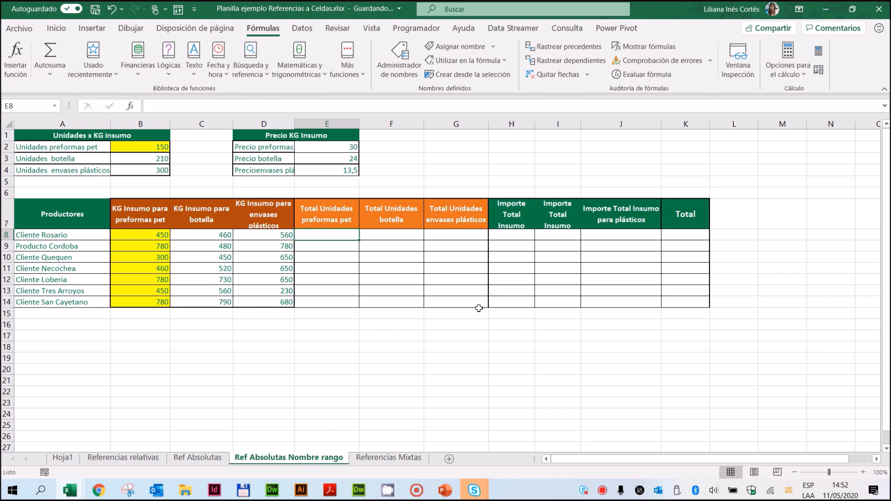
type("=")
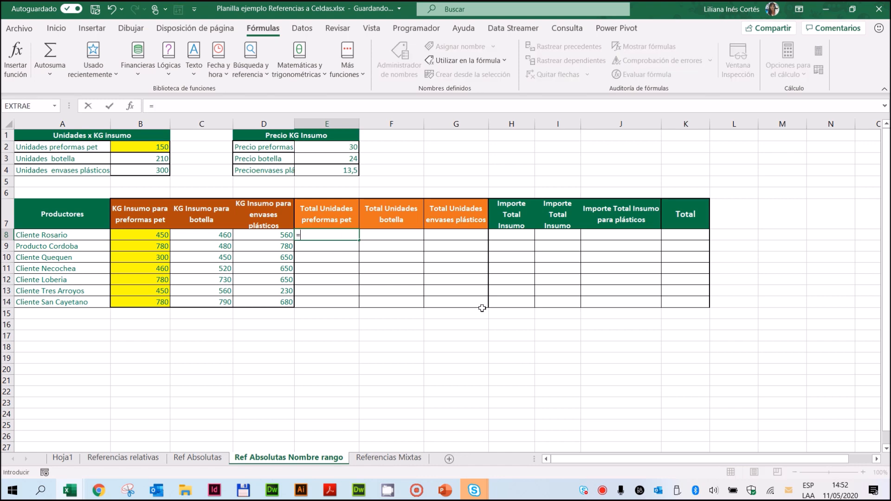
left_click(156, 237)
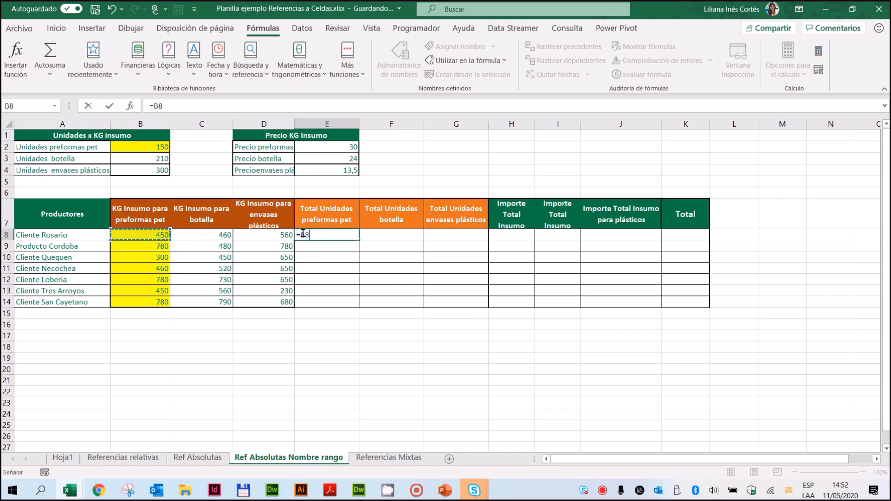
type("*")
left_click(152, 148)
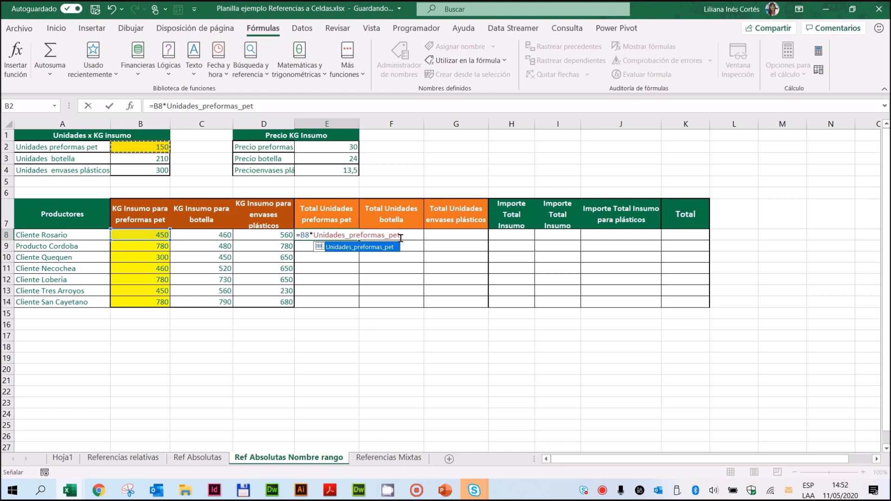
key("Return")
left_click(348, 236)
left_click_drag(358, 239, 349, 305)
Step: Trace the precedents of E8, E12 and E14 to check the named reference, and remove the arrows
left_click(350, 236)
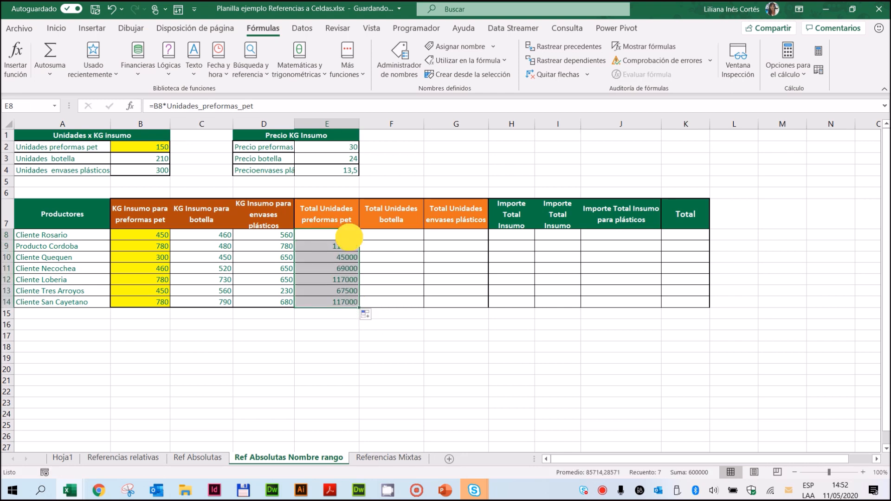
left_click(587, 45)
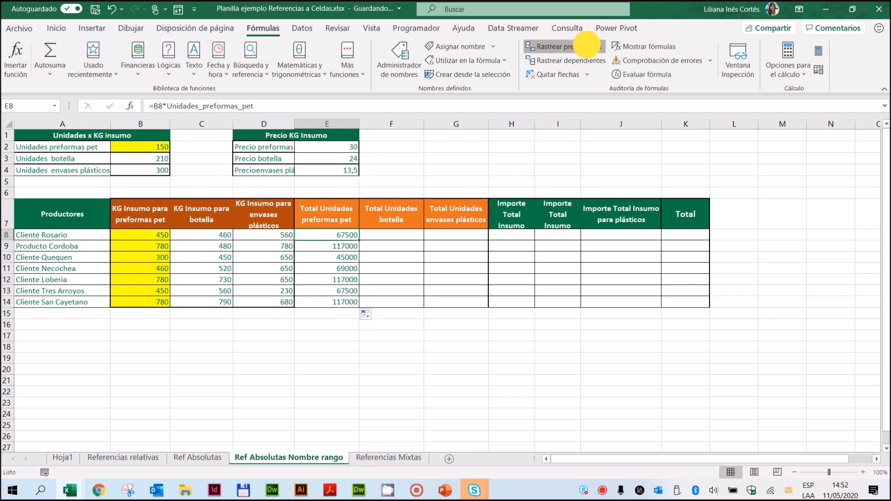
left_click(329, 282)
left_click(569, 47)
left_click(322, 302)
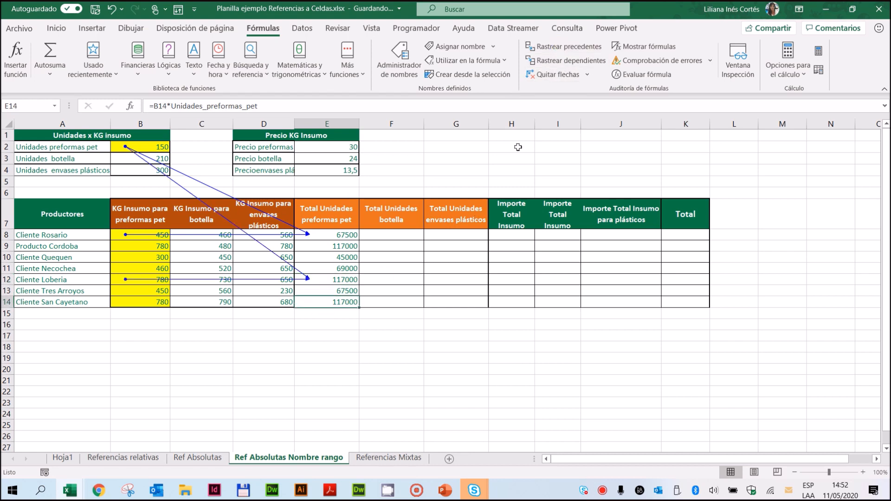
left_click(556, 45)
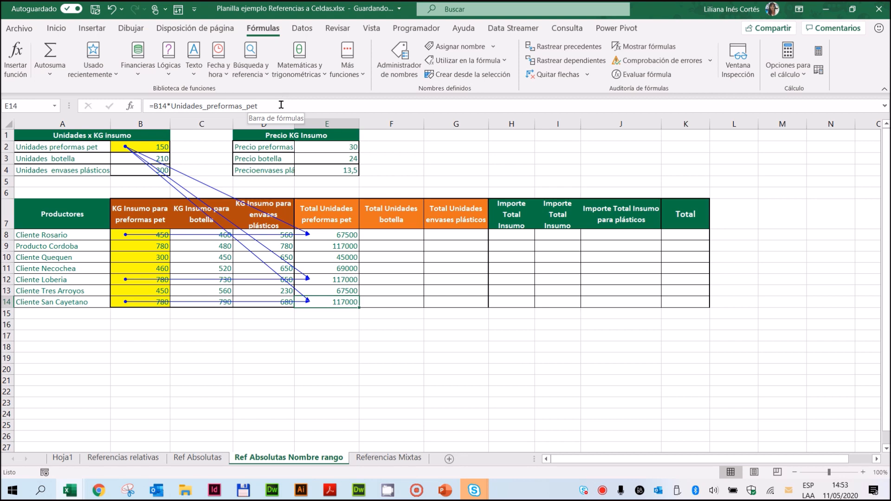
left_click(554, 80)
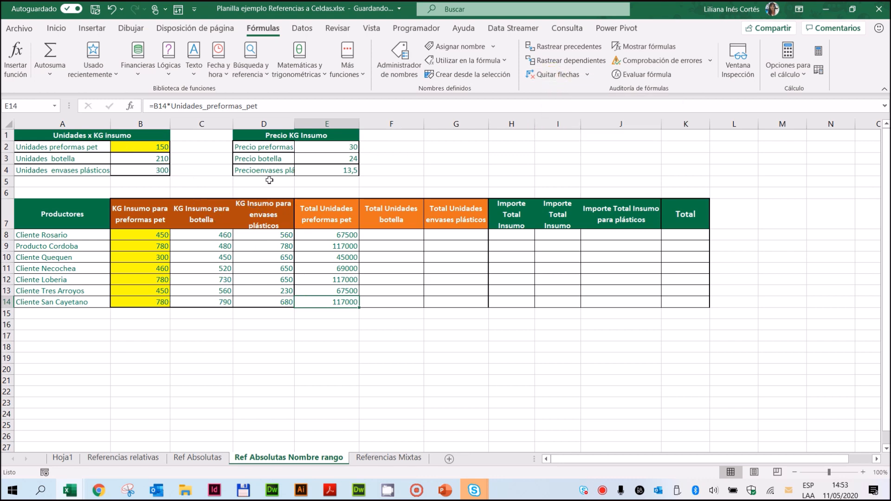
Step: Check the name assigned to B2, jump to cell E20 by its reference, and return to B2
left_click(138, 146)
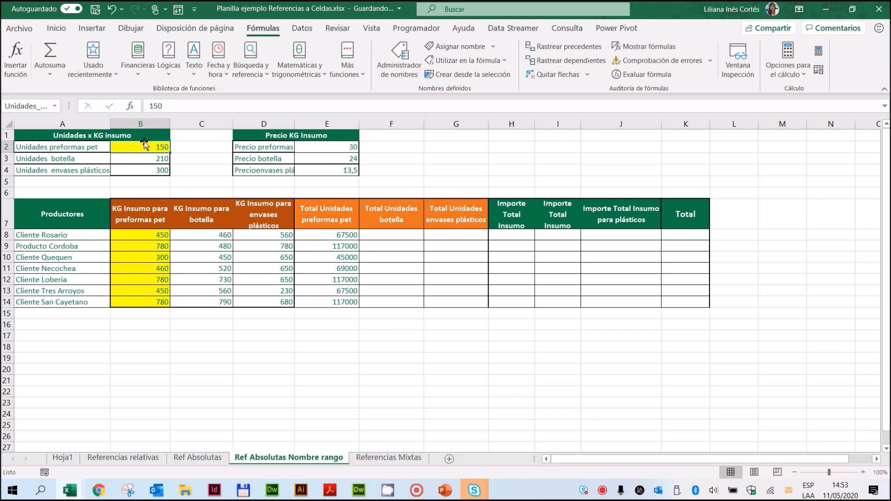
left_click(21, 107)
key("BackSpace")
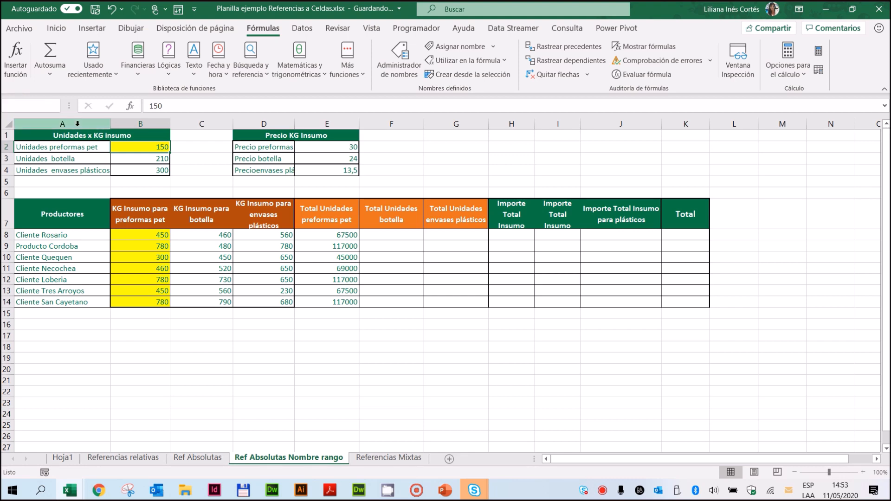
type("E20")
key("Return")
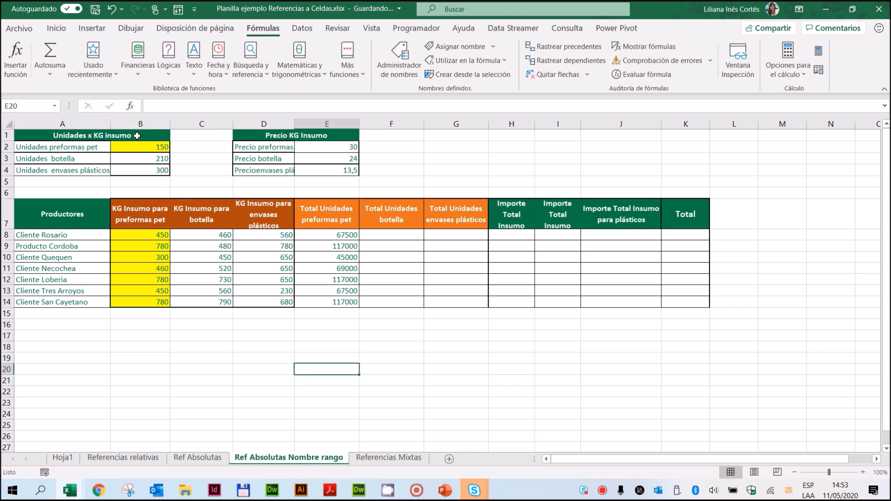
left_click(126, 146)
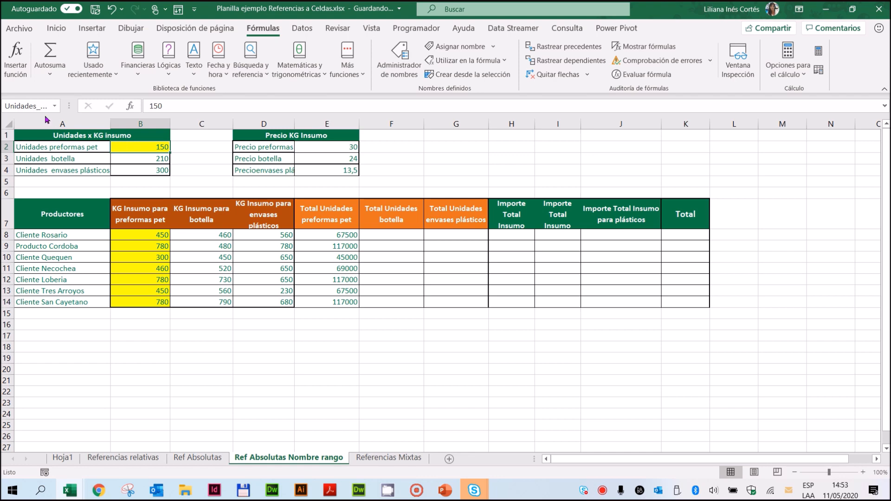
left_click(25, 105)
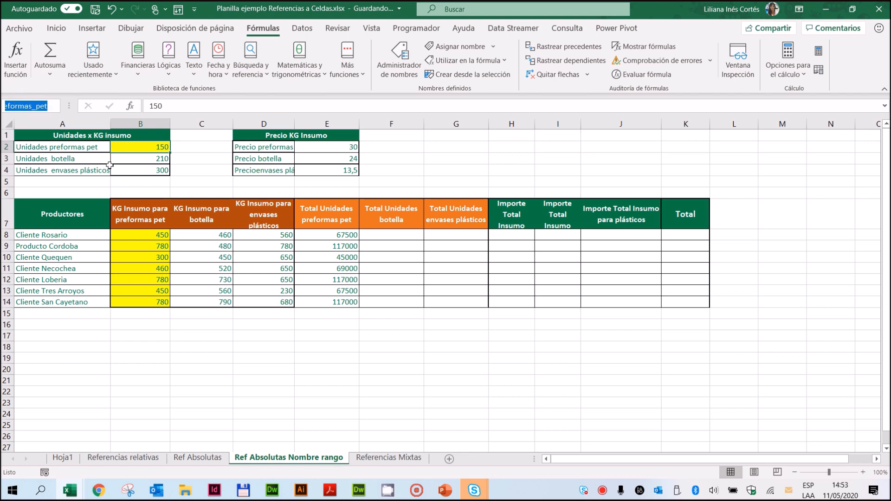
key("BackSpace")
key("Escape")
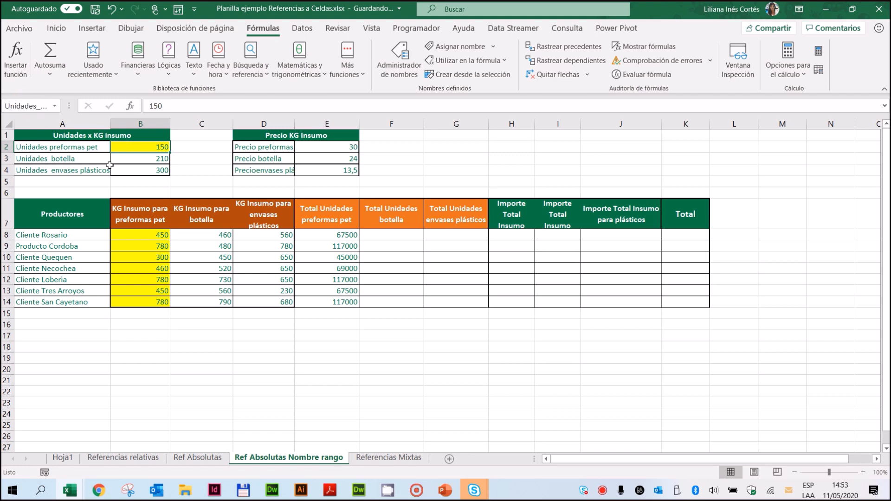
Step: Delete the defined name Unidades_preformas_pet with the Name Manager and check the formulas that use it in E8:E14
left_click(131, 147)
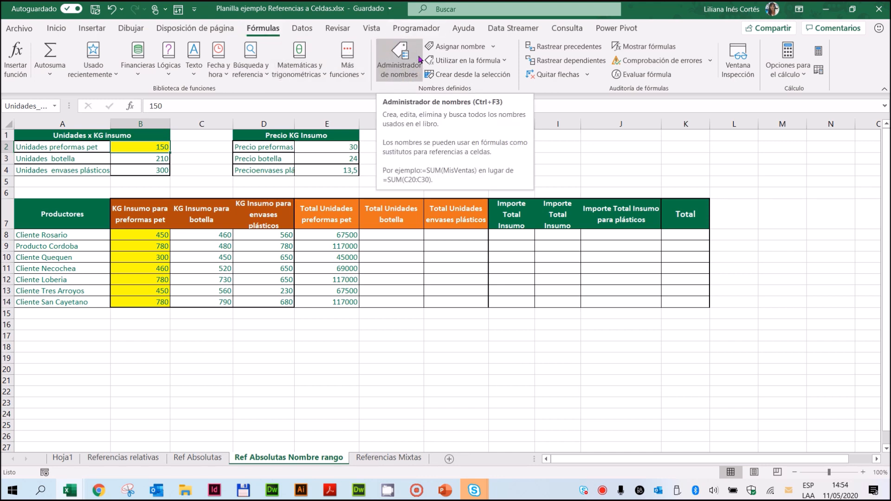
left_click(394, 75)
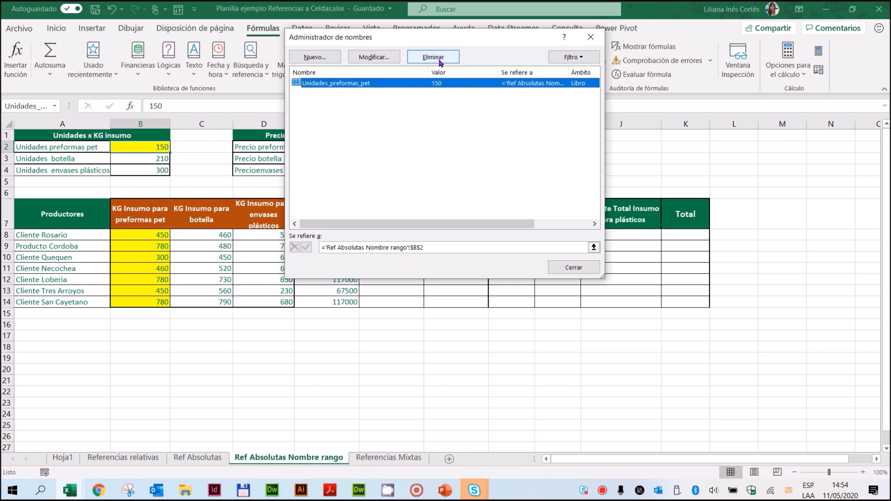
left_click(343, 86)
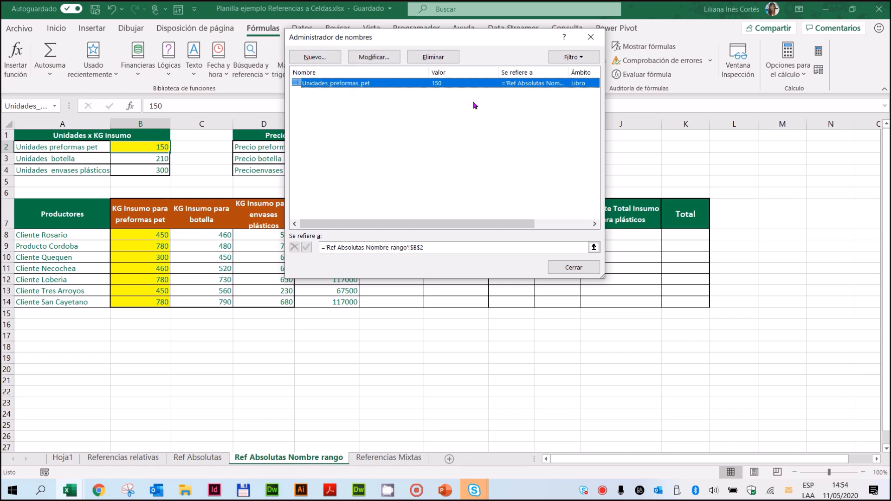
left_click(440, 57)
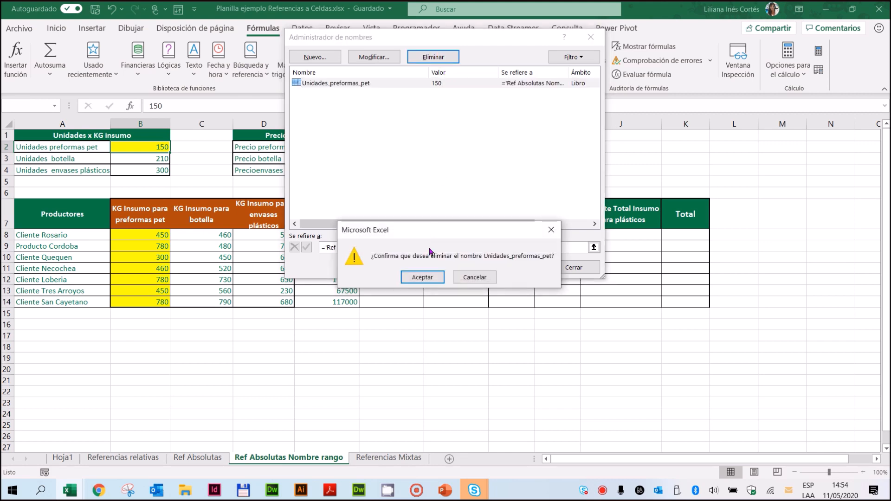
left_click(421, 279)
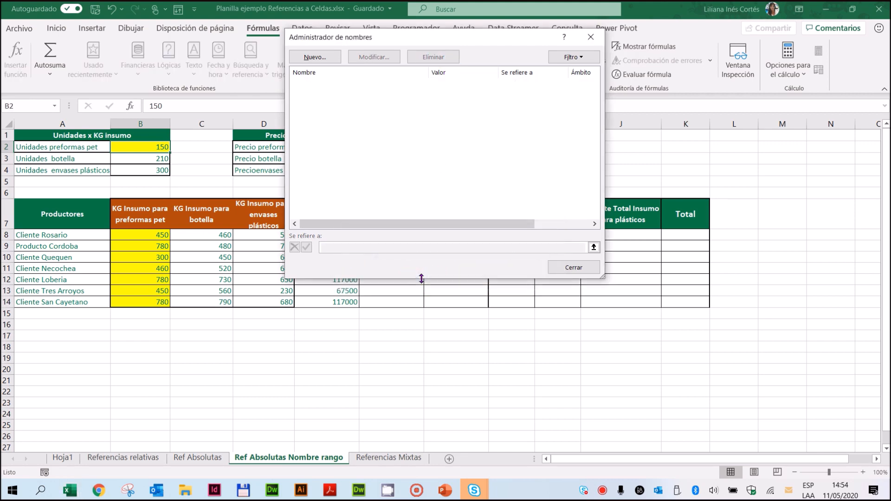
left_click(575, 268)
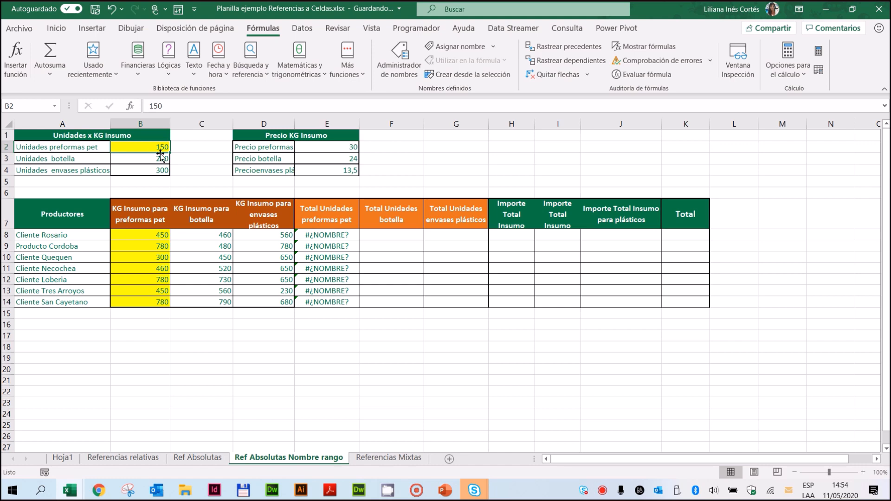
left_click(338, 238)
left_click_drag(338, 242, 340, 302)
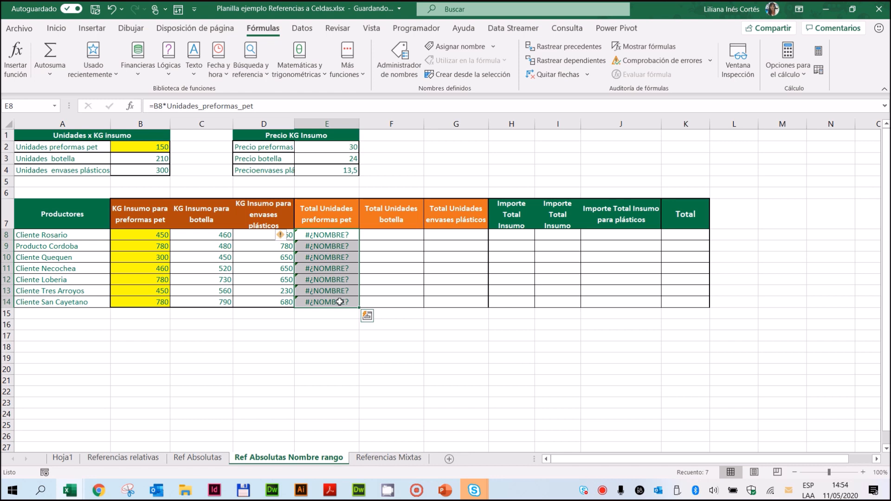
left_click(239, 344)
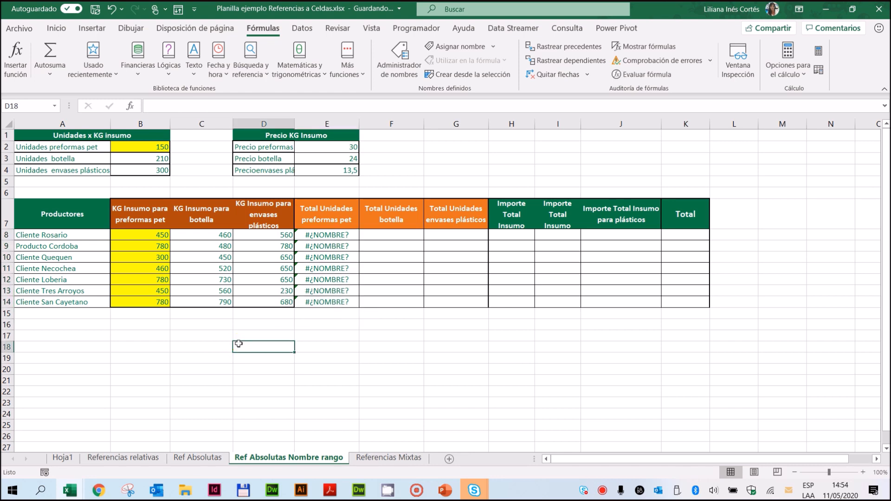
Step: Examine the labels and values in the Unidades x KG insumo and Precio KG Insumo tables that can serve as names
left_click(72, 145)
left_click_drag(72, 146, 154, 172)
left_click(345, 147)
left_click_drag(345, 146, 333, 170)
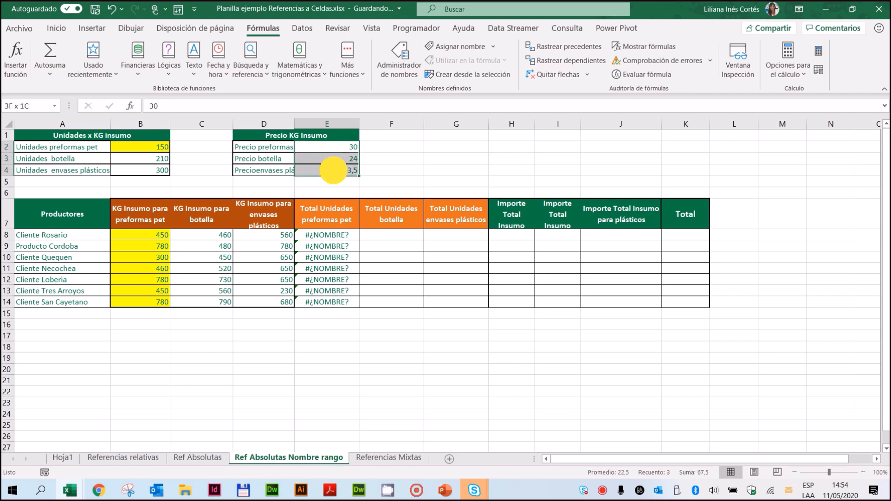
left_click_drag(287, 148, 276, 174)
left_click_drag(52, 148, 53, 170)
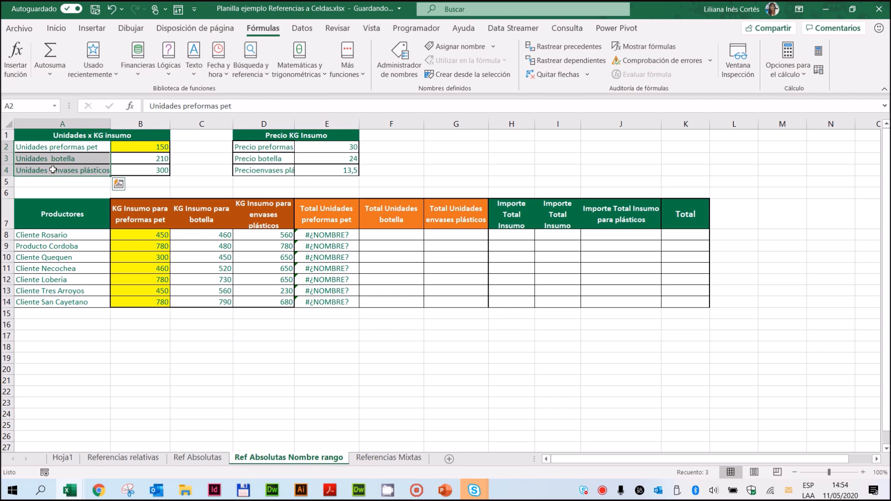
left_click(94, 346)
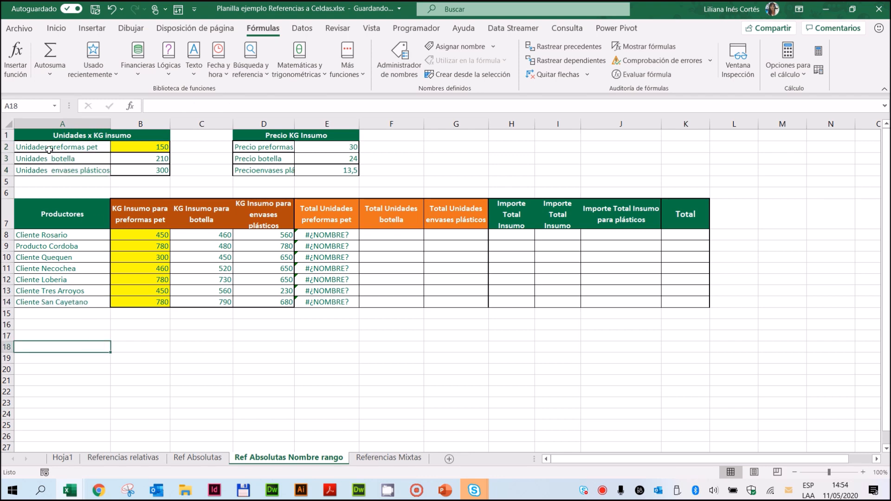
Step: Create names for both input tables, A2:B4 and D2:E4, from their left-column labels, and check them in the Name Manager
left_click_drag(49, 149, 134, 169)
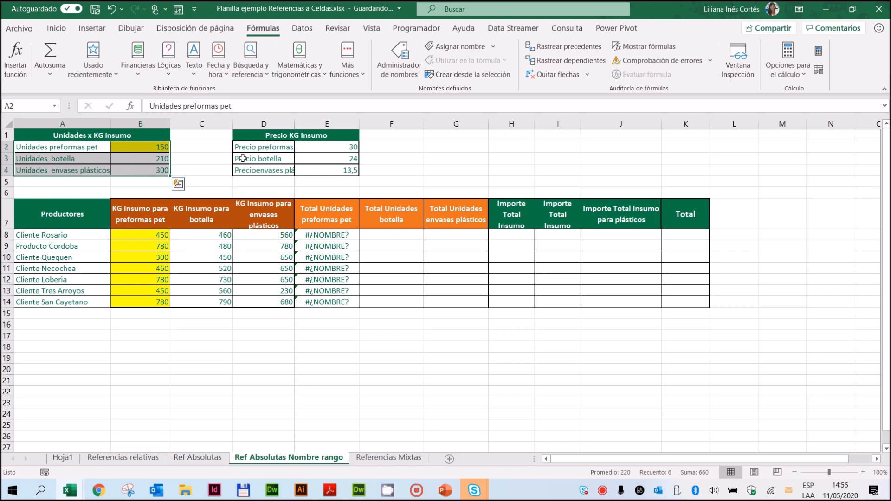
left_click_drag(249, 147, 328, 172)
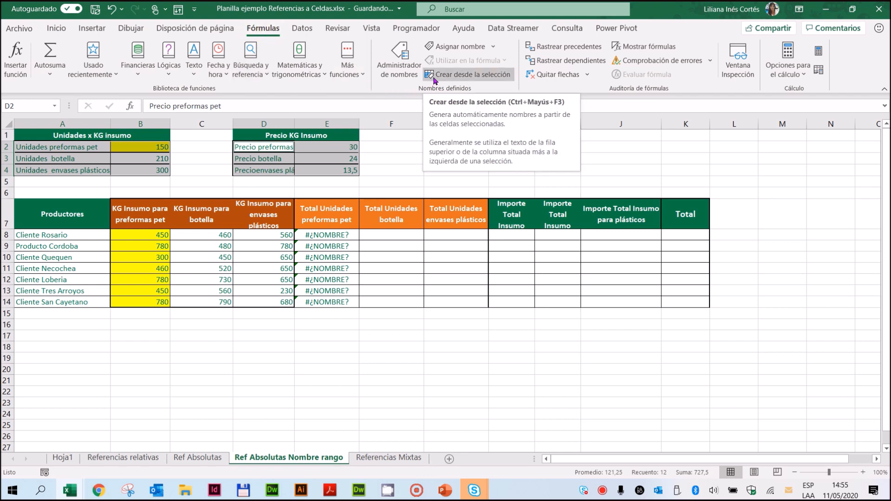
left_click(501, 78)
left_click_drag(458, 107, 534, 130)
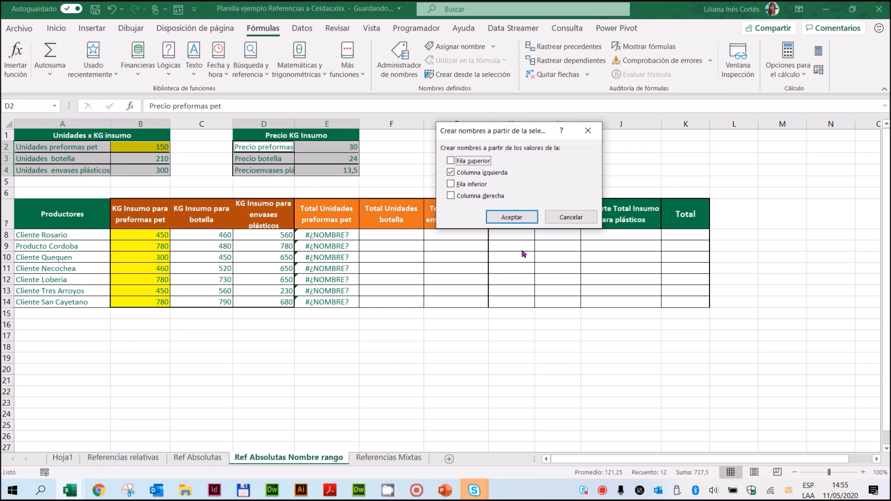
left_click(518, 216)
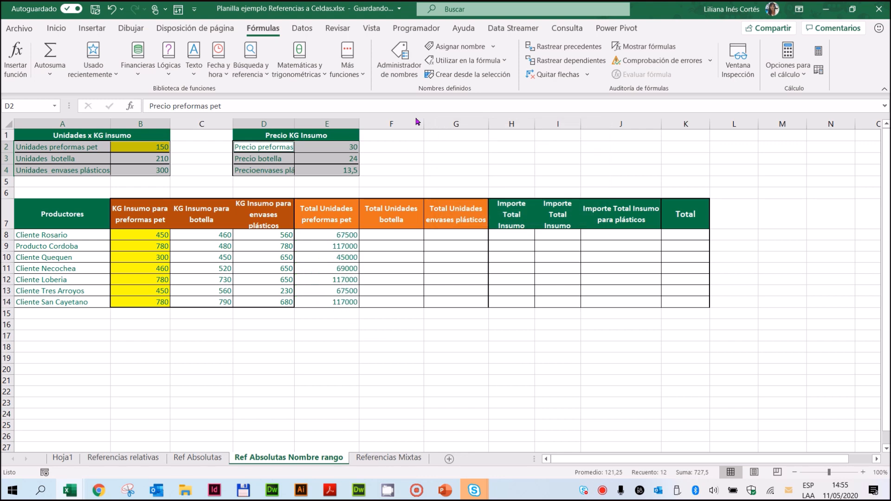
left_click(399, 59)
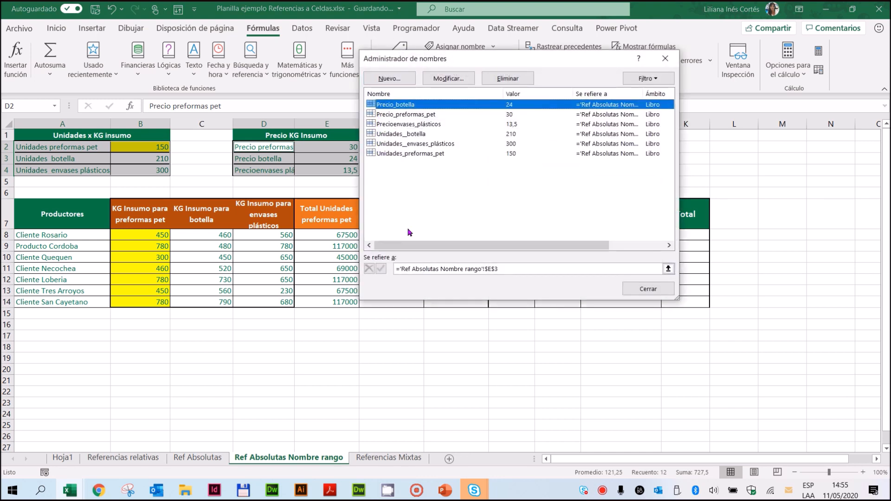
left_click(648, 289)
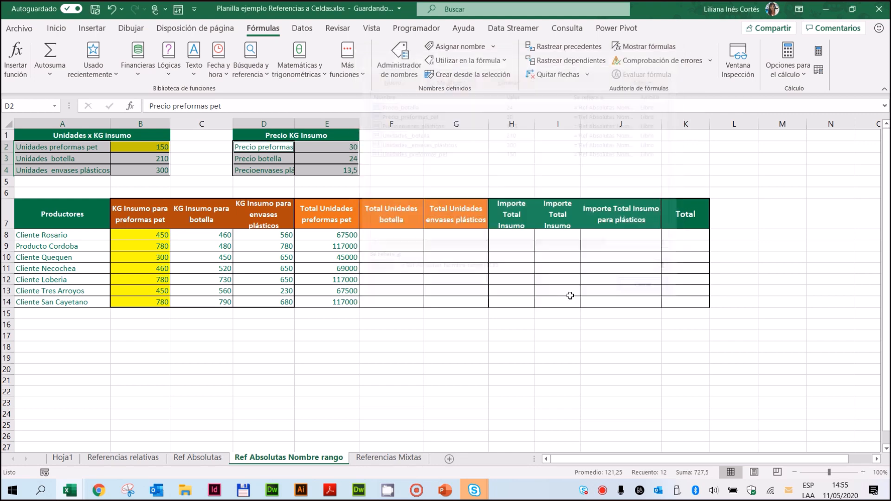
Step: Calculate Total Unidades botella with the formula =C8*Unidades__botella in F8 and copy it down through F14
left_click(390, 239)
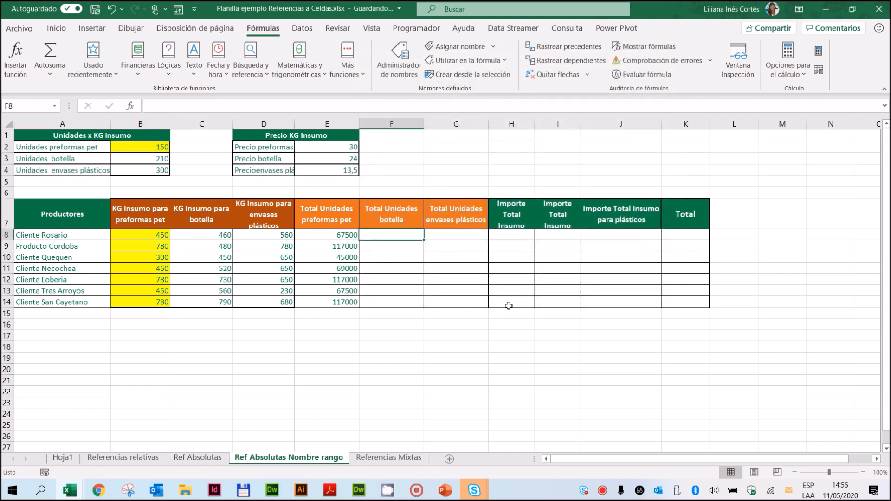
type("=")
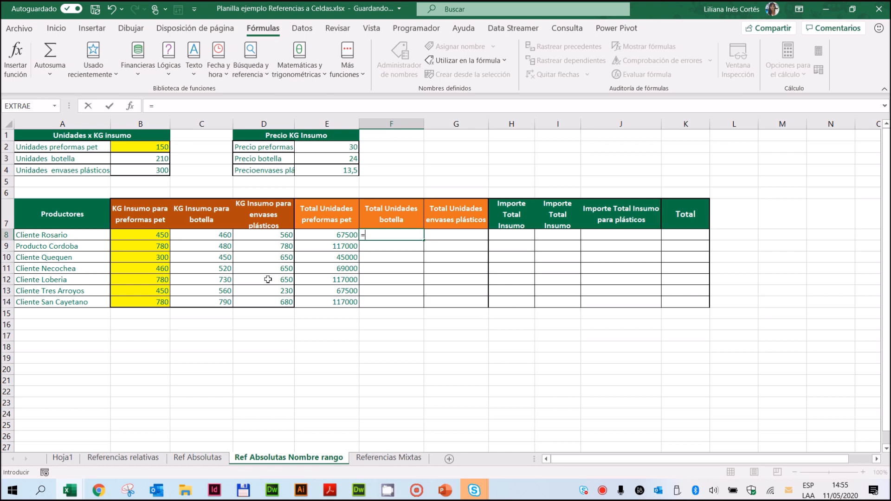
left_click(203, 237)
type("*")
left_click(144, 158)
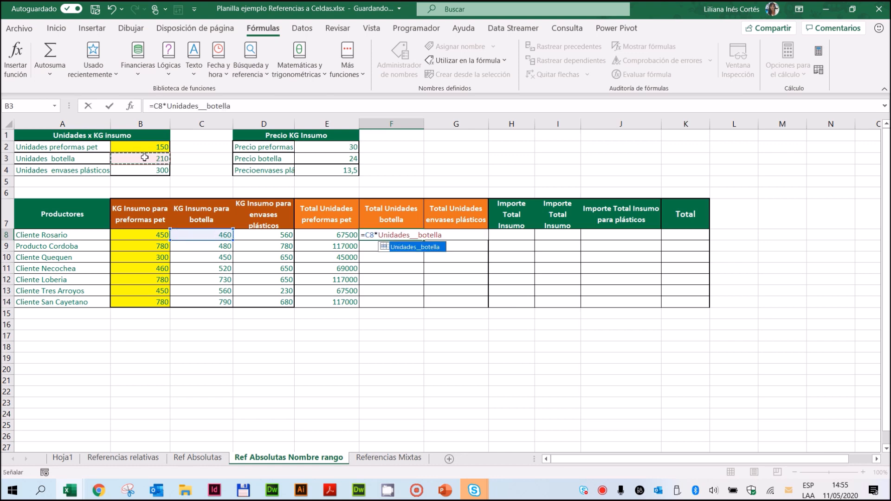
key("Return")
left_click(392, 236)
left_click_drag(423, 241, 412, 308)
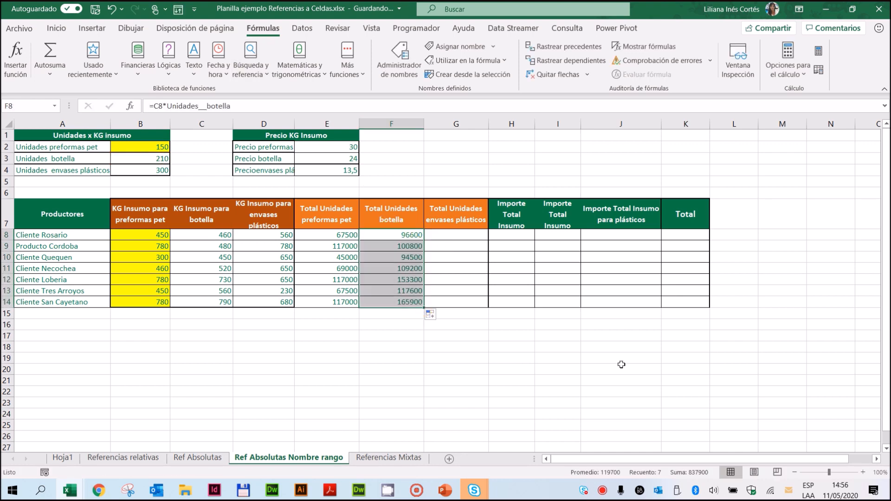
Step: Calculate Total Unidades envases plásticos in G8 with =Unidades__envases_plásticos*D8, inserting the name from the Paste Name list, and copy it down through G14
left_click(453, 236)
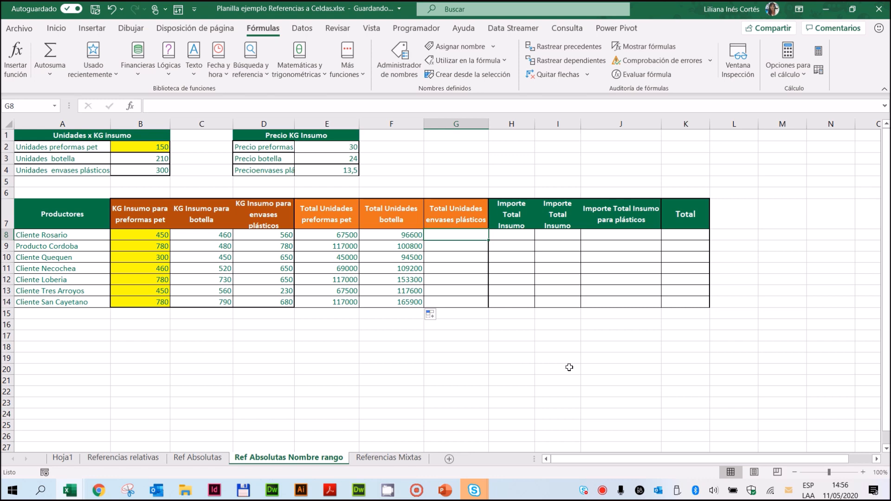
type("=")
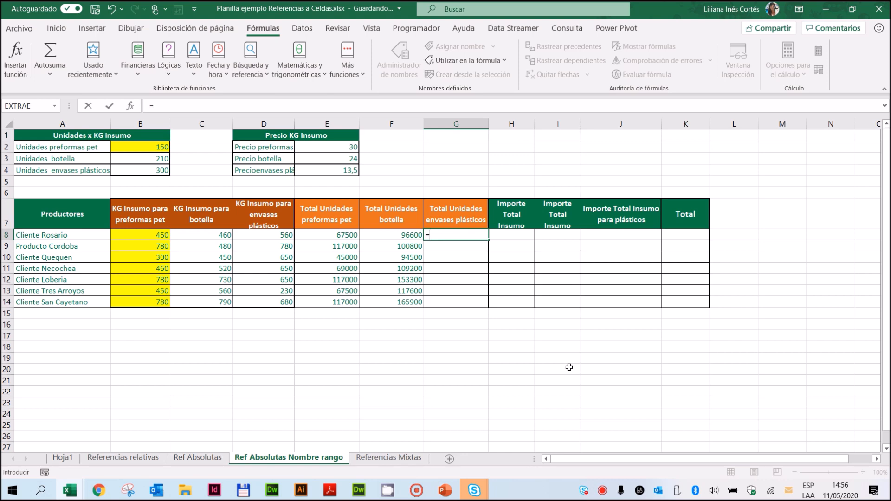
key("F3")
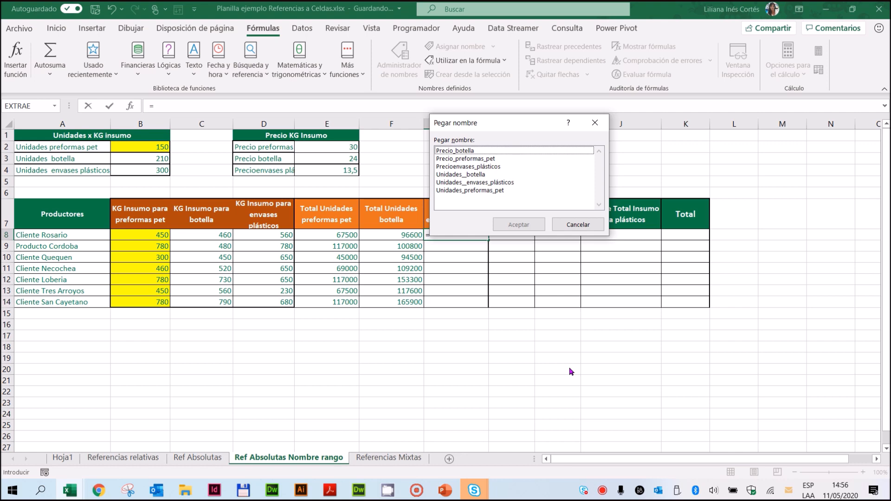
left_click_drag(516, 122, 540, 67)
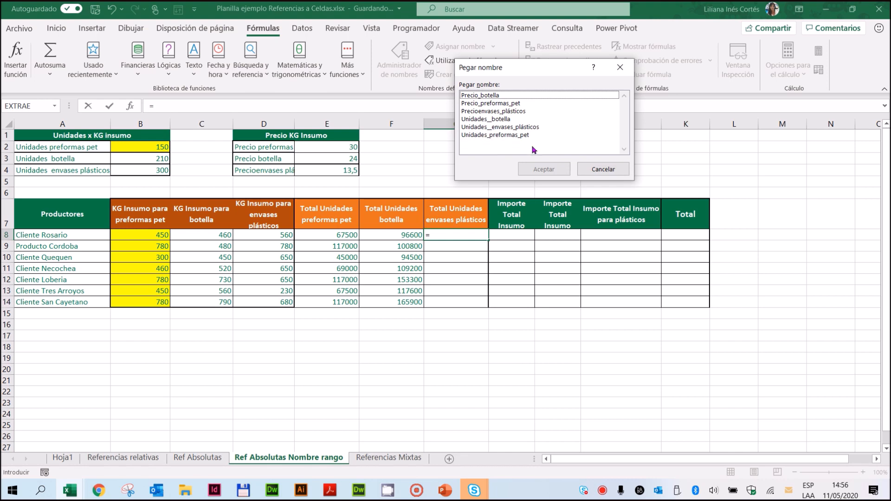
left_click(514, 127)
left_click(542, 168)
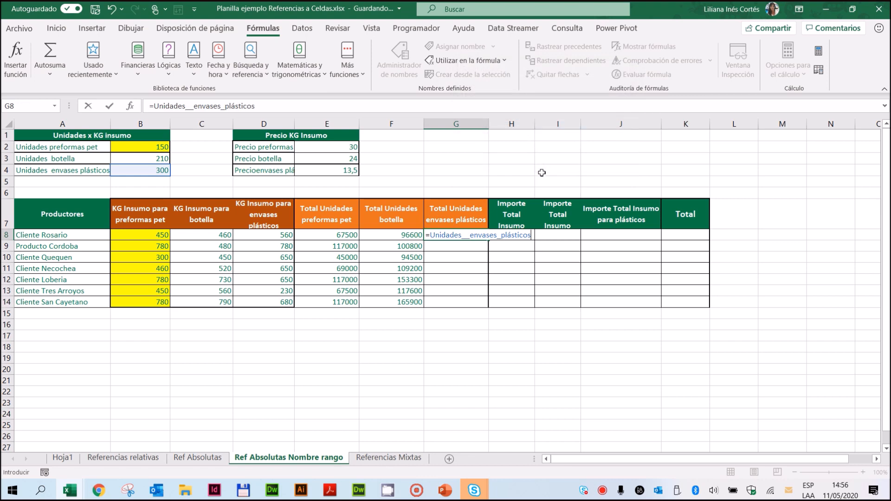
type("*")
left_click(258, 239)
key("Return")
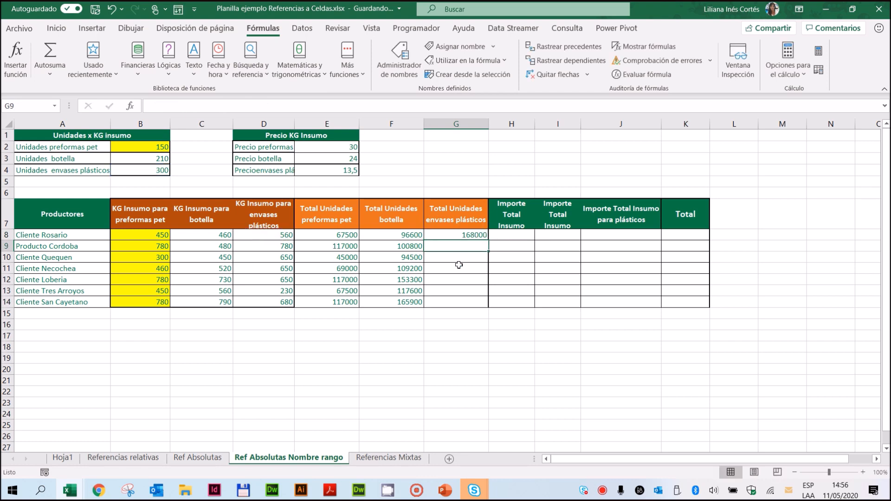
left_click(464, 235)
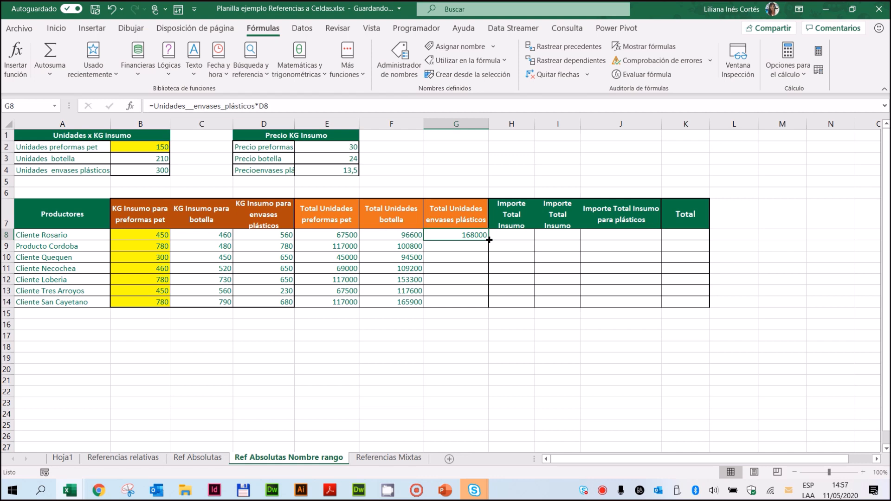
left_click_drag(489, 240, 485, 304)
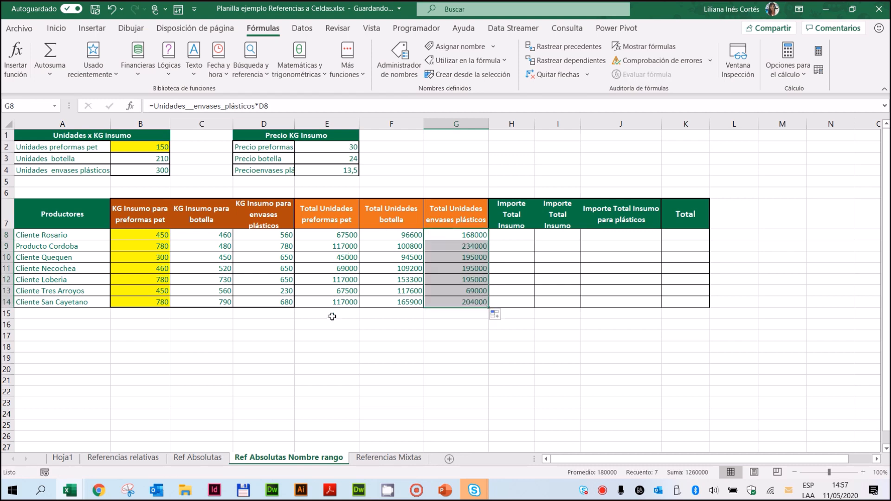
Step: Clear the existing formulas in C4:I8 on the Referencias Mixtas sheet and select the preformas pet units in B4
left_click(377, 459)
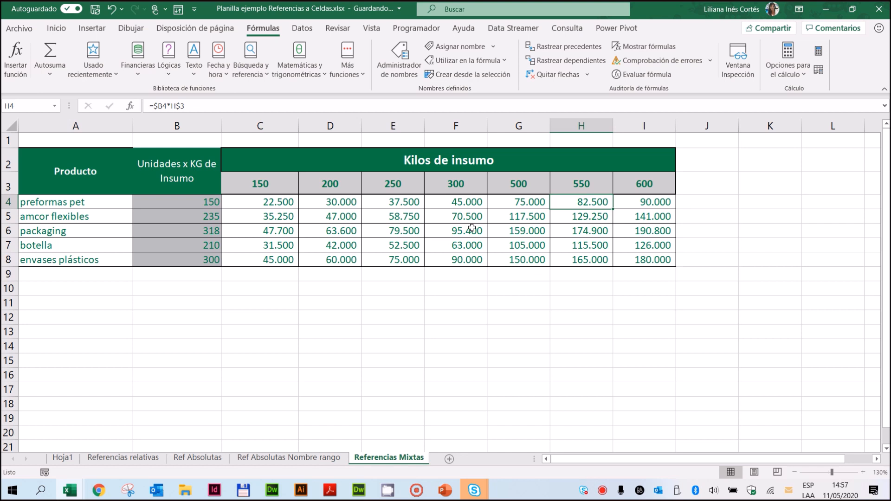
left_click_drag(257, 201, 646, 255)
key("Delete")
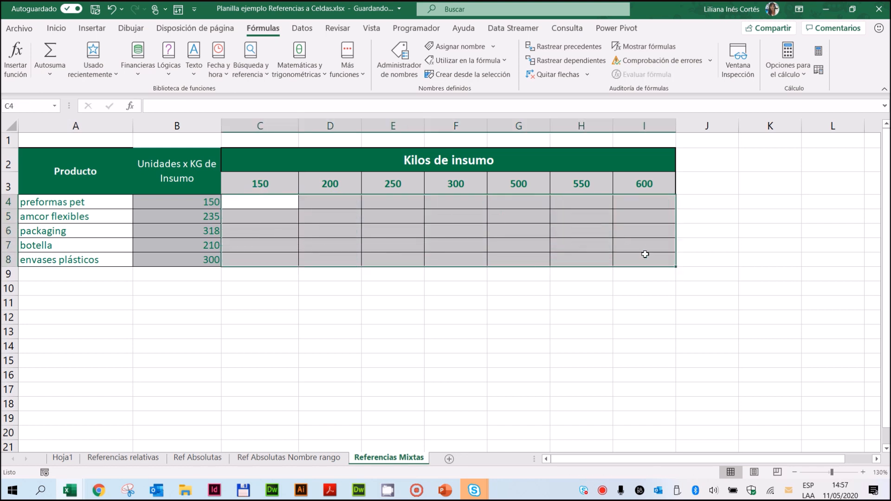
left_click(282, 201)
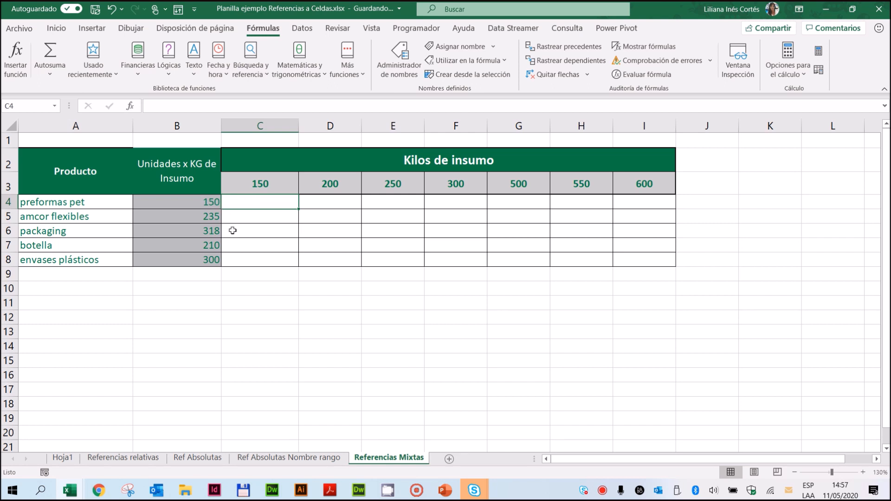
left_click(212, 202)
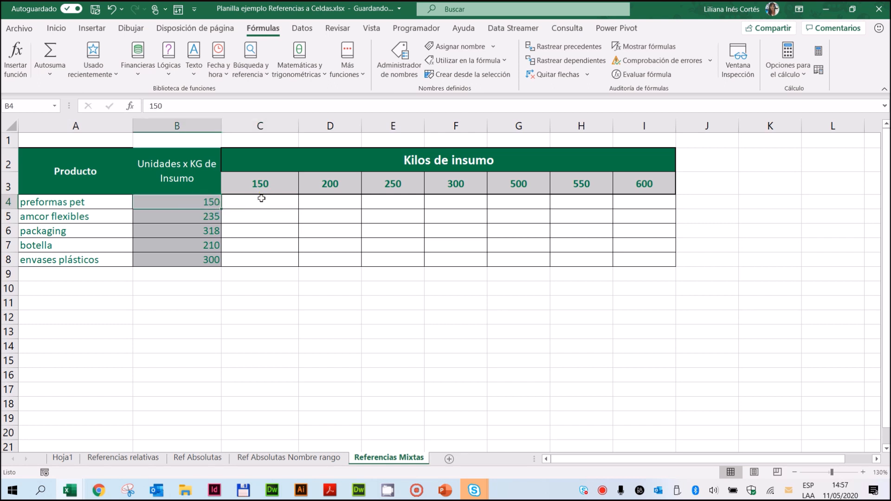
Step: Examine how the units per kilo in column B and the kilo amounts in row 3 pair up for each table cell
left_click(265, 187)
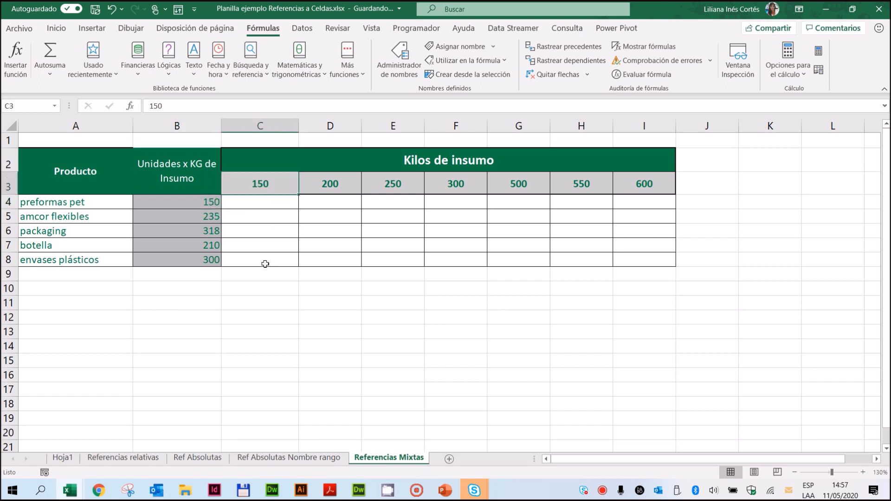
left_click(260, 217)
left_click(177, 214)
left_click(278, 183)
left_click(328, 231)
left_click(342, 185)
left_click(320, 231)
left_click(196, 227)
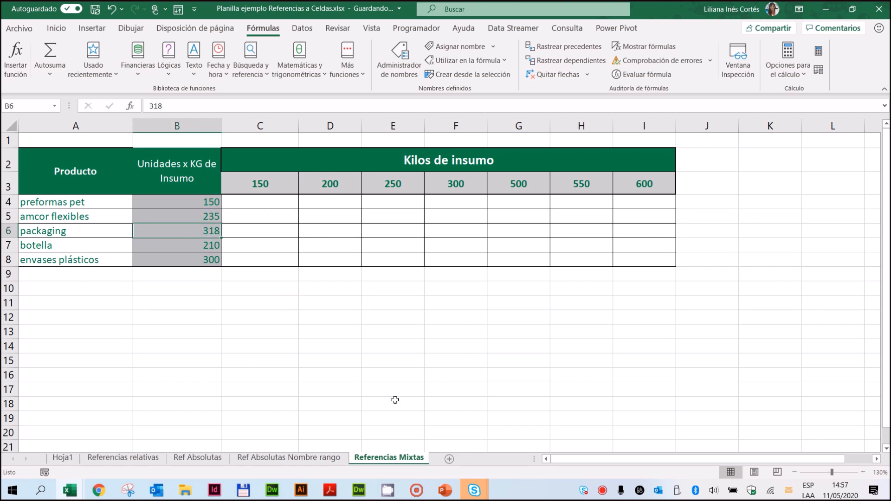
left_click(266, 206)
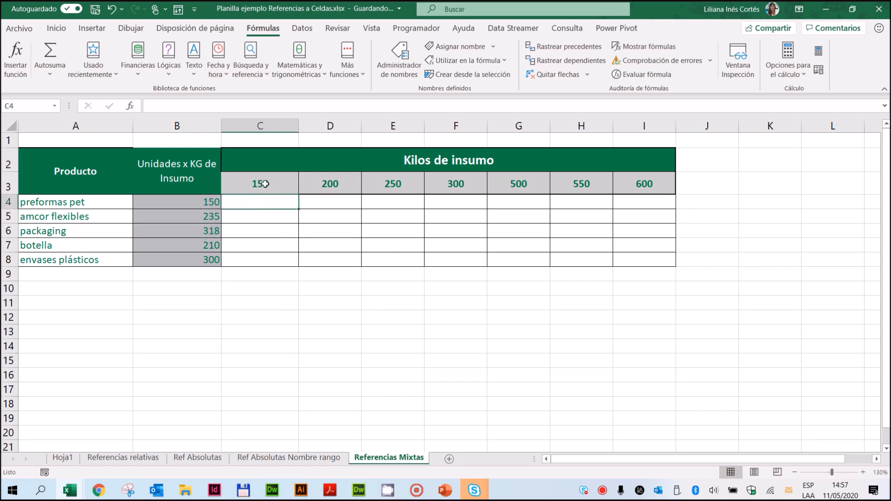
left_click(265, 183)
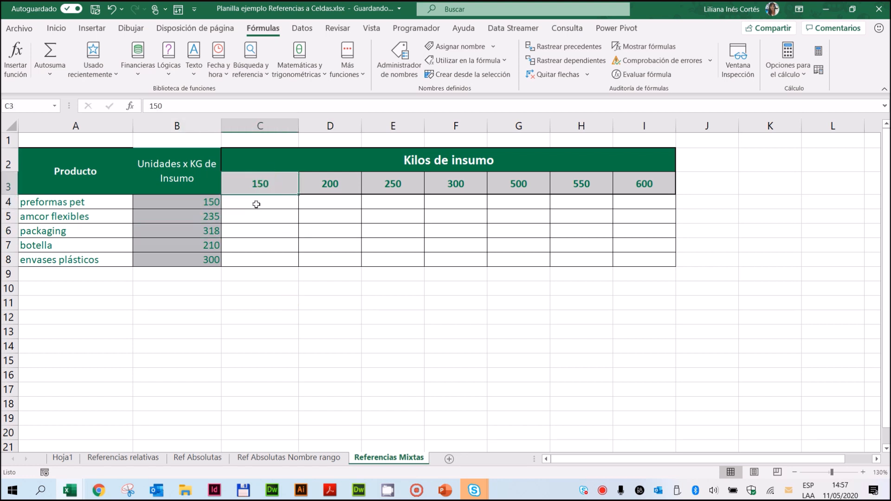
left_click(259, 184)
left_click(253, 204)
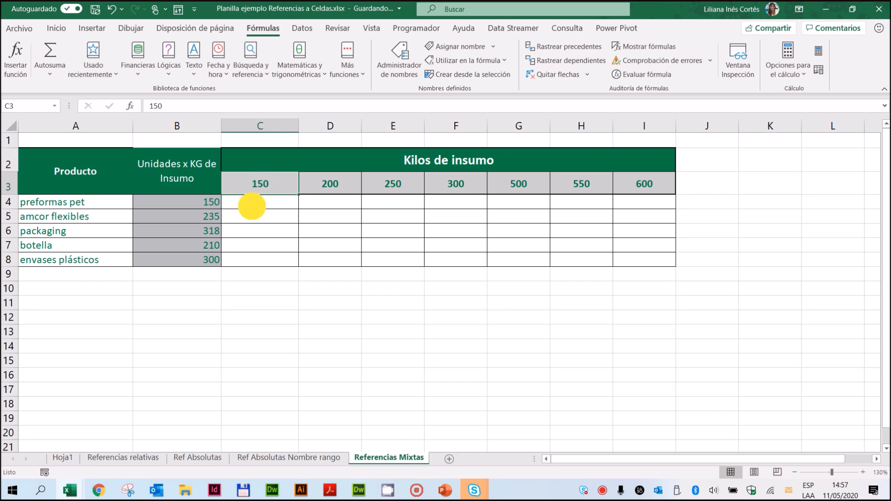
left_click(198, 204)
left_click(267, 206)
left_click(259, 185)
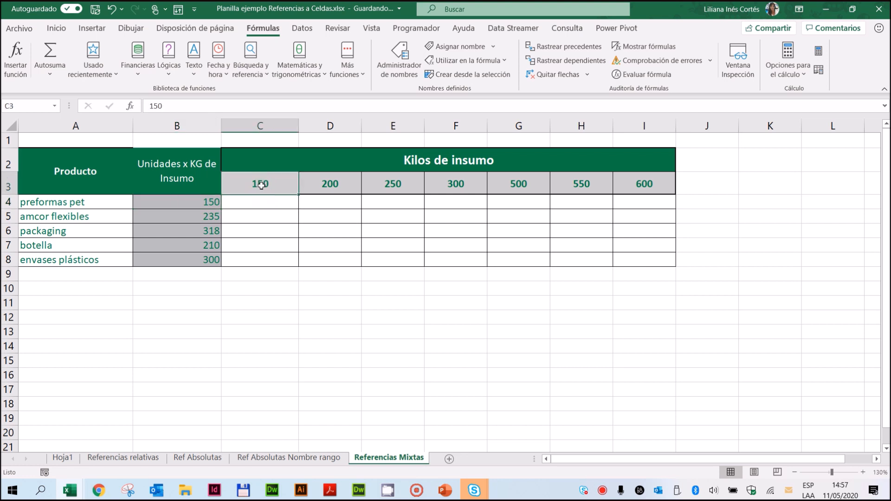
left_click(195, 203)
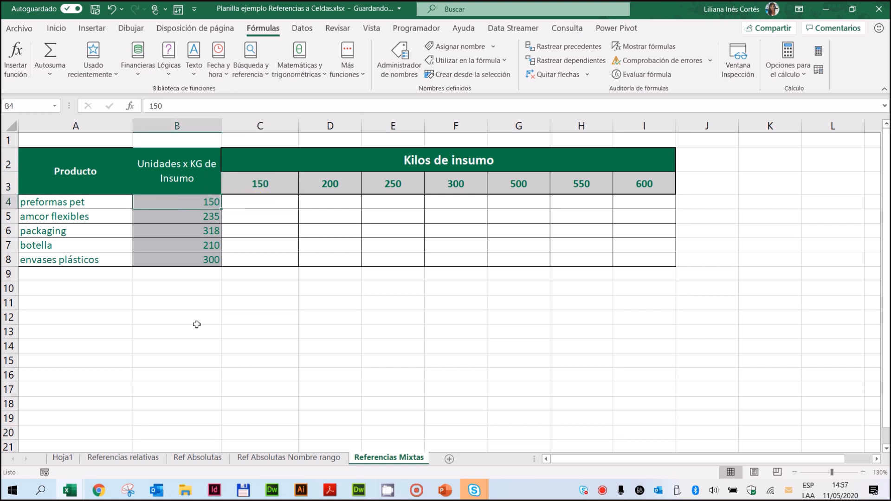
Step: Calculate the preformas pet units for 150 kilos in C4 with the mixed-reference formula =$B4*C$3
left_click(263, 205)
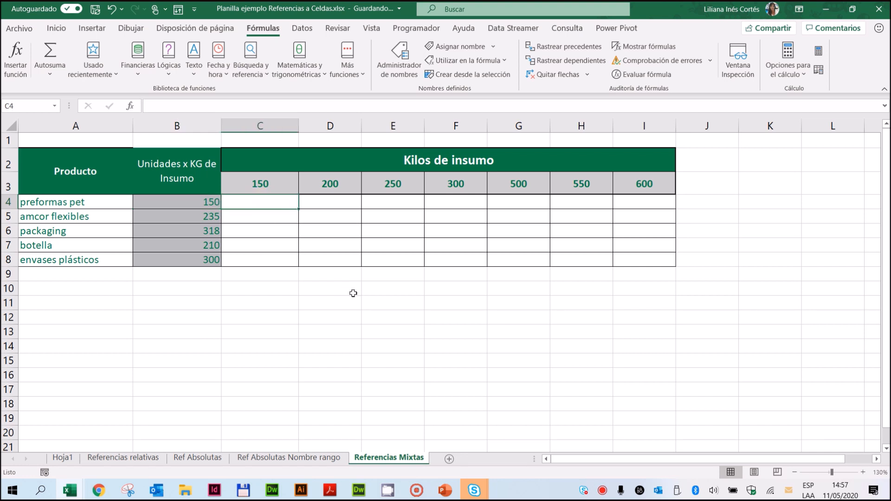
type("=")
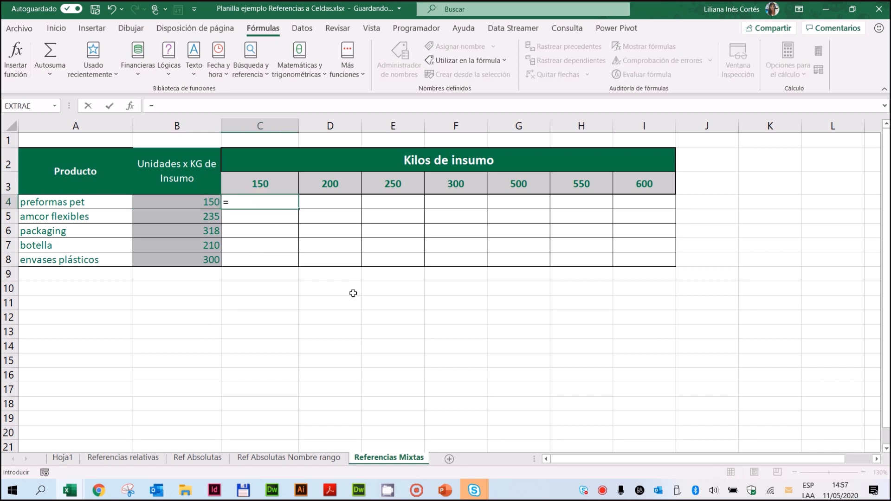
left_click(186, 203)
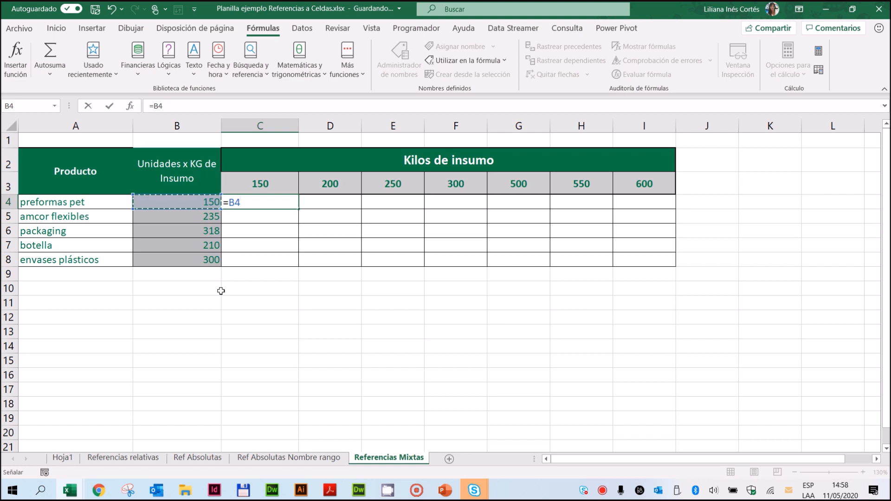
key("F4")
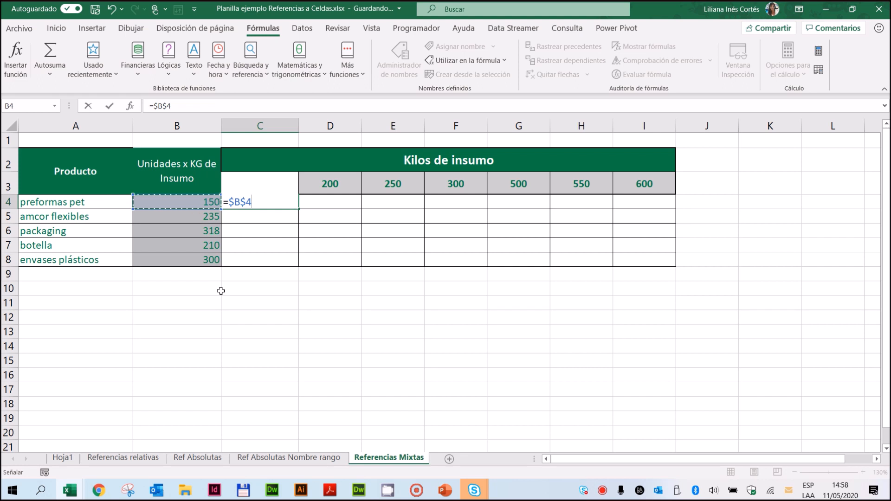
key("F4")
key("F4")
type("*")
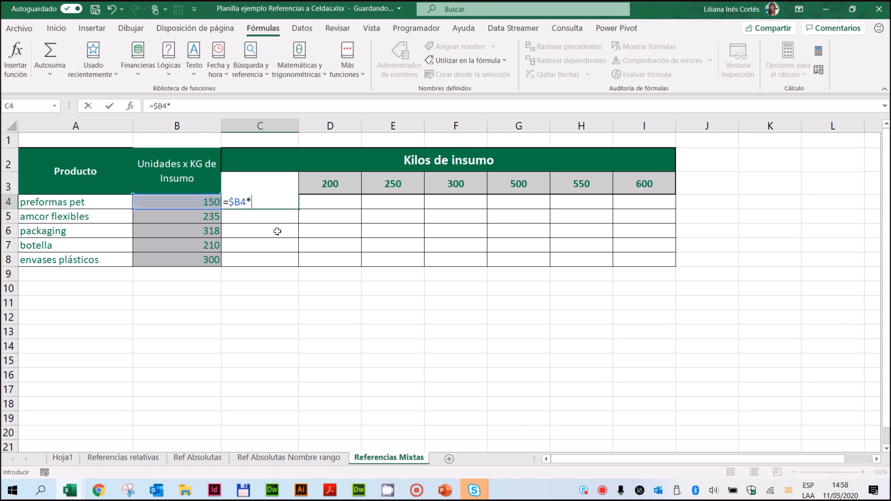
left_click(336, 185)
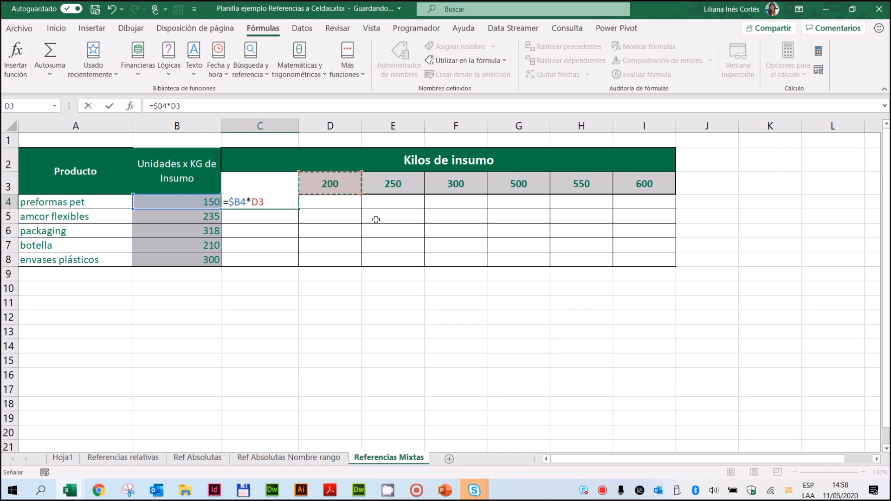
key("Left")
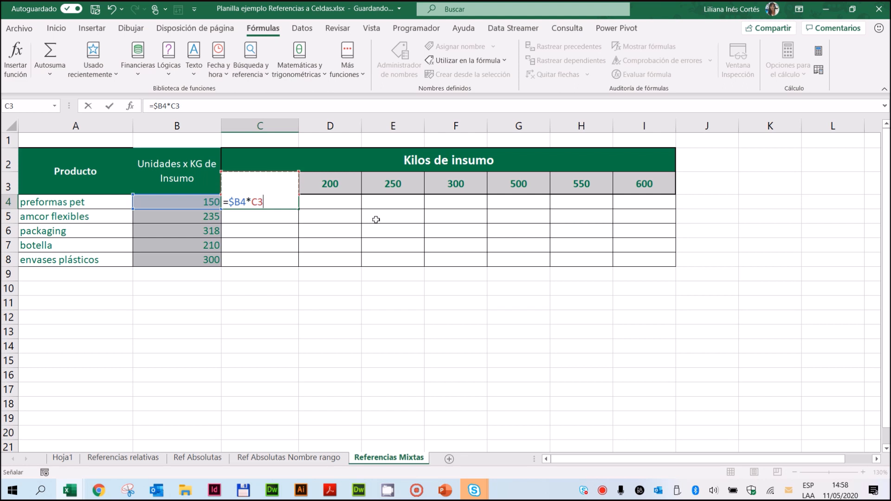
key("F4")
key("F4")
left_click(109, 106)
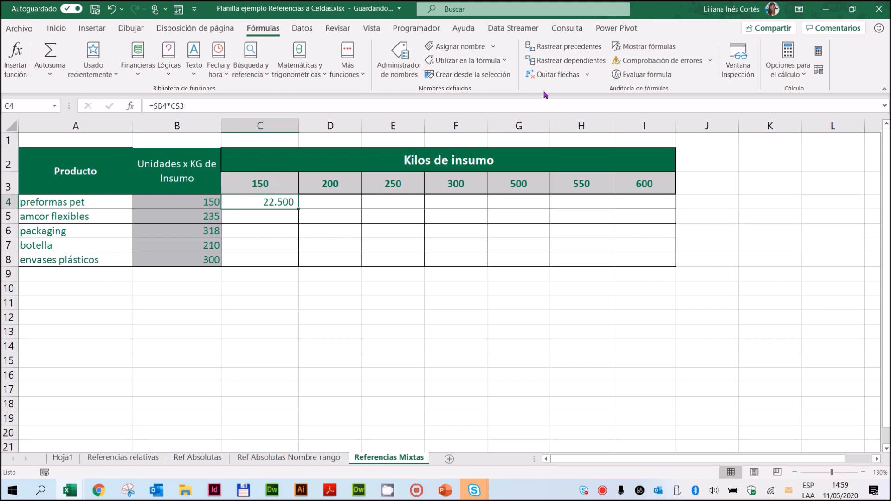
Step: Trace the precedents of C4 and copy its formula across the whole table C4:I8
left_click(557, 49)
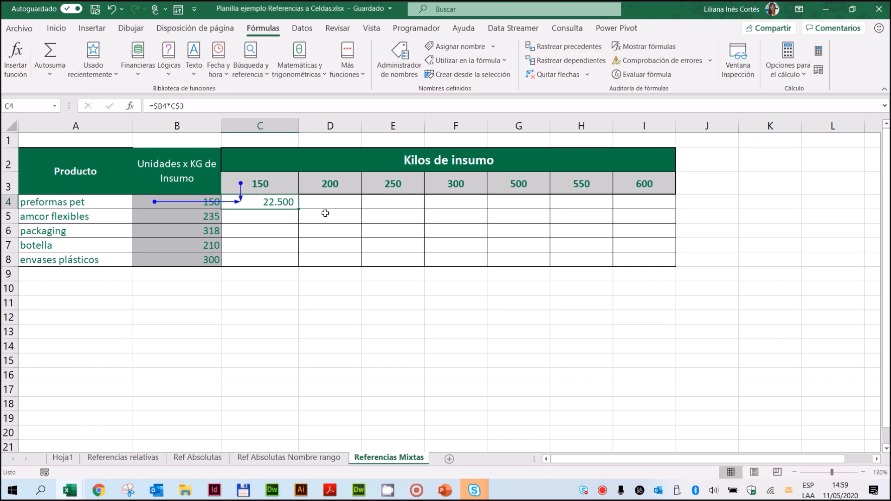
left_click_drag(299, 210, 656, 271)
Step: Highlight the packaging result in G6 and its source cells G3 and B6 with a yellow fill
left_click(529, 232)
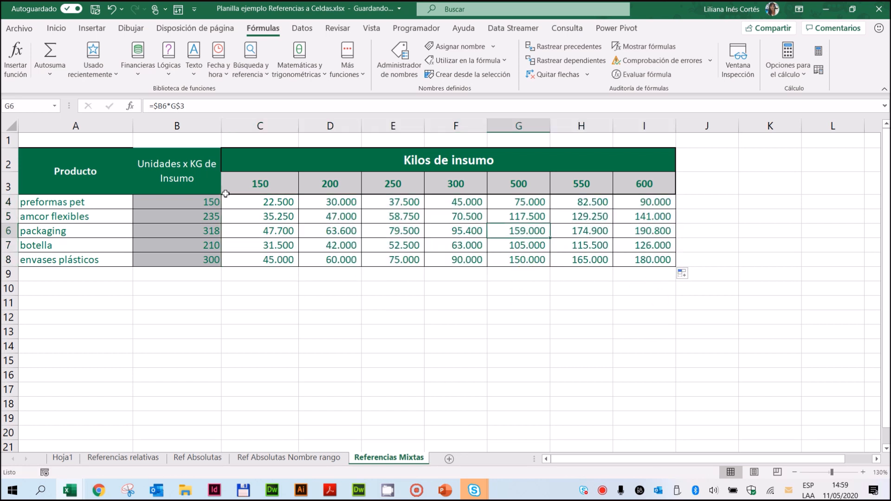
left_click(58, 27)
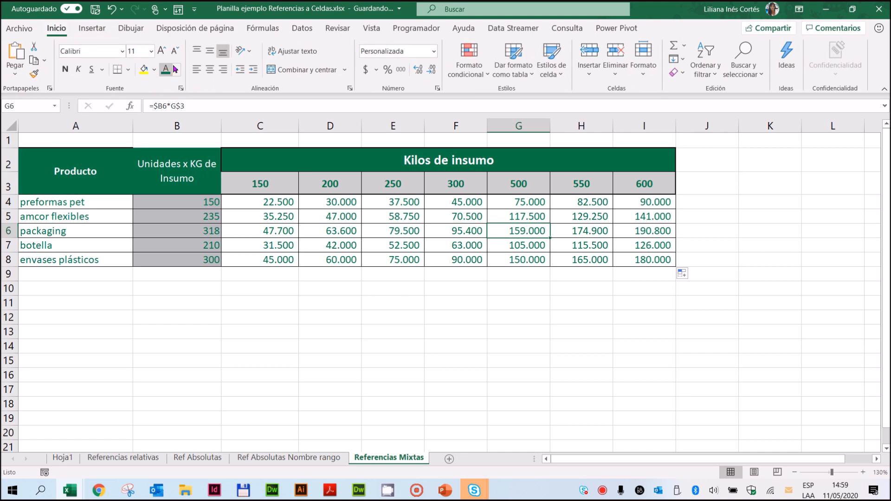
left_click(144, 69)
left_click(533, 186)
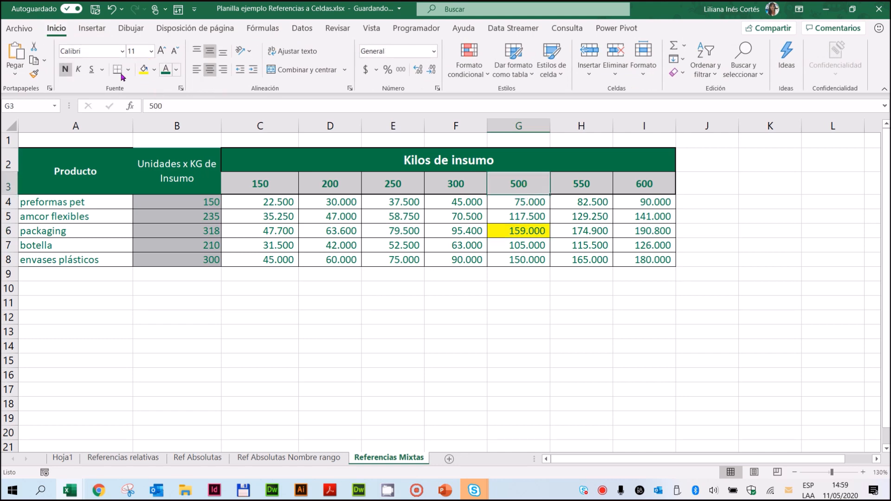
left_click(143, 71)
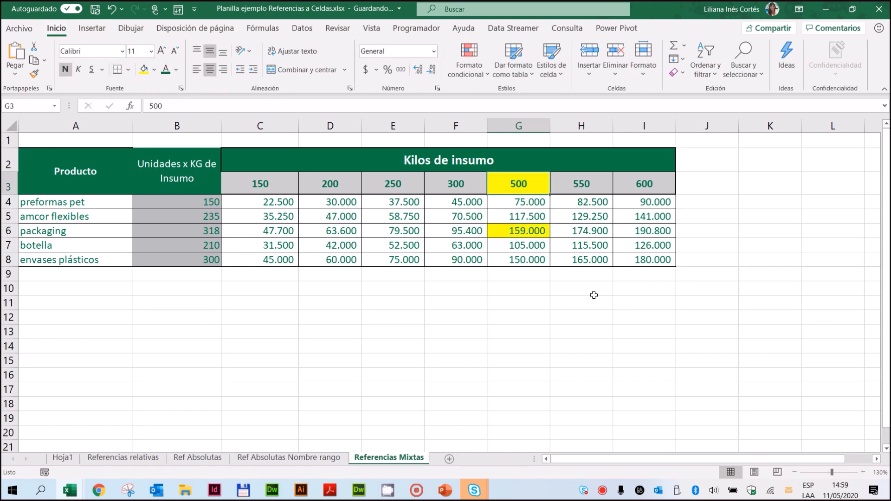
left_click(205, 230)
left_click(144, 70)
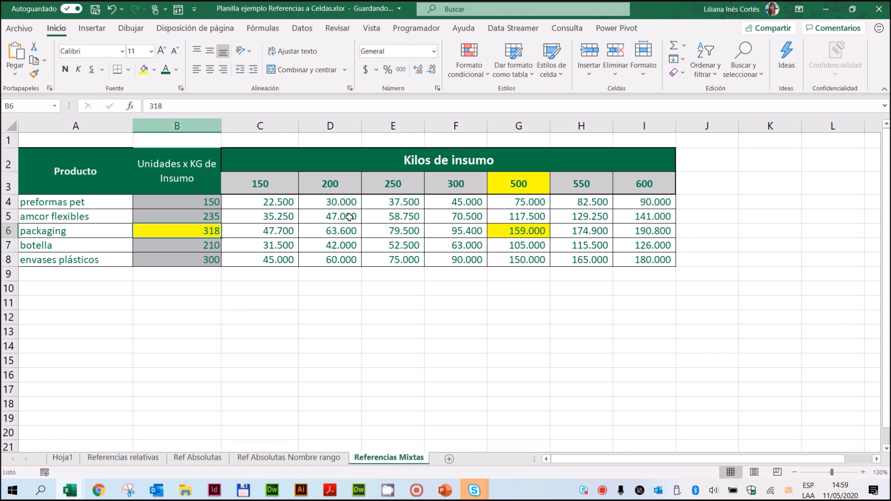
Step: Trace the precedents of the packaging result in G6
left_click(529, 231)
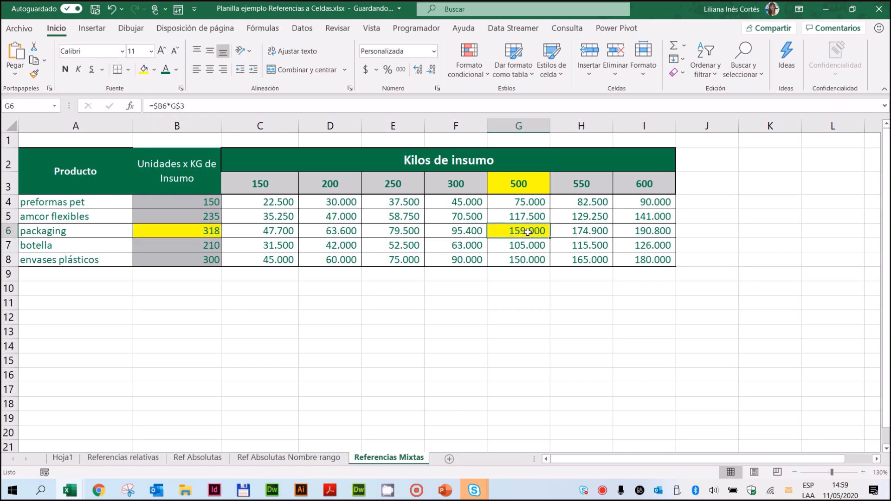
left_click(264, 28)
left_click(580, 47)
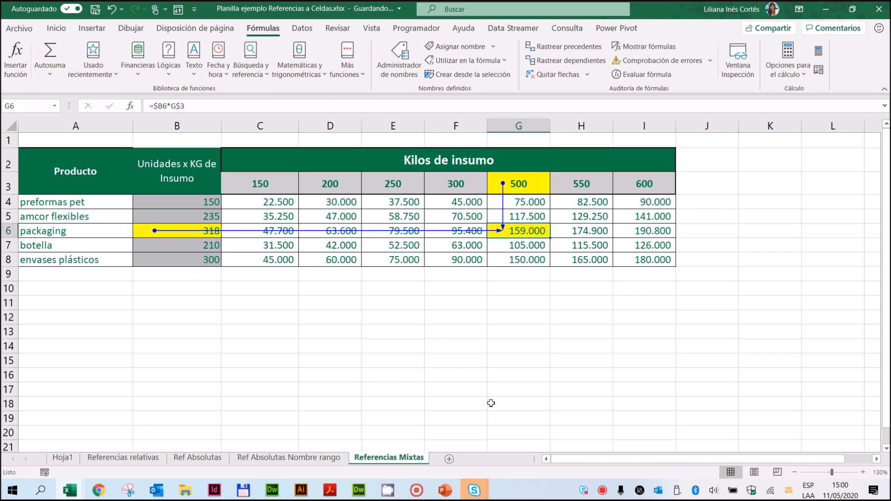
Step: Switch to the PowerPoint presentation to introduce the Funciones section
left_click(445, 490)
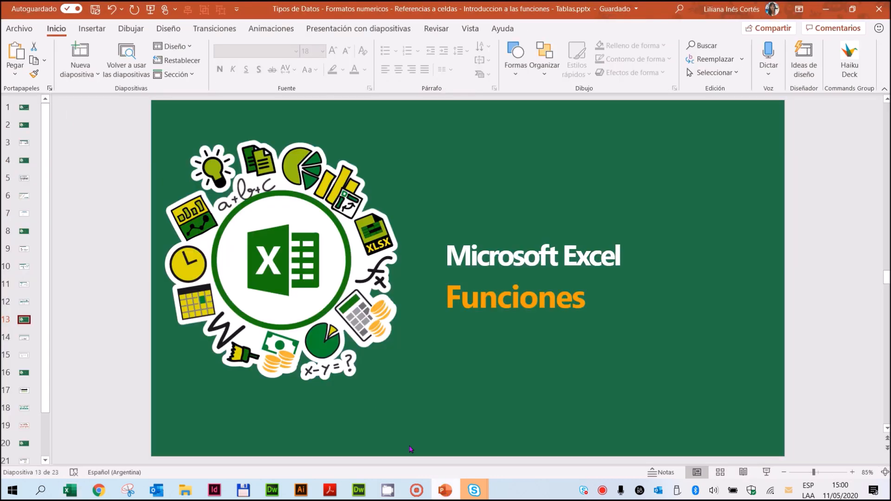
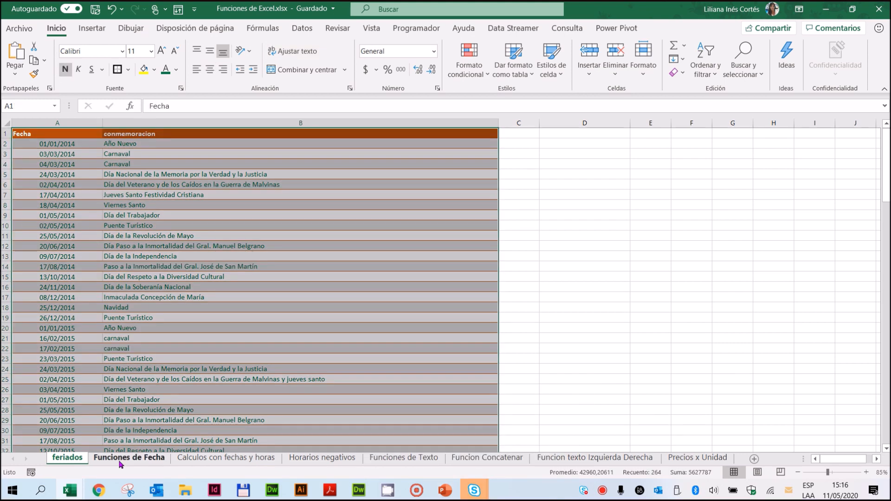
Step: Open the Funciones de Fecha sheet and review the first production record, from its task in A4 to its end date in F4
left_click(125, 457)
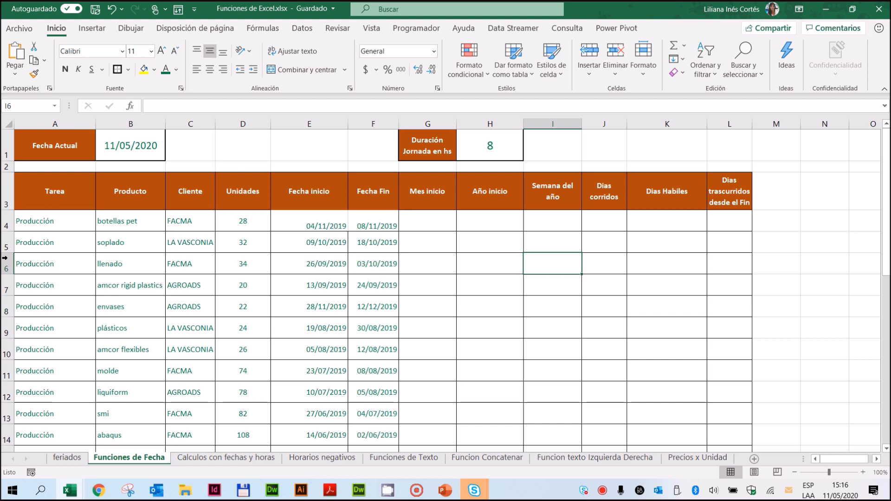
left_click(68, 221)
left_click(132, 222)
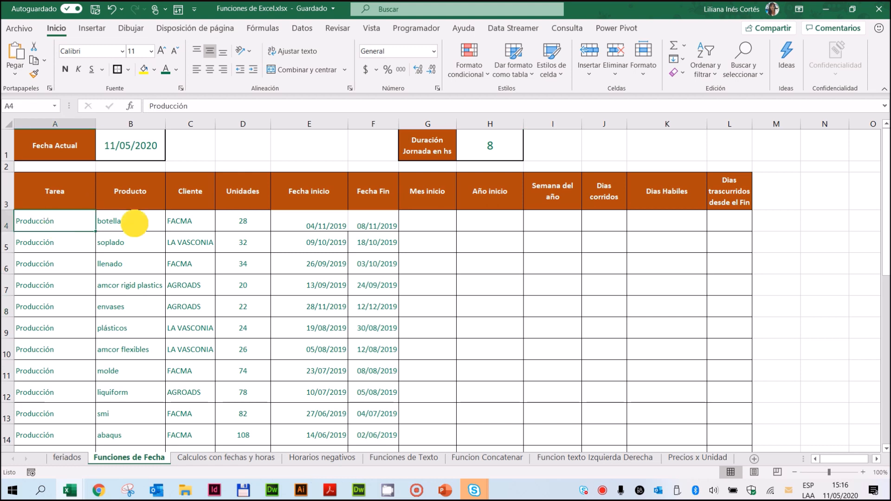
left_click(190, 224)
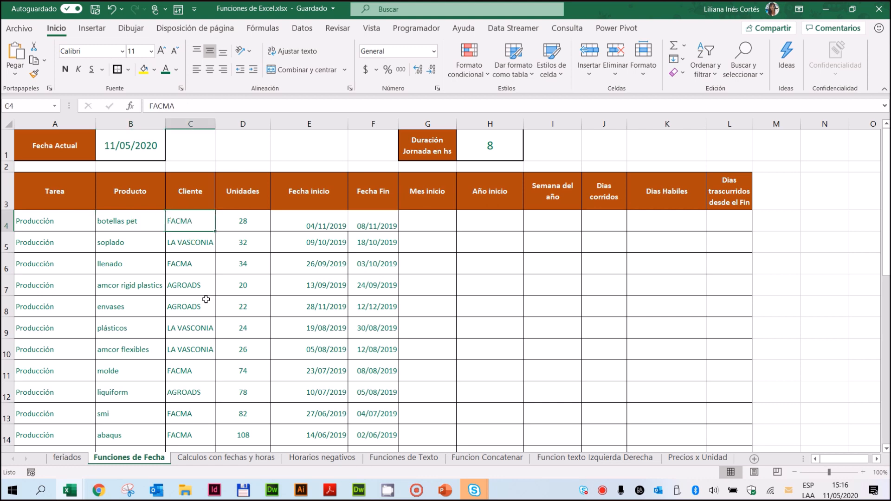
left_click(240, 224)
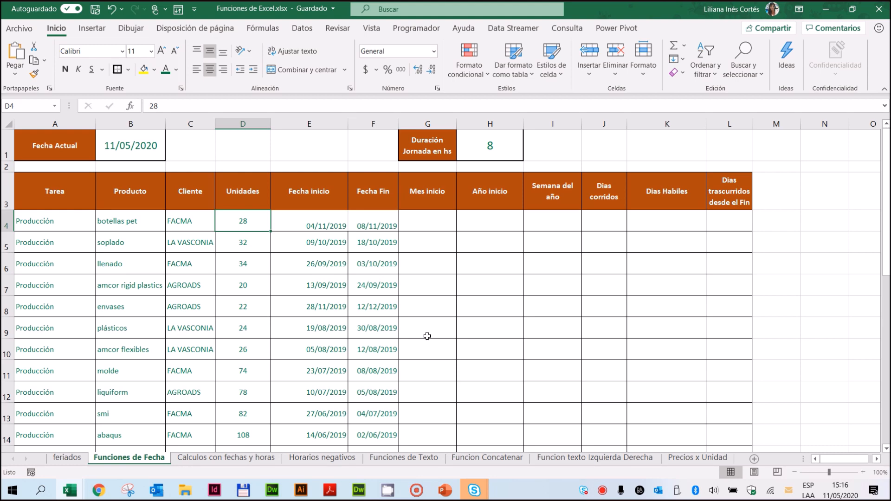
left_click(311, 225)
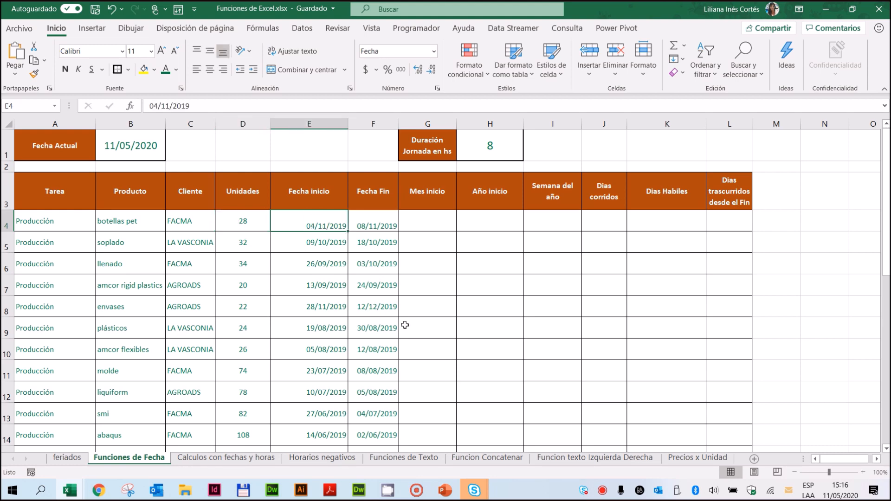
left_click(378, 223)
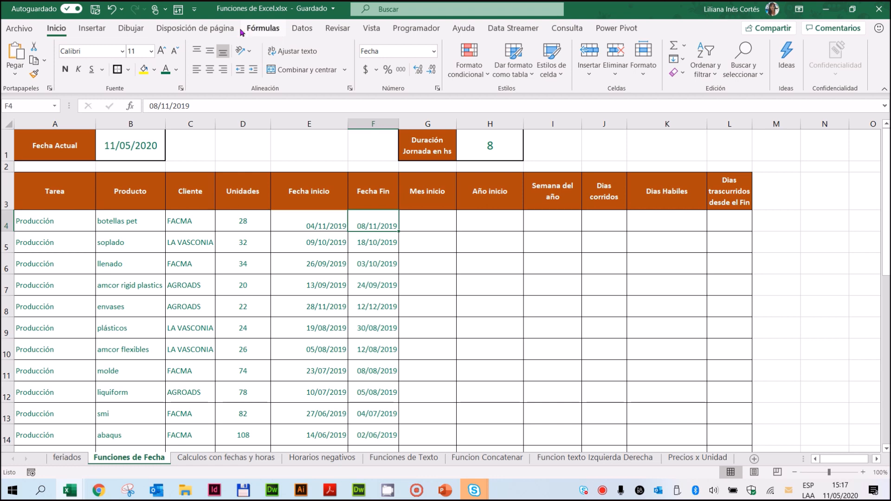
Step: Examine the formula behind the Fecha Actual value in B1
left_click(264, 29)
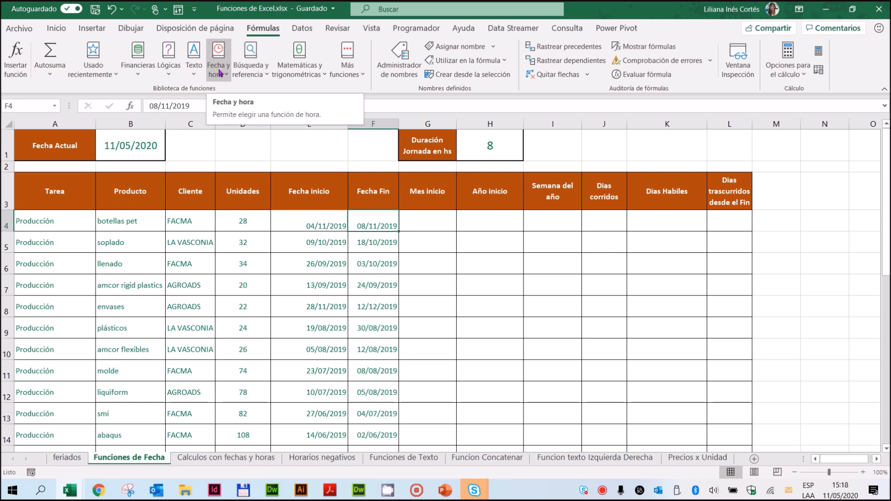
left_click(119, 148)
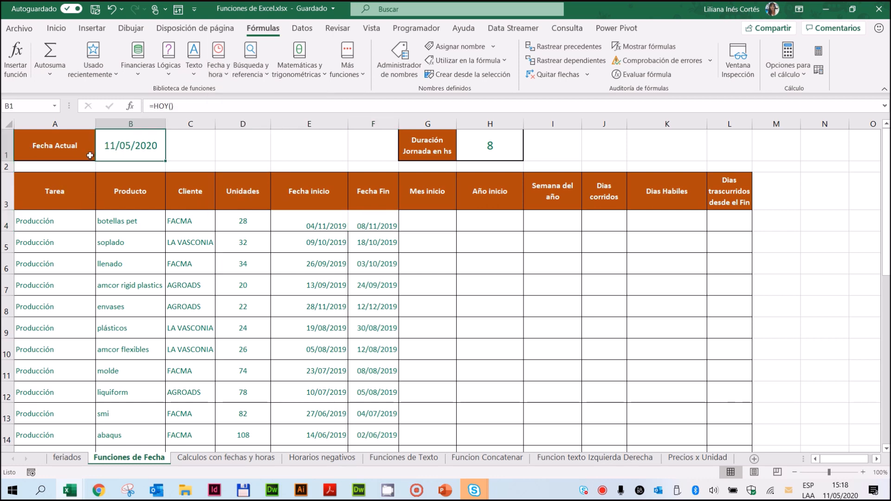
left_click(185, 104)
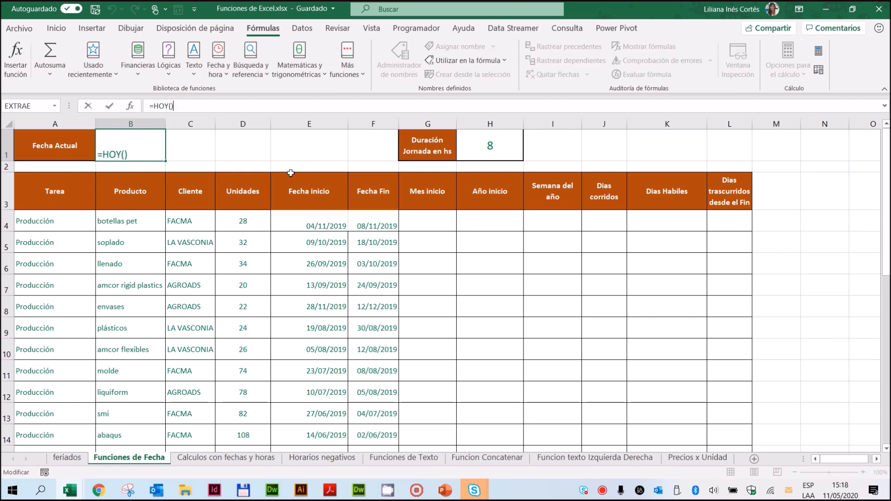
key("Tab")
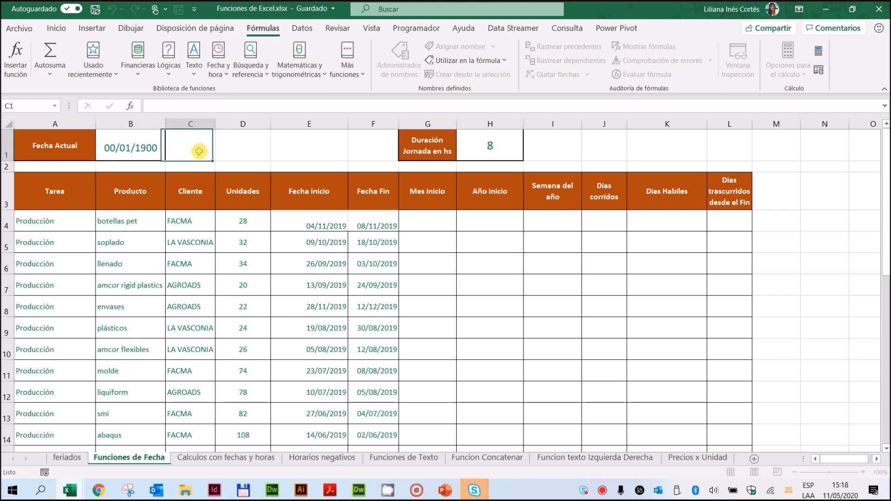
key("Left")
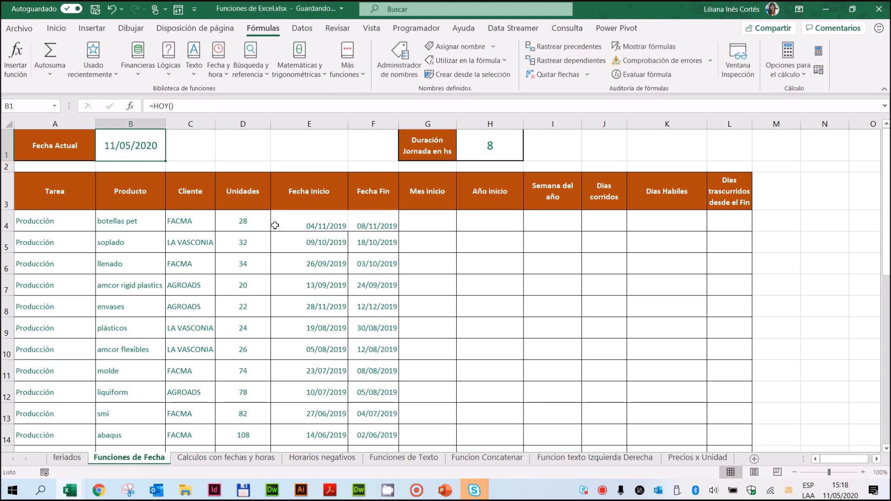
Step: Clear the Fecha Actual cell B1 and insert the date function HOY in it
key("Delete")
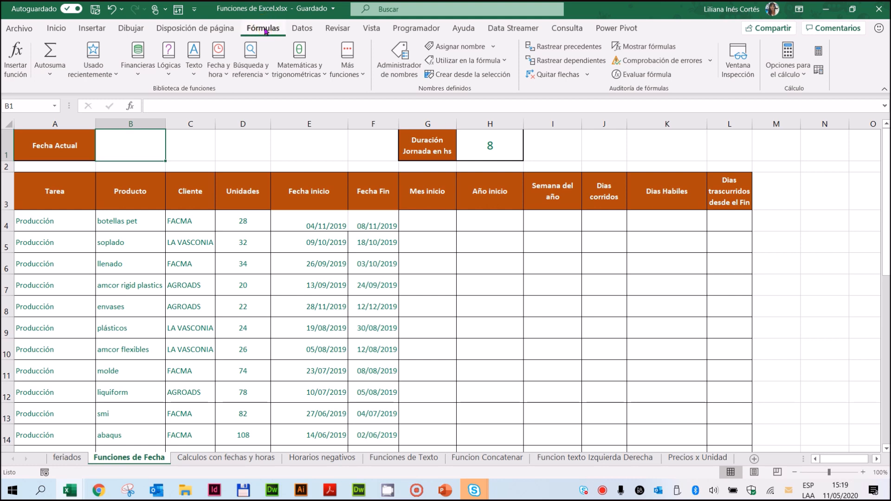
left_click(218, 73)
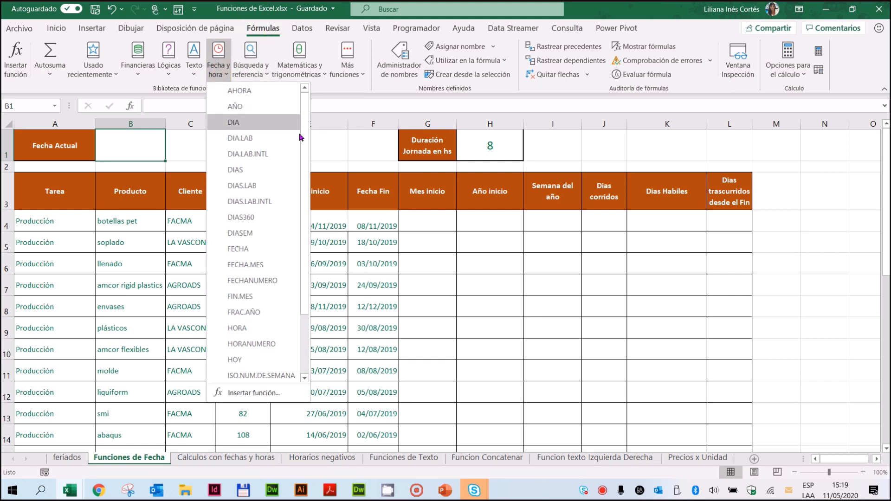
left_click_drag(305, 152, 302, 237)
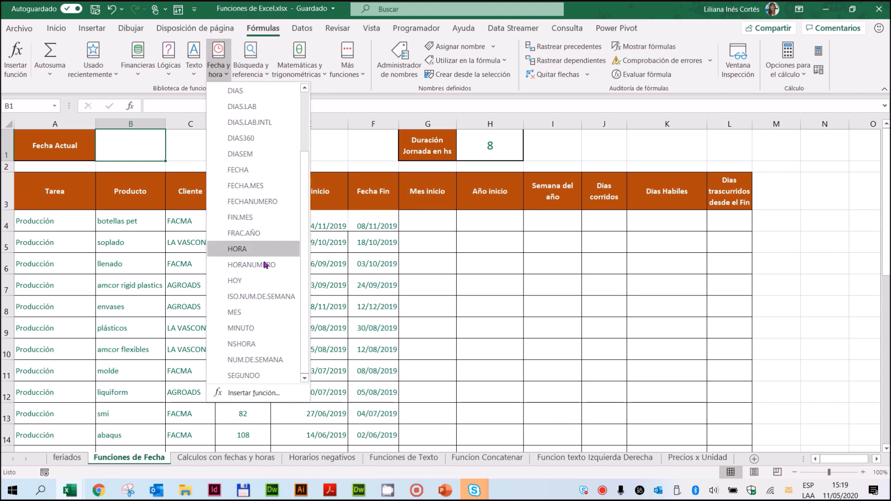
left_click(238, 281)
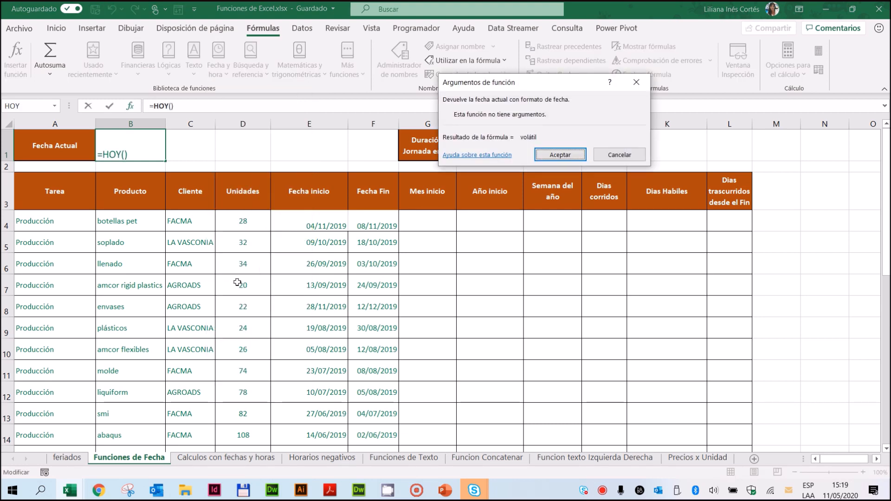
left_click_drag(484, 85, 271, 103)
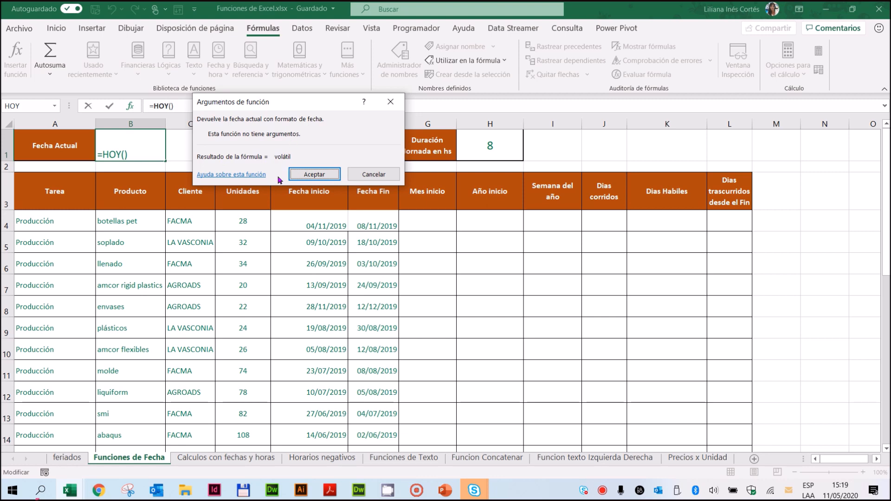
left_click(315, 175)
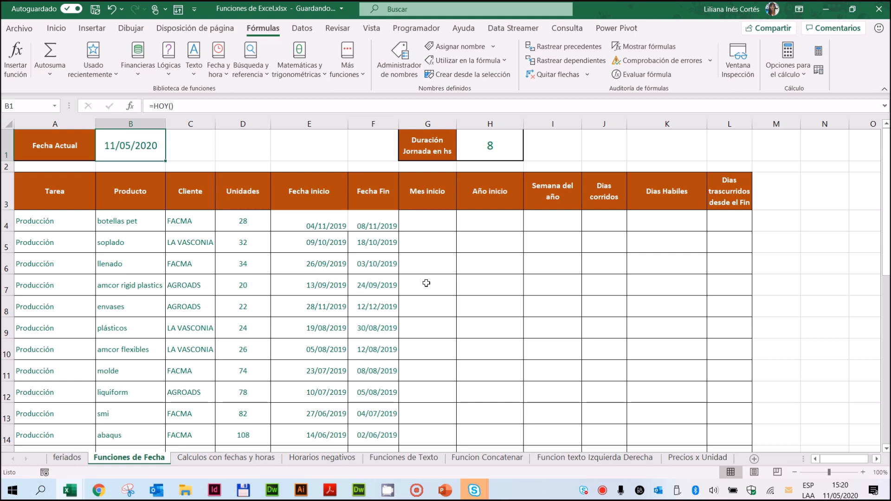
Step: Calculate the start month in G4 with the MES function, using the start date in E4 as its argument
left_click(319, 222)
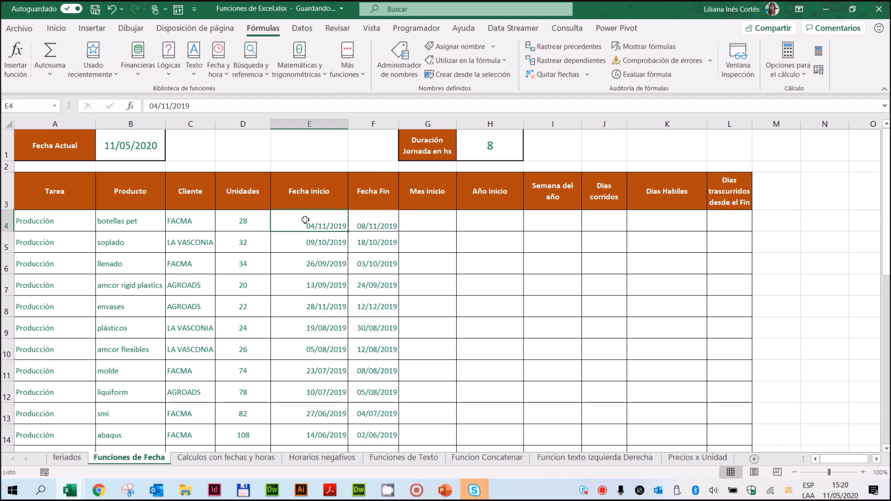
left_click(311, 242)
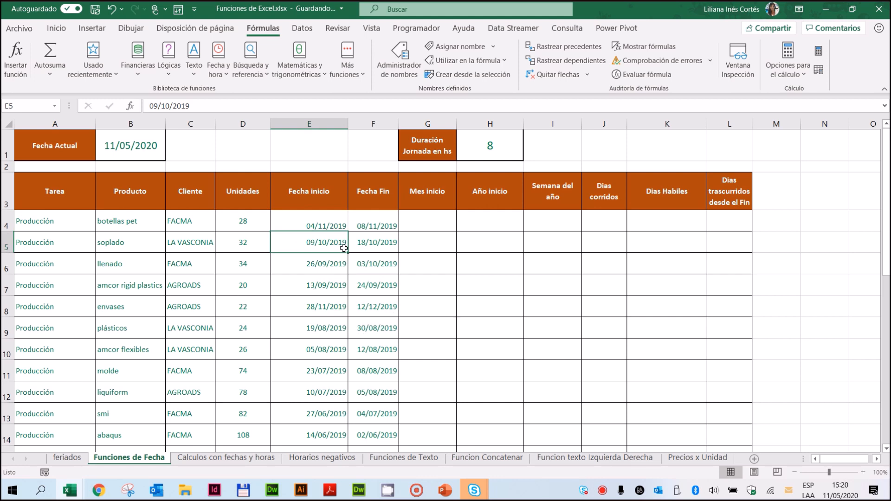
left_click(329, 223)
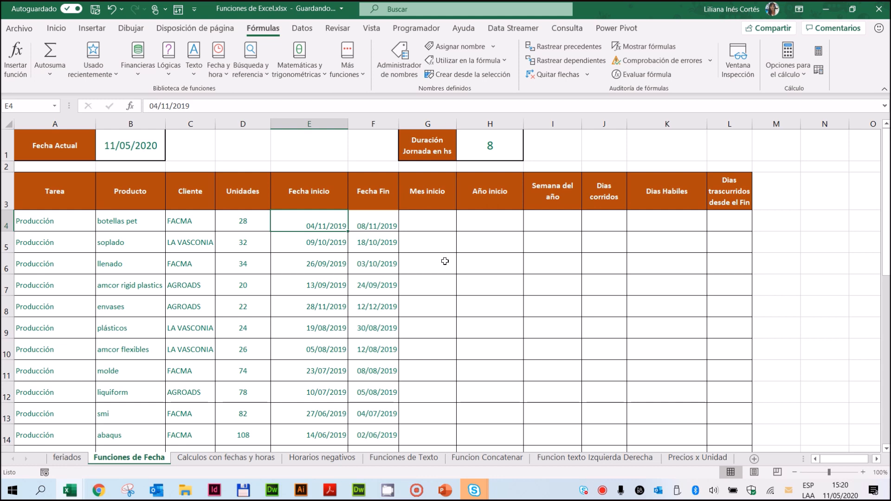
left_click(435, 222)
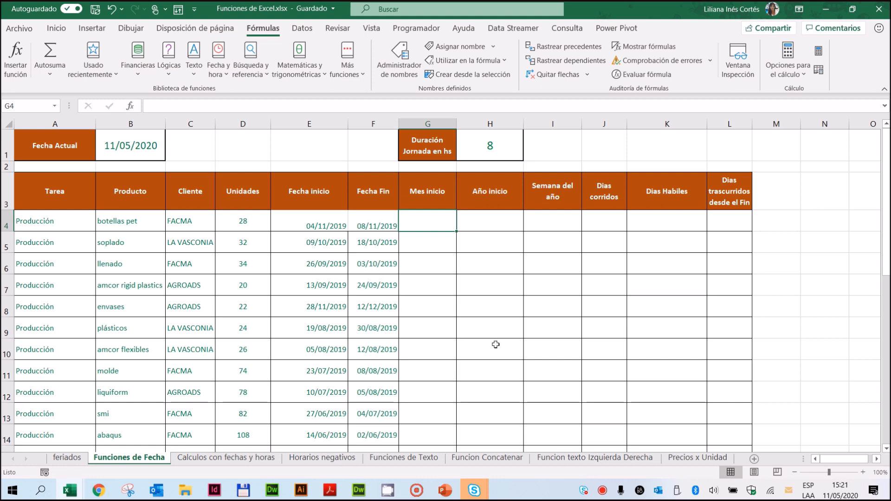
left_click(431, 220)
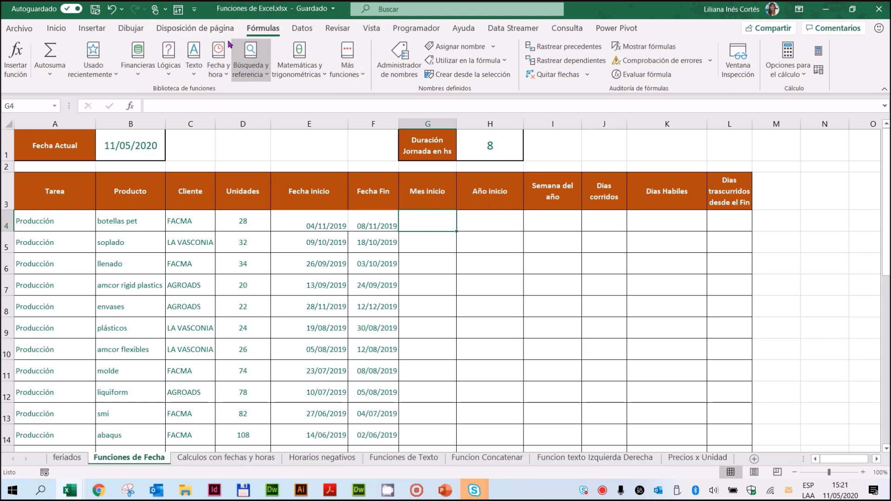
left_click(267, 29)
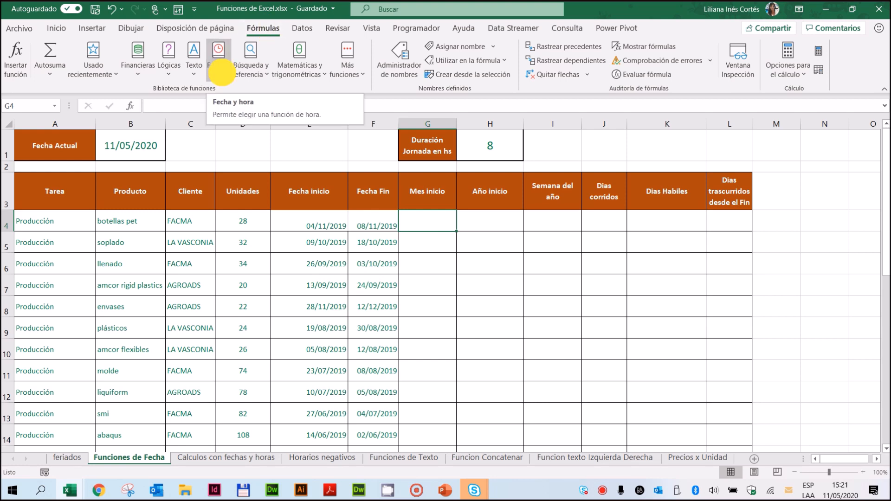
left_click(223, 75)
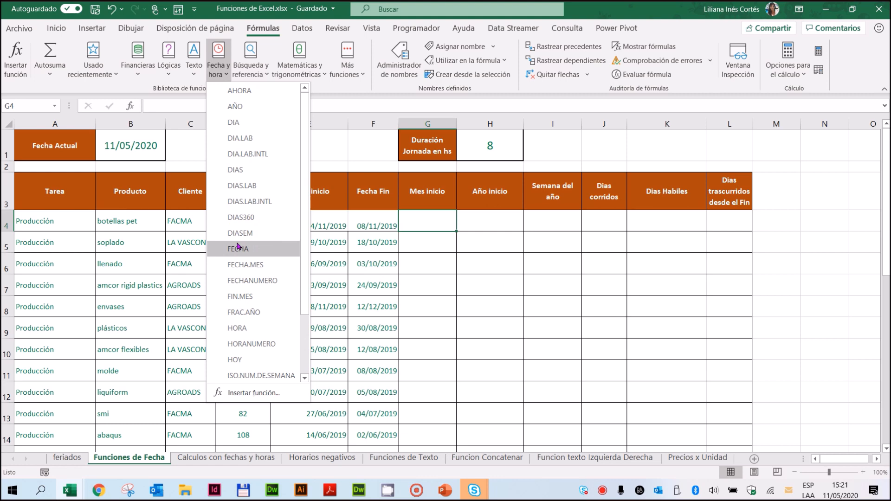
scroll(241, 249, "down", 2)
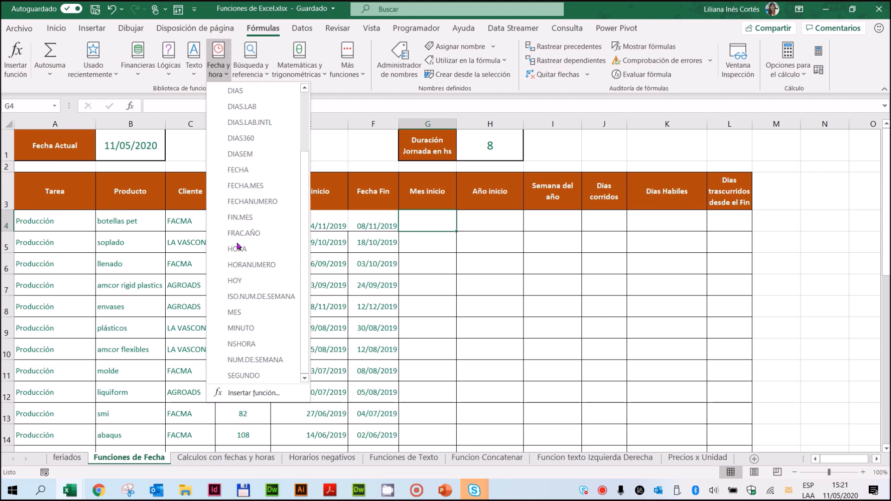
left_click(232, 312)
left_click_drag(207, 83, 335, 200)
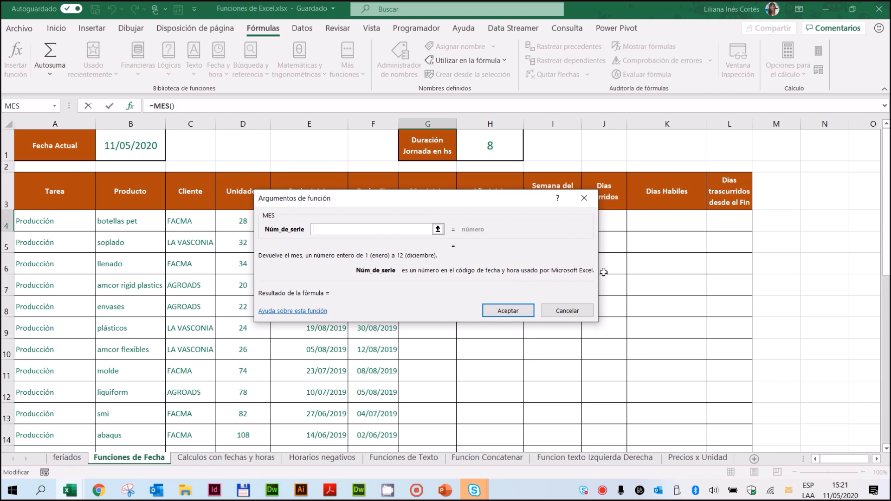
left_click_drag(472, 197, 422, 192)
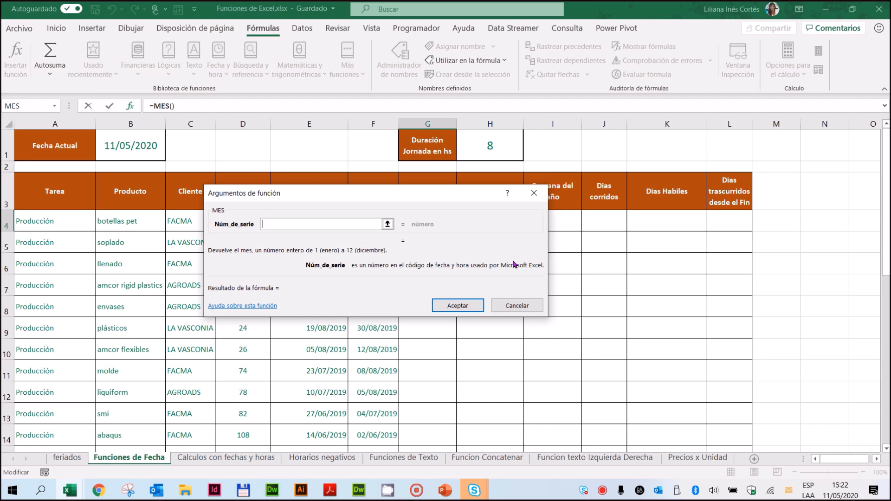
left_click_drag(459, 192, 491, 241)
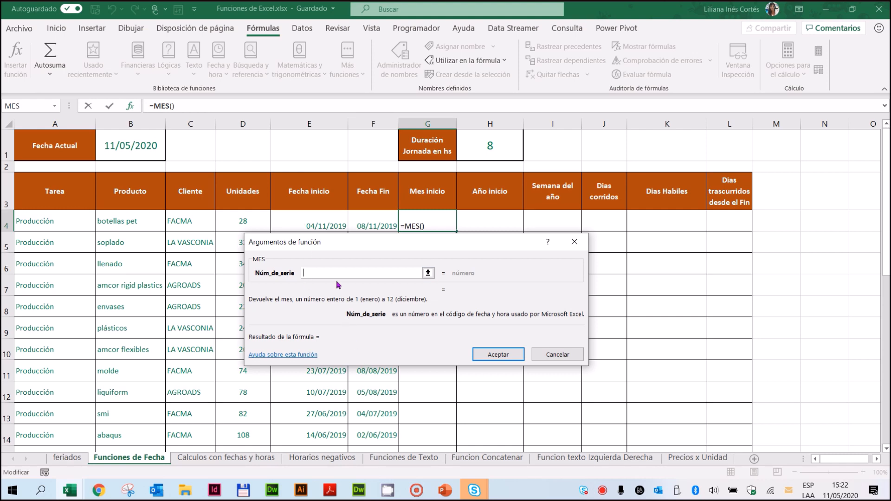
left_click(318, 217)
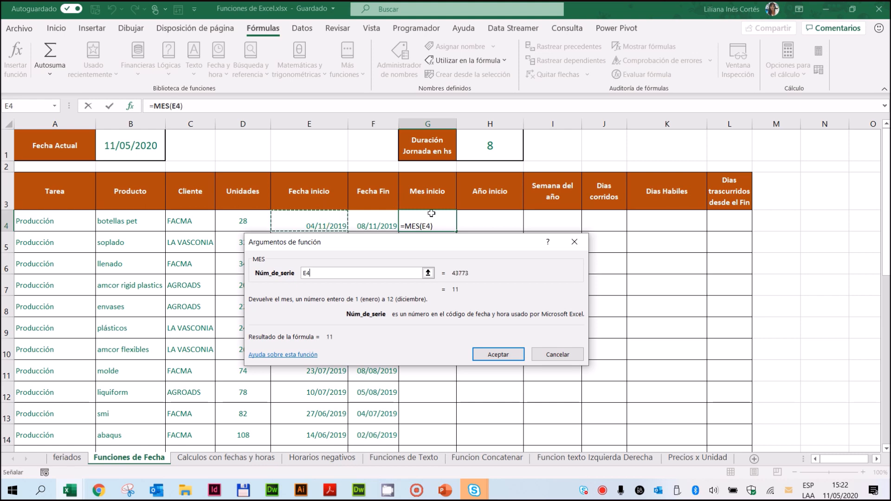
left_click(497, 354)
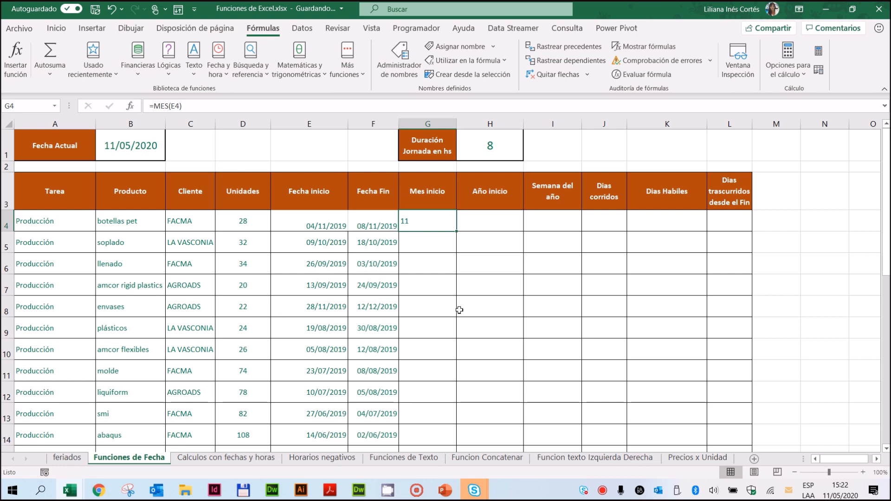
Step: Copy the MES formula from G4 down the Mes inicio column to row 32
double_click(455, 231)
scroll(431, 250, "down", 1)
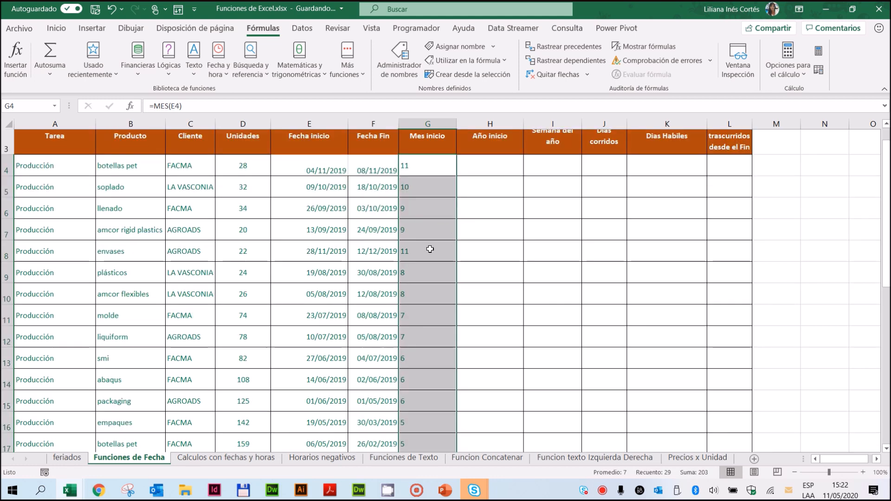
scroll(431, 249, "down", 5)
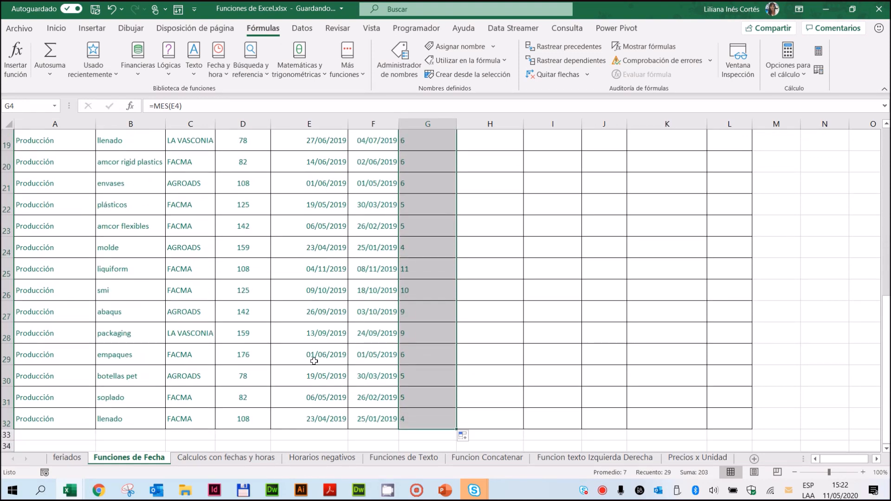
Step: Check the start dates in rows 24 to 29 against their calculated months, and review the formula in G4
left_click(314, 360)
left_click(315, 334)
left_click(316, 291)
left_click(318, 269)
left_click(316, 250)
left_click(313, 269)
left_click(308, 291)
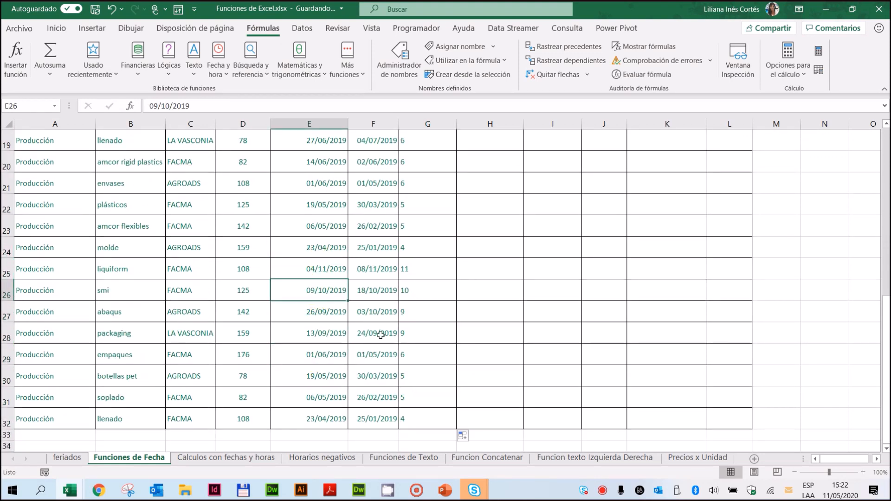
scroll(381, 335, "up", 6)
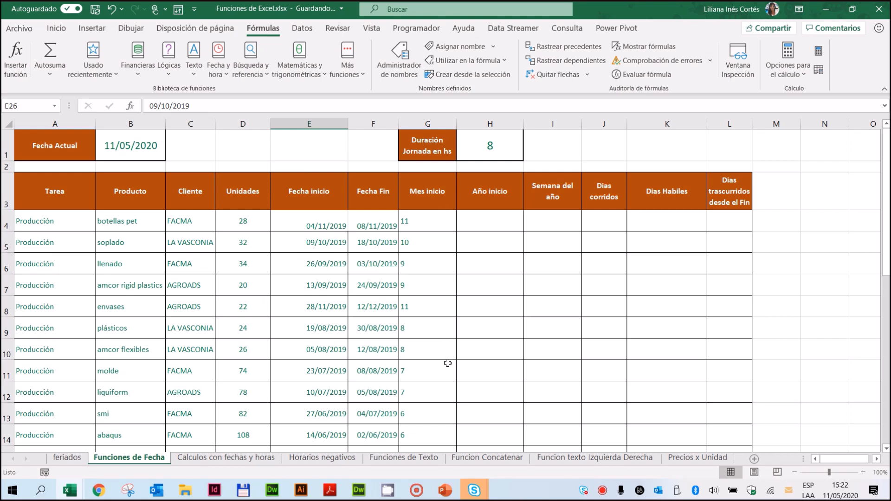
left_click(417, 222)
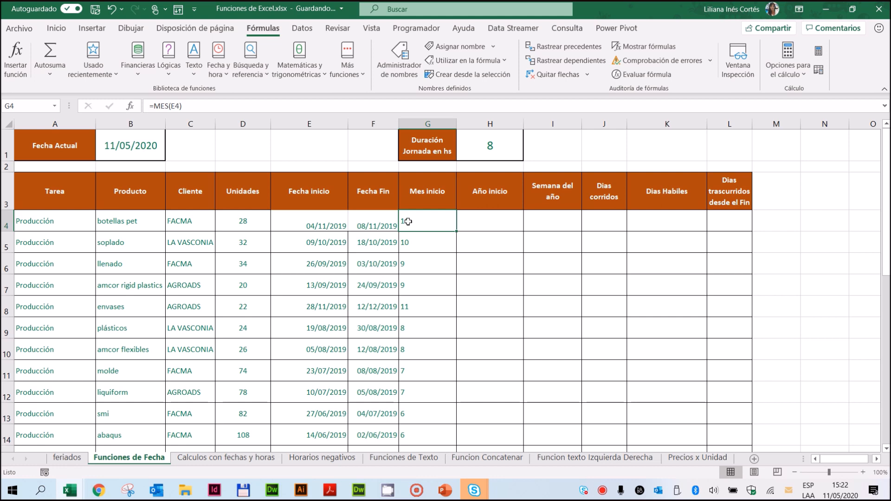
Step: Calculate the start year in H4 with the AÑO function on E4 and copy it down the Año inicio column
left_click(487, 221)
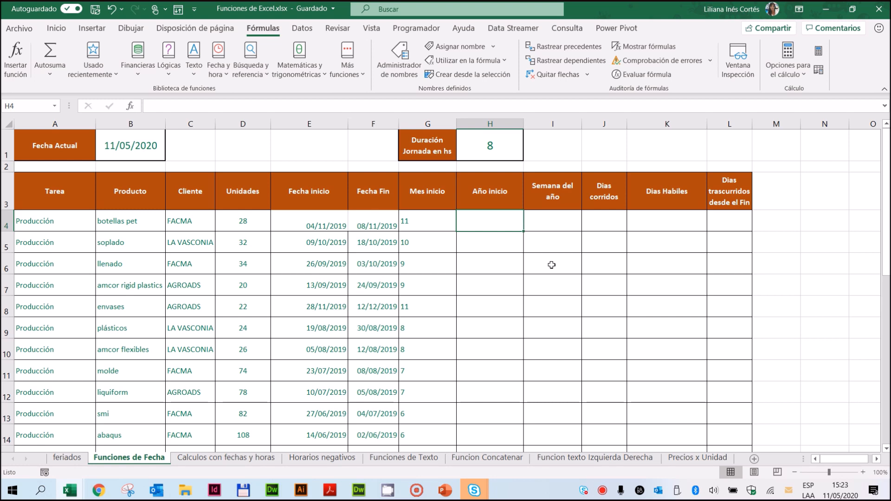
left_click(217, 77)
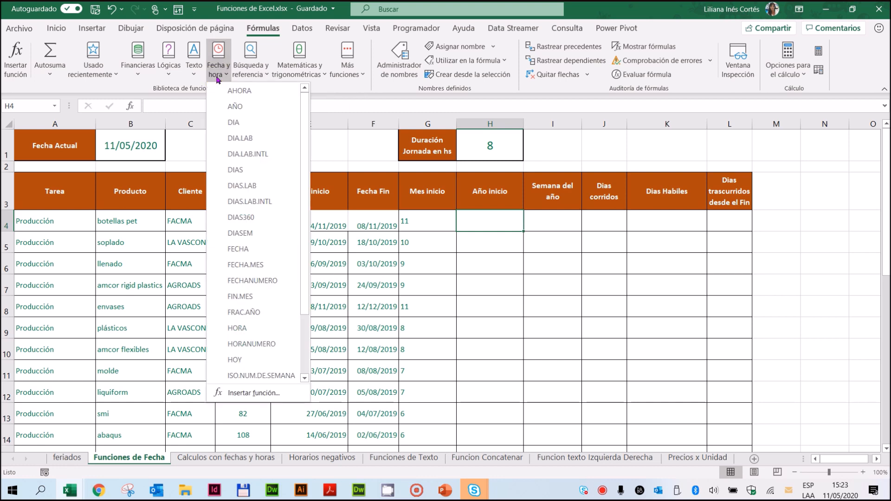
left_click(238, 107)
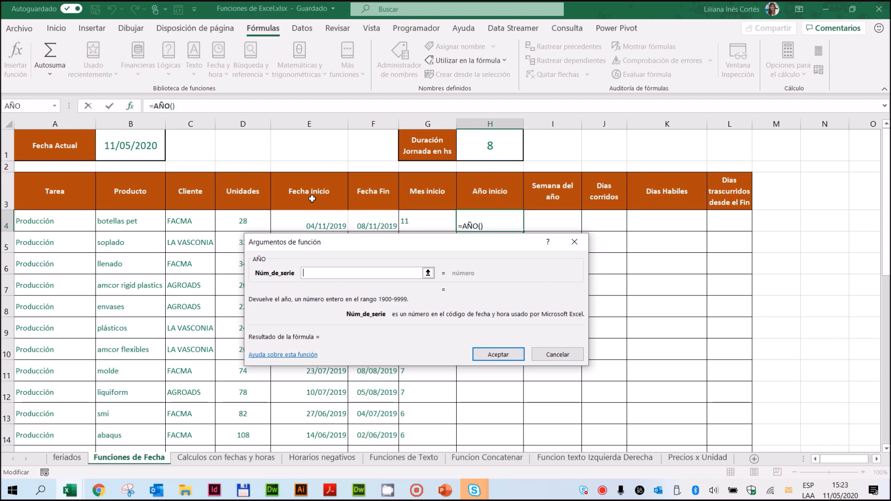
left_click(308, 219)
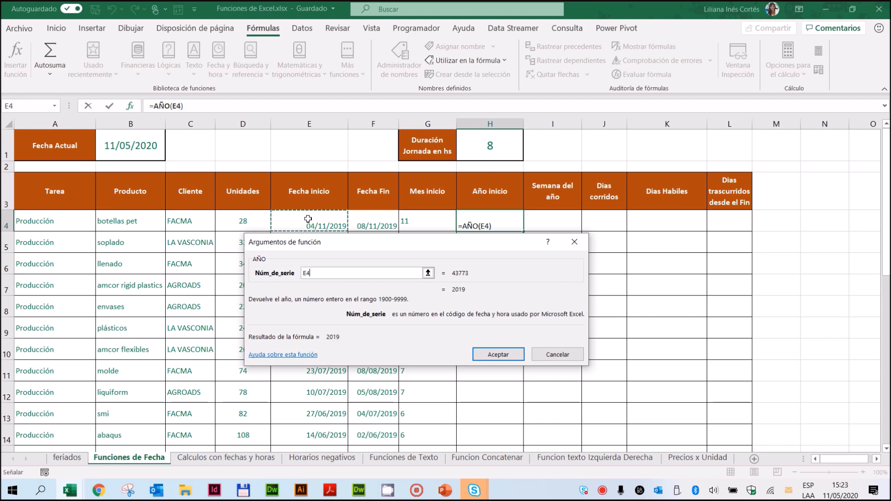
left_click(483, 354)
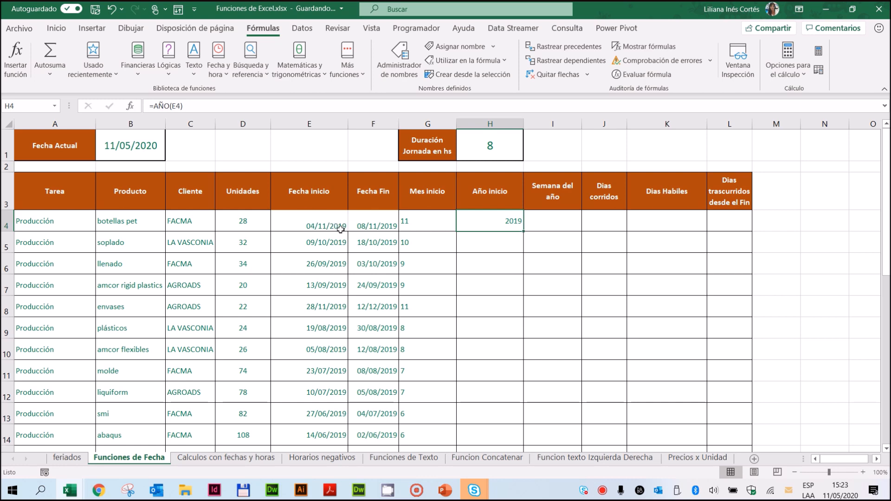
double_click(523, 232)
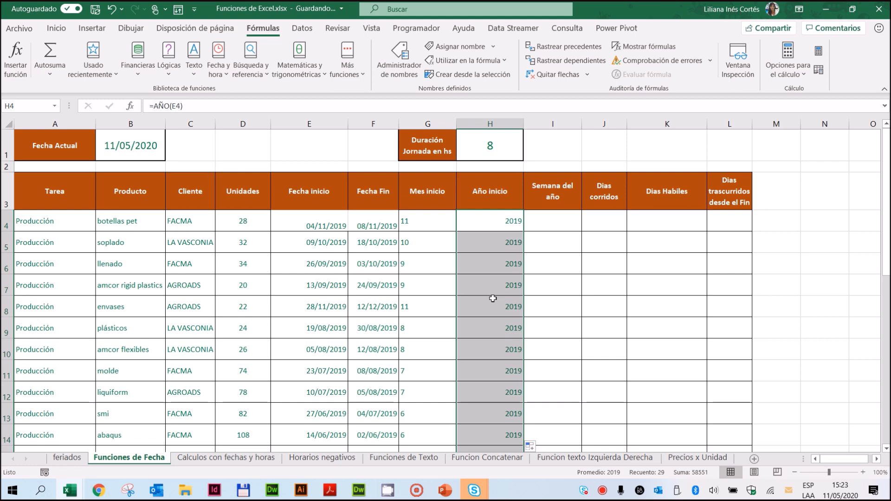
Step: Insert the NUM.DE.SEMANA function in I4 with the start date in E4 as its Número_serie argument
left_click(554, 224)
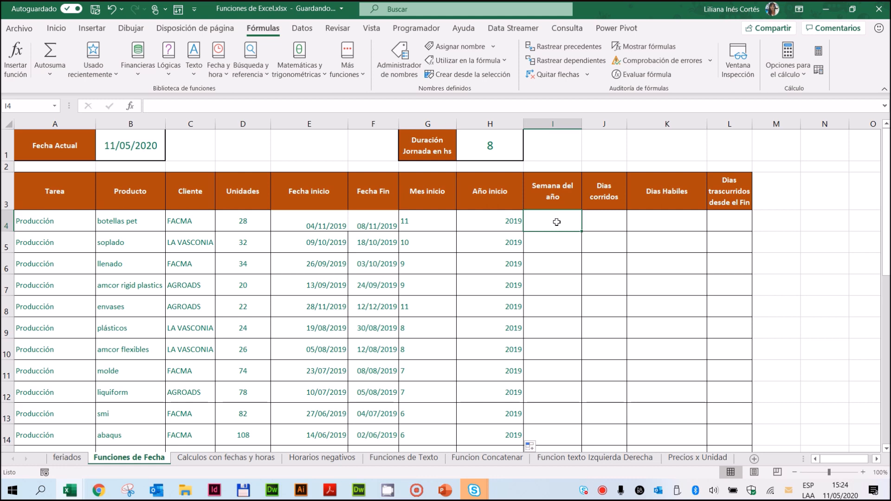
left_click(219, 74)
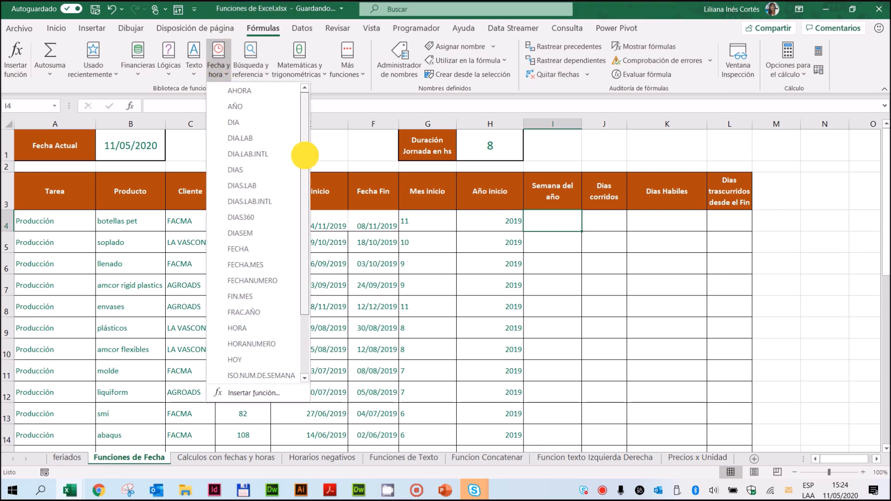
left_click_drag(303, 155, 304, 223)
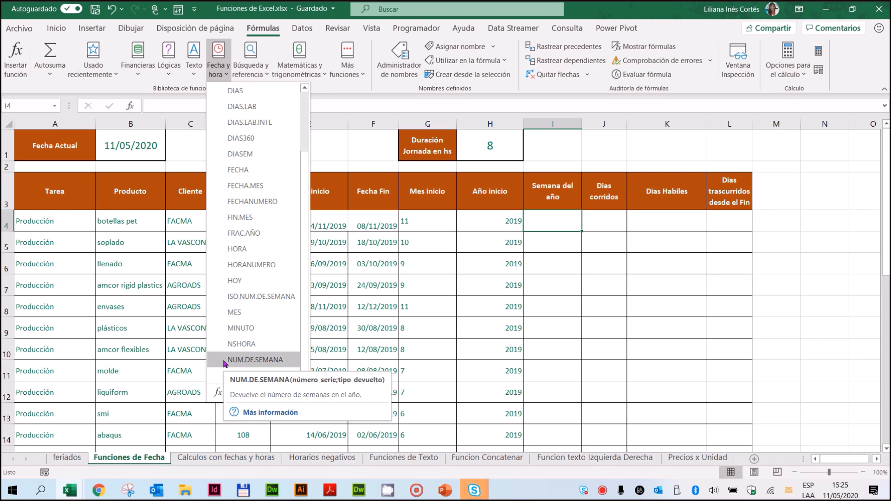
left_click(224, 361)
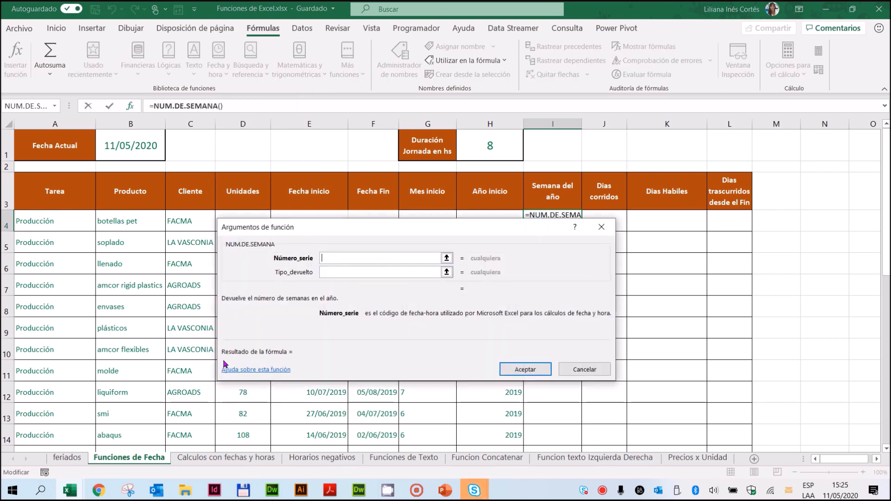
left_click_drag(460, 221, 559, 270)
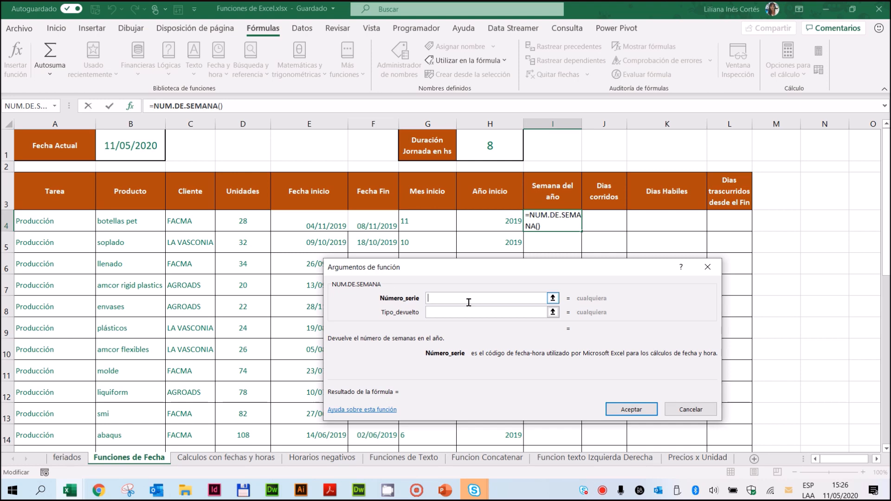
left_click(313, 227)
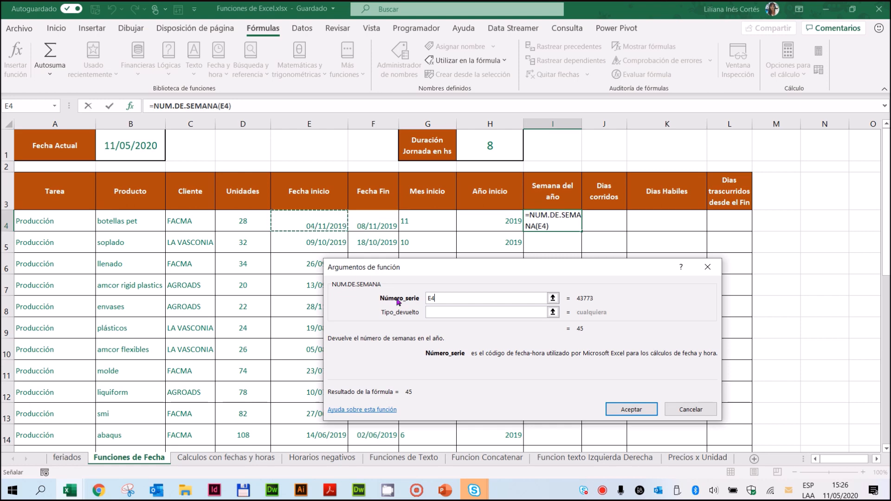
left_click(444, 314)
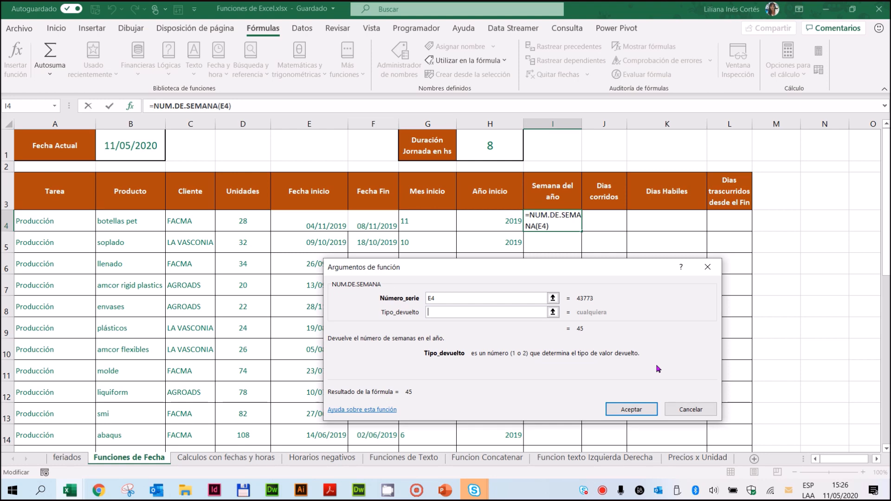
Step: Open the help article on NUM.DE.SEMANA and read its syntax and the descriptions of the Núm_de_serie and Tipo arguments
left_click_drag(548, 264, 671, 111)
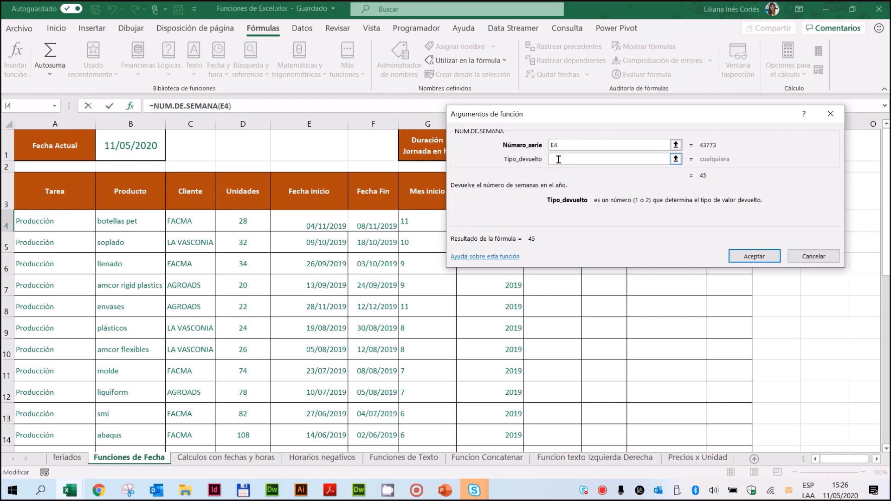
left_click(490, 257)
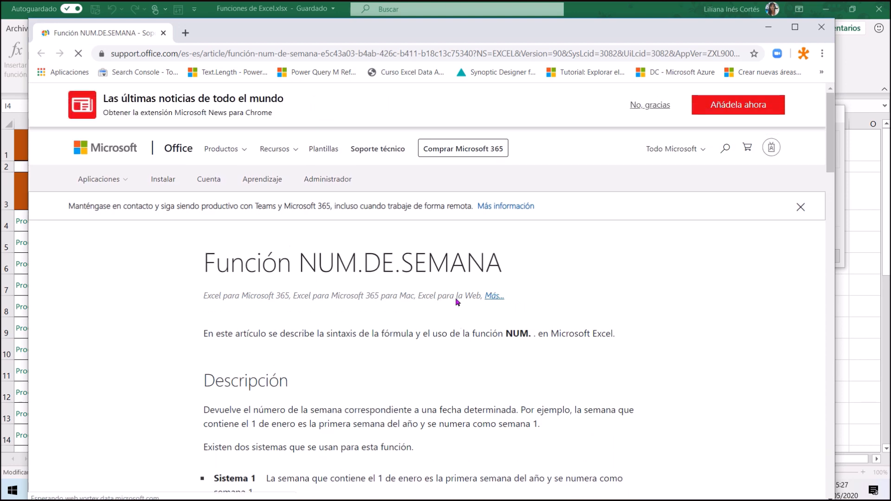
scroll(355, 295, "down", 5)
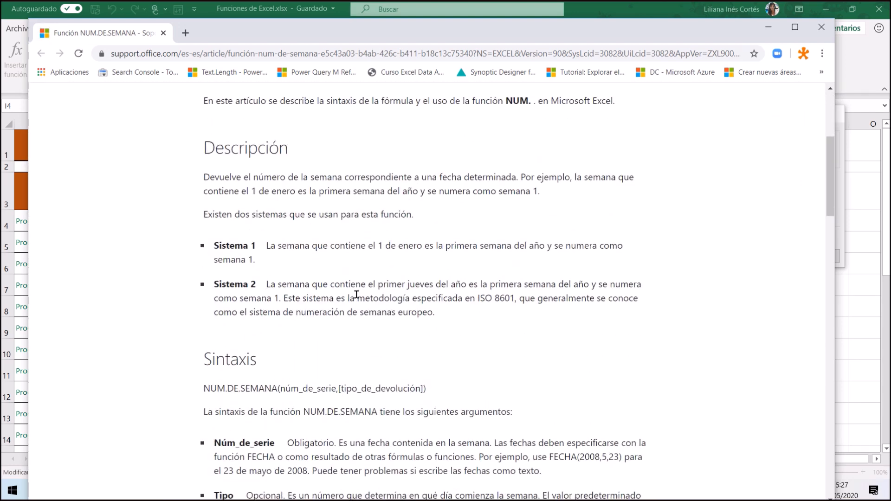
scroll(357, 294, "down", 4)
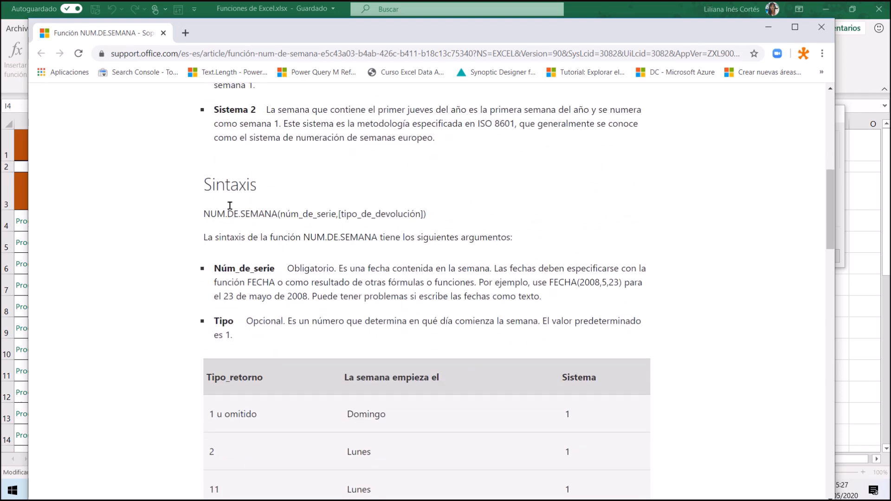
double_click(201, 182)
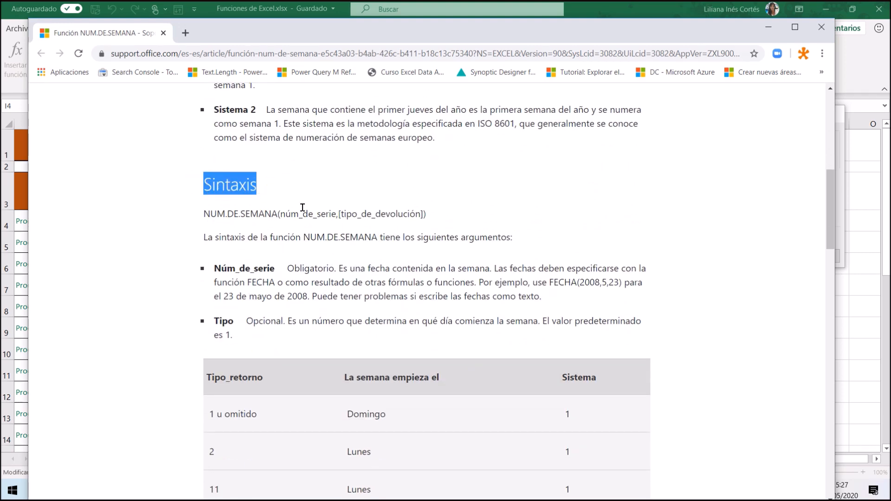
scroll(360, 258, "down", 1)
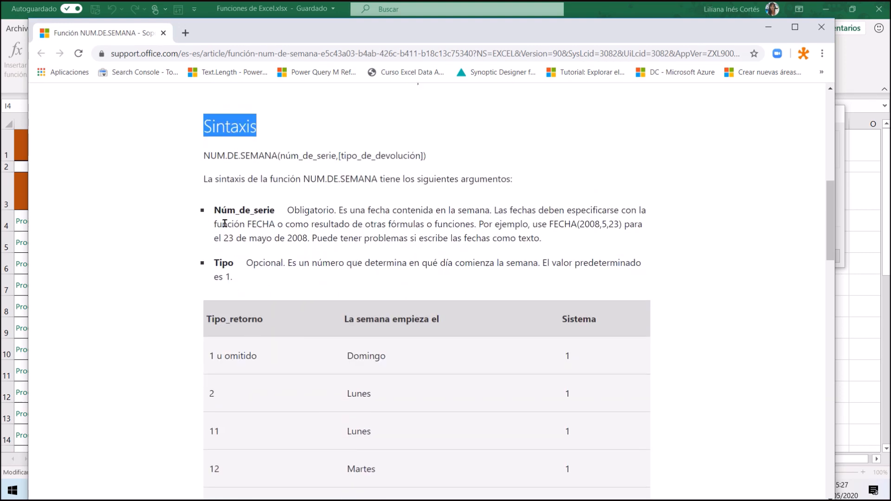
left_click_drag(215, 212, 299, 207)
left_click(218, 212)
left_click_drag(218, 213, 430, 206)
double_click(297, 210)
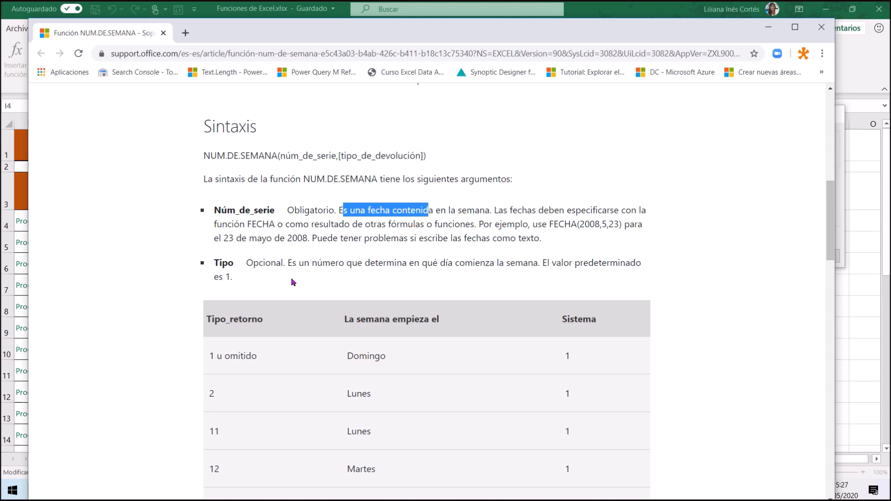
left_click_drag(215, 264, 235, 261)
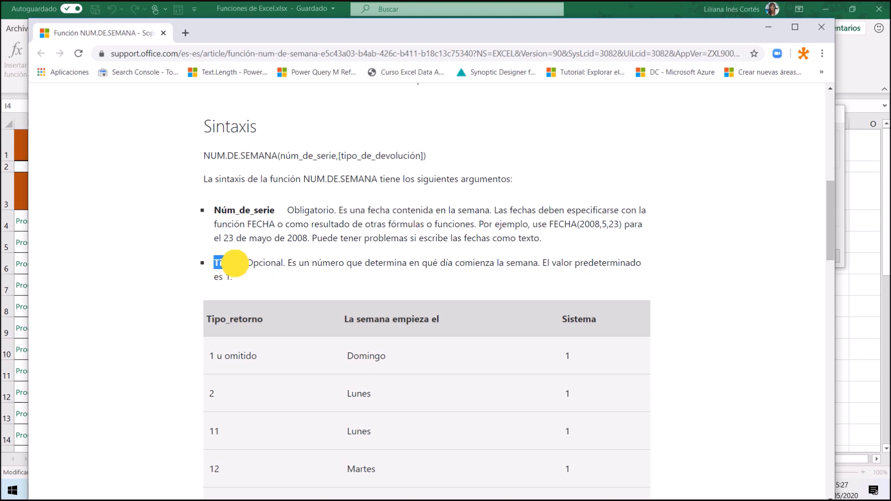
double_click(263, 262)
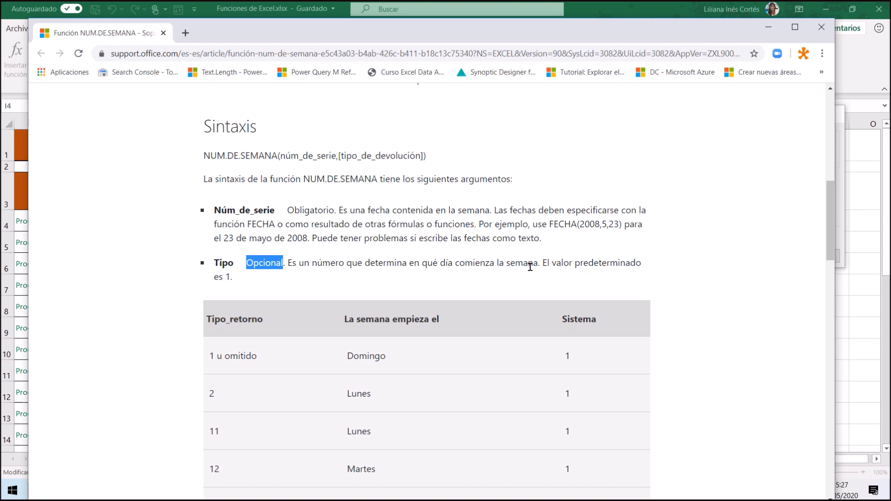
Step: Examine which weekday each Tipo_retorno value starts the week on, comparing 1 and 2, and close the help article
scroll(372, 283, "down", 1)
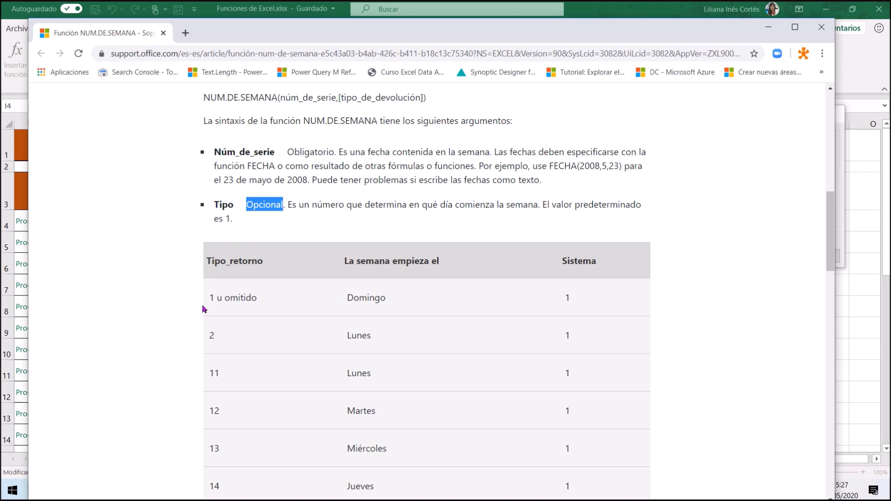
left_click_drag(208, 298, 268, 297)
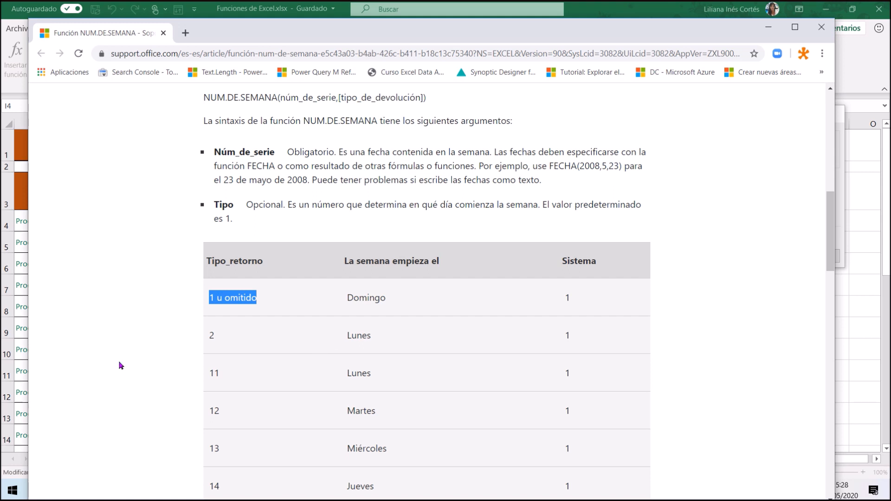
double_click(213, 336)
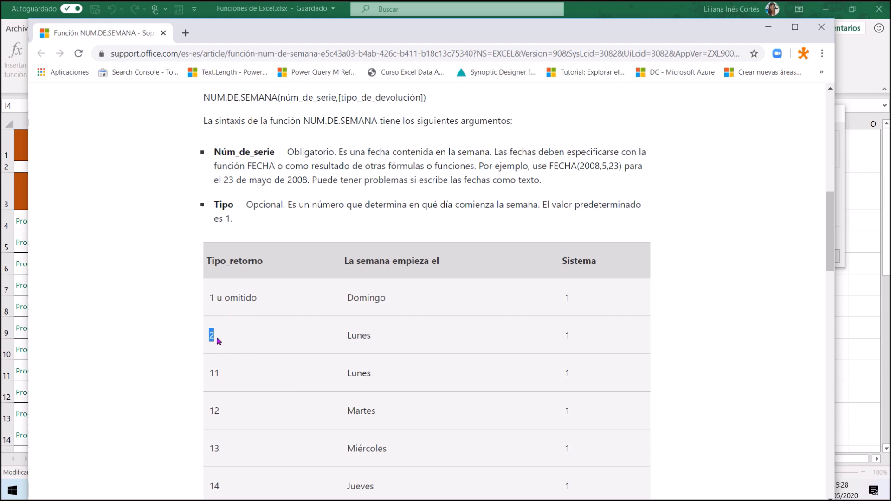
left_click(338, 337)
left_click(823, 28)
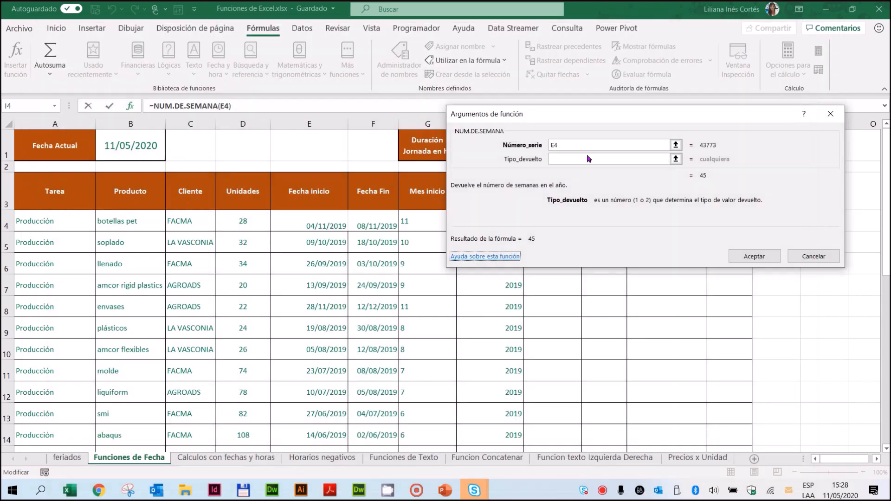
Step: Set the Tipo_devuelto argument to 2 and accept the NUM.DE.SEMANA formula in I4
left_click(573, 160)
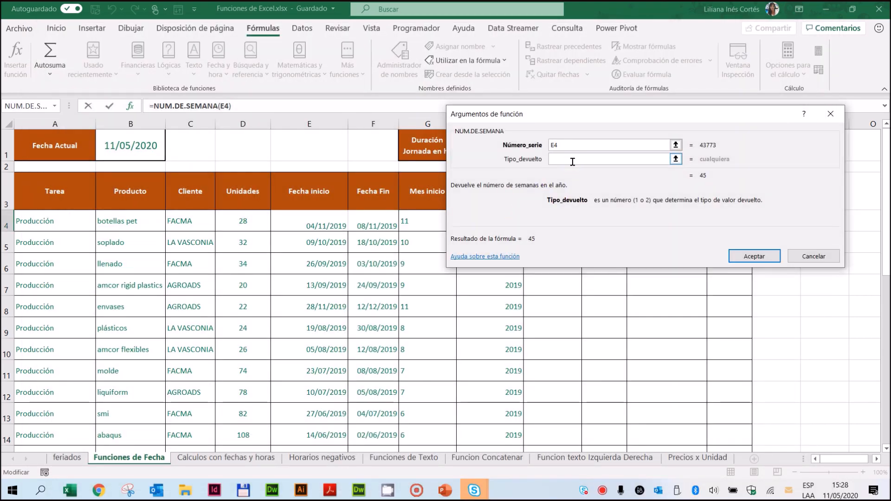
type("2")
left_click_drag(607, 110, 460, 121)
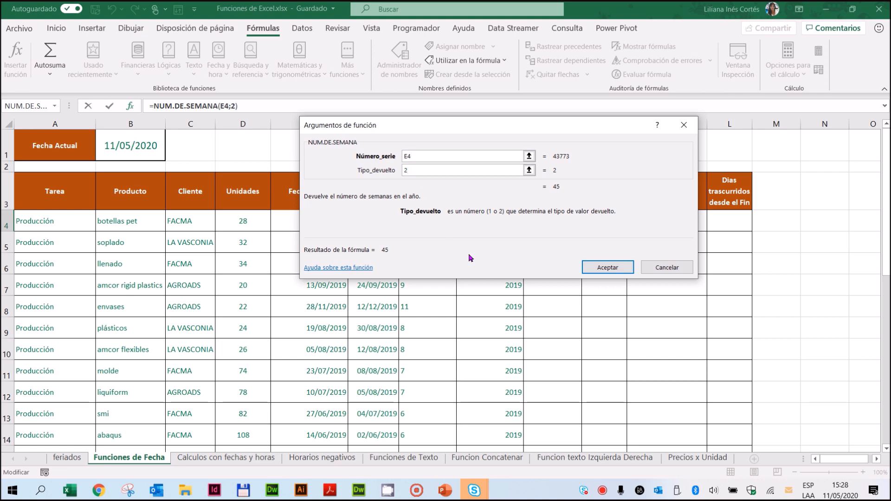
left_click(602, 268)
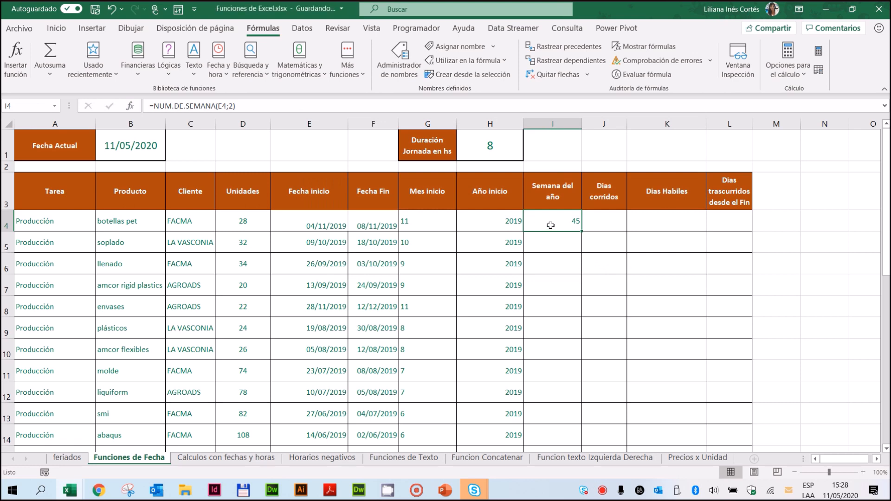
Step: Copy the NUM.DE.SEMANA formula from I4 down the Semana del año column to row 32 and check the filled rows
left_click_drag(582, 231, 582, 229)
double_click(581, 230)
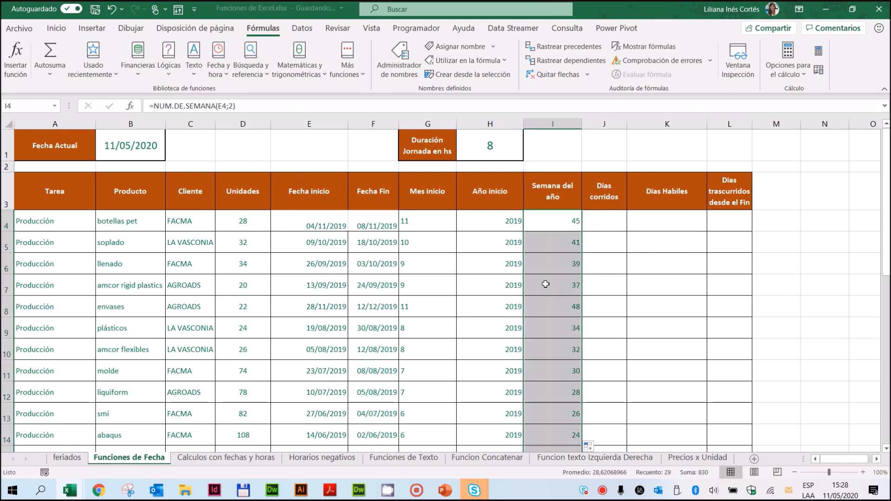
scroll(545, 286, "down", 2)
scroll(544, 285, "down", 6)
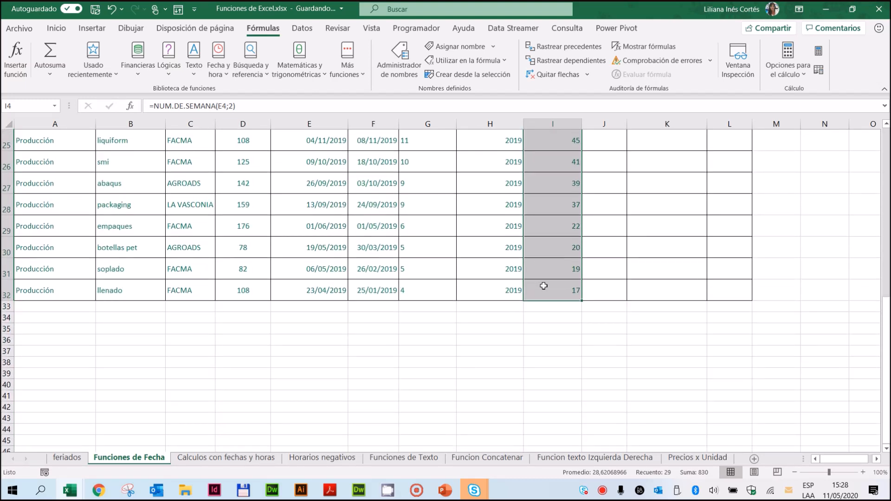
scroll(545, 286, "up", 3)
scroll(544, 285, "up", 5)
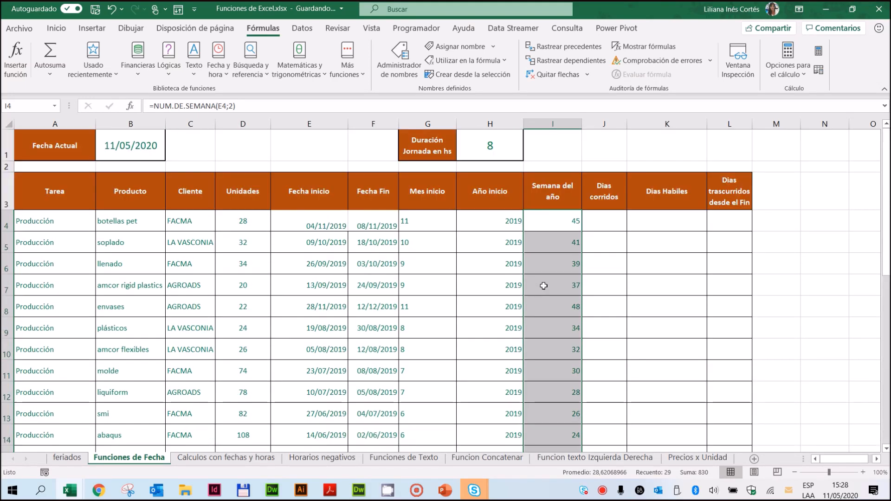
Step: Clear the formatting of the start and end dates in E4:F4 to expose their serial numbers
left_click(610, 225)
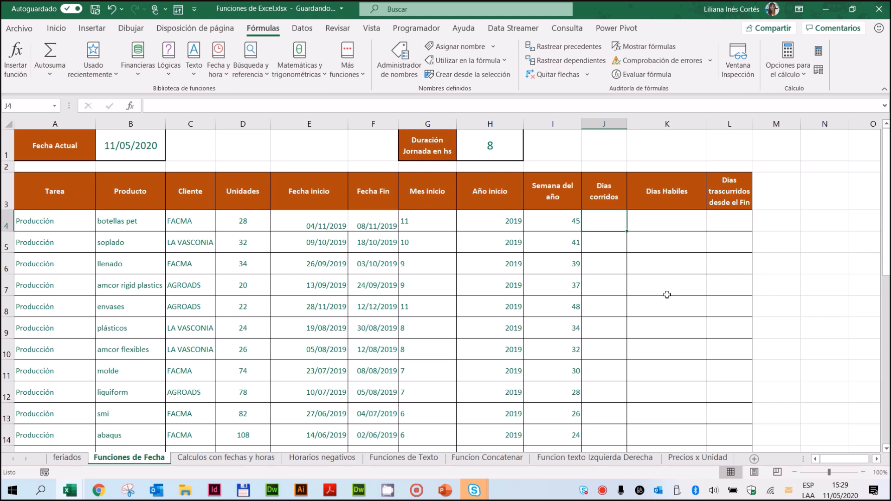
left_click_drag(311, 220, 364, 223)
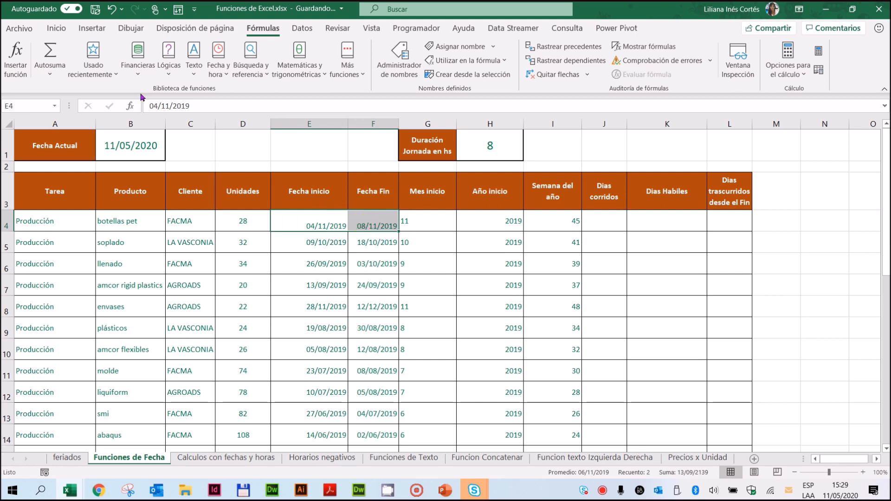
left_click(56, 28)
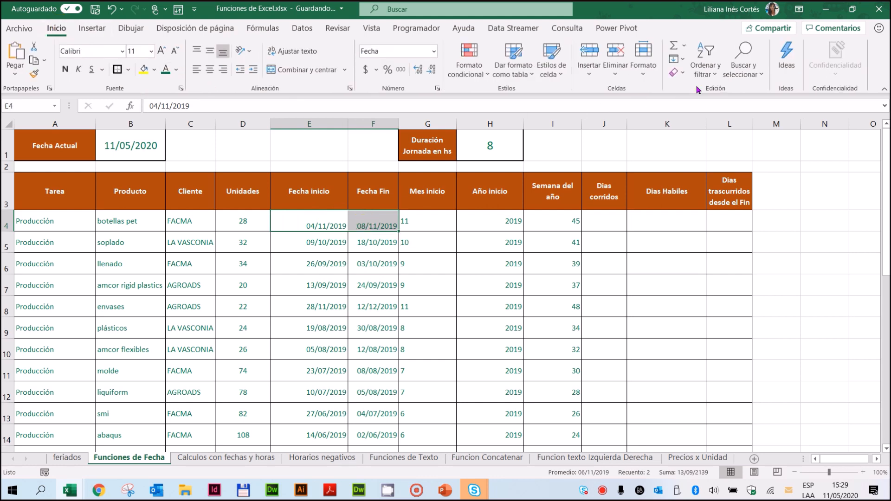
left_click(677, 73)
left_click(701, 105)
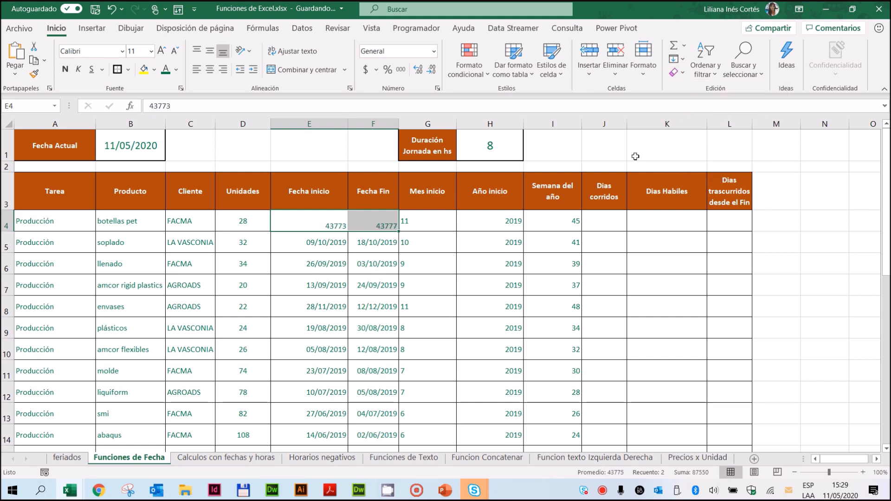
Step: Compare the serial numbers behind the Fecha inicio and Fecha Fin dates in E4 and F4
left_click(313, 222)
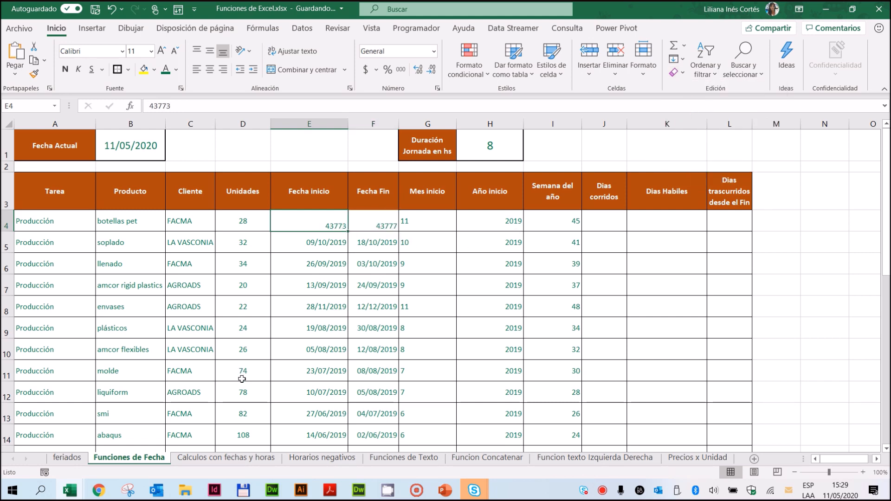
left_click(374, 222)
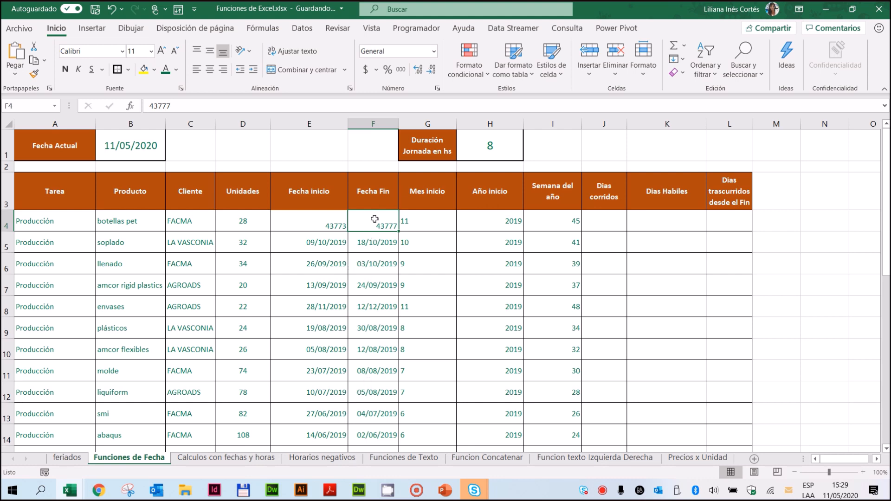
left_click(310, 219)
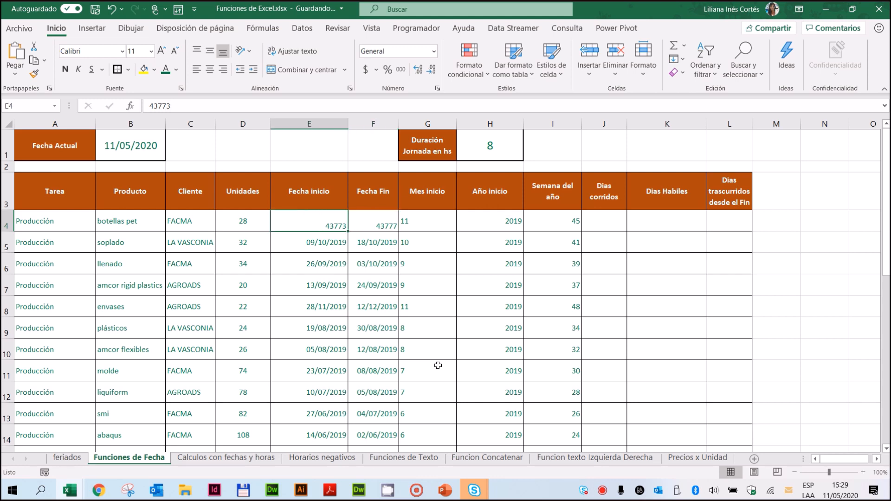
left_click(374, 224)
left_click(339, 222)
left_click(366, 223)
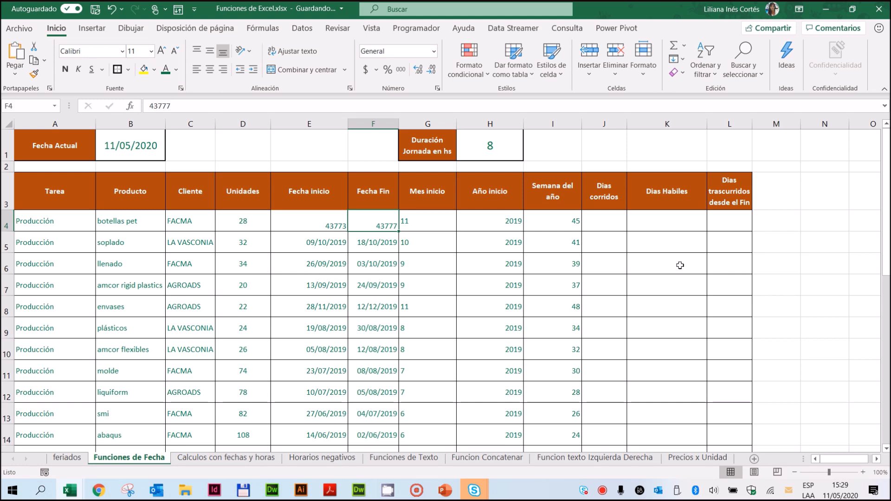
Step: Apply the Fecha number format to E4:F4 and check both dates
left_click_drag(315, 226, 361, 223)
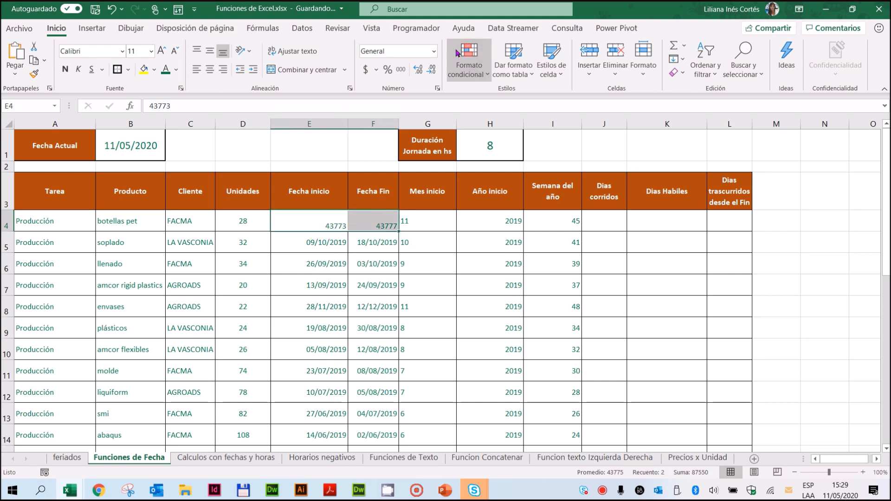
left_click(434, 51)
left_click(418, 184)
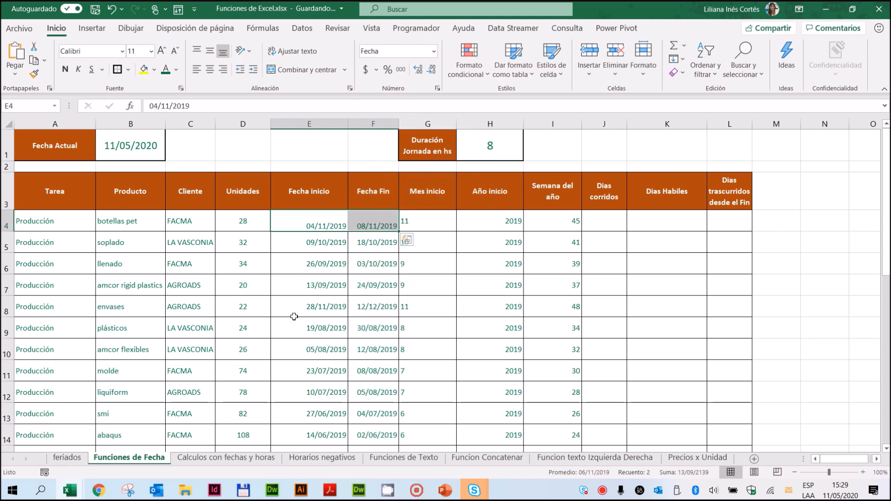
left_click(375, 228)
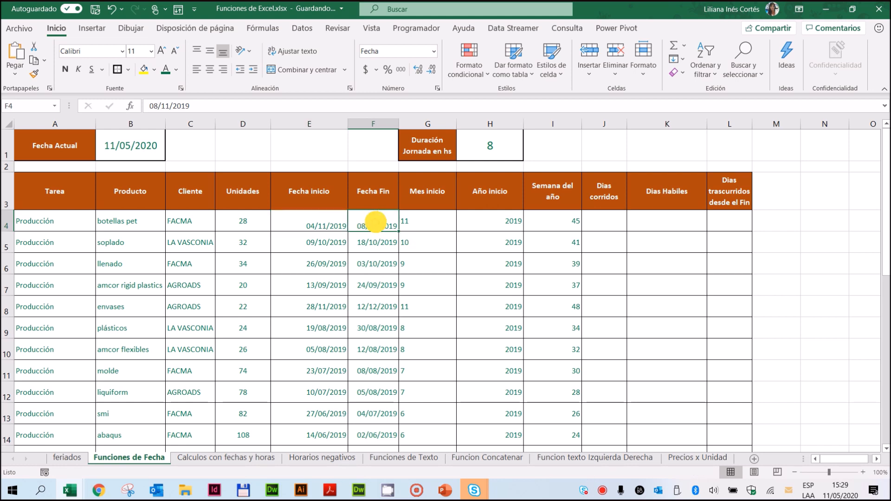
left_click(307, 223)
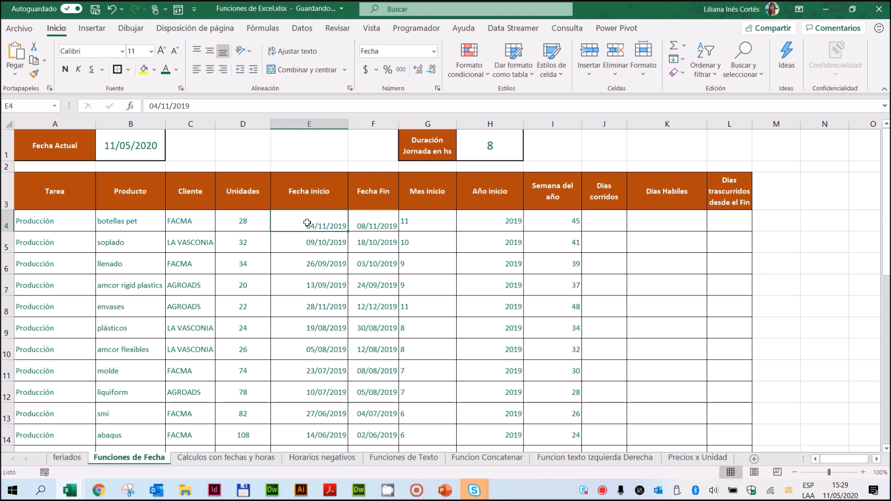
left_click(372, 221)
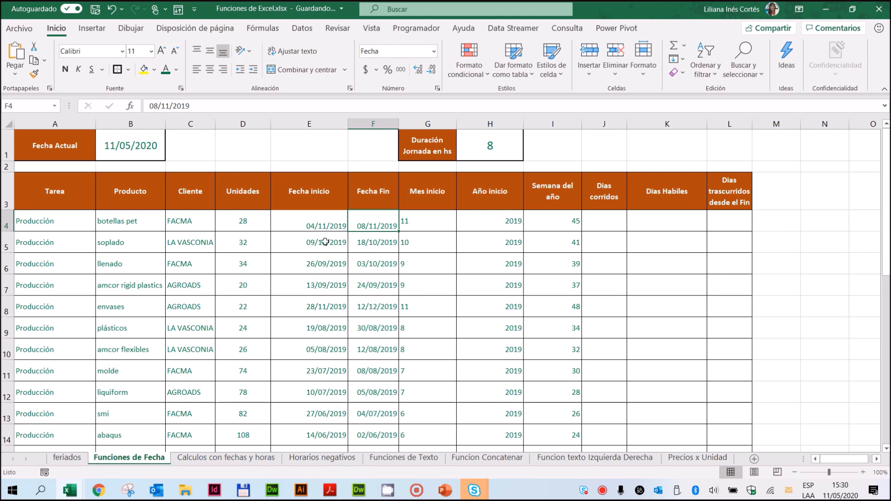
left_click(382, 221)
Step: Enter the formula =F4-E4 in J4 of the Dias corridos column
left_click(619, 222)
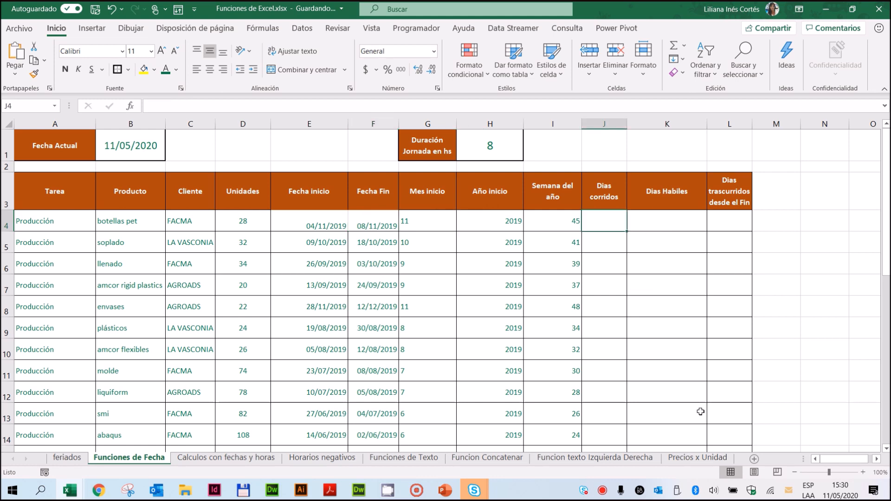
type("=")
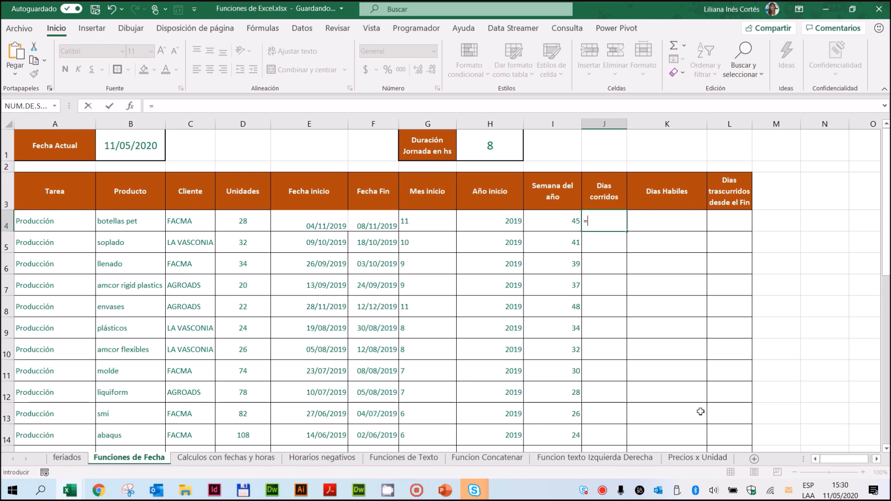
left_click(373, 224)
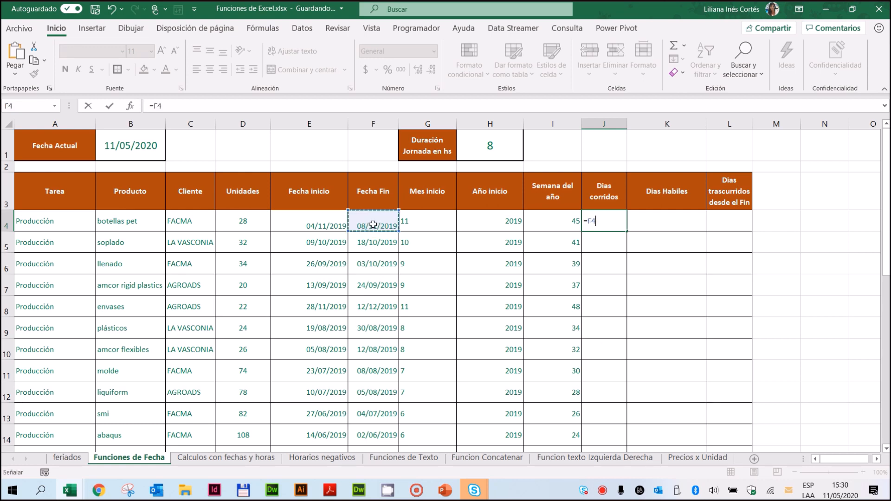
type("-")
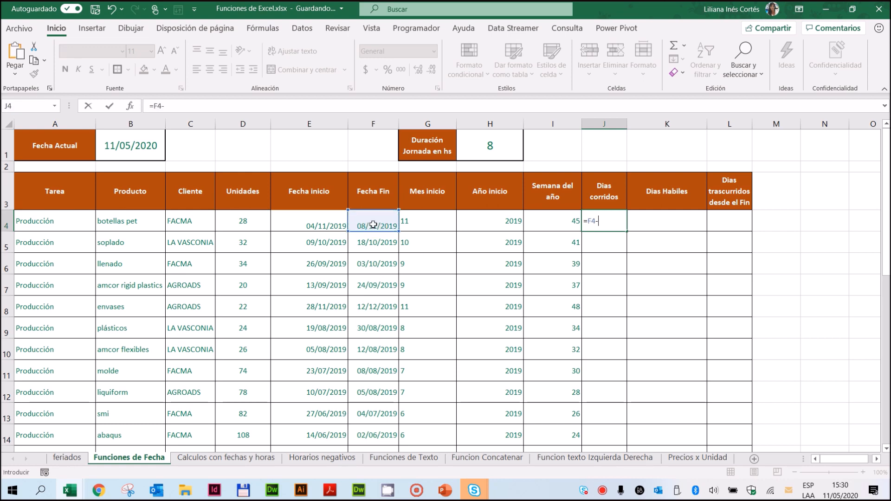
left_click(325, 221)
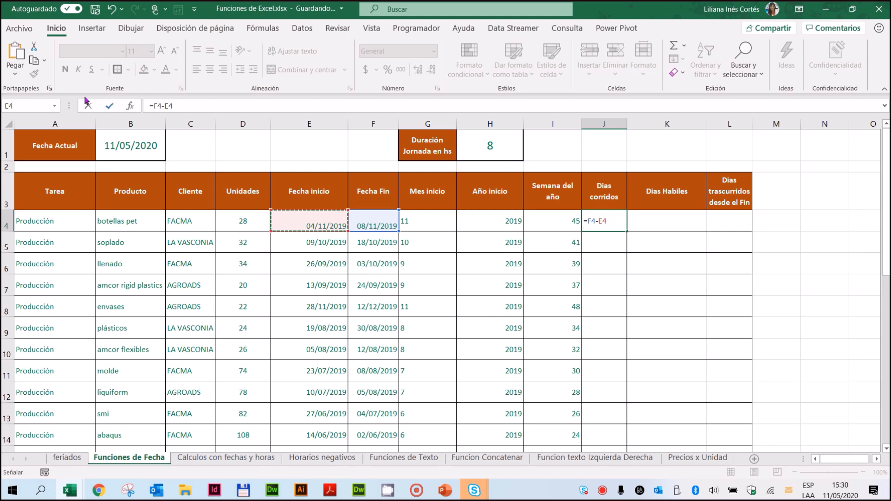
left_click(109, 108)
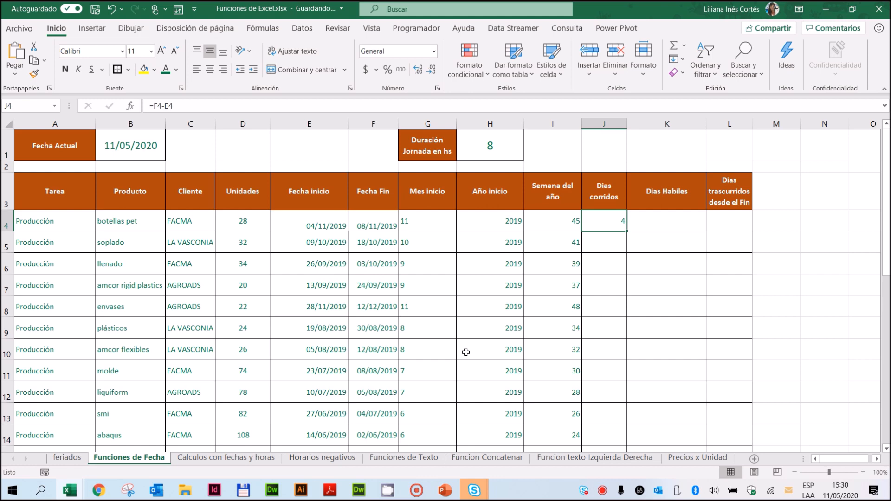
Step: Extend the J4 formula to =F4-E4+1 and fill it down the Dias corridos column to row 32
left_click(185, 104)
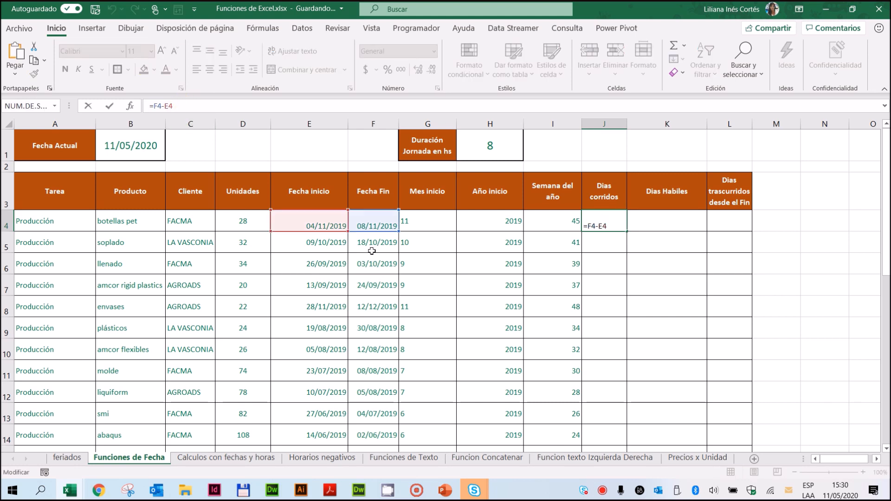
type("+1")
left_click(110, 106)
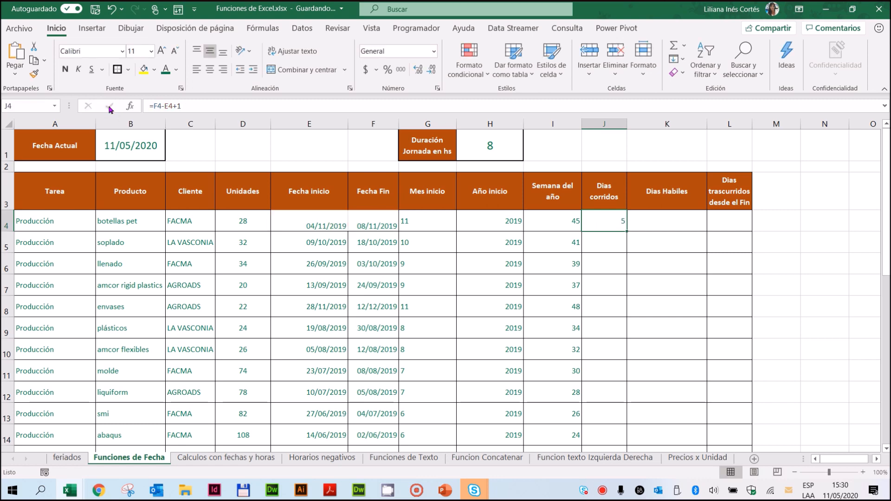
double_click(624, 232)
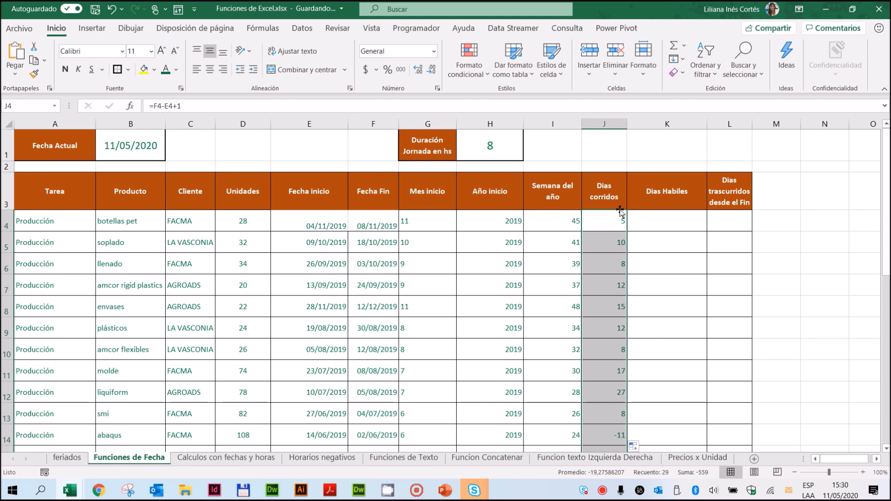
Step: Replace the J4 formula with the DIAS function, using E4 as Fecha_inicial and F4 as Fecha_final
left_click(603, 219)
key("Delete")
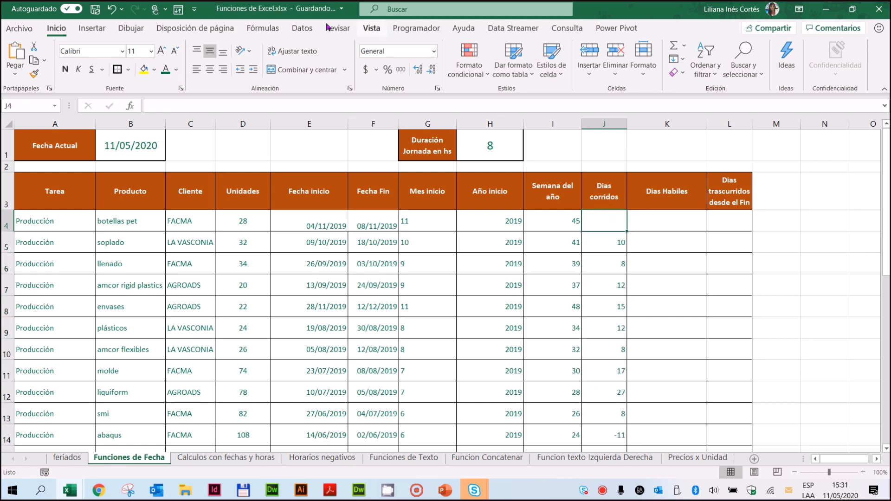
left_click(263, 28)
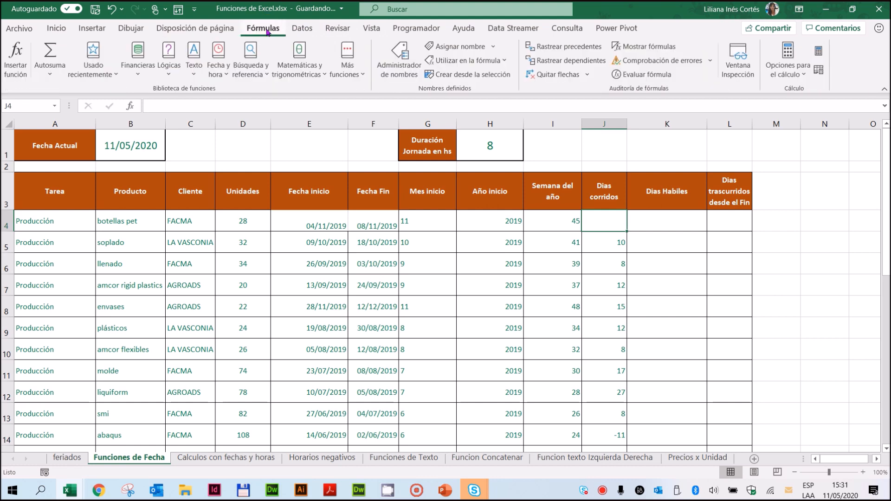
left_click(226, 76)
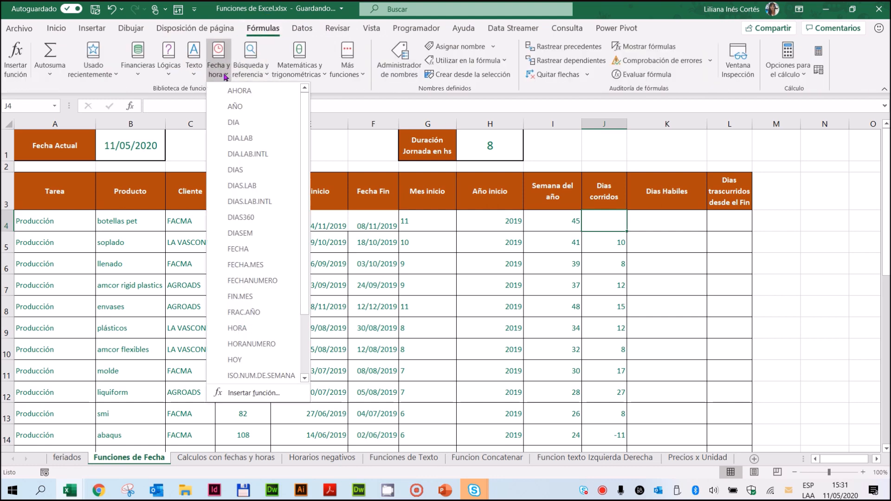
left_click(237, 170)
left_click_drag(485, 129, 436, 245)
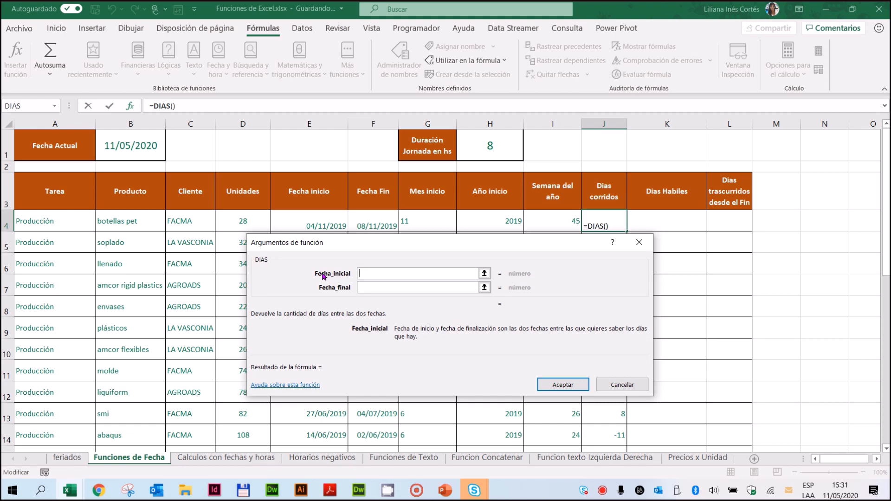
left_click(316, 225)
left_click(367, 286)
left_click(373, 227)
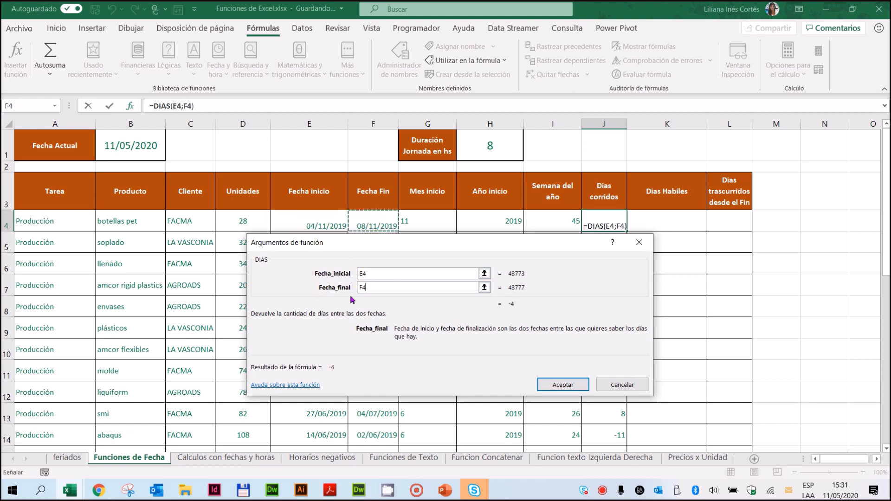
left_click(563, 384)
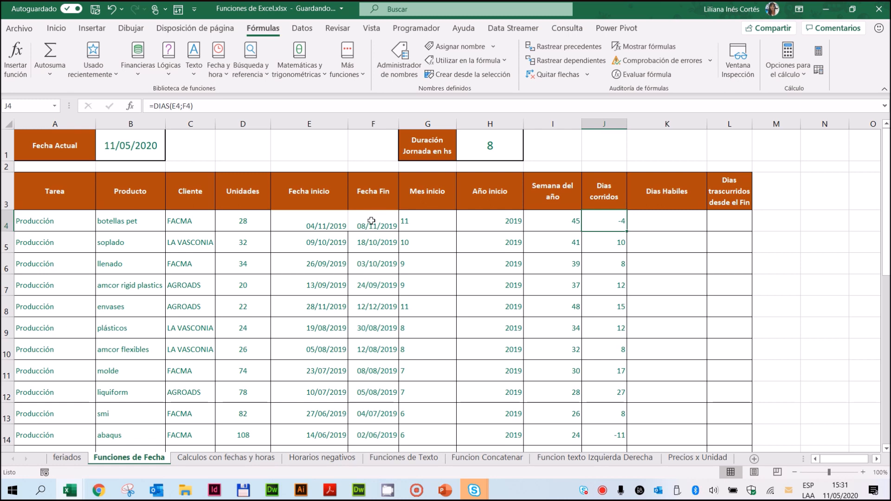
Step: Multiply the DIAS formula in J4 by -1, making it =DIAS(E4;F4)*-1
left_click(209, 106)
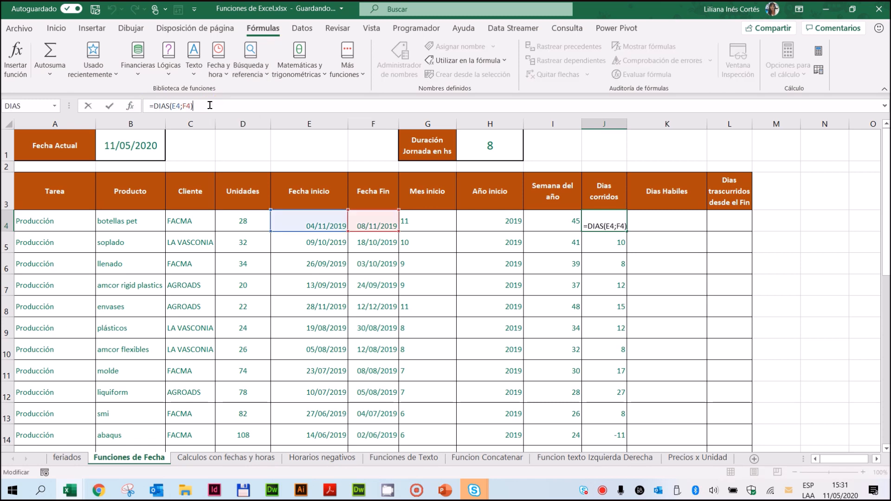
type("*")
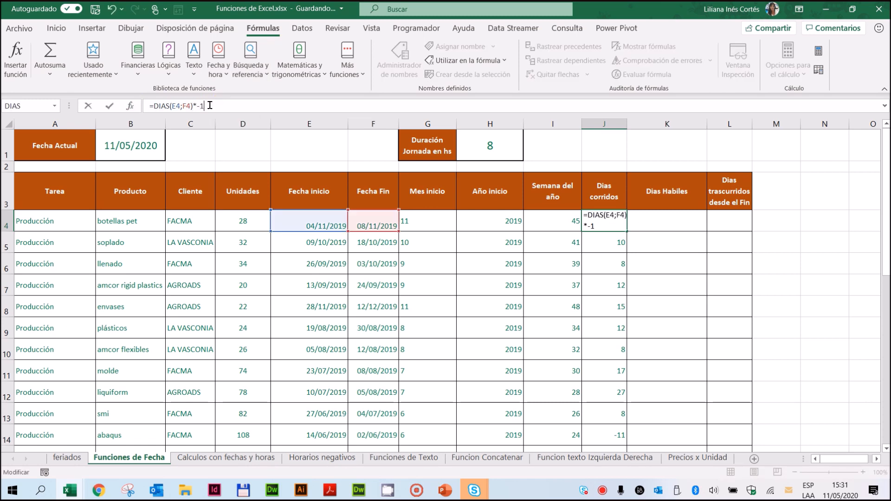
key("ctrl+Return")
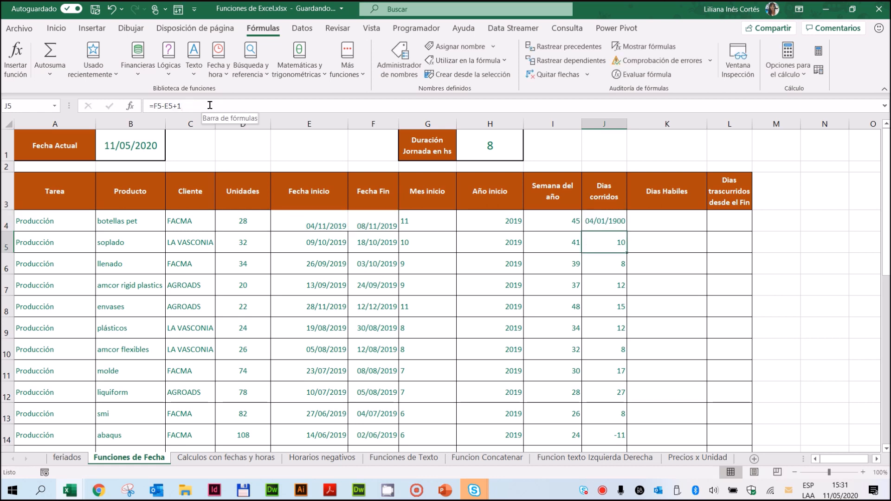
Step: Restore the formula =F4-E4+1 in J4 by copying it up from J5
left_click(599, 242)
left_click_drag(625, 253, 608, 221)
left_click(609, 221)
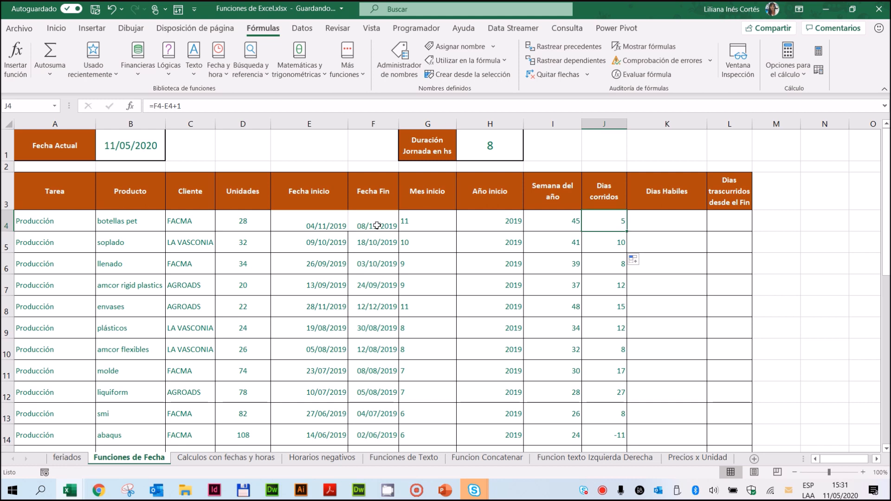
Step: Examine the empty Dias Habiles cell K4 and the start and end dates in E4 and F4
left_click(666, 220)
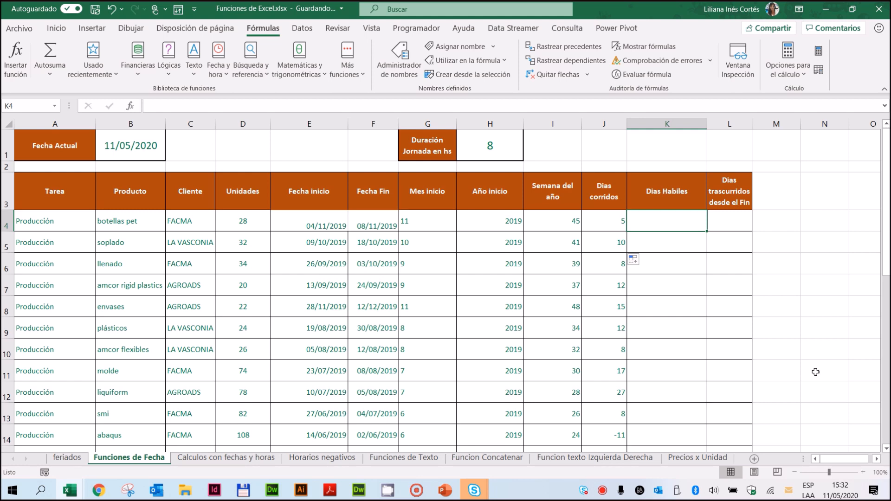
left_click(317, 224)
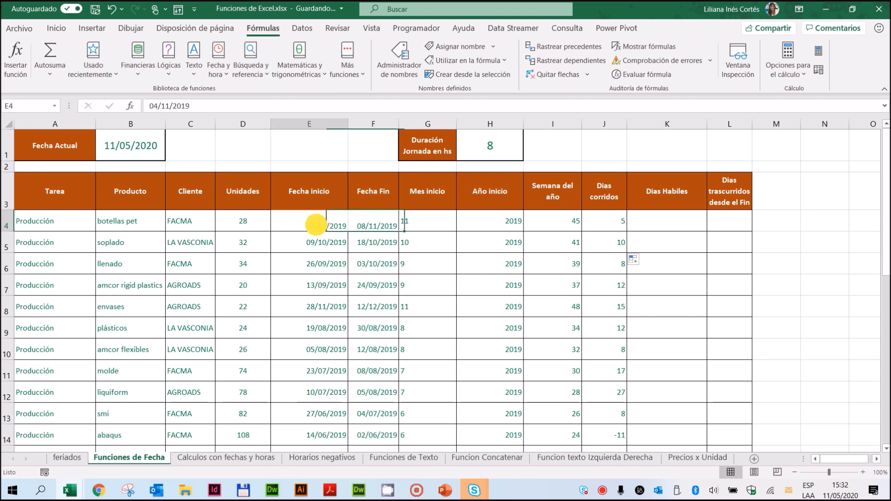
left_click(379, 220)
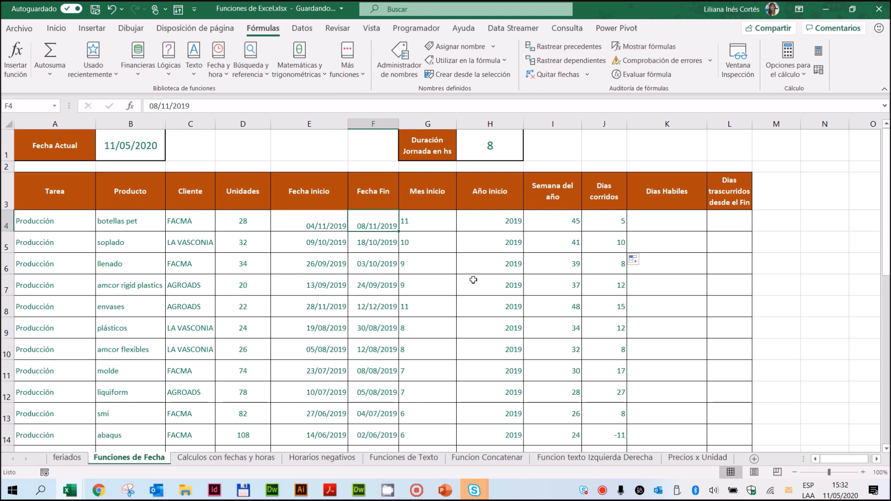
Step: Examine the holiday dates and commemorations on the feriados sheet, from the first 2014 entry to the end of 2020
left_click(65, 458)
left_click(92, 122)
left_click_drag(58, 142, 53, 290)
scroll(54, 284, "down", 7)
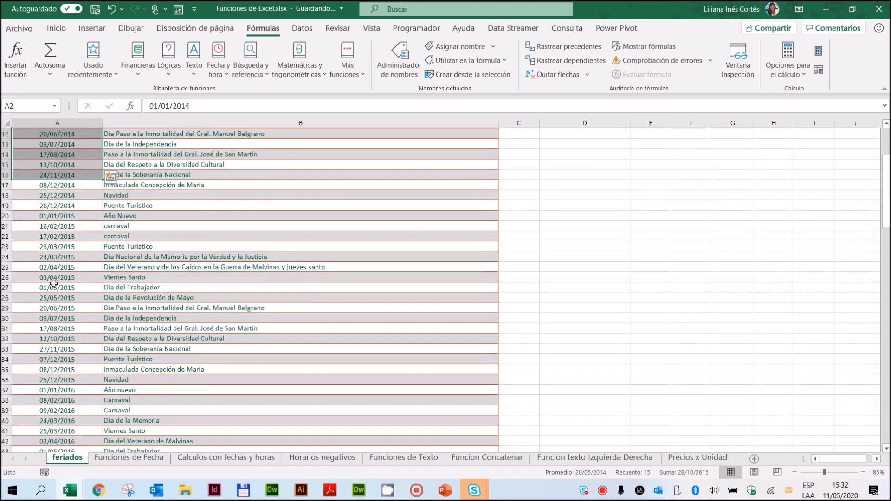
scroll(54, 283, "down", 17)
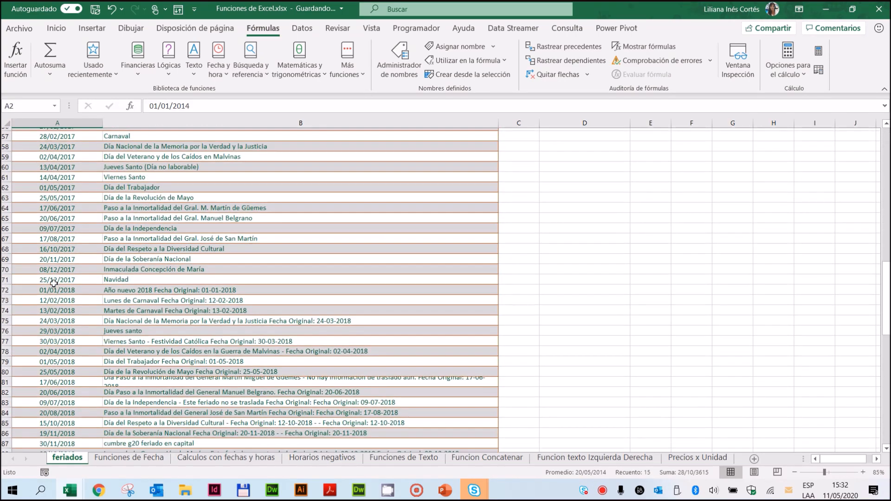
scroll(54, 284, "down", 11)
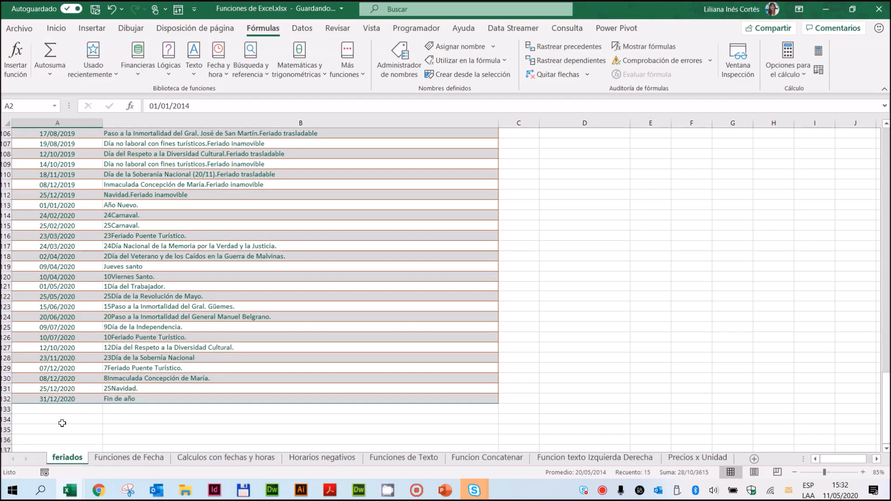
scroll(66, 397, "up", 20)
scroll(67, 396, "up", 11)
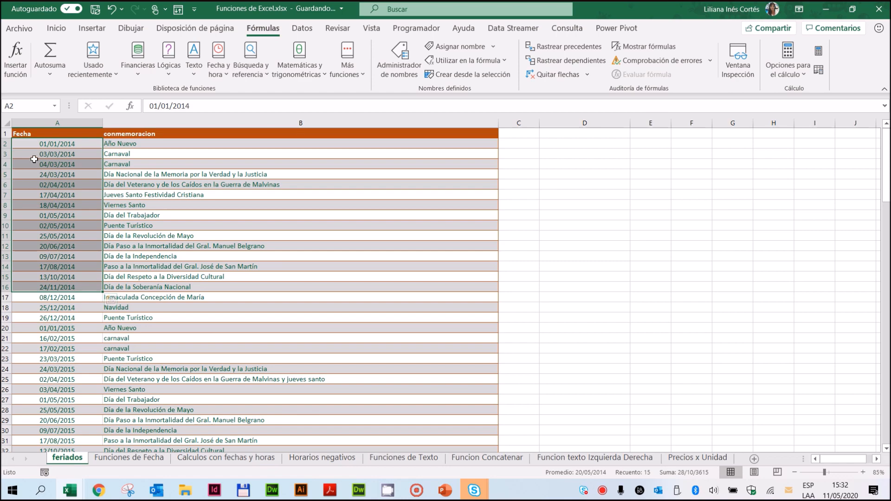
scroll(43, 231, "down", 4)
scroll(44, 232, "down", 20)
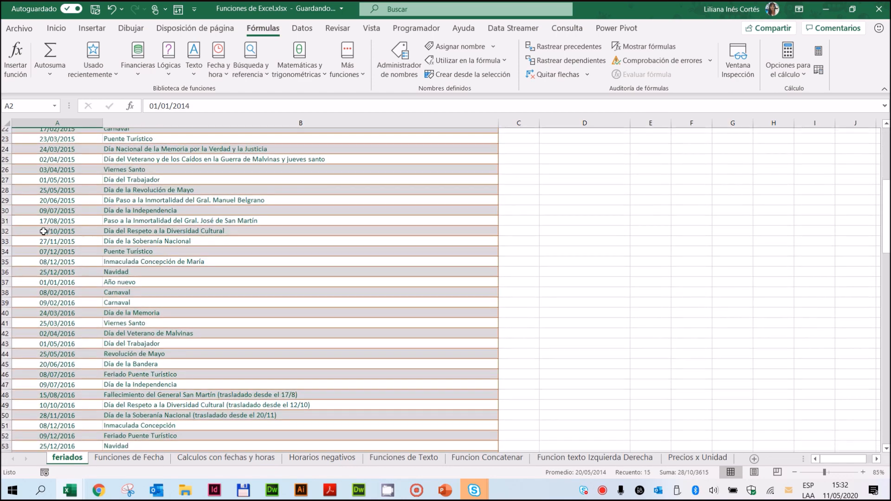
scroll(43, 234, "down", 11)
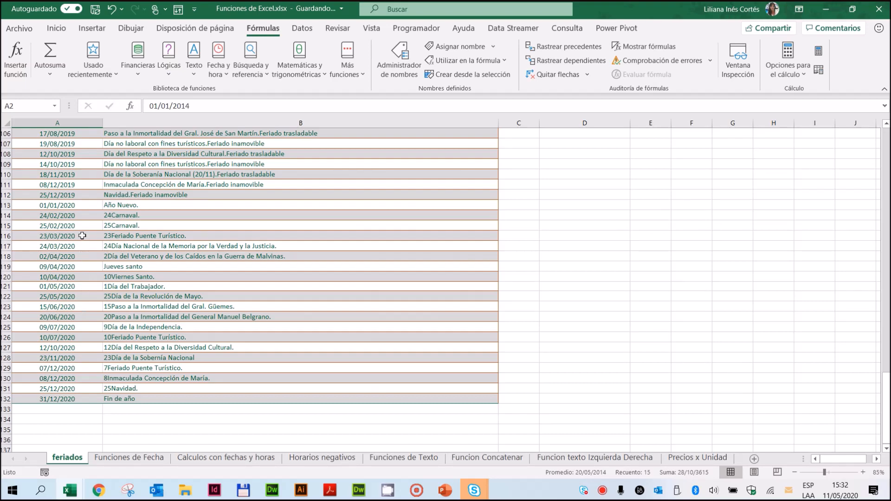
Step: Review the 2020 holiday dates in A113:A132 with their descriptions, including the Jueves santo entry
left_click_drag(69, 205, 57, 399)
left_click_drag(168, 204, 170, 403)
left_click(65, 206)
left_click_drag(65, 206, 59, 399)
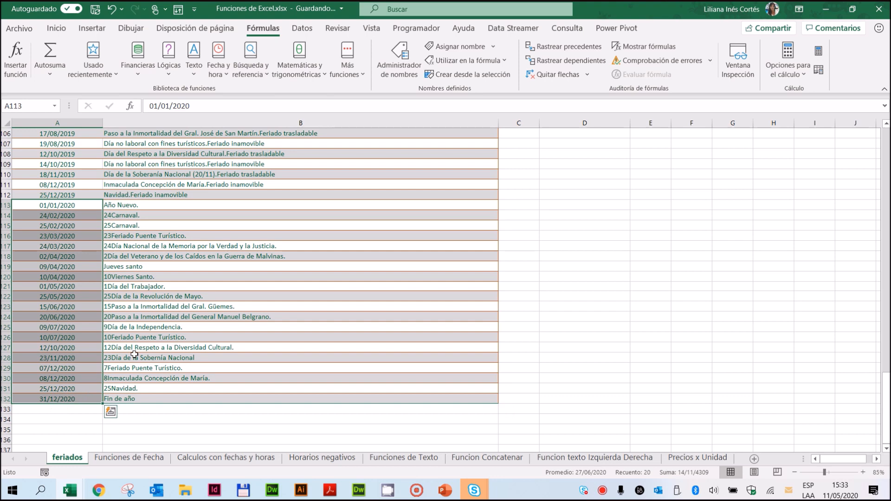
left_click(65, 266)
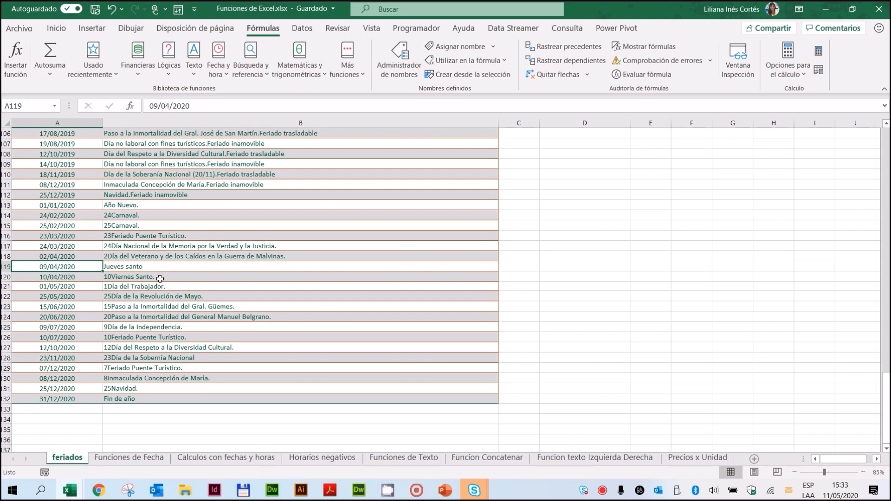
Step: Look back through the holidays of earlier years on feriados and compare the date column with the commemoration column
scroll(73, 253, "up", 20)
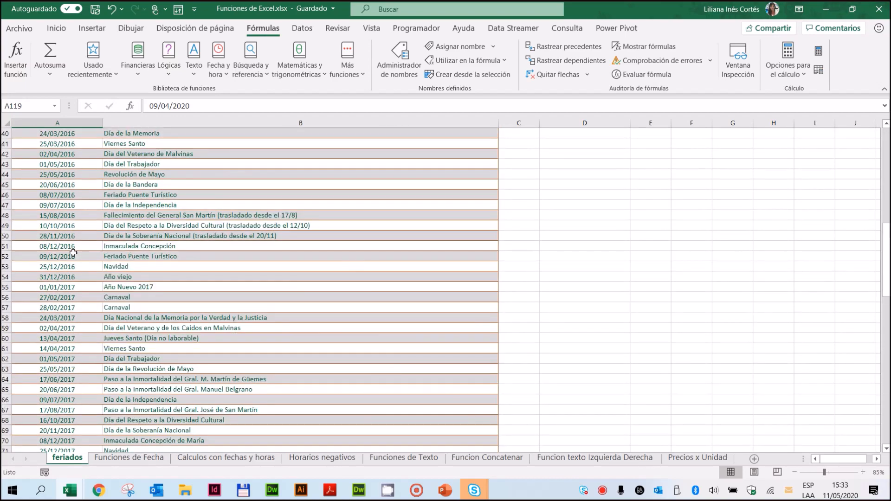
scroll(73, 253, "up", 13)
scroll(73, 253, "down", 12)
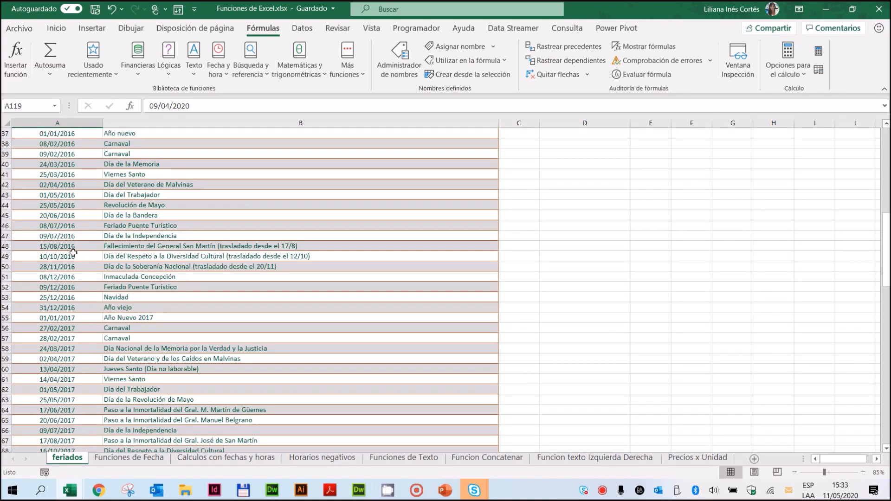
scroll(73, 253, "down", 20)
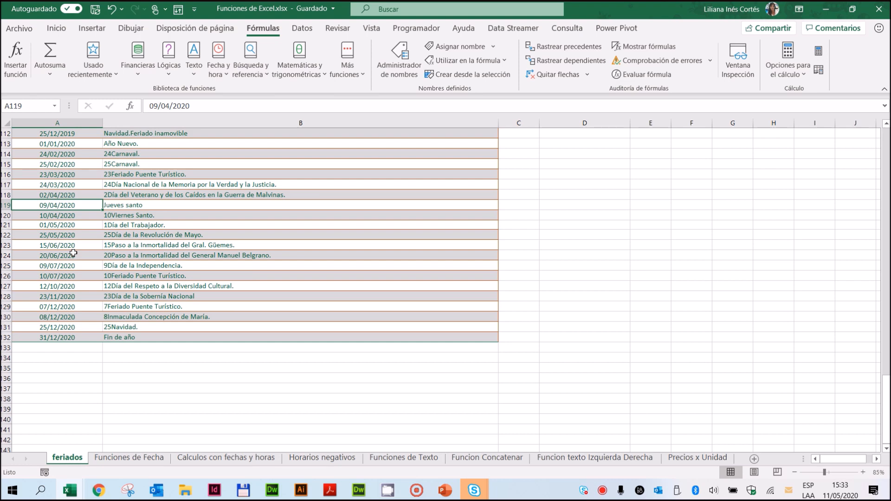
scroll(73, 253, "up", 15)
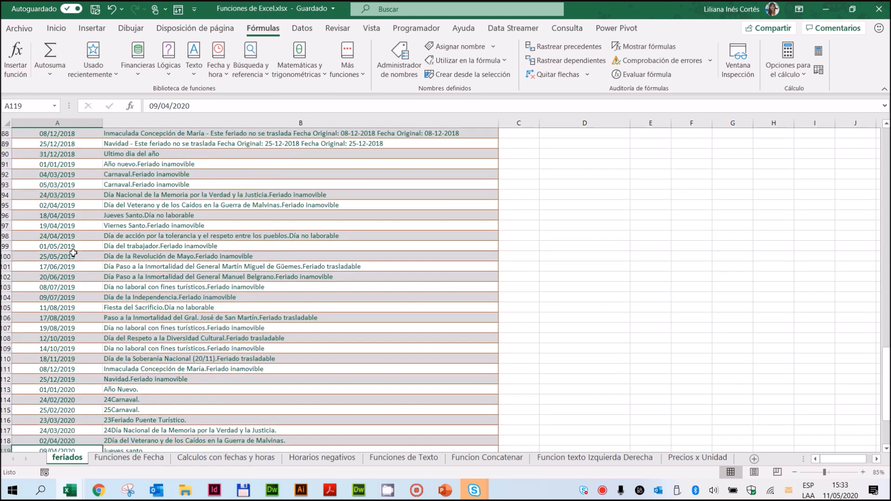
scroll(73, 253, "up", 20)
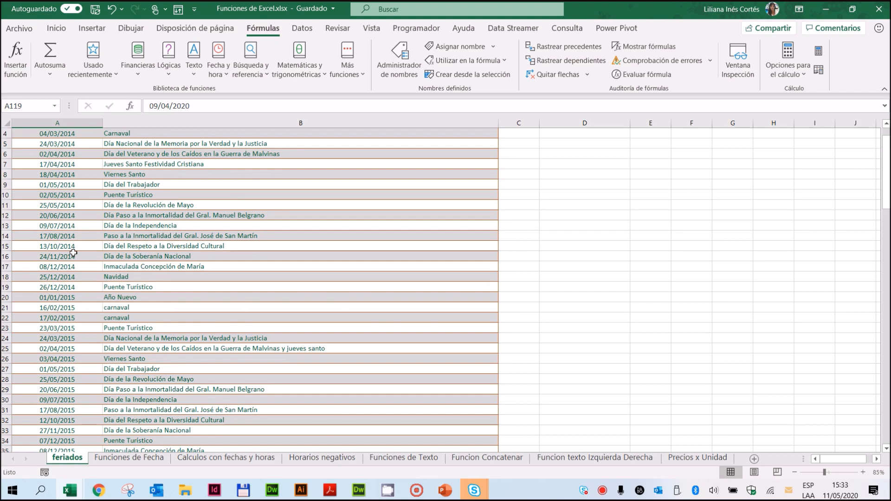
scroll(74, 253, "down", 20)
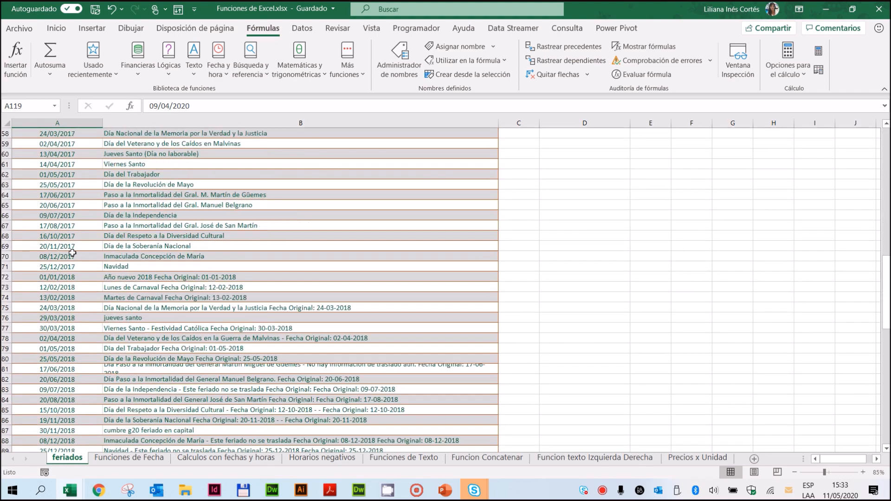
scroll(72, 253, "down", 6)
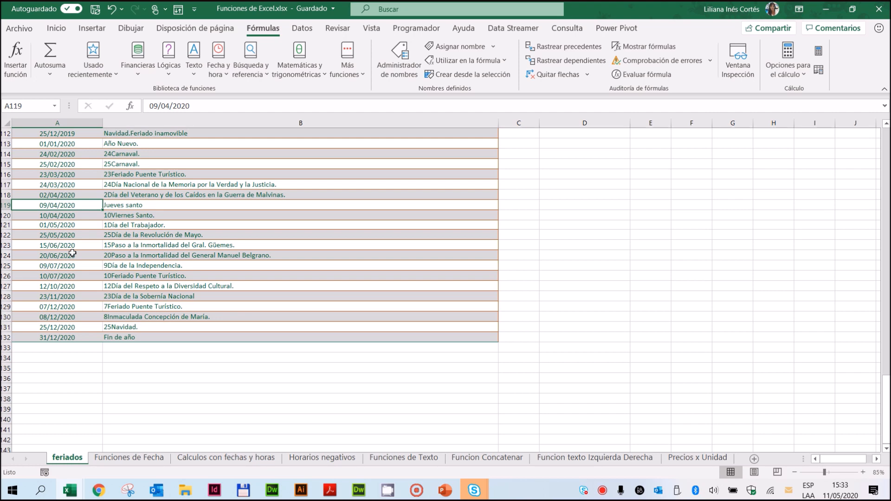
scroll(72, 253, "up", 2)
scroll(73, 253, "down", 2)
left_click_drag(74, 337, 78, 149)
left_click_drag(191, 153, 173, 297)
left_click_drag(56, 177, 51, 258)
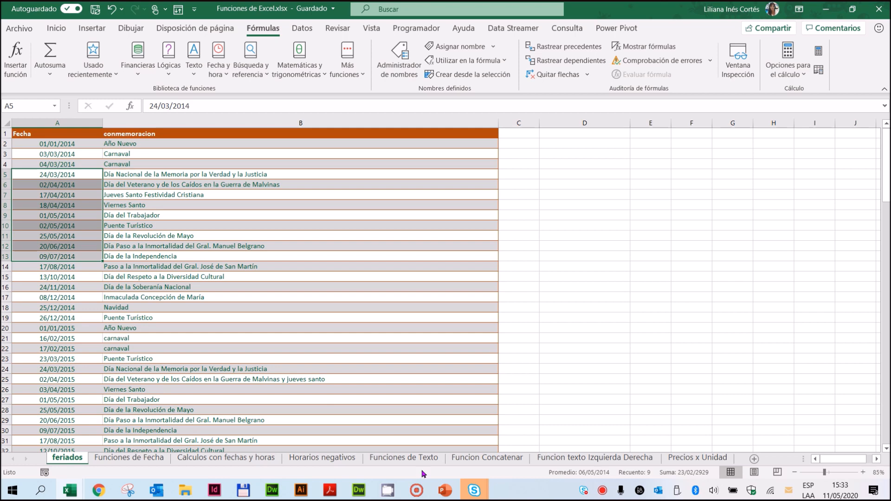
Step: Return to the Funciones de Fecha sheet and review the start and end dates in E4 and F4
left_click(235, 457)
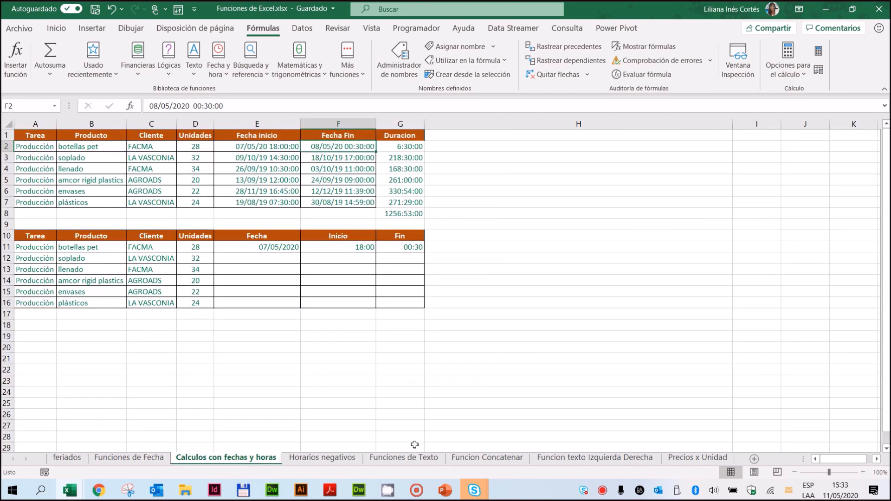
left_click(133, 458)
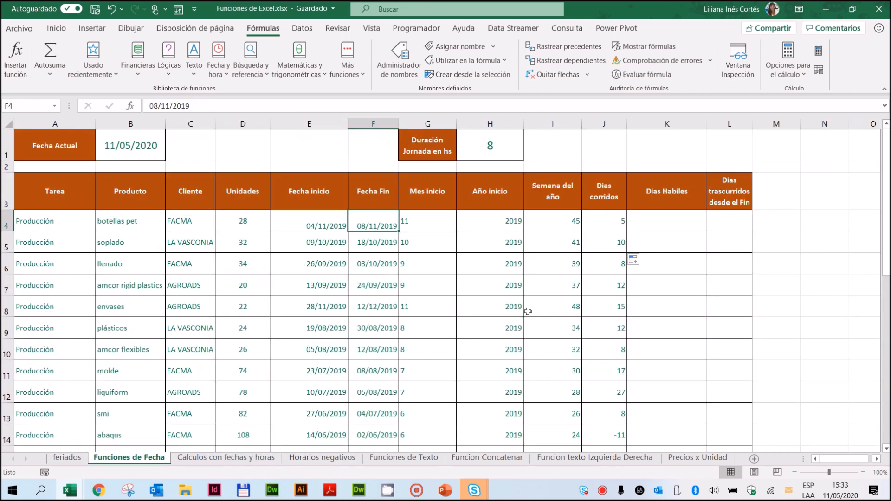
left_click(676, 225)
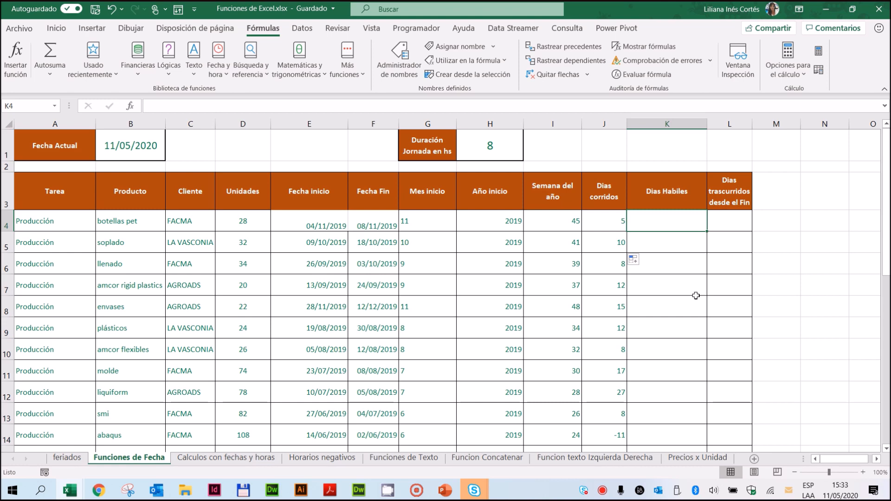
left_click(298, 224)
left_click(372, 222)
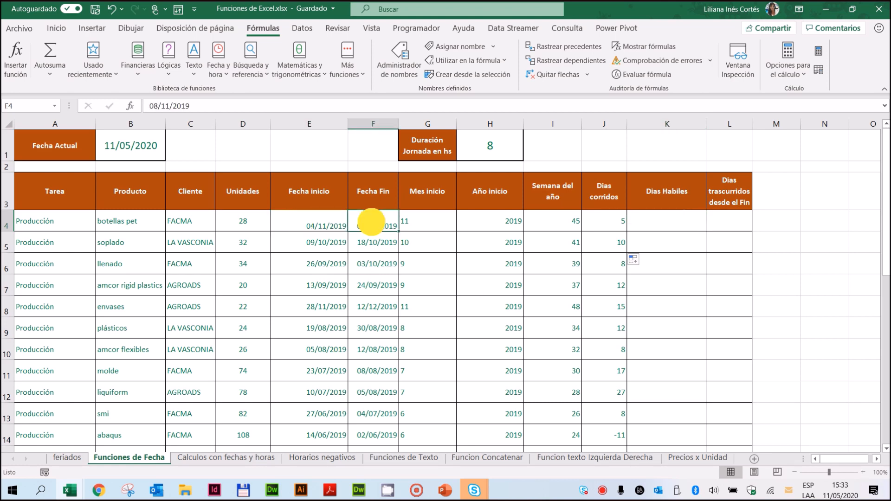
left_click(314, 223, "shift")
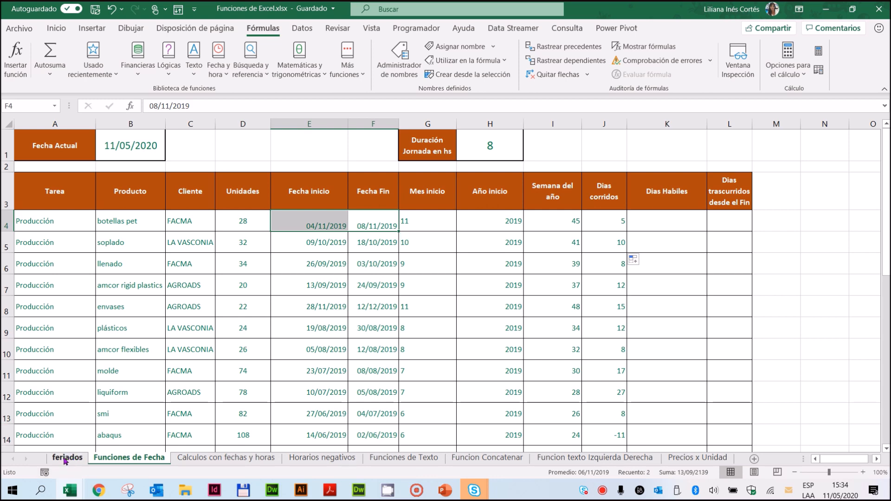
Step: Insert the DIAS.LAB function in K4, with E4 as Fecha_inicial and F4 as Fecha_final
left_click(650, 220)
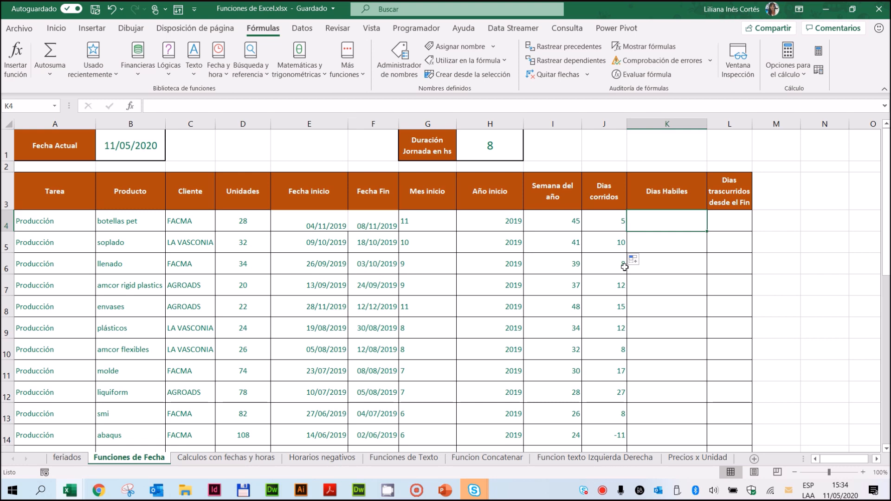
left_click(223, 76)
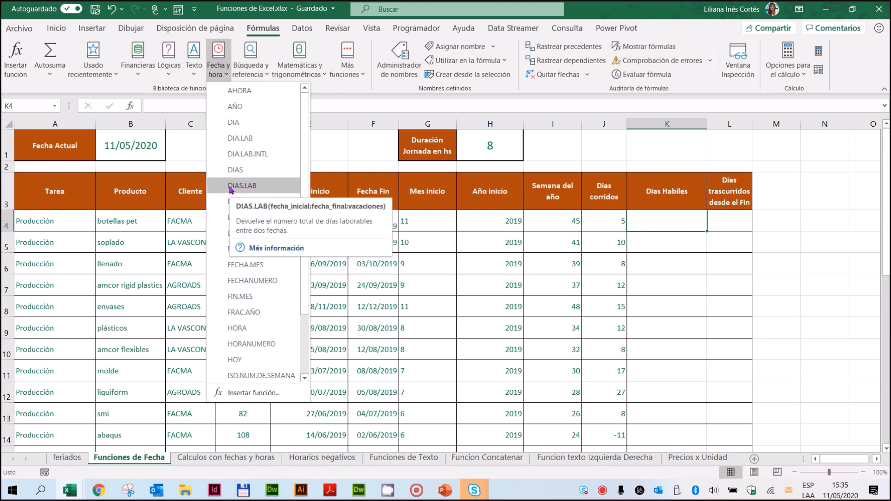
left_click(231, 186)
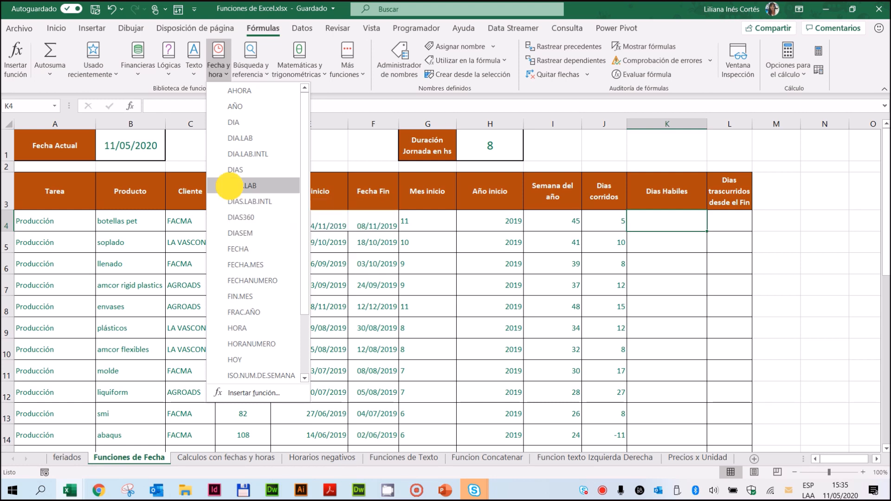
left_click_drag(499, 234, 552, 266)
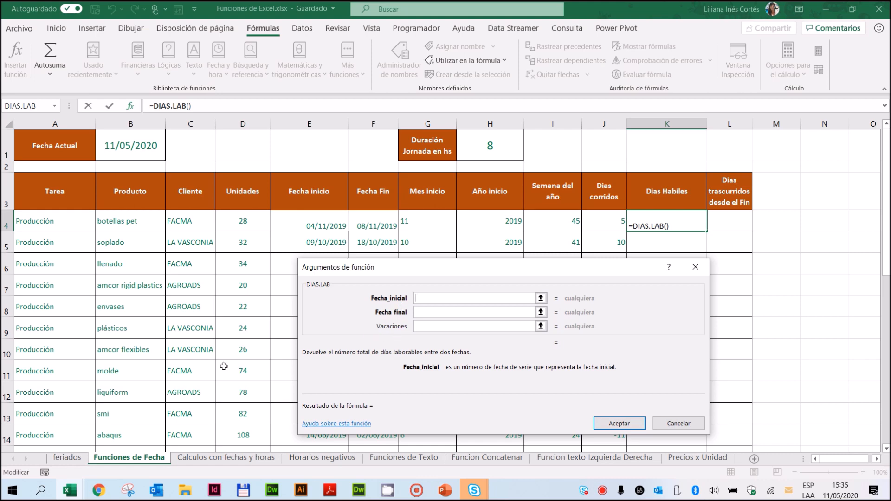
left_click(431, 298)
left_click(319, 223)
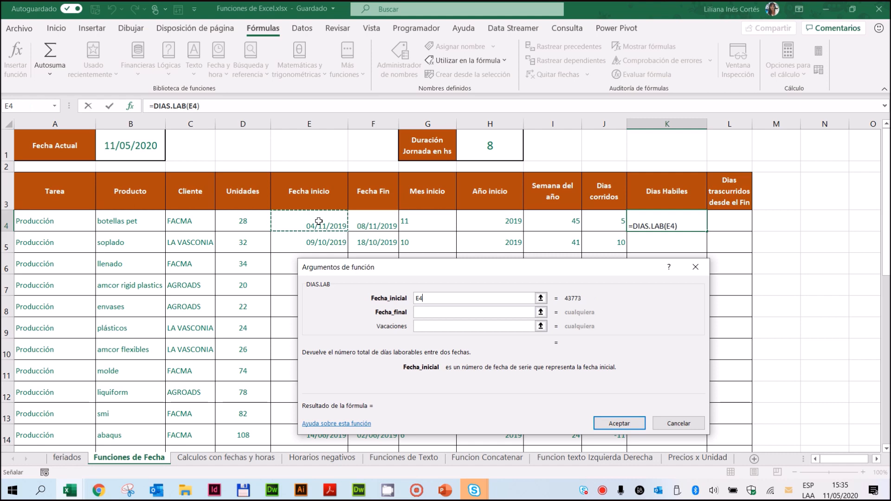
left_click(434, 312)
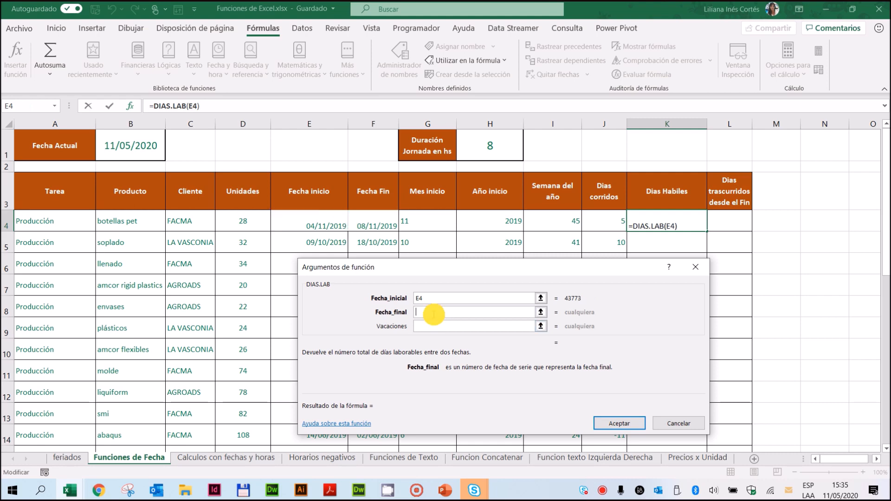
left_click(377, 222)
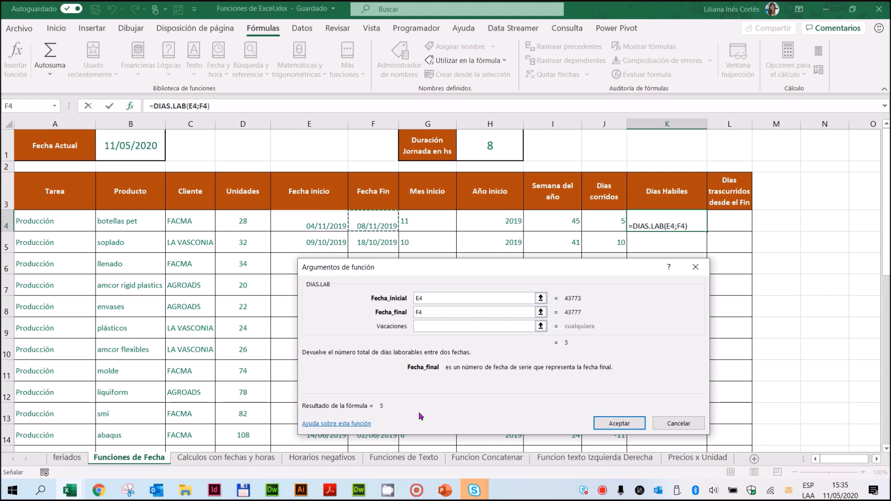
Step: Set the Vacaciones argument of DIAS.LAB to the holiday dates in feriados!A2:A132
left_click(424, 327)
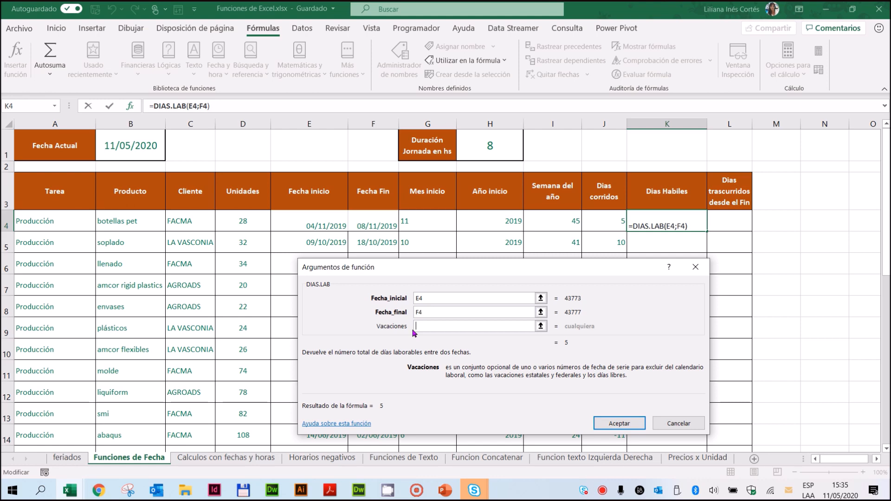
left_click_drag(455, 264, 523, 141)
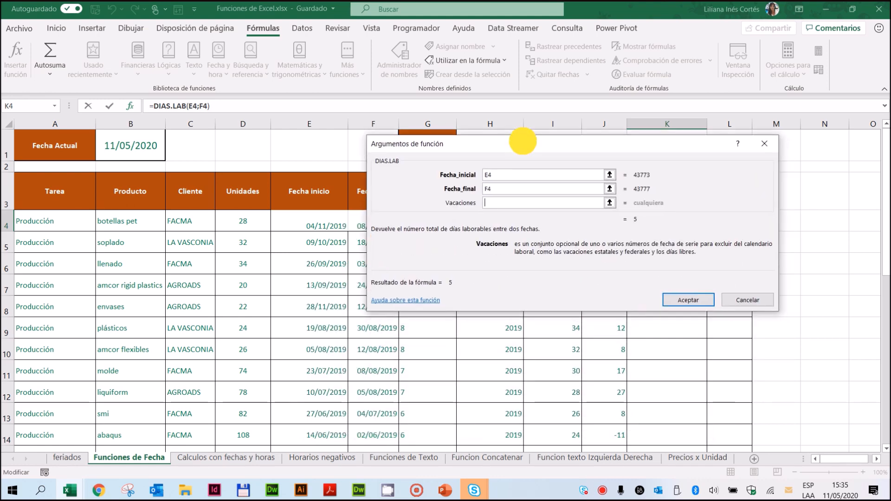
left_click(493, 205)
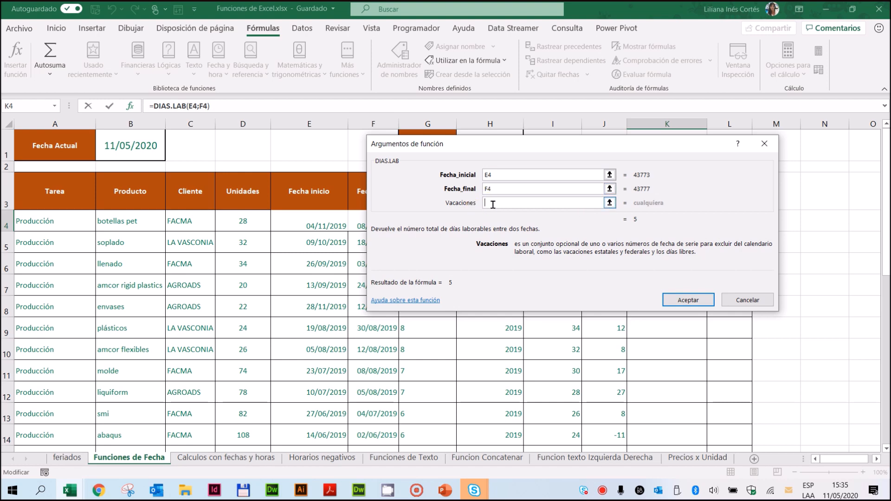
left_click(67, 460)
left_click_drag(60, 137, 19, 419)
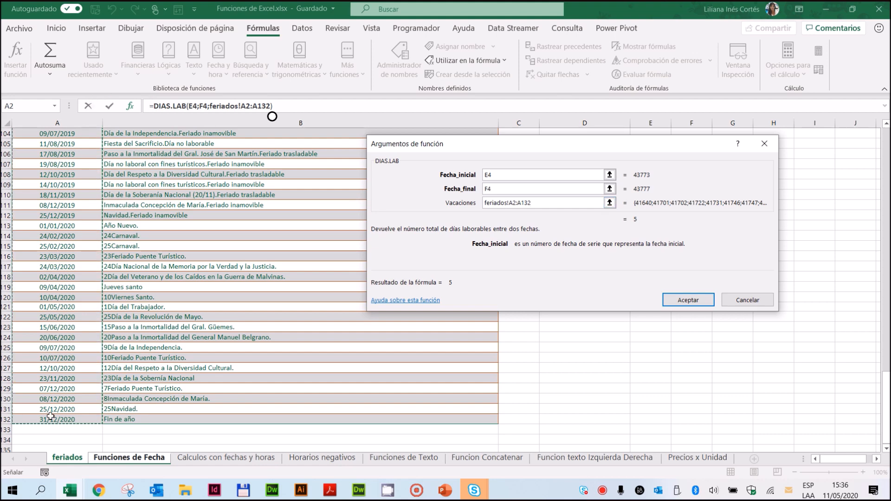
Step: Make the Vacaciones range absolute, as feriados!$A$2:$A$132
left_click(516, 203)
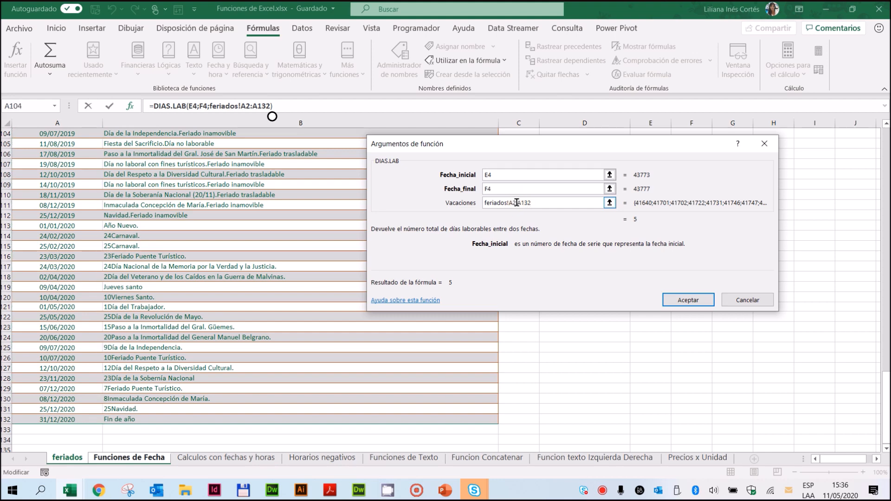
key("F4")
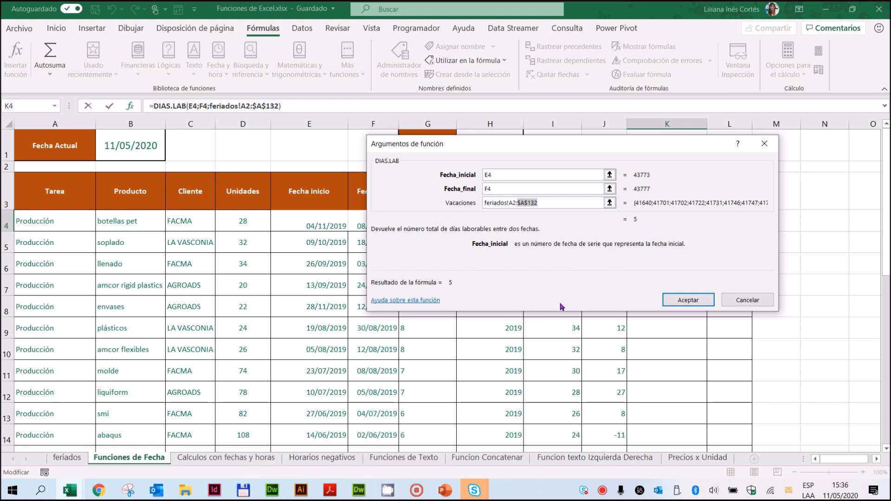
left_click(511, 203)
key("F4")
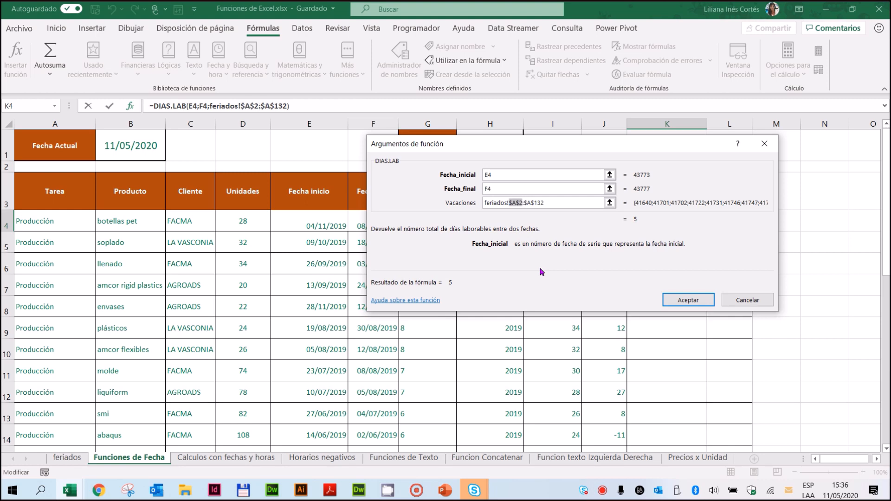
left_click(522, 204)
left_click_drag(523, 203, 362, 183)
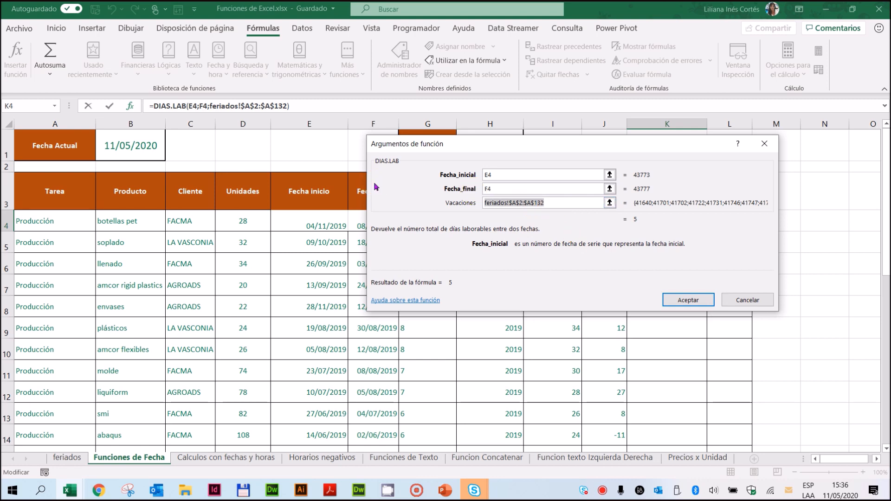
Step: Clear the Vacaciones argument and reselect the holiday dates as the absolute range feriados!$A$2:$A$132
key("BackSpace")
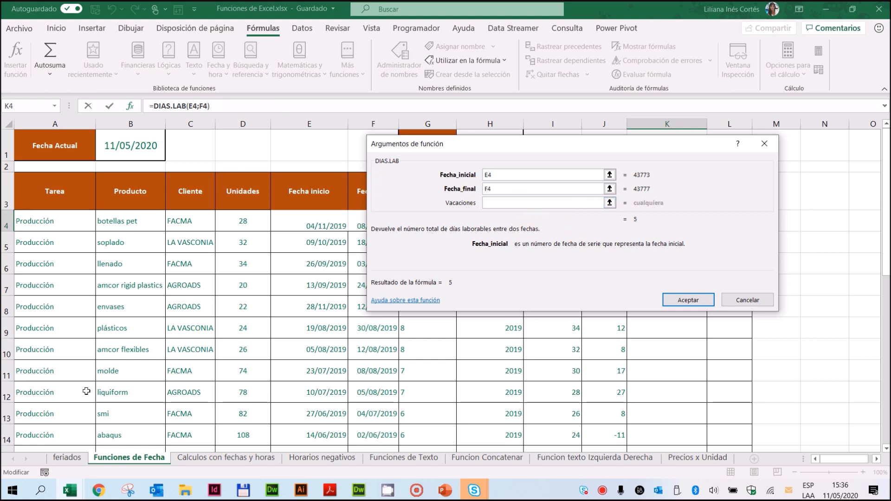
left_click(66, 457)
left_click_drag(61, 419, 67, 142)
left_click_drag(553, 203, 374, 214)
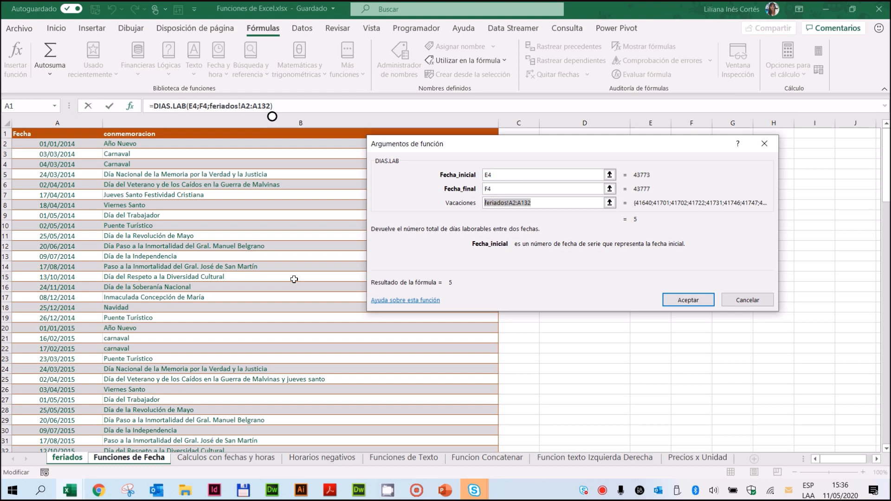
key("F4")
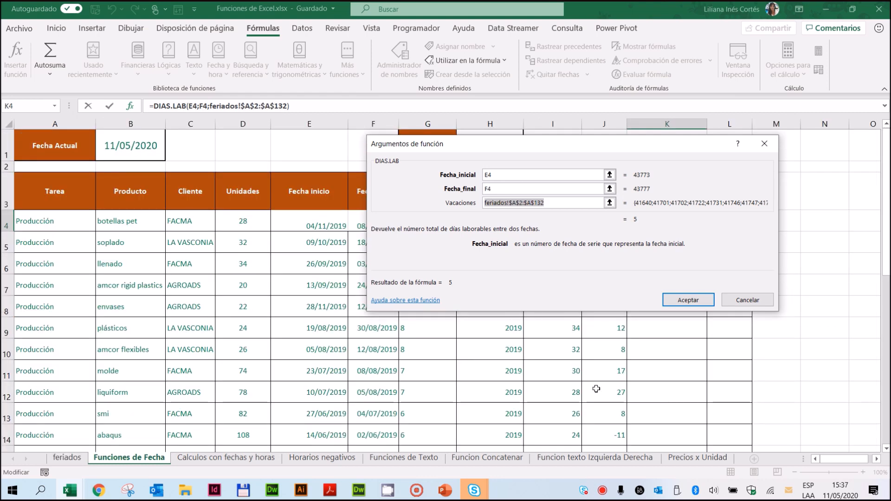
Step: Accept the DIAS.LAB function in K4 and fill it down the Dias Habiles column
left_click(688, 301)
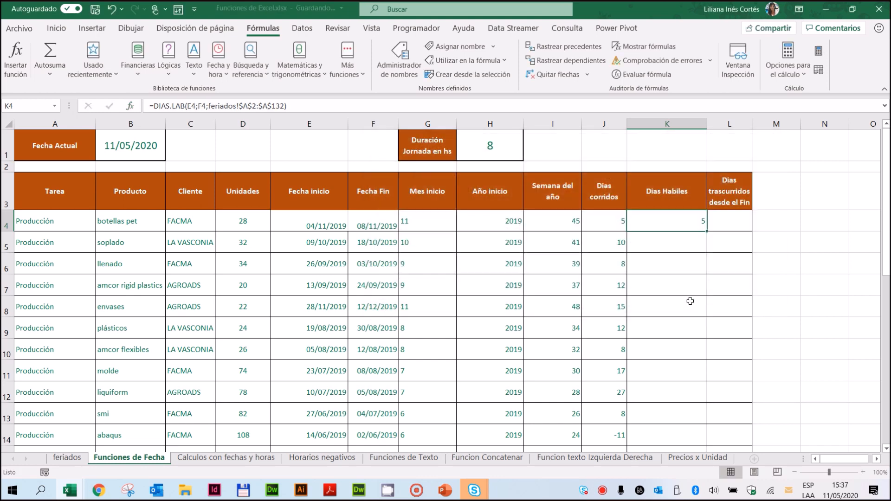
double_click(706, 230)
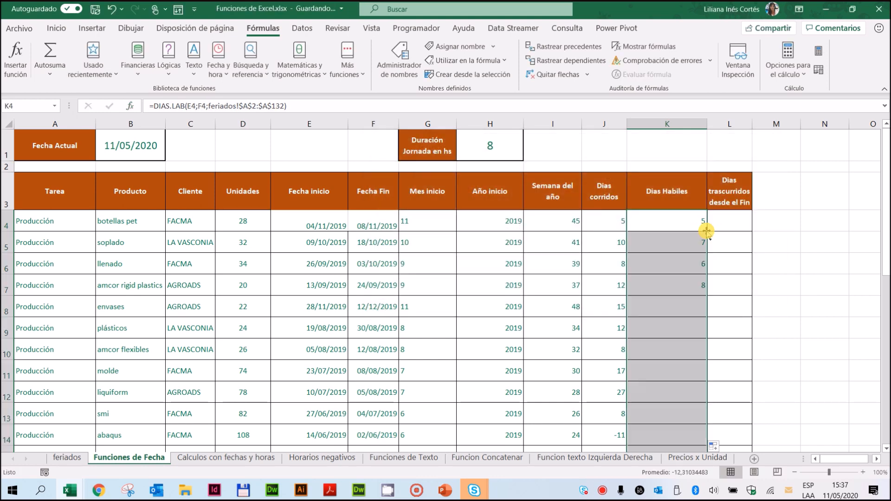
left_click(675, 214)
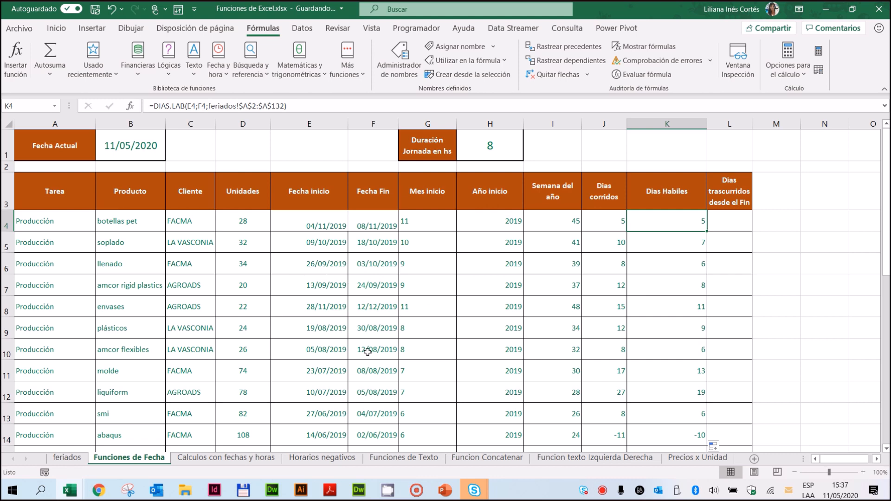
Step: Compare the dates in E4:F4 with the Dias corridos and Dias Habiles values in row 4
left_click_drag(320, 225, 378, 222)
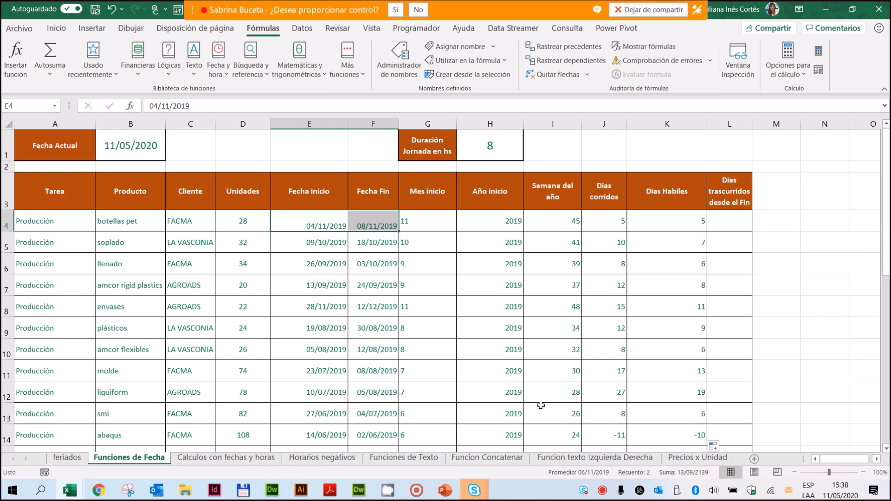
left_click(681, 224)
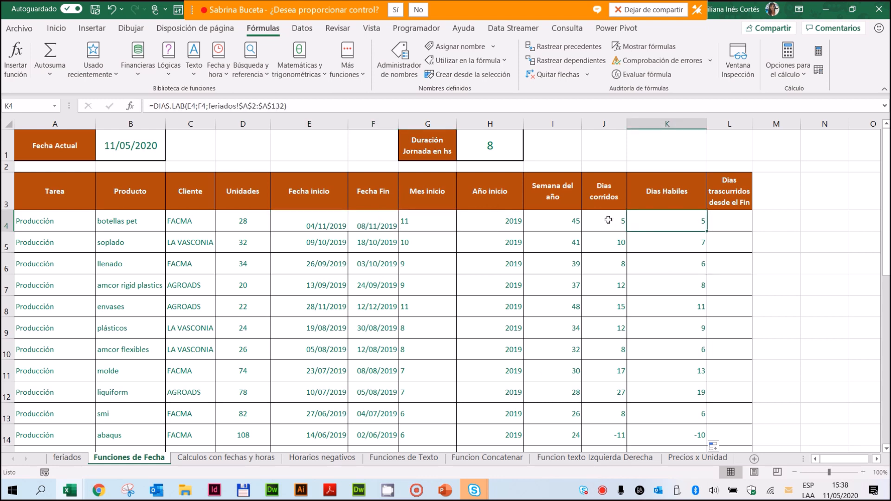
left_click(608, 220)
left_click(667, 222)
left_click(328, 223)
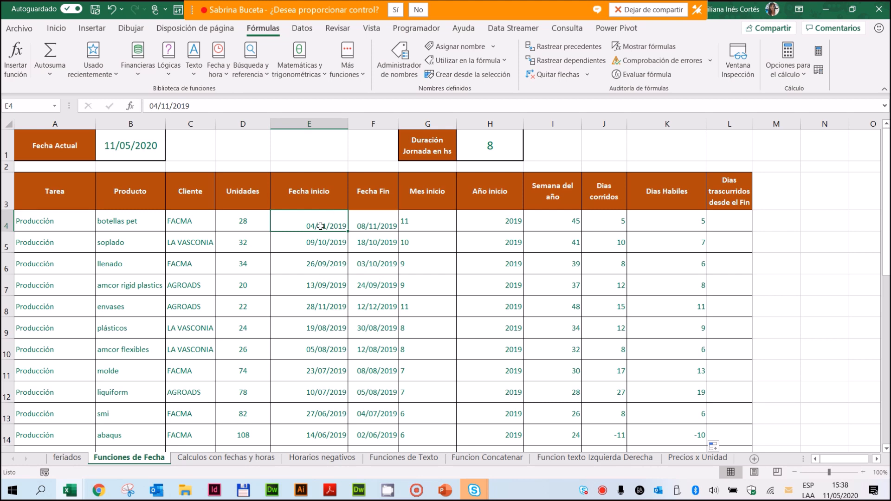
Step: Format the dates in E4:F4 as long dates and widen columns E and F to fit them
left_click_drag(320, 226, 370, 224)
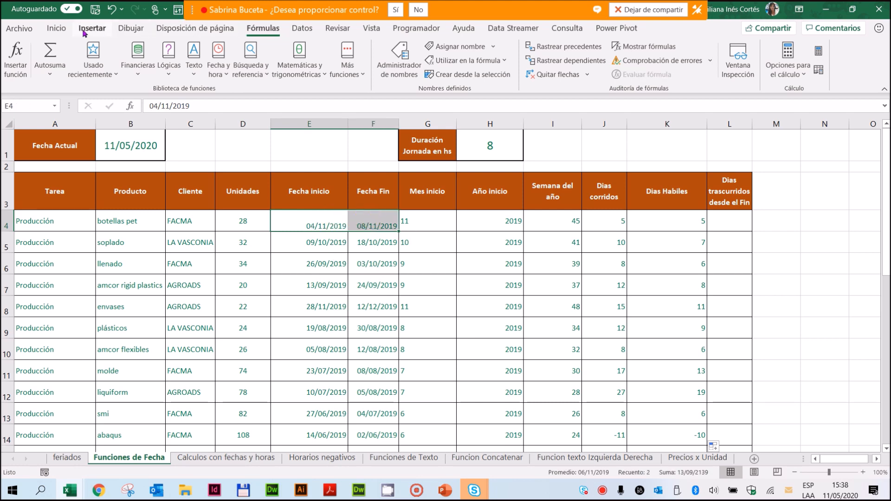
left_click(56, 29)
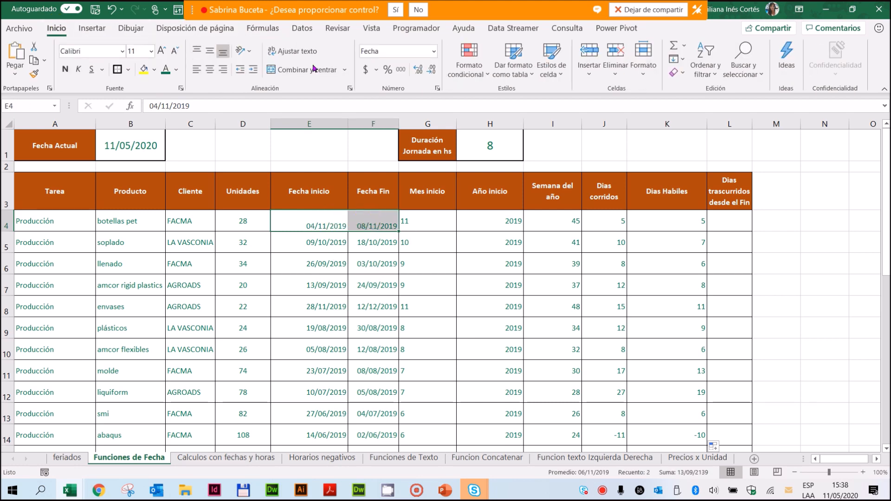
left_click(434, 51)
left_click(436, 208)
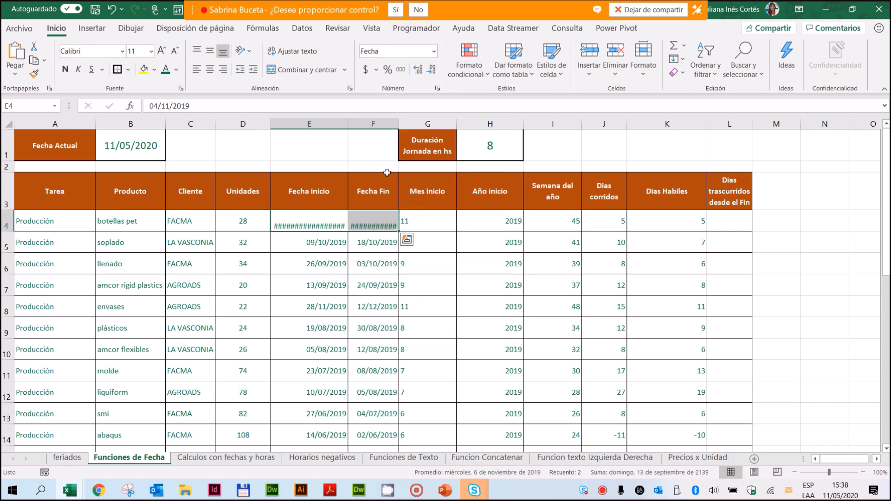
left_click_drag(349, 123, 504, 119)
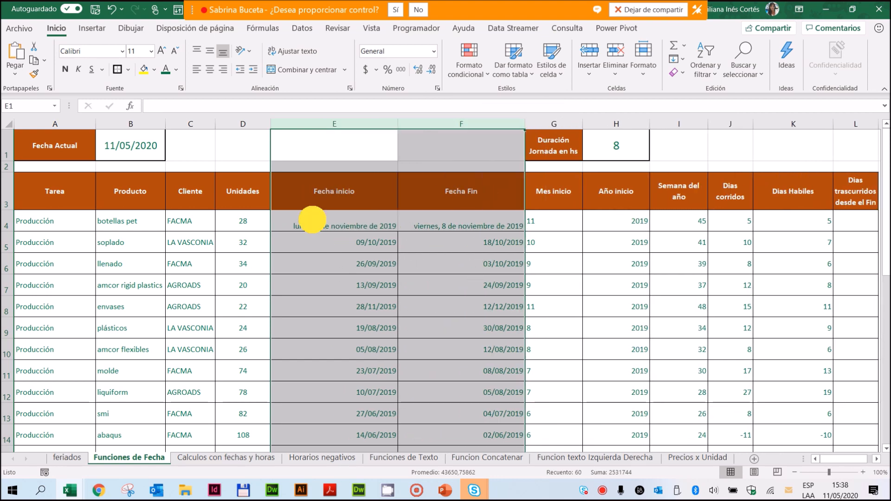
Step: Check the weekdays of the dates in E4 and F4 against the day calculations in J4 and K4
left_click(312, 219)
left_click(465, 226)
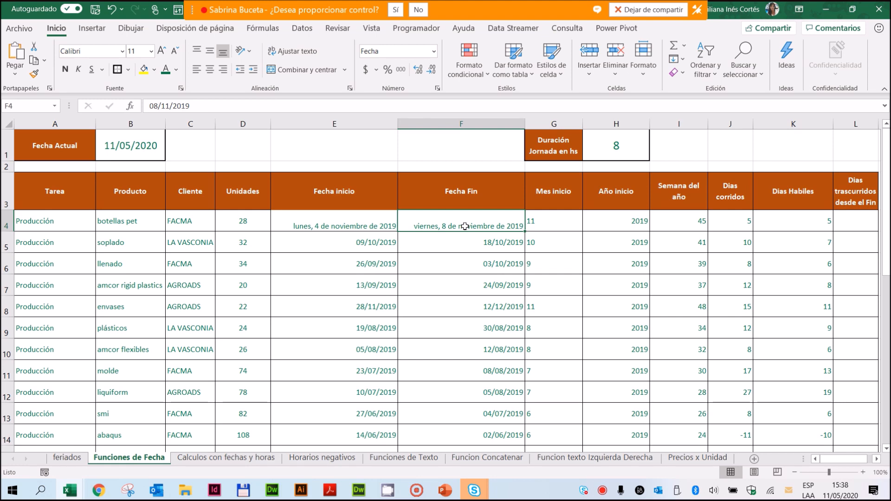
left_click(808, 224)
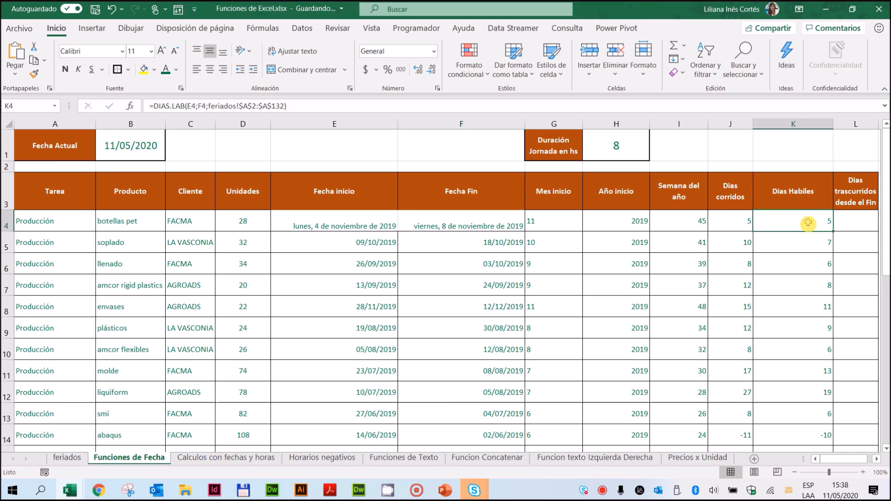
left_click(877, 458)
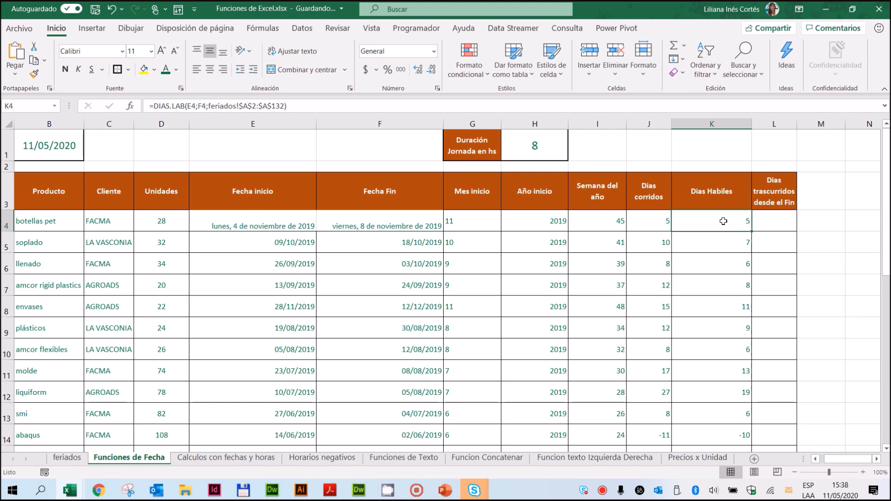
left_click(665, 224)
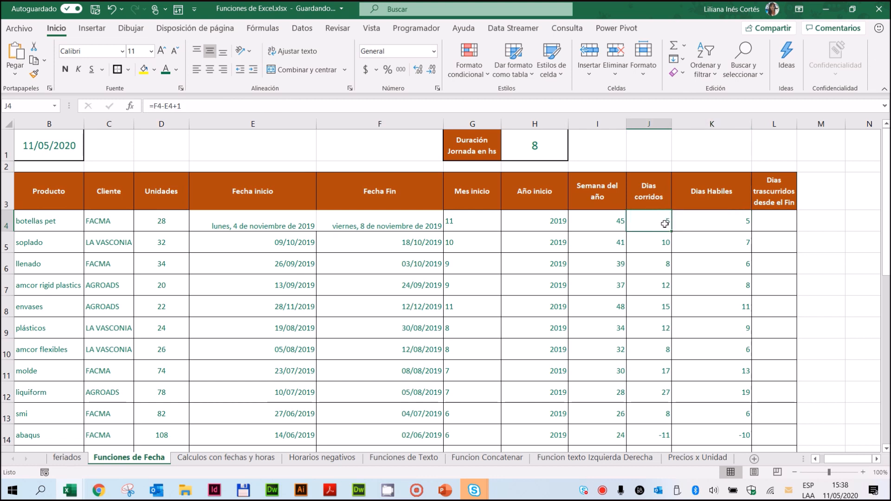
left_click(713, 224)
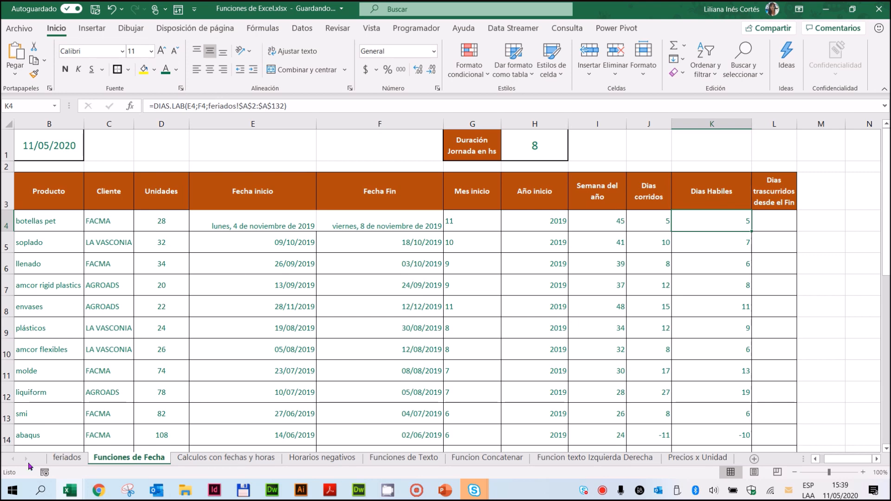
Step: Add the dates 05/11/2019 and 06/11/2019 below the holiday list on the feriados sheet, in A133 and A134
left_click(65, 458)
scroll(197, 324, "down", 7)
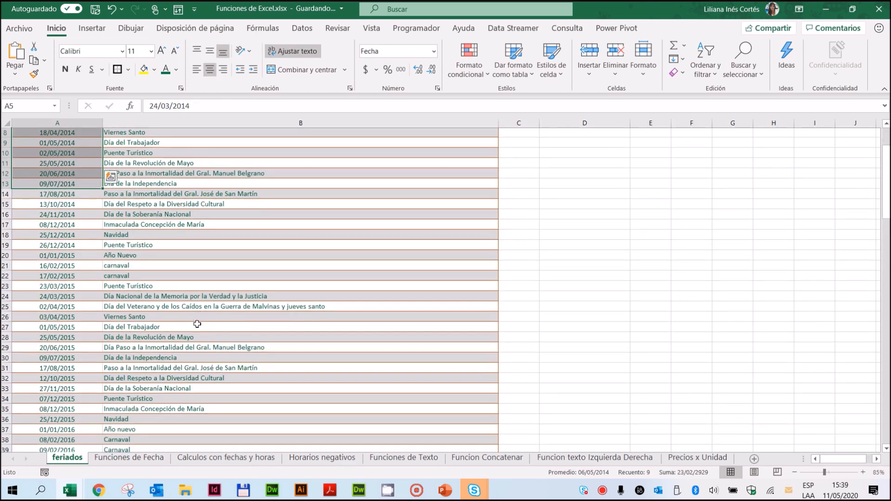
scroll(197, 324, "down", 20)
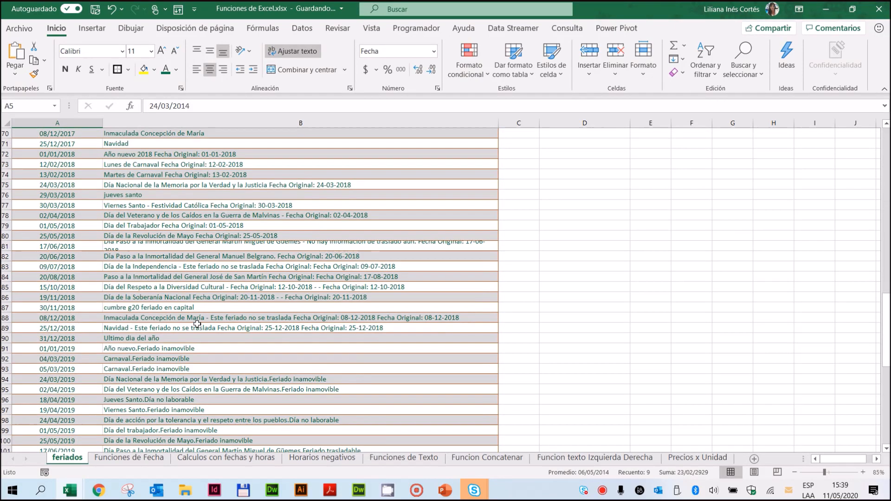
scroll(198, 324, "down", 10)
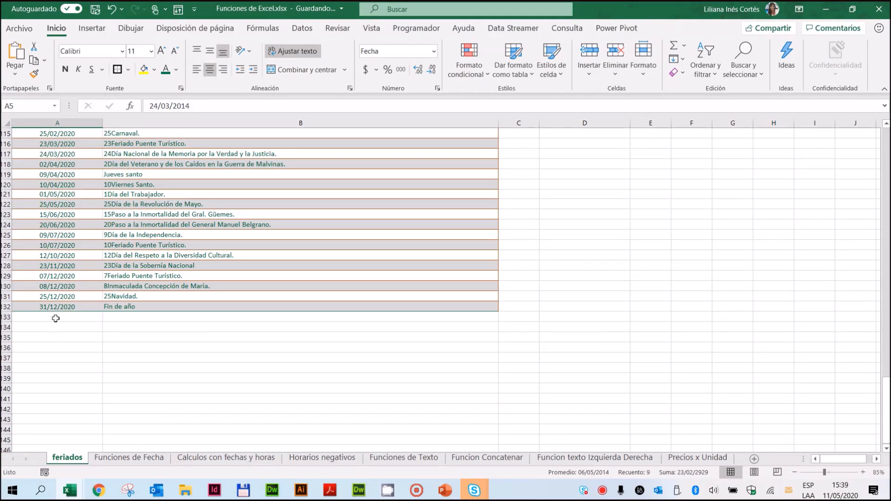
left_click(58, 317)
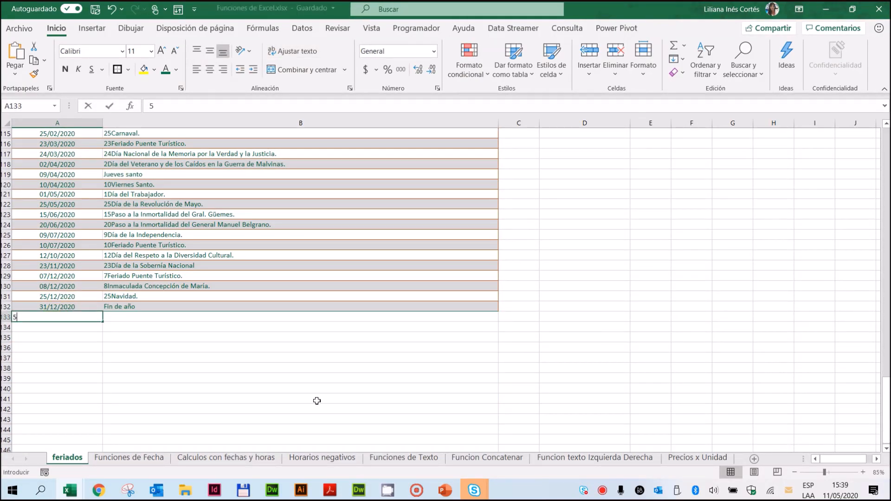
type("5/")
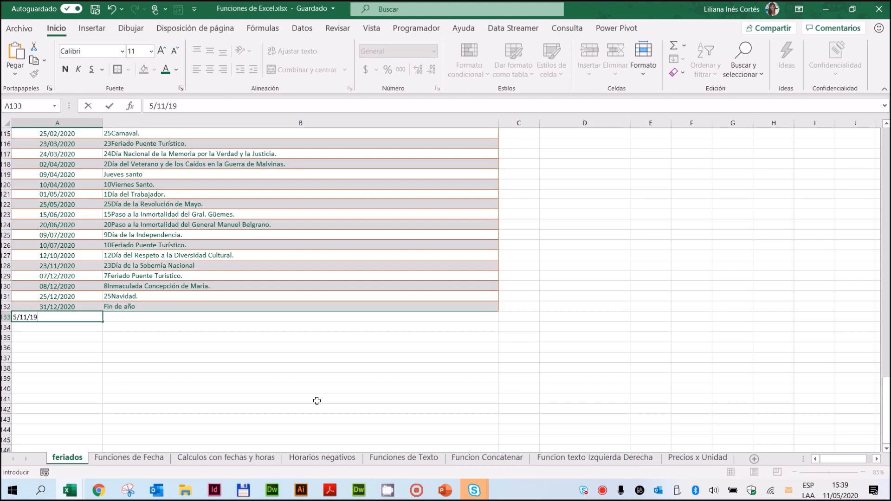
type("11/2019")
key("Return")
type("6/11/19")
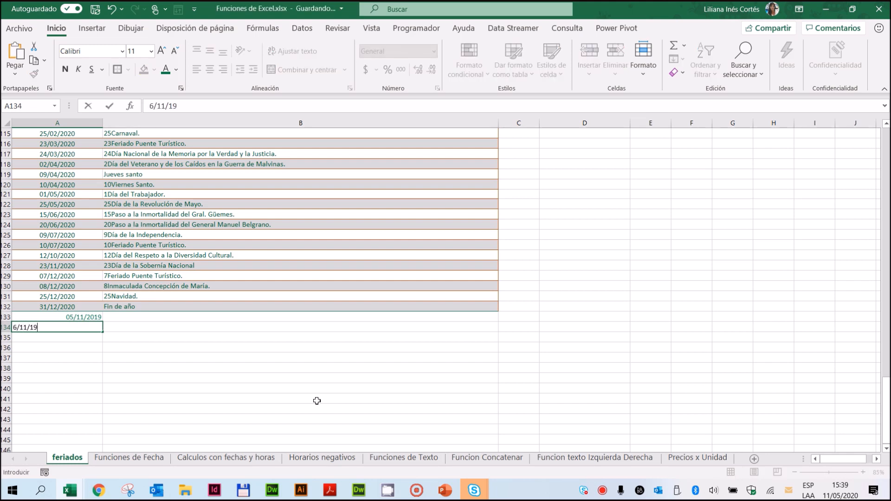
key("Return")
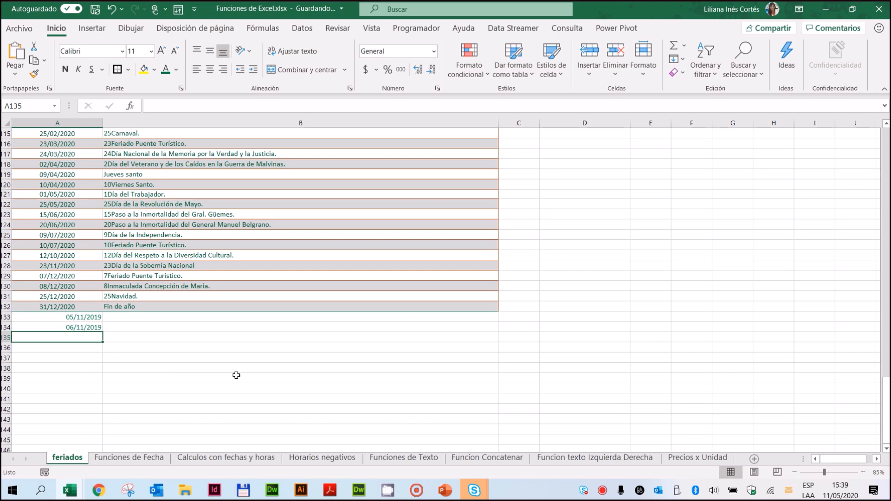
Step: Extend the Vacaciones range of the DIAS.LAB function in K4 to feriados!$A$2:$A$134
left_click(142, 460)
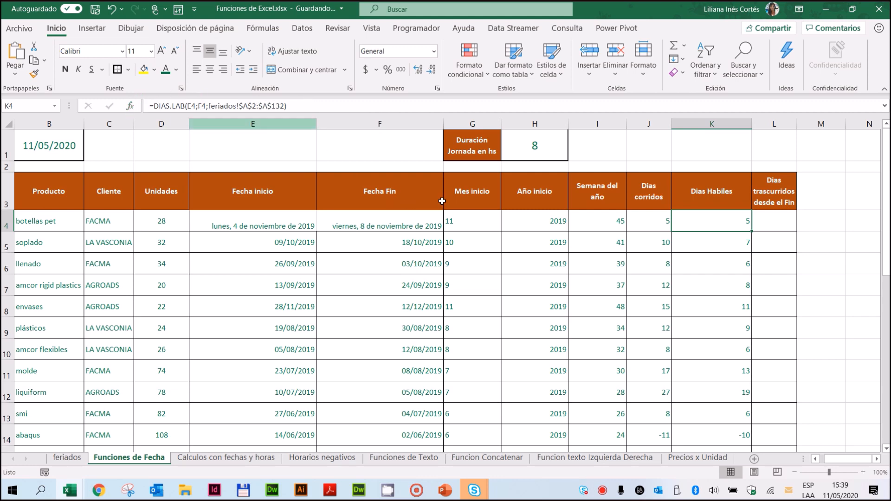
left_click(130, 106)
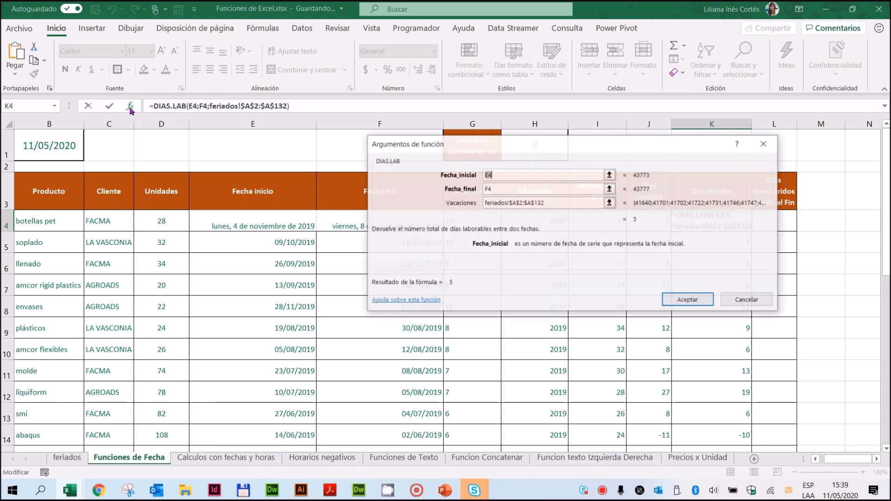
left_click_drag(532, 148, 488, 216)
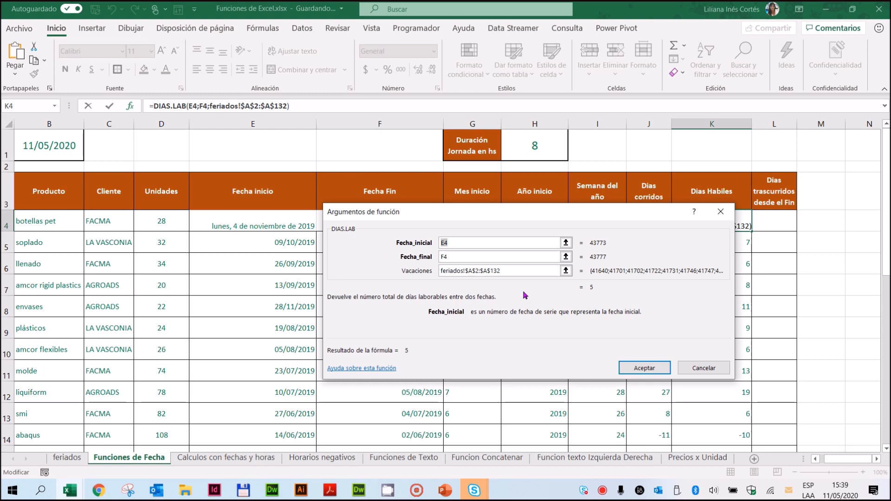
left_click(511, 271)
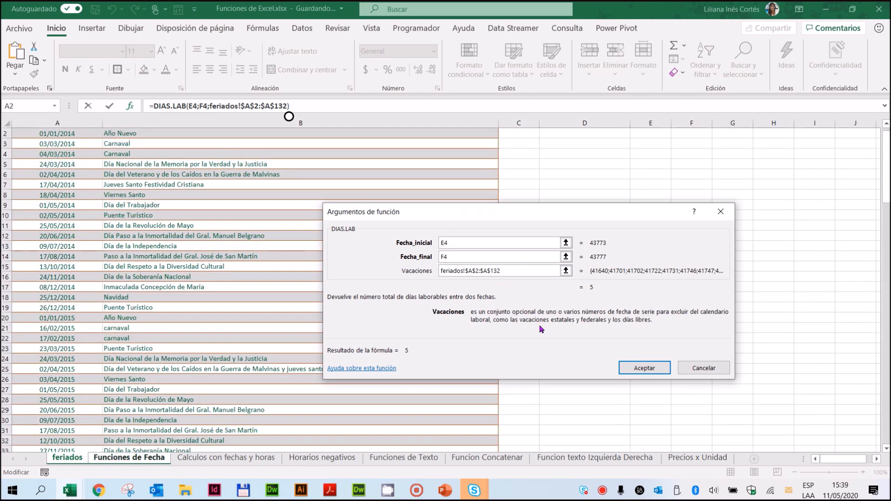
scroll(113, 292, "down", 6)
scroll(113, 292, "down", 20)
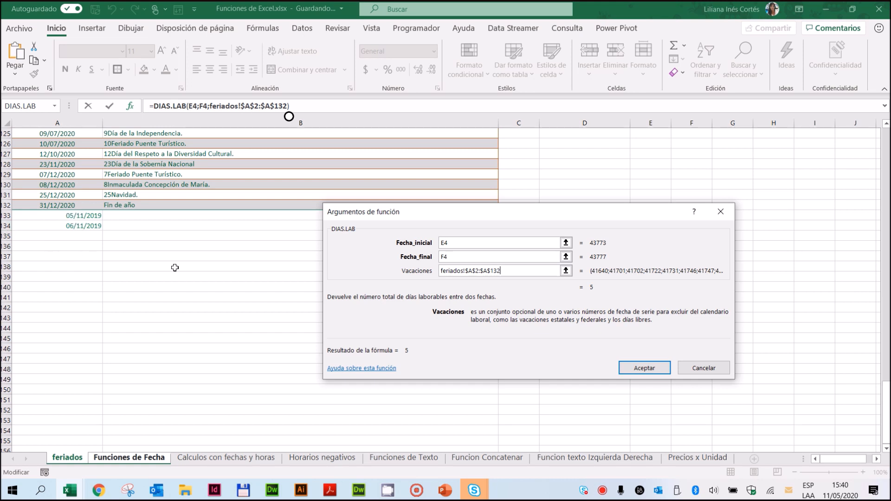
left_click(498, 273)
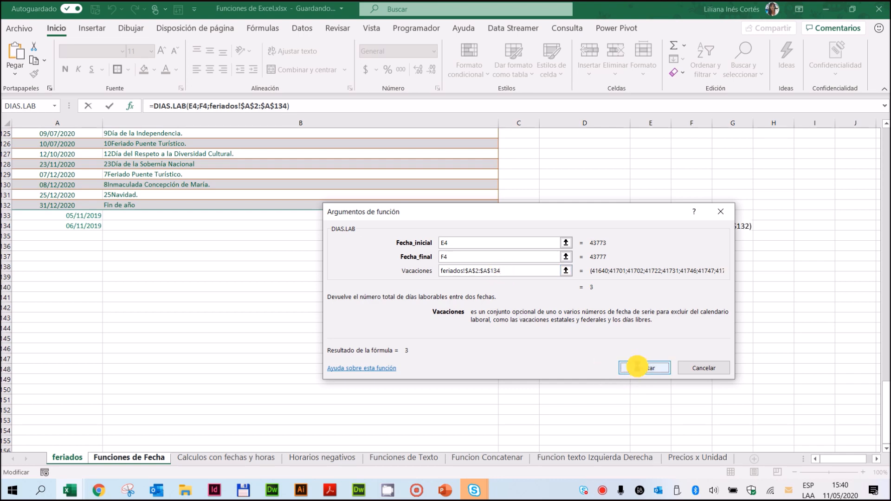
left_click(642, 369)
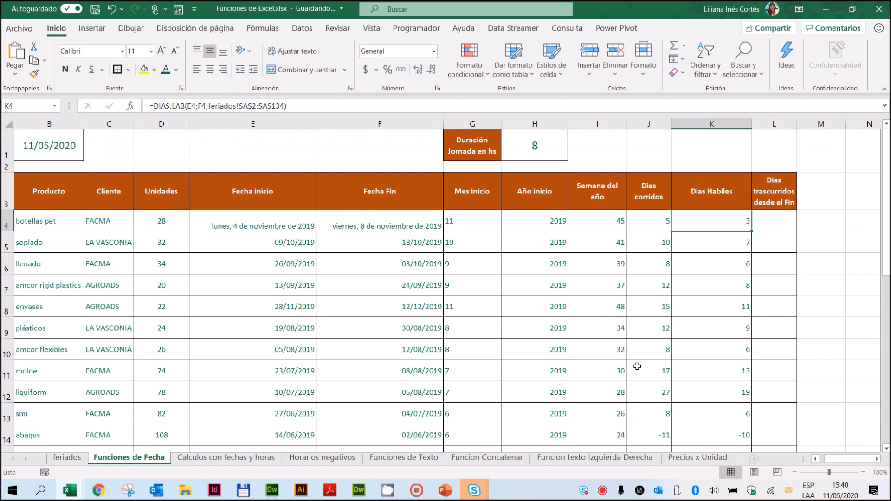
Step: Fill the updated DIAS.LAB formula down the Dias Habiles column and select L4 under Dias trascurridos desde el Fin
double_click(750, 233)
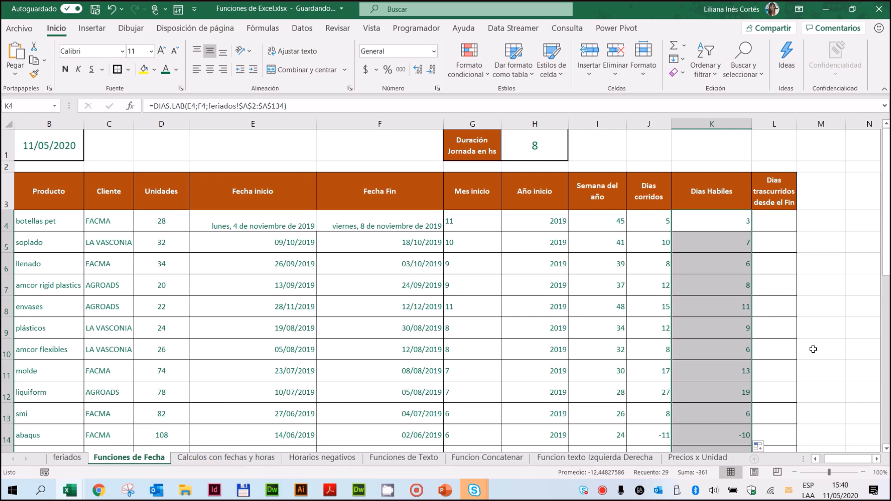
left_click(722, 214)
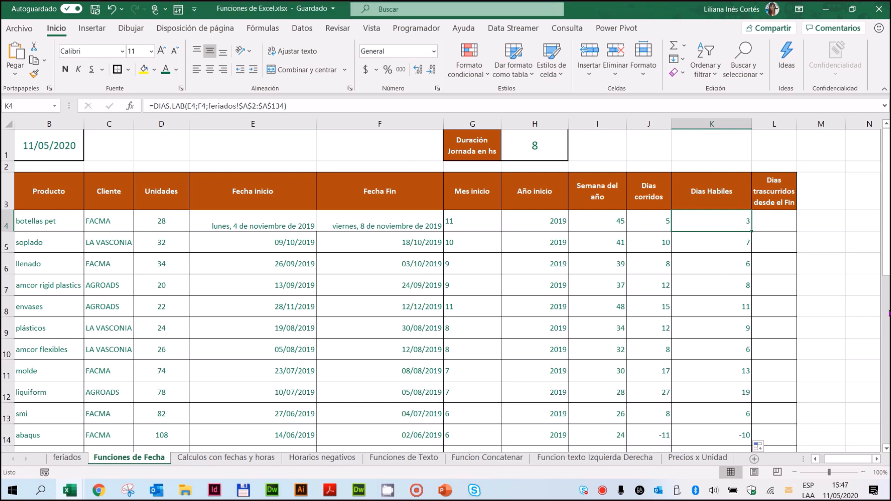
left_click(781, 221)
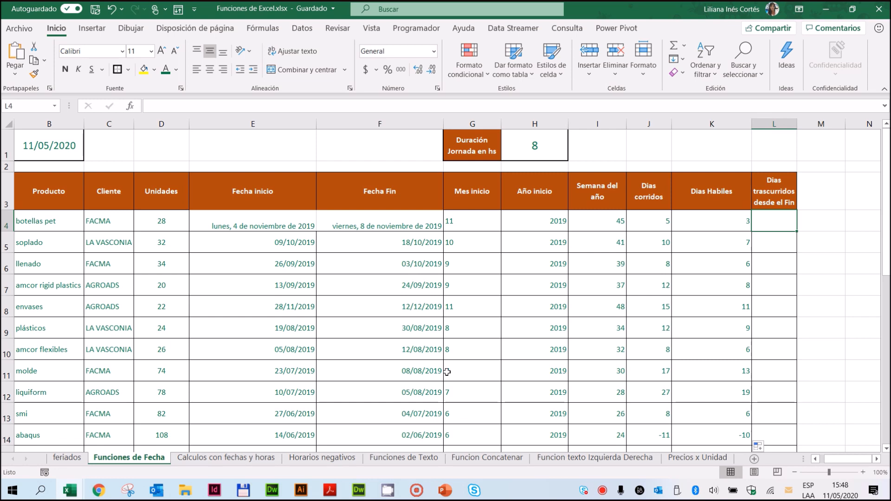
Step: Review the end date in F4, the working days in K4 and the current date in B1 as the basis for L4
left_click(380, 219)
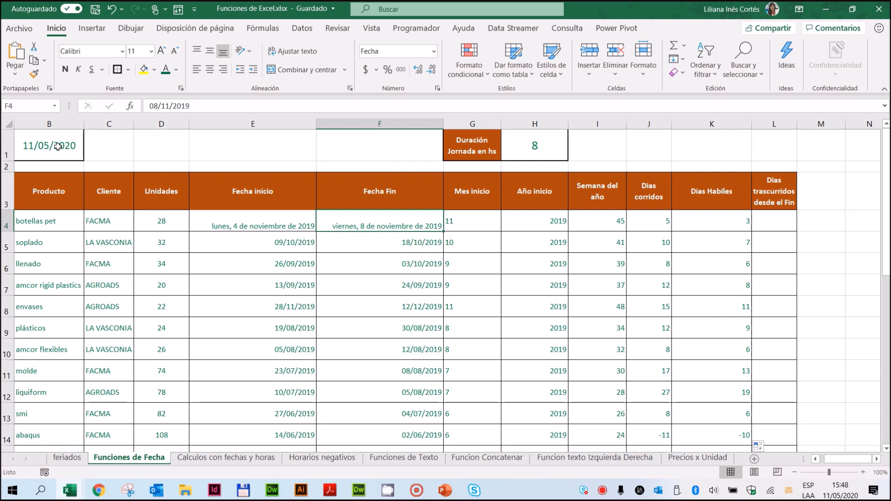
left_click(724, 220)
left_click(762, 223)
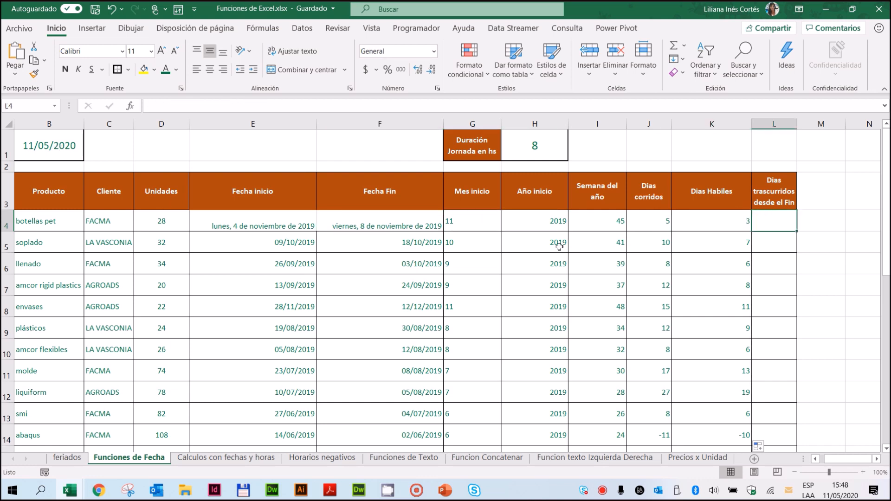
left_click(281, 220)
left_click(393, 220)
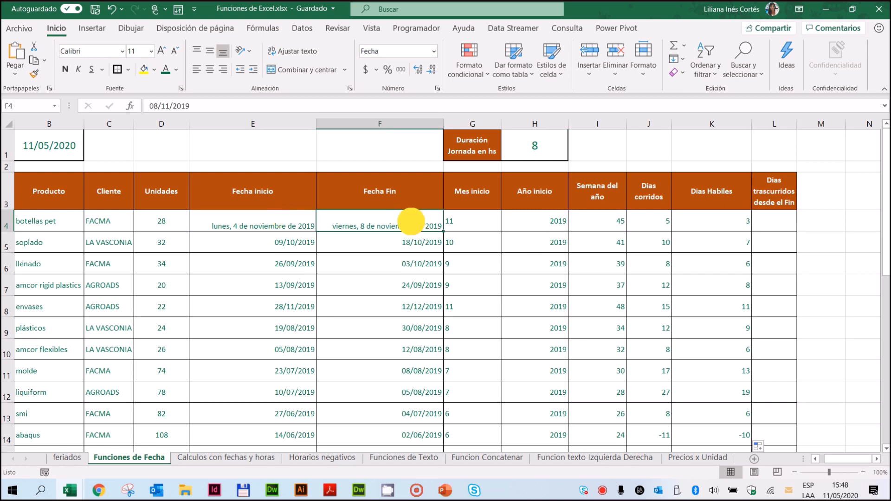
left_click(44, 145)
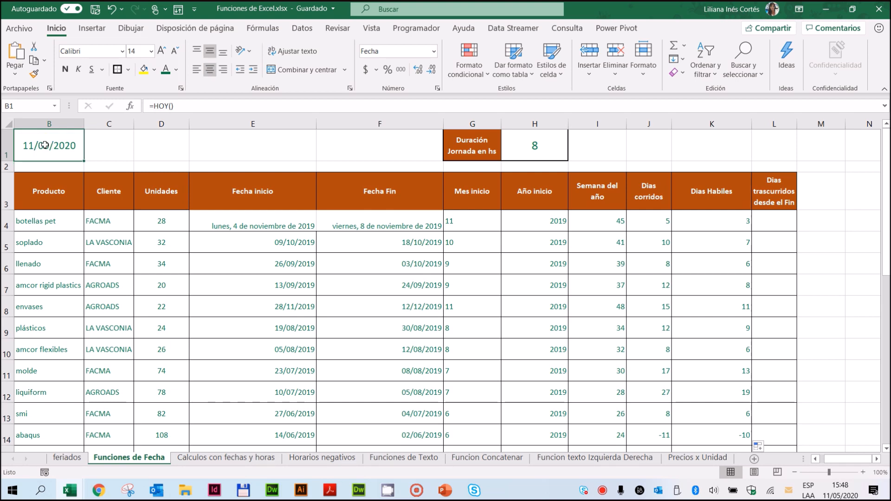
left_click(775, 225)
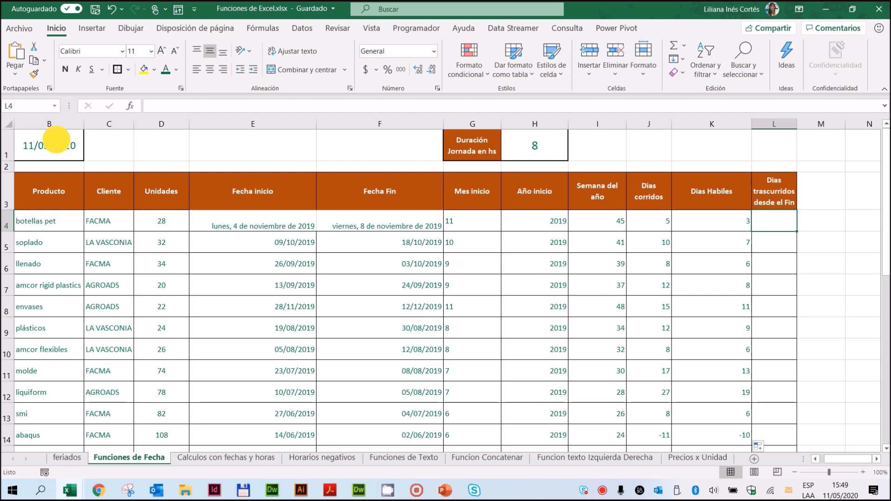
left_click(56, 145)
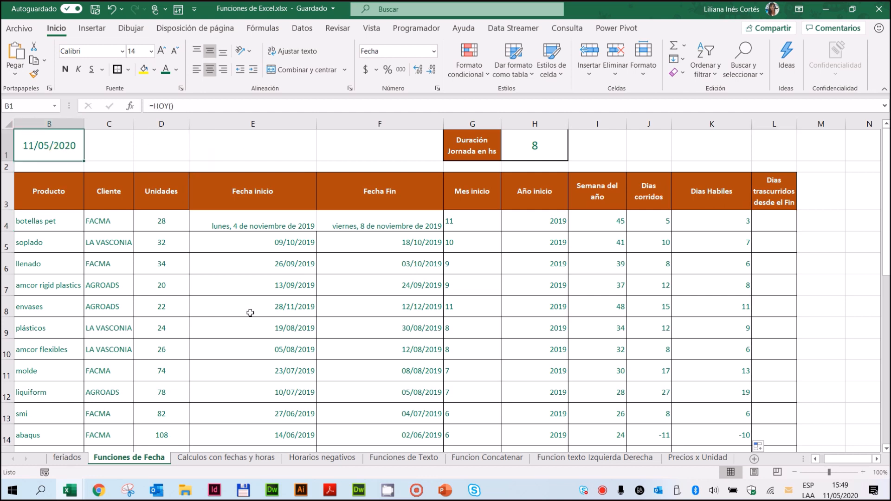
left_click(781, 217)
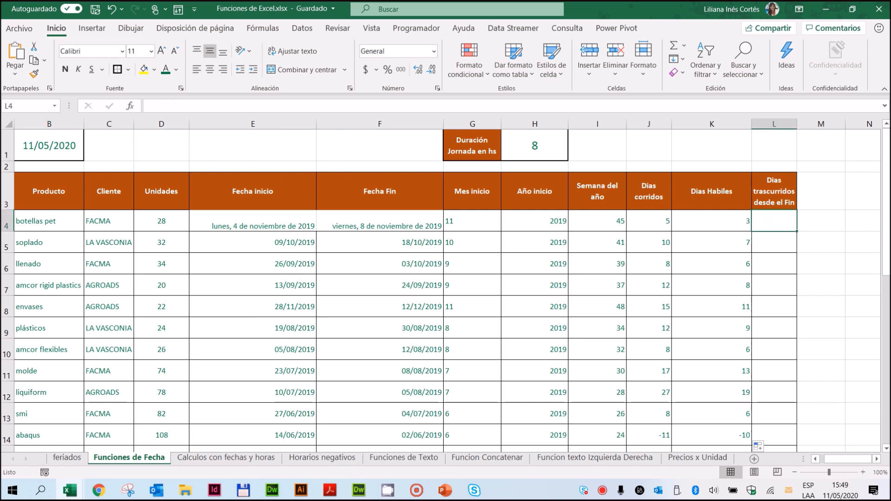
Step: Narrow the Dias Habiles column and widen the Dias trascurridos desde el Fin column so its header fits on one line
left_click(877, 459)
left_click(877, 458)
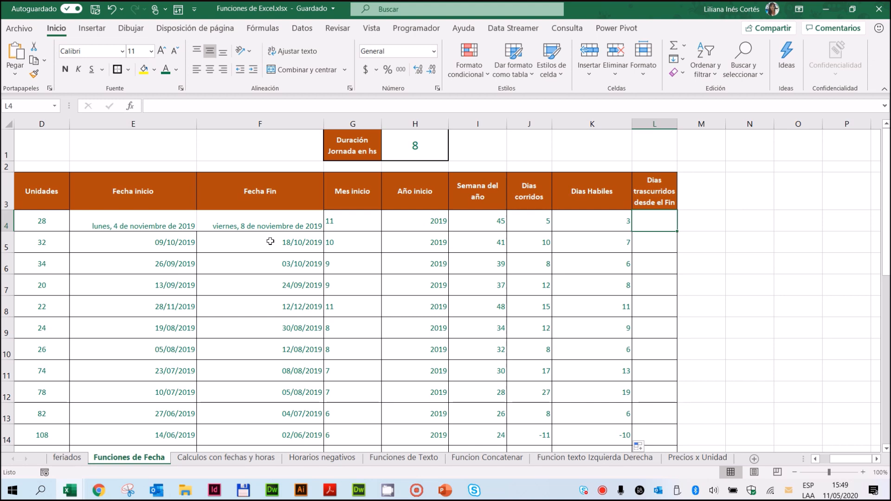
left_click(795, 472)
left_click(795, 472)
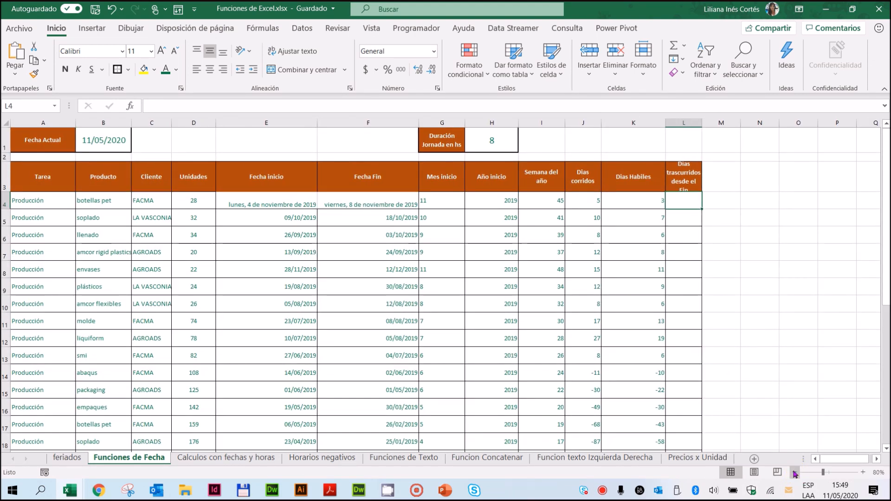
left_click_drag(666, 123, 732, 128)
Step: Insert the DIAS.LAB function in L4 with F4 as the Fecha_inicial argument
left_click(683, 201)
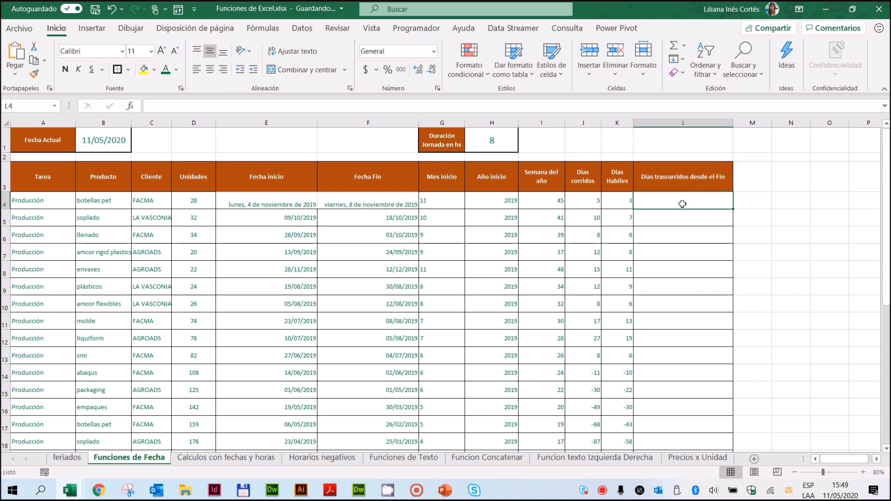
left_click(263, 28)
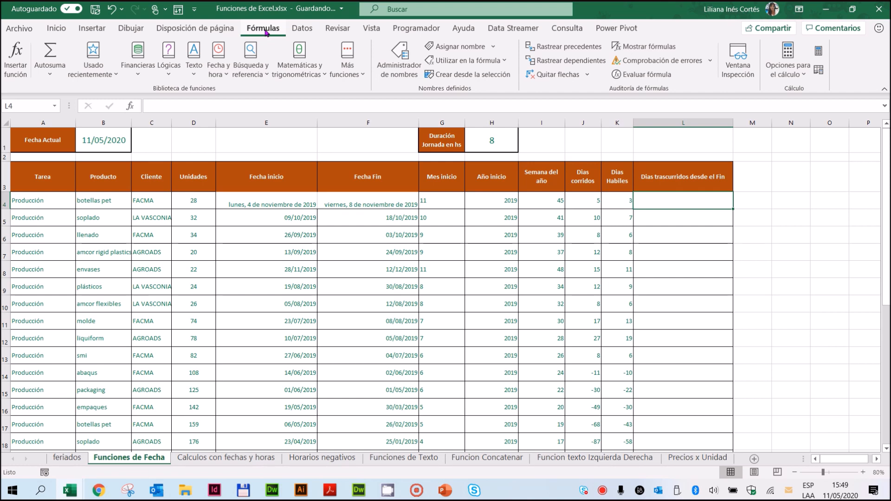
left_click(216, 75)
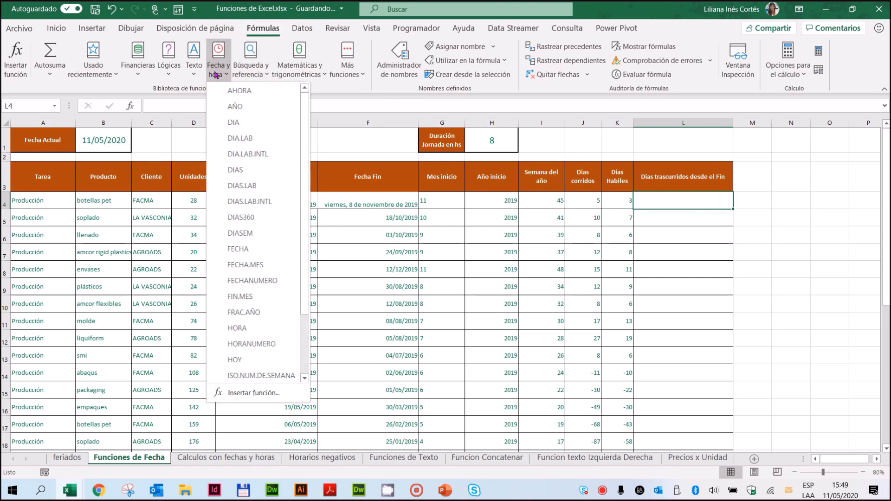
left_click(233, 186)
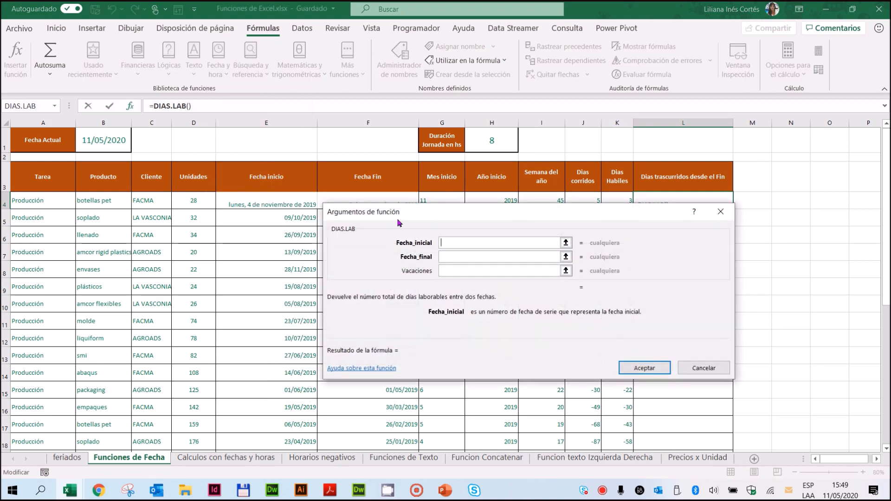
left_click_drag(443, 219, 419, 273)
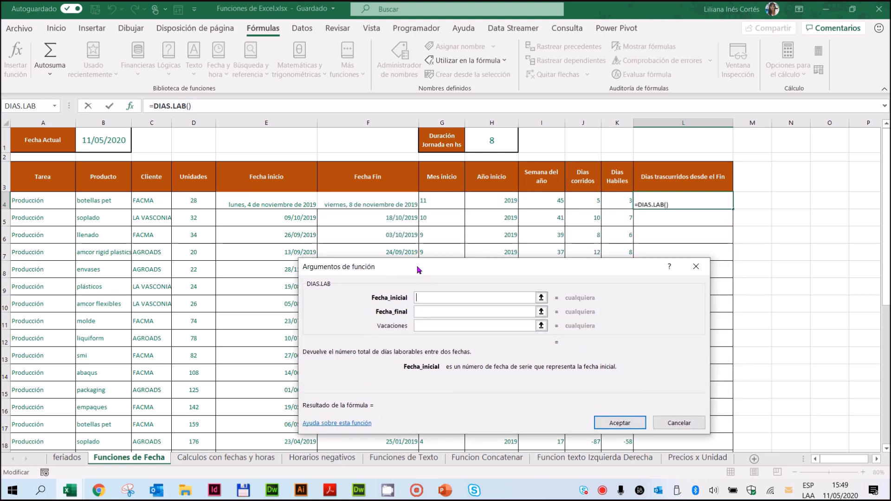
left_click(381, 203)
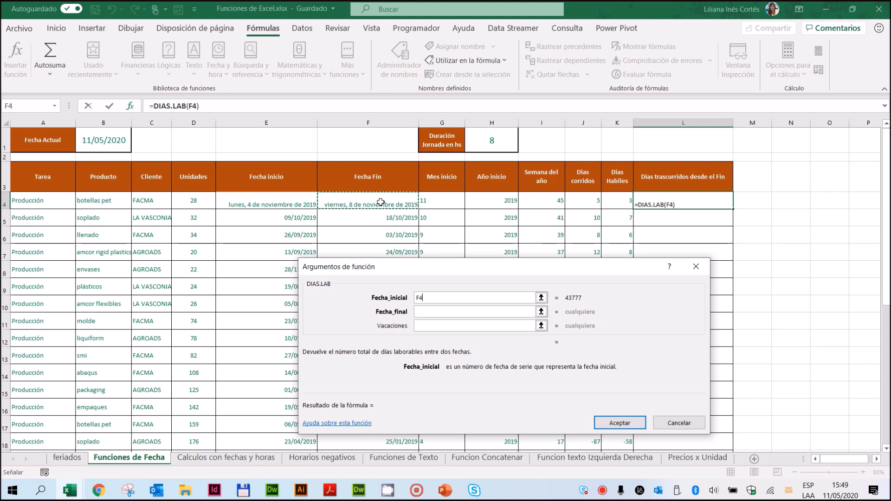
left_click(434, 312)
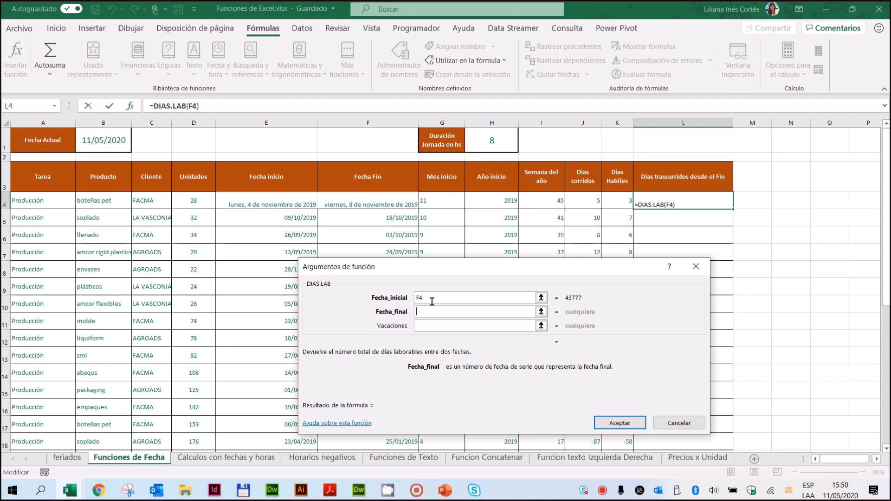
left_click_drag(456, 272, 466, 231)
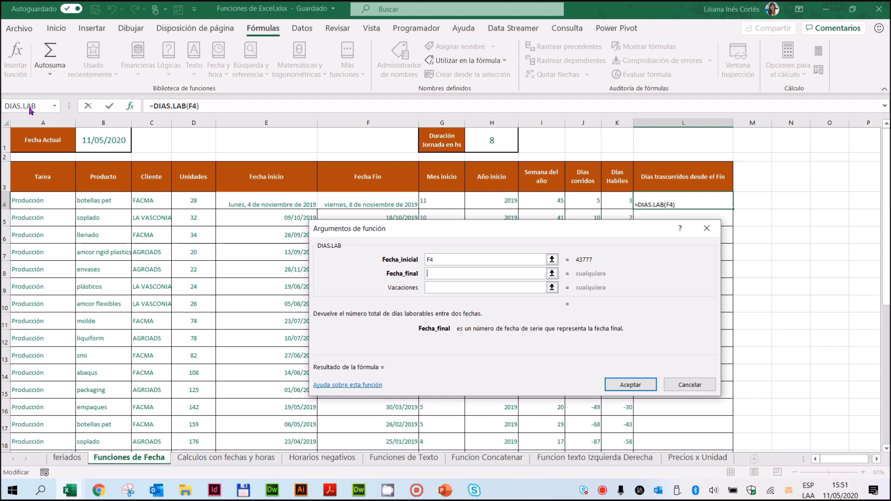
Step: Nest the HOY function from the Fecha y hora category as the Fecha_final argument of DIAS.LAB in L4
left_click(54, 107)
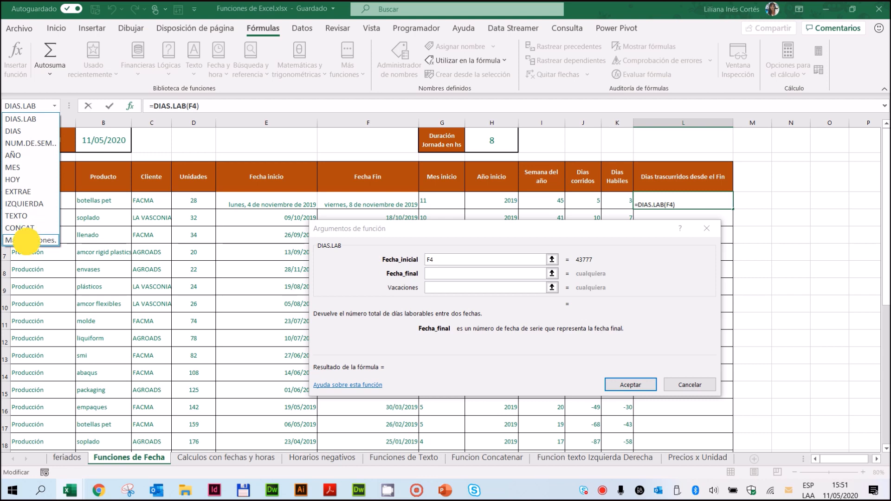
left_click(27, 243)
left_click_drag(441, 189, 385, 112)
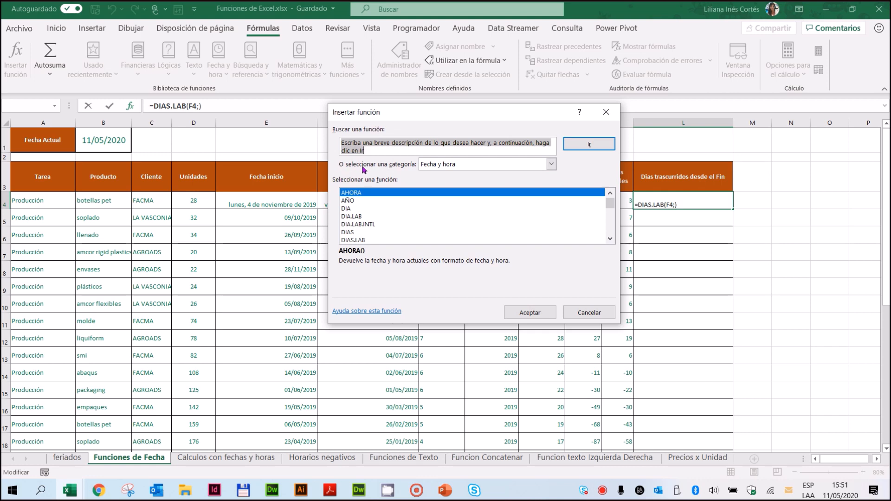
left_click(552, 165)
left_click(462, 199)
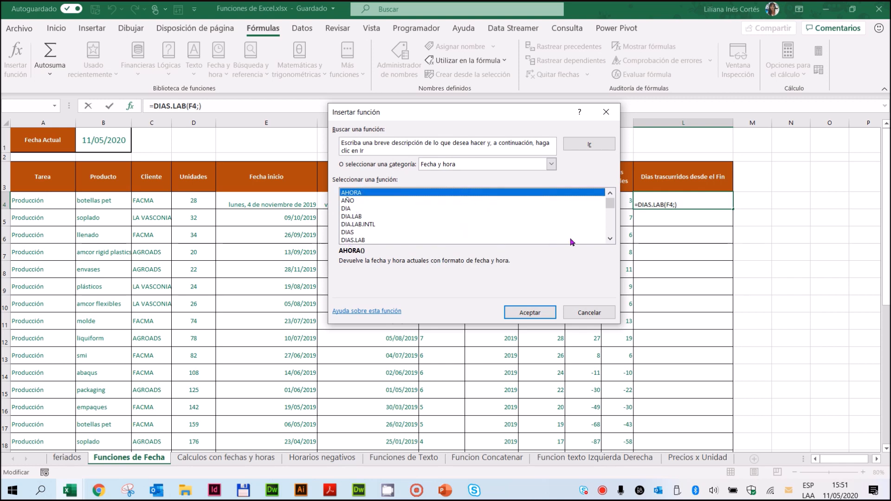
left_click(610, 239)
left_click(610, 239)
left_click(610, 239)
left_click(610, 238)
left_click(610, 239)
left_click(610, 239)
left_click(610, 239)
left_click(610, 239)
left_click(611, 239)
left_click(610, 238)
left_click(610, 238)
left_click(610, 239)
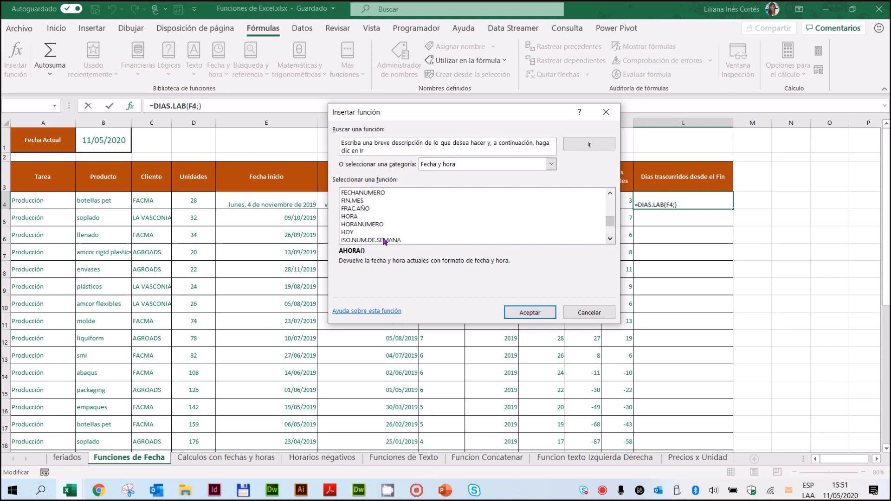
left_click(348, 232)
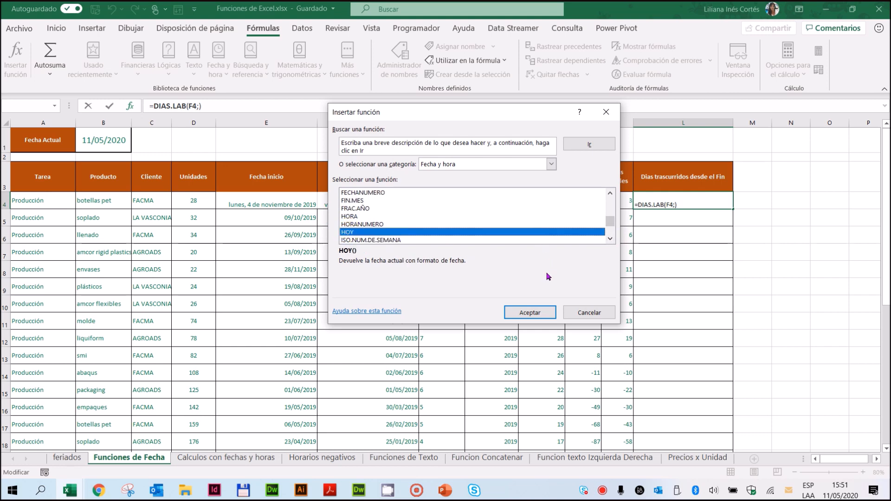
left_click(529, 315)
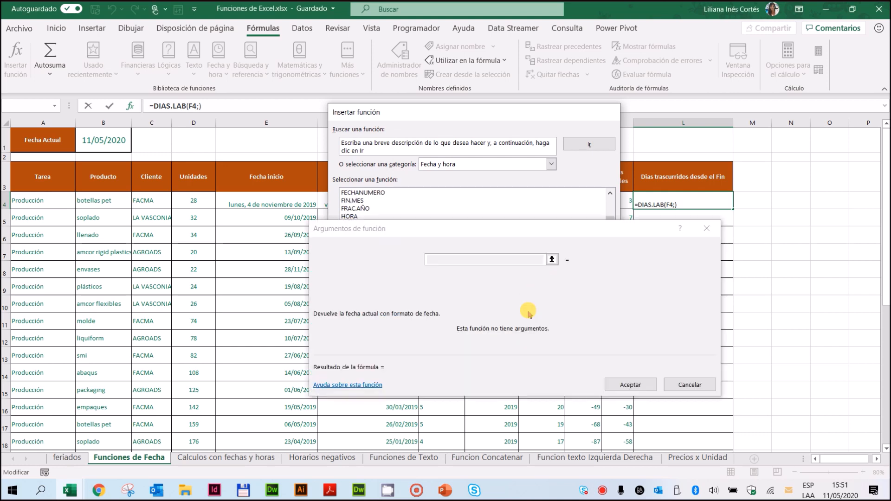
left_click_drag(457, 235, 465, 168)
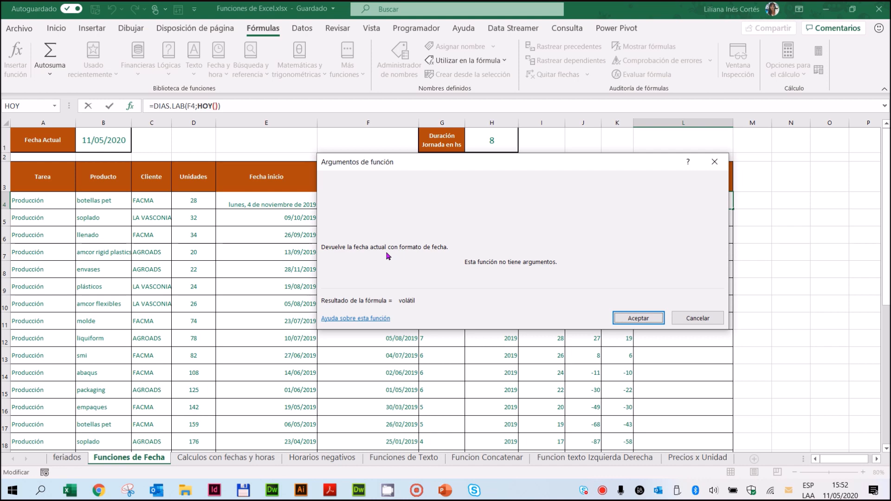
Step: Return to the DIAS.LAB arguments, set Vacaciones to the absolute range feriados!$A$2:$A$134, and accept the formula
left_click(160, 106)
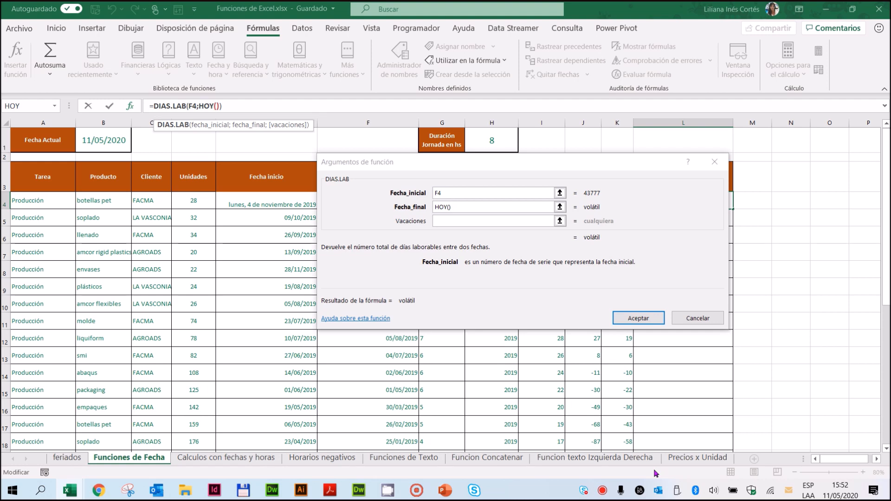
left_click(201, 106)
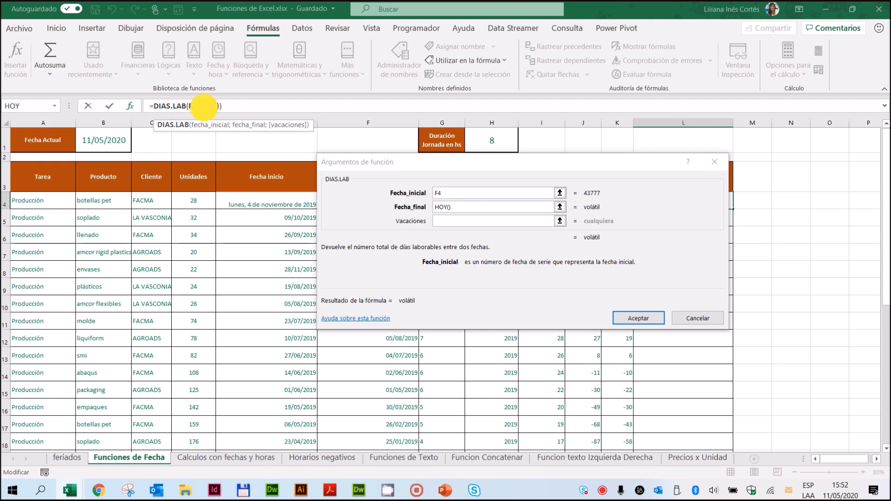
left_click(163, 107)
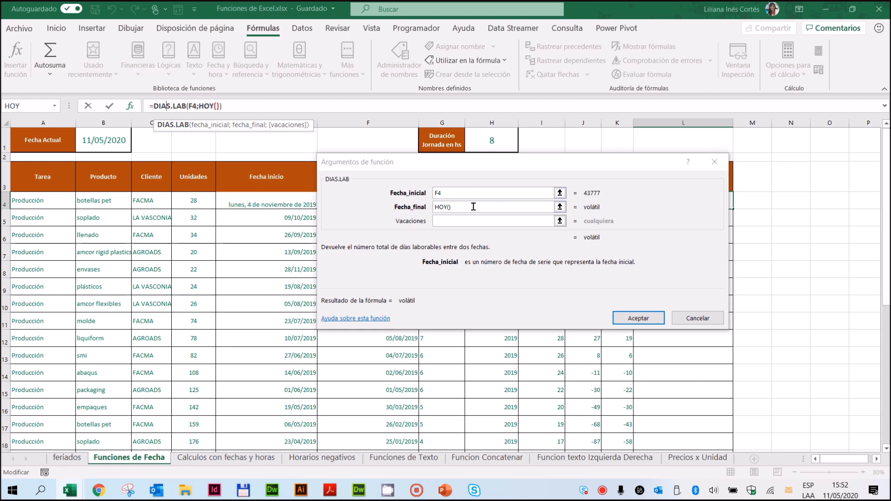
left_click(467, 220)
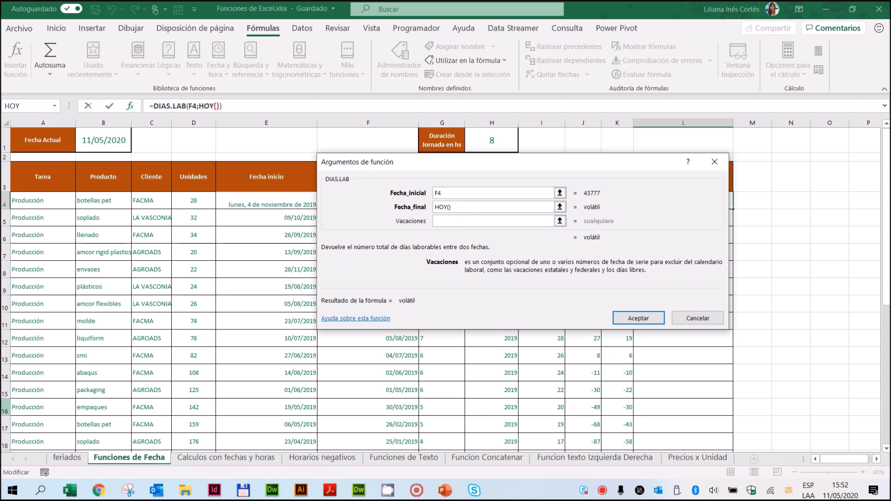
left_click(68, 458)
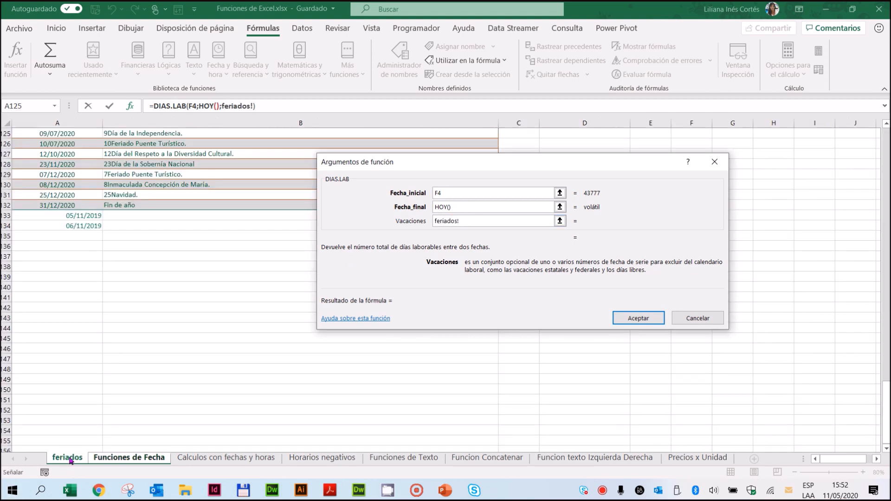
left_click_drag(74, 226, 67, 145)
key("F4")
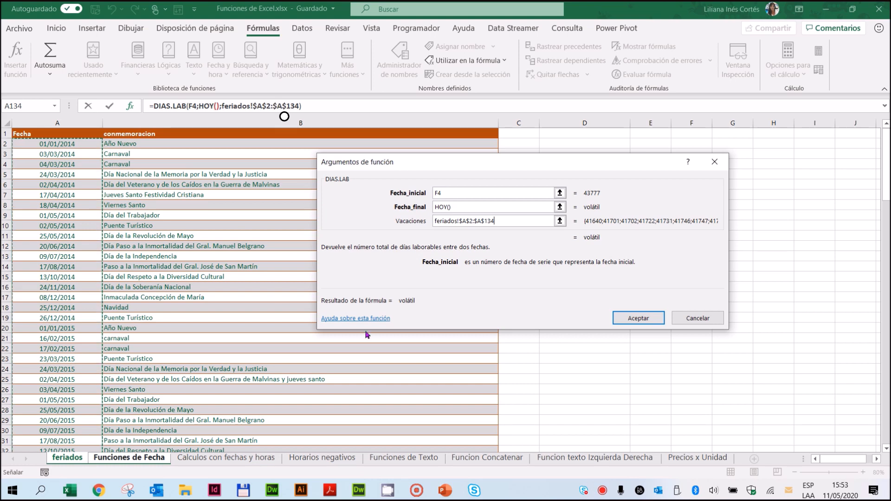
left_click(635, 318)
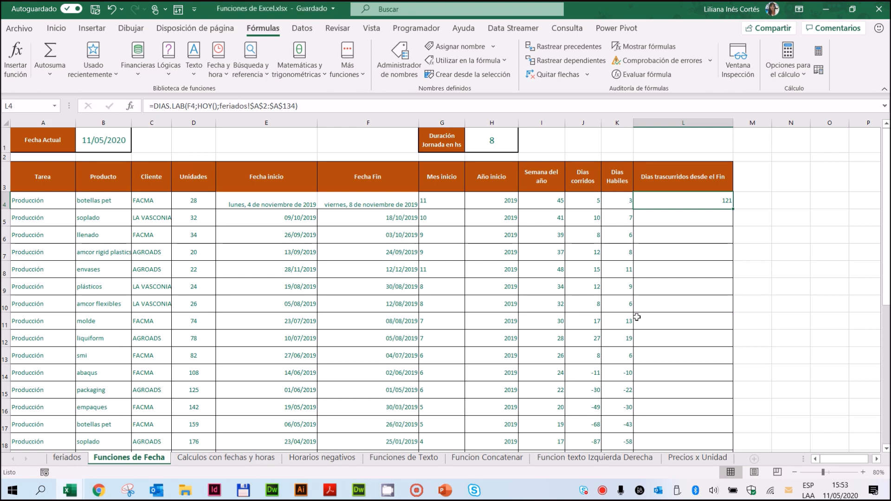
Step: Clear L4 and insert the DIAS.LAB function there again with F4 as Fecha_inicial
key("Delete")
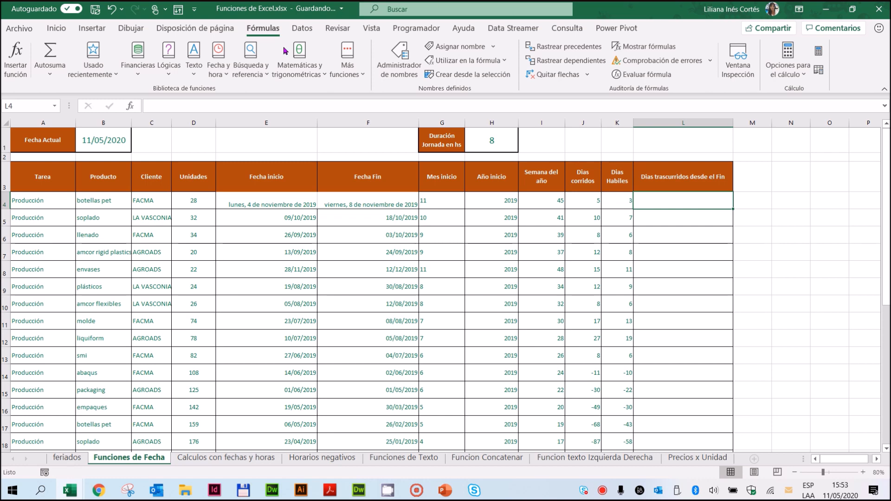
left_click(217, 68)
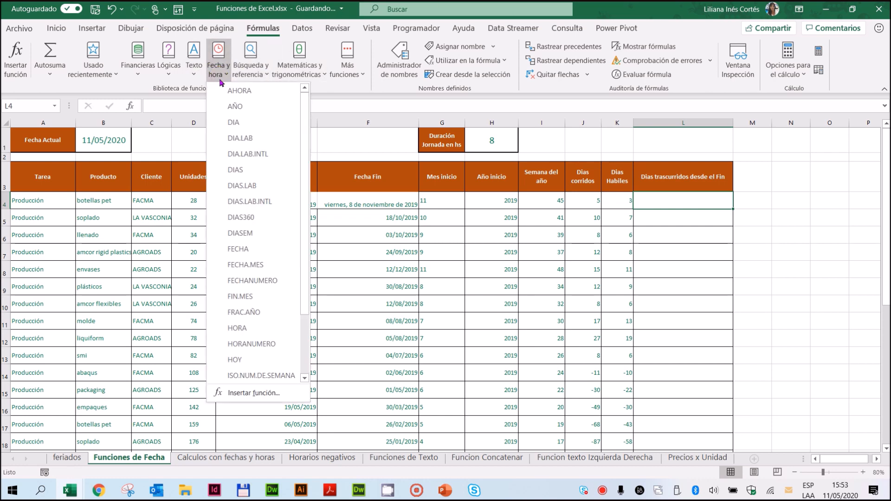
left_click(242, 185)
left_click_drag(466, 164, 474, 288)
left_click(380, 202)
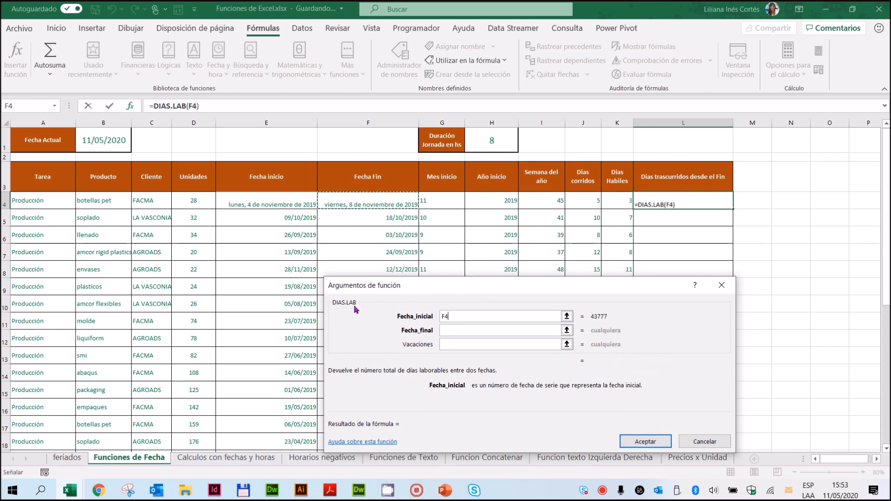
Step: Nest the recently used HOY function as the Fecha_final argument of the DIAS.LAB formula
left_click(446, 329)
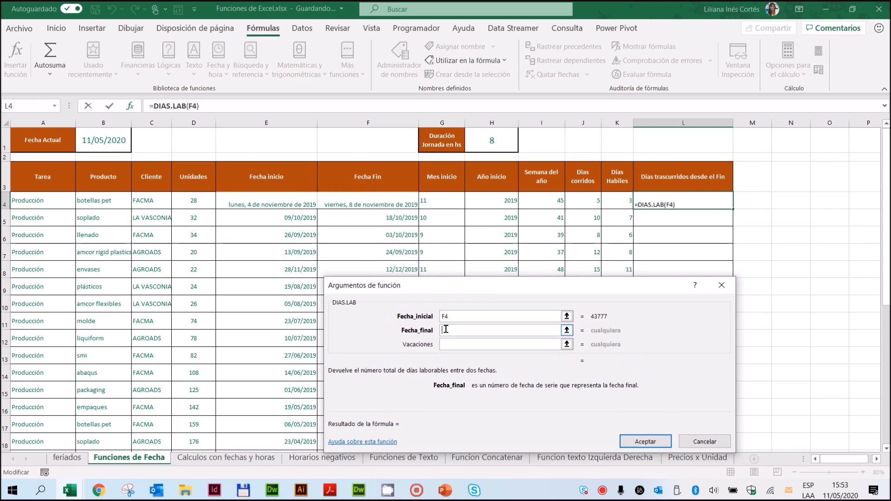
left_click(55, 106)
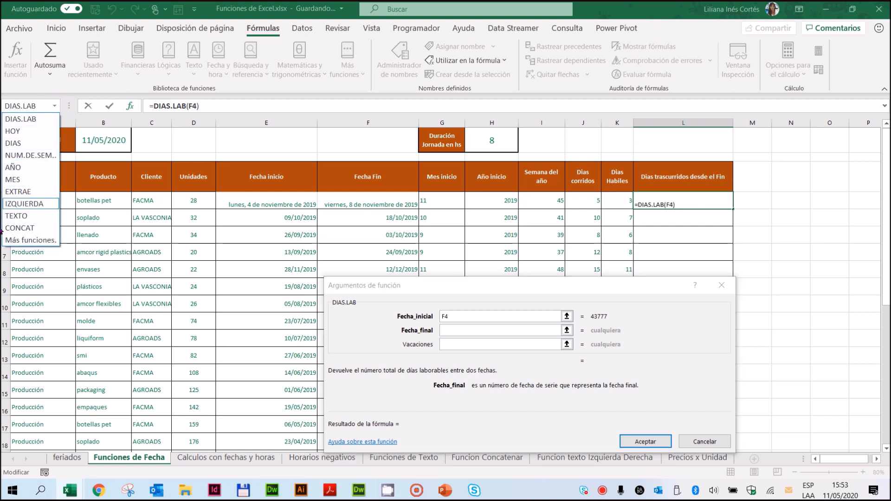
left_click(13, 131)
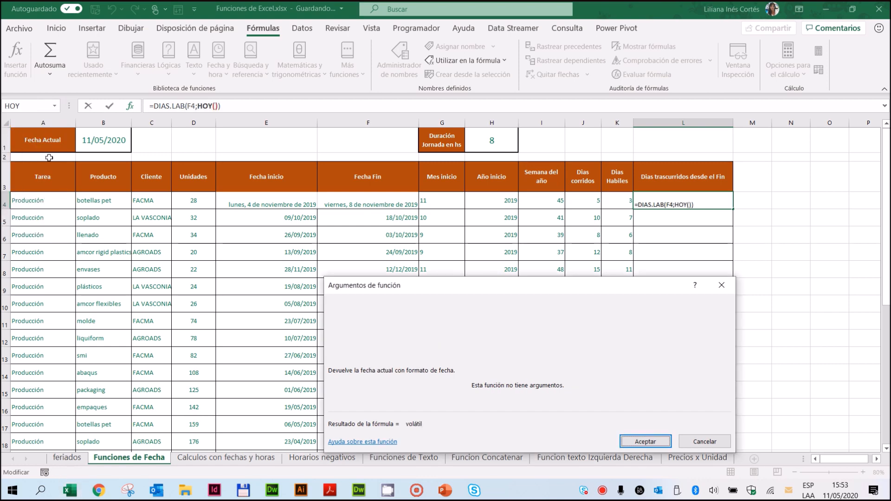
left_click_drag(544, 289, 547, 226)
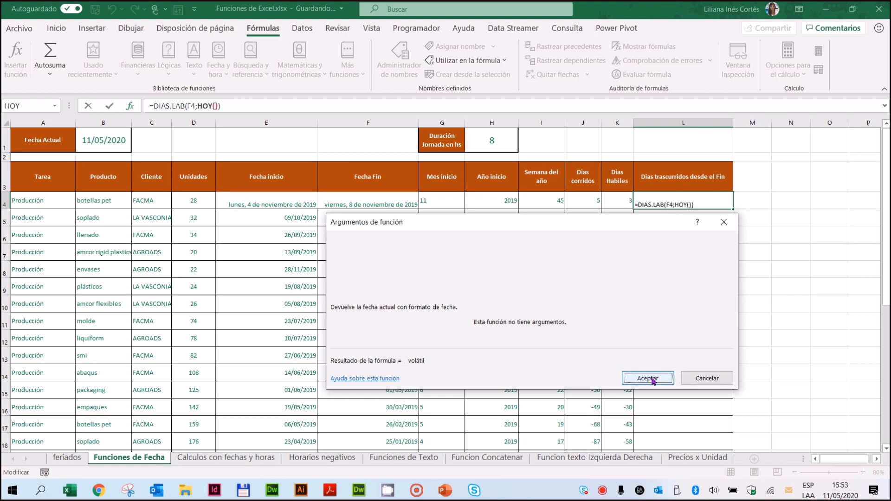
Step: Complete DIAS.LAB with Vacaciones set to feriados!$A$2:$A$134 and fill the formula down the Dias trascurridos desde el Fin column
left_click(164, 104)
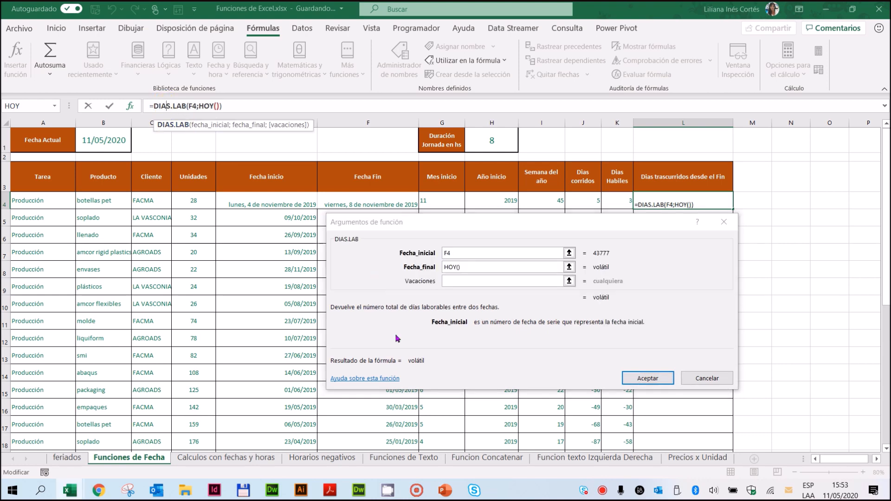
left_click(448, 281)
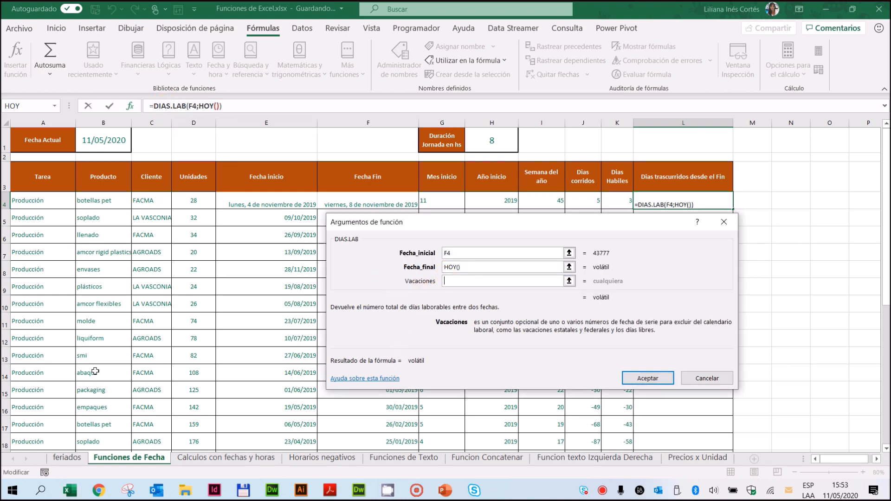
left_click(68, 457)
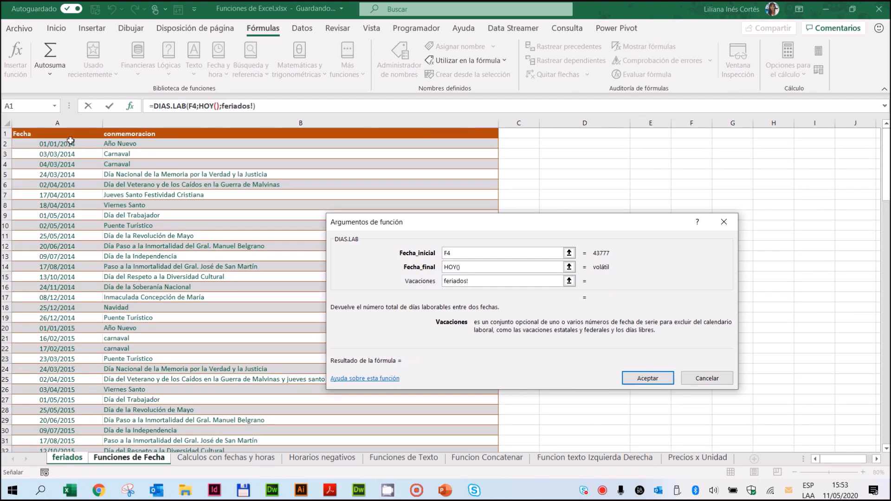
left_click_drag(68, 145, 66, 434)
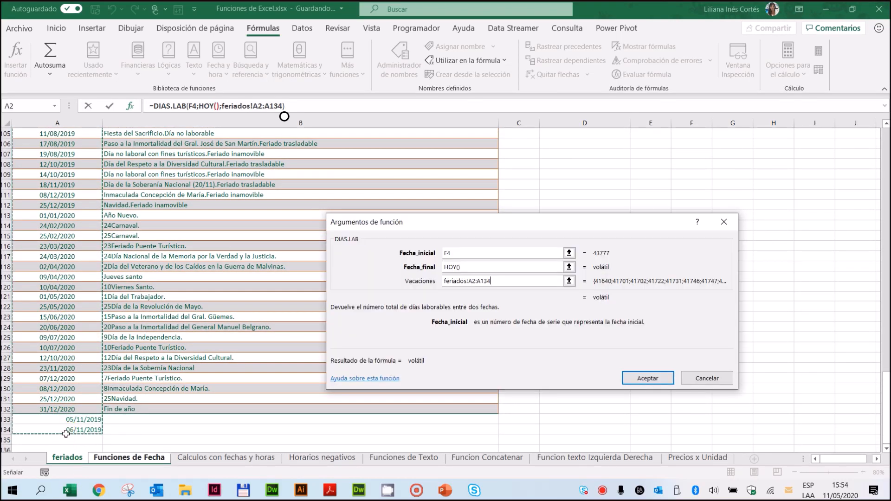
key("F4")
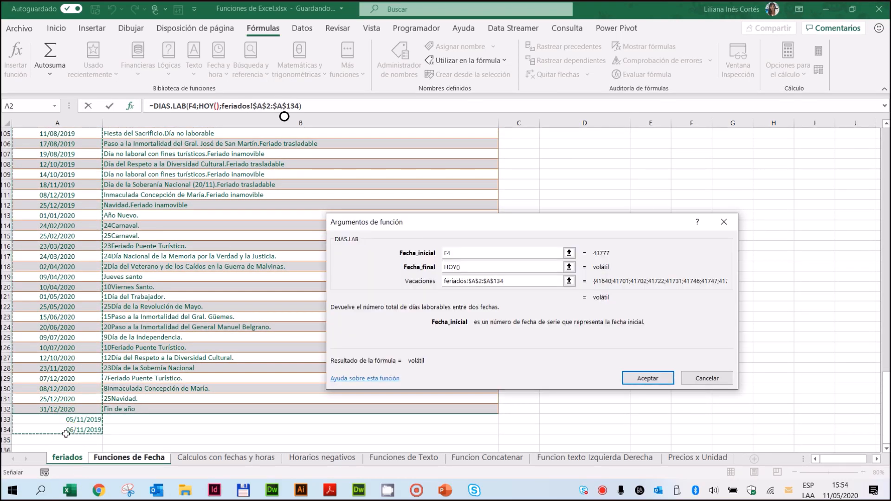
left_click(648, 378)
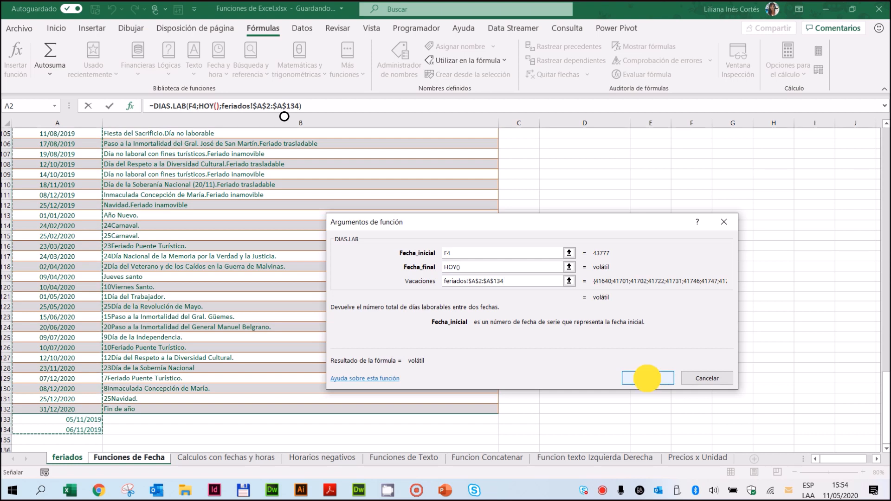
double_click(733, 209)
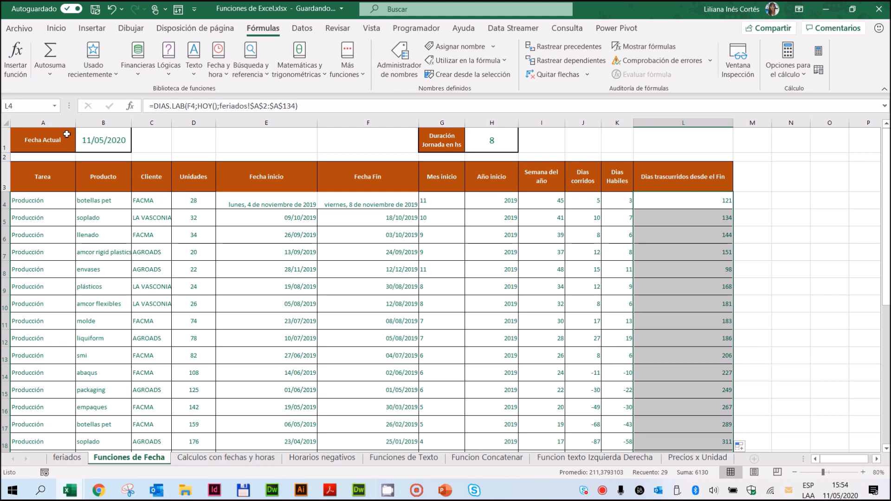
Step: On the Calculos con fechas y horas sheet, clear the Inicio and Fin times in F11:G11
left_click(249, 457)
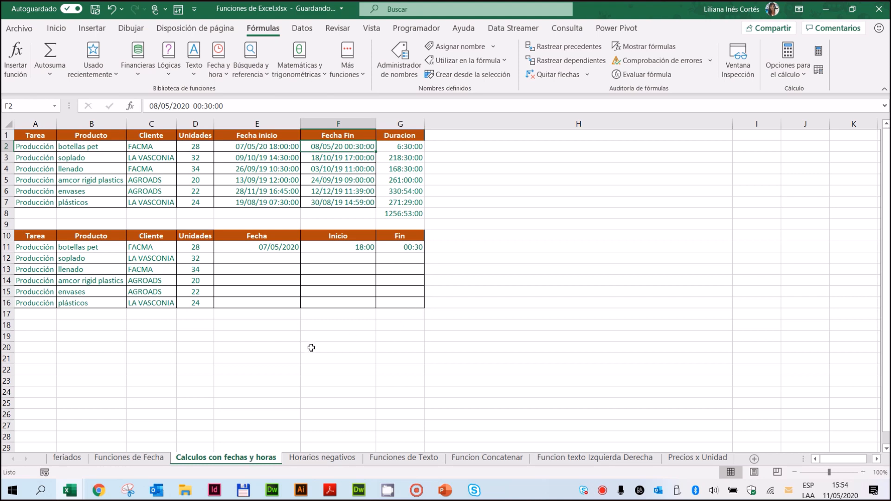
left_click_drag(241, 251, 396, 251)
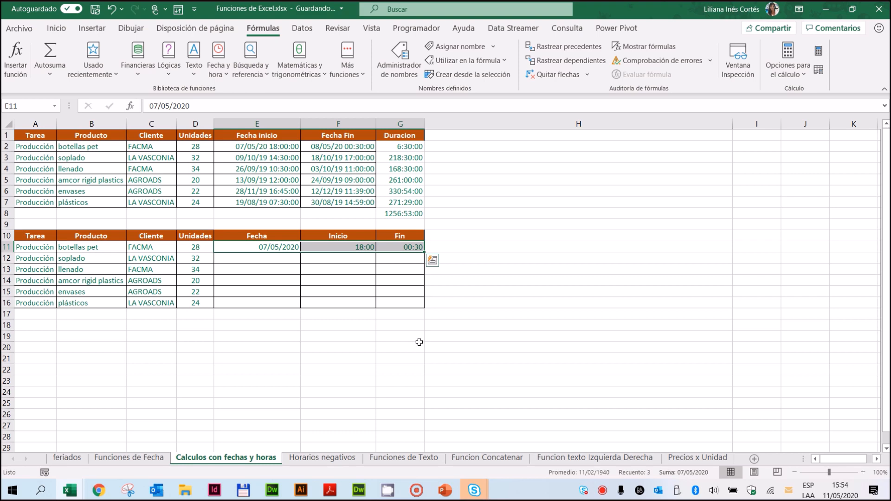
left_click_drag(341, 248, 412, 252)
key("Delete")
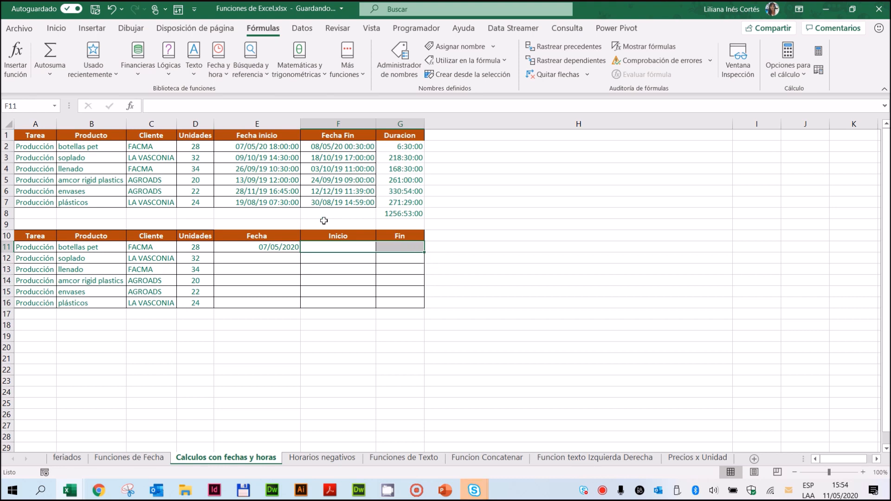
Step: Set the Fecha of the botellas pet task in E11 to 11/5/2020
left_click(242, 247)
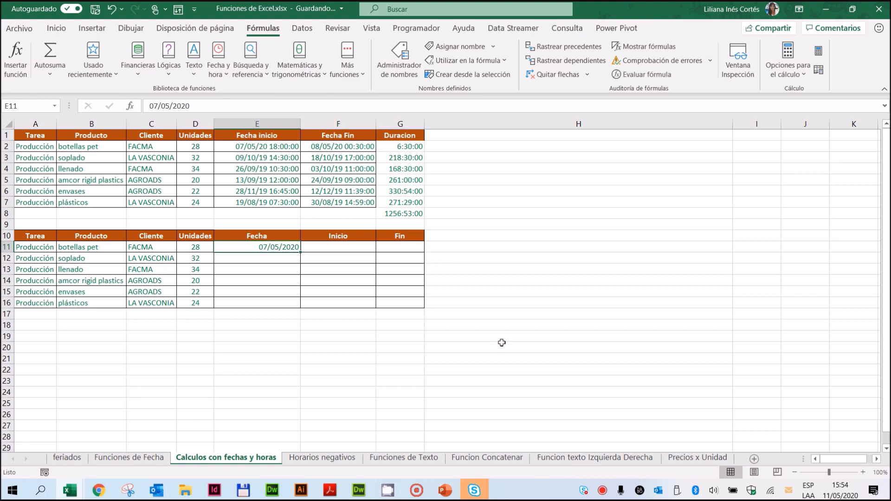
type("11/5/")
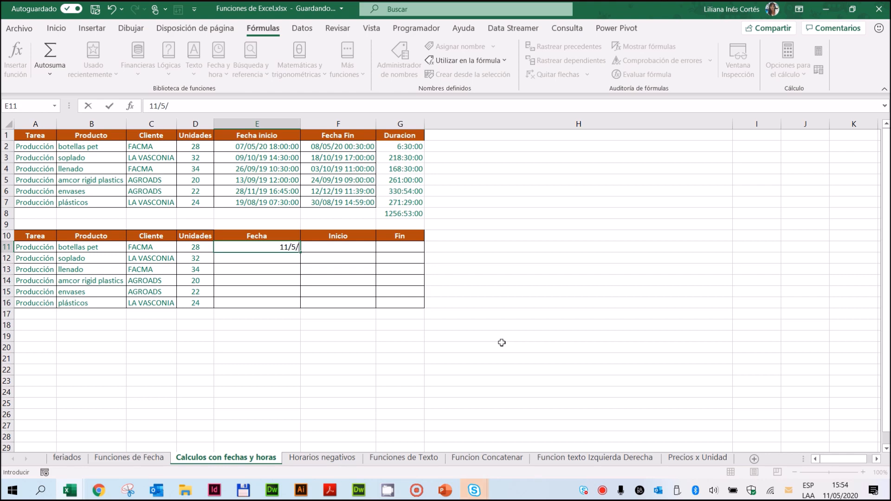
type("2020")
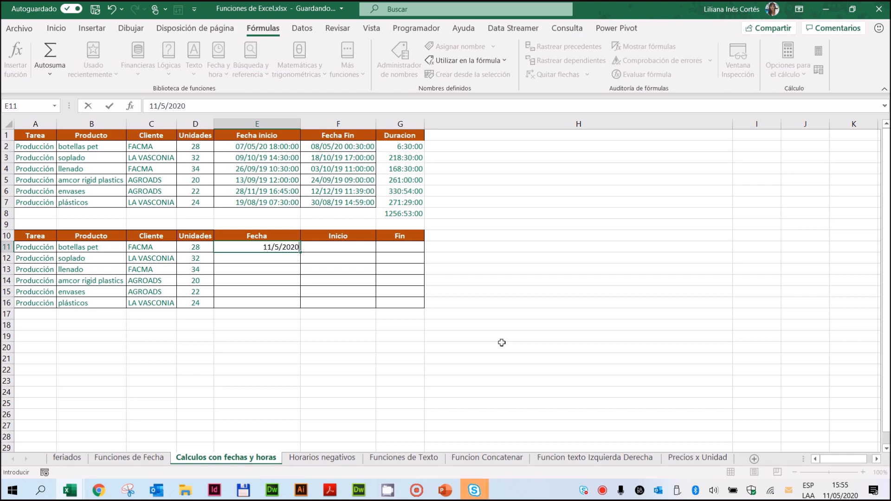
key("Return")
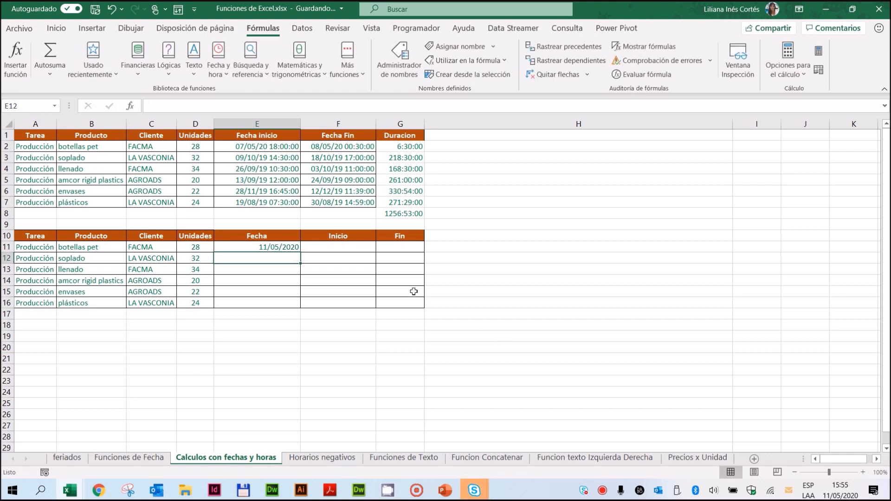
Step: Enter 18:00 as the Inicio and 20:30 as the Fin of the botellas pet task in F11:G11
left_click(361, 249)
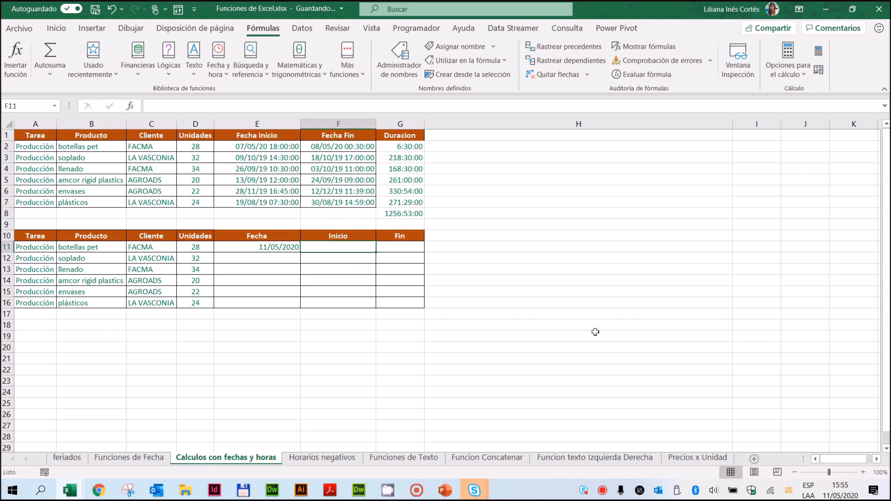
type("18:00")
key("Return")
key("Up")
key("Right")
type("2")
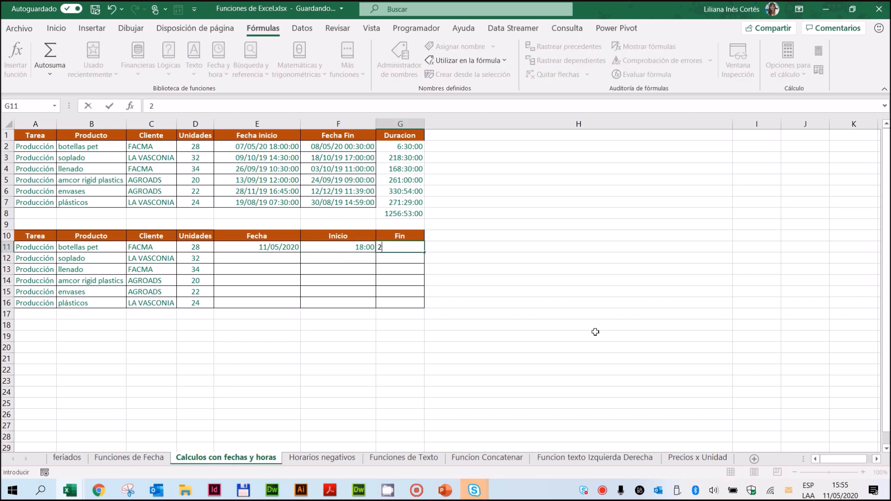
type("0:30")
key("Return")
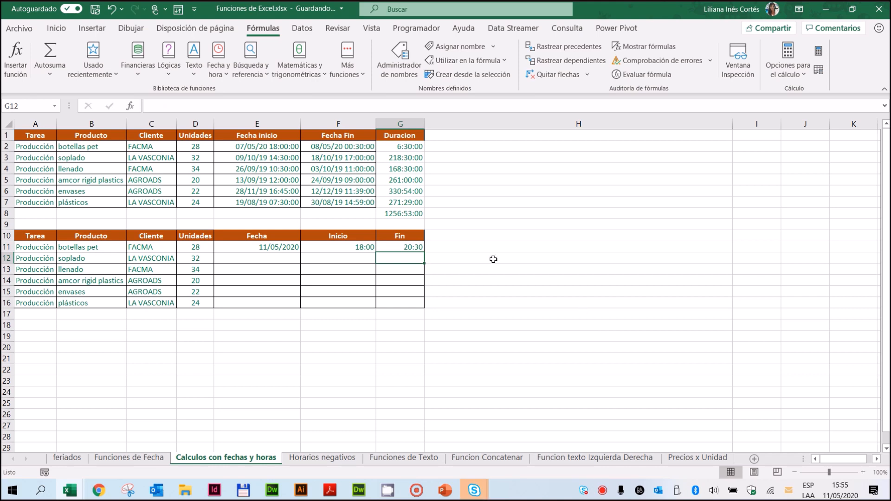
Step: Calculate the duration of the botellas pet task in H11 with the formula =G11-F11
left_click(469, 246)
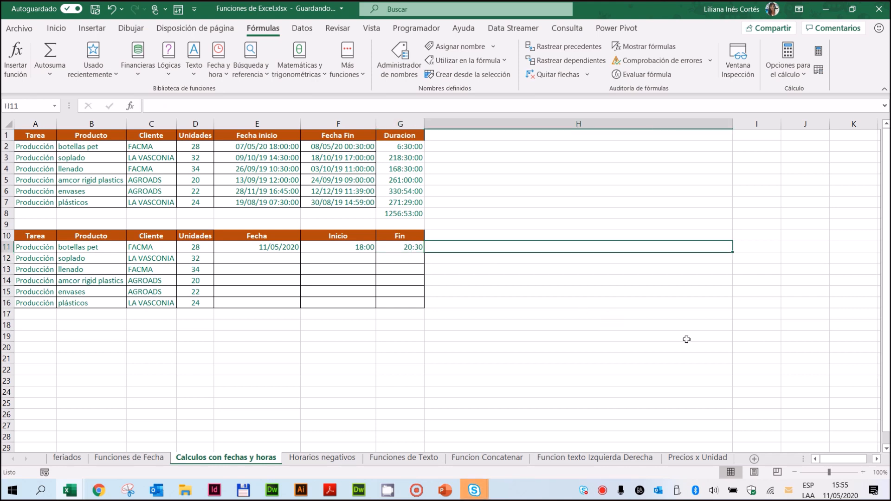
type("=")
left_click(400, 244)
type("-")
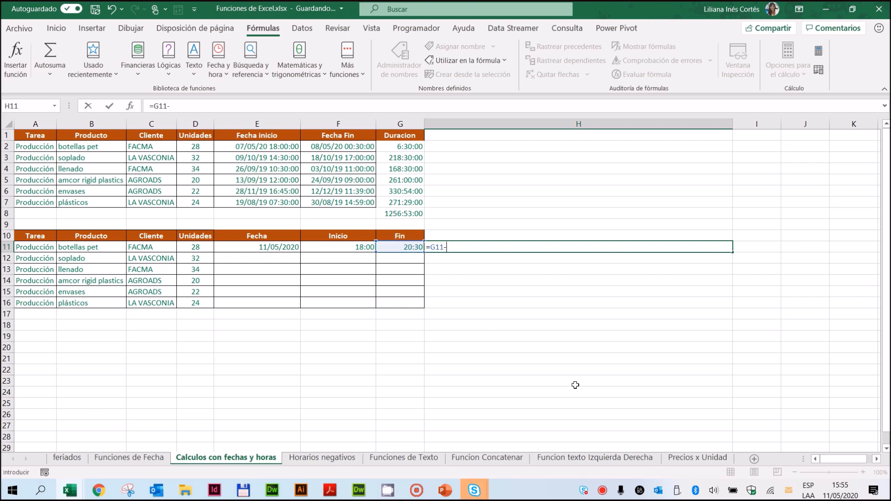
left_click(365, 247)
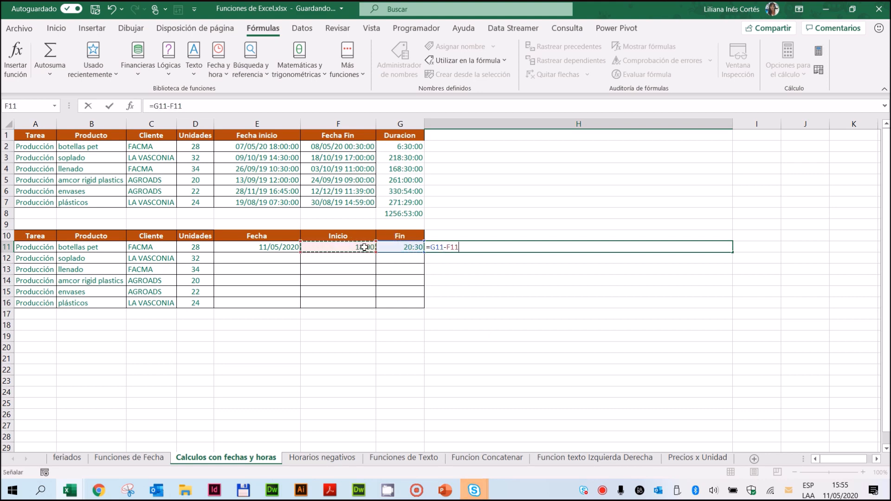
key("Return")
Step: Narrow column H and clear the duration formula from H11
left_click(530, 247)
left_click_drag(733, 122, 523, 136)
left_click(491, 334)
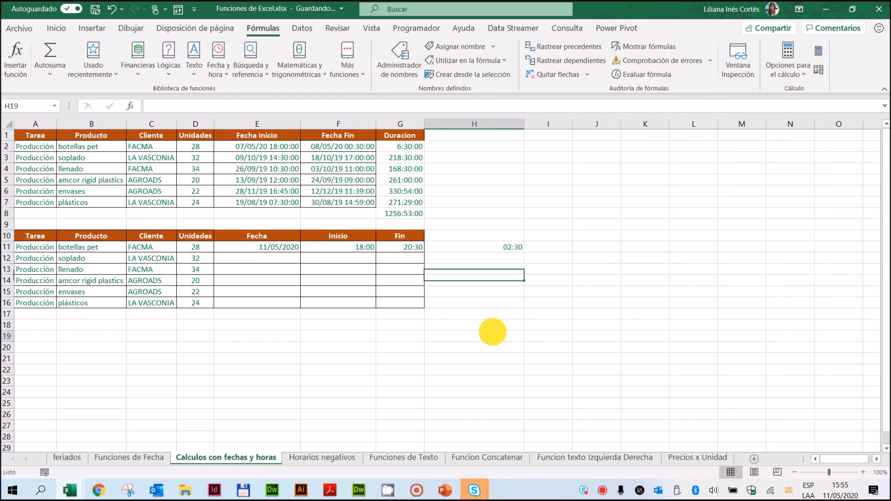
left_click(481, 241)
left_click(502, 250)
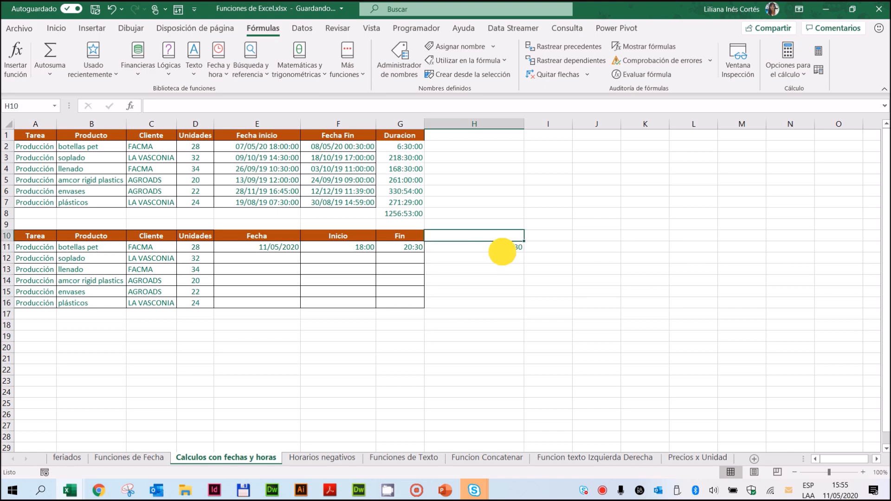
key("Delete")
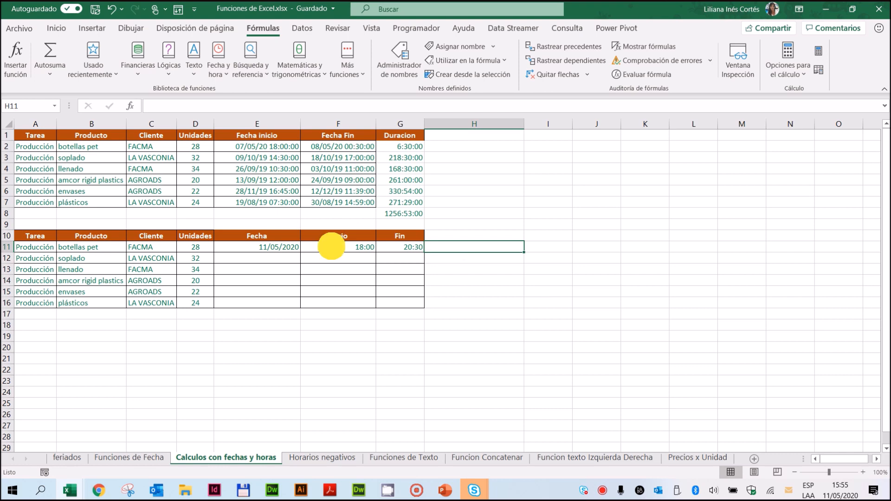
Step: Change the botellas pet times so that Inicio in F11 is 21:00 and Fin in G11 is 3:00
left_click(330, 246)
type("21")
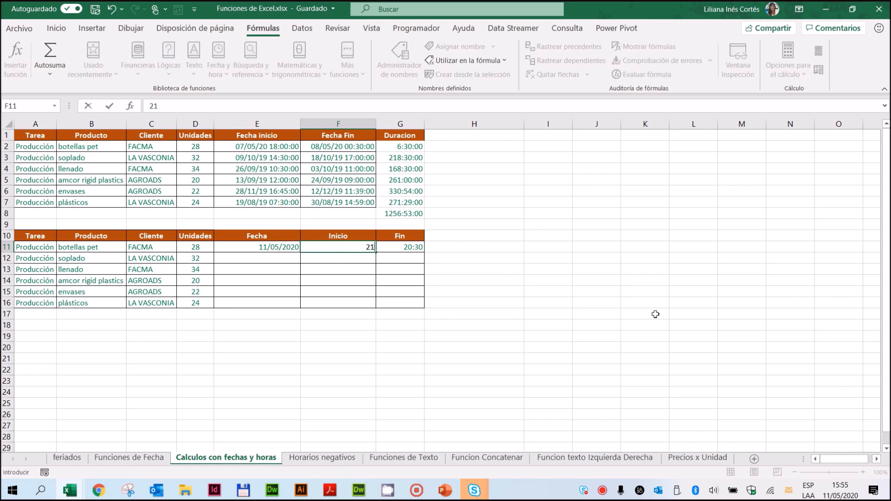
type(":00")
key("Return")
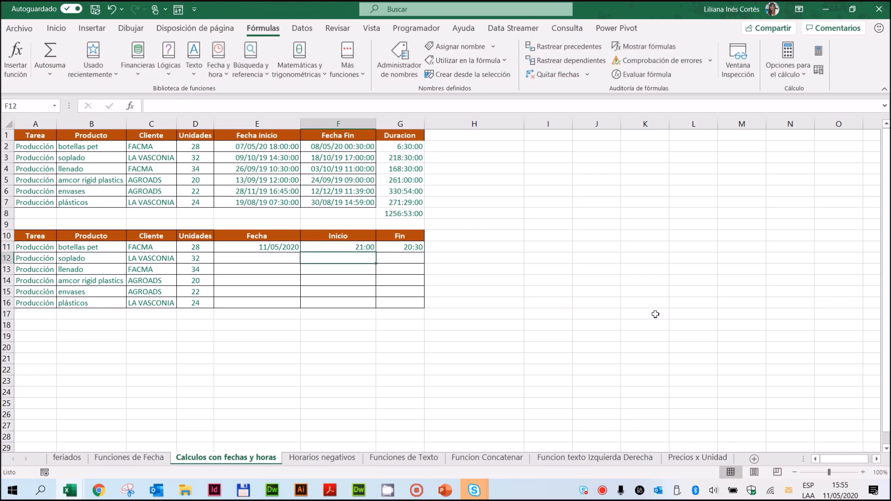
left_click(414, 248)
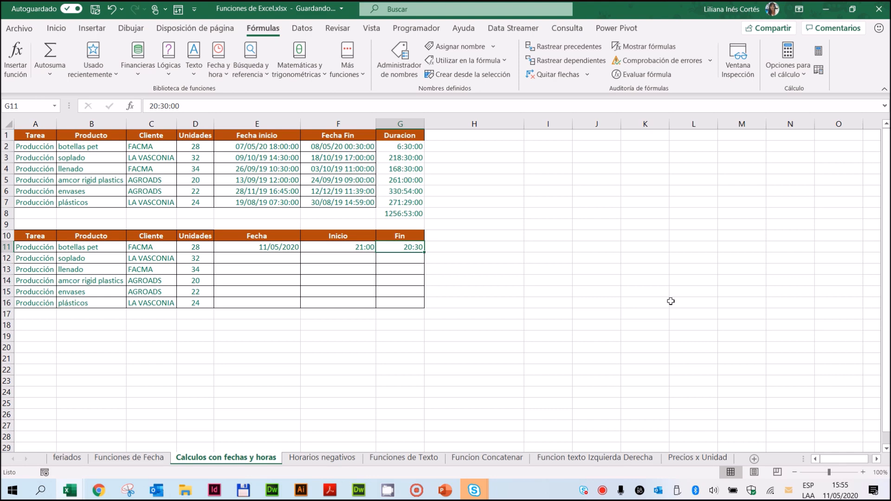
type("3")
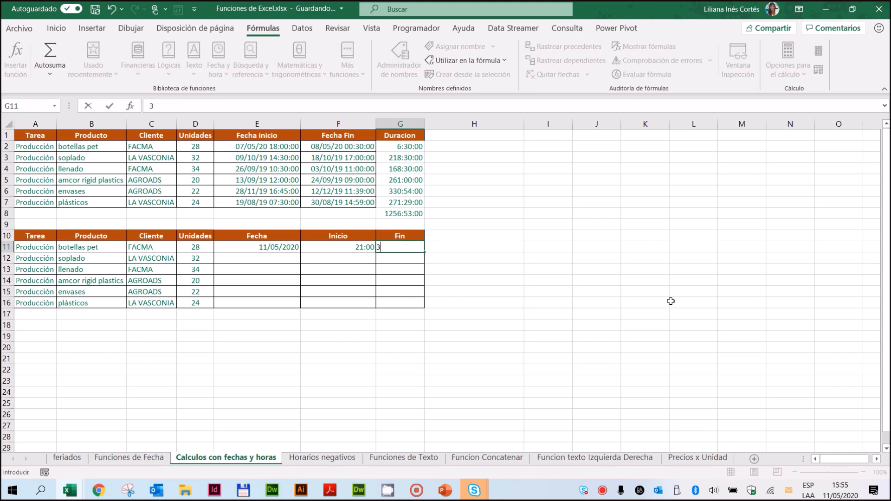
type(":00")
key("Return")
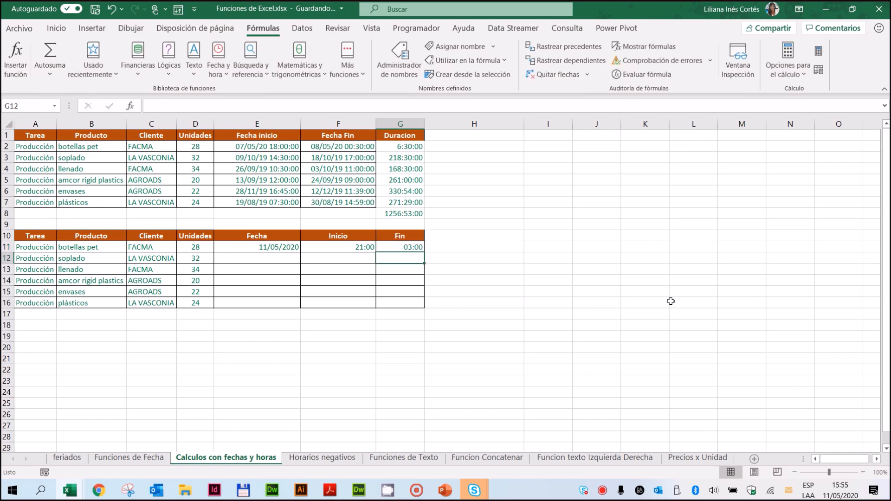
Step: Subtract the Inicio time from the overnight Fin time in H11 with the formula =G11-F11
left_click(454, 247)
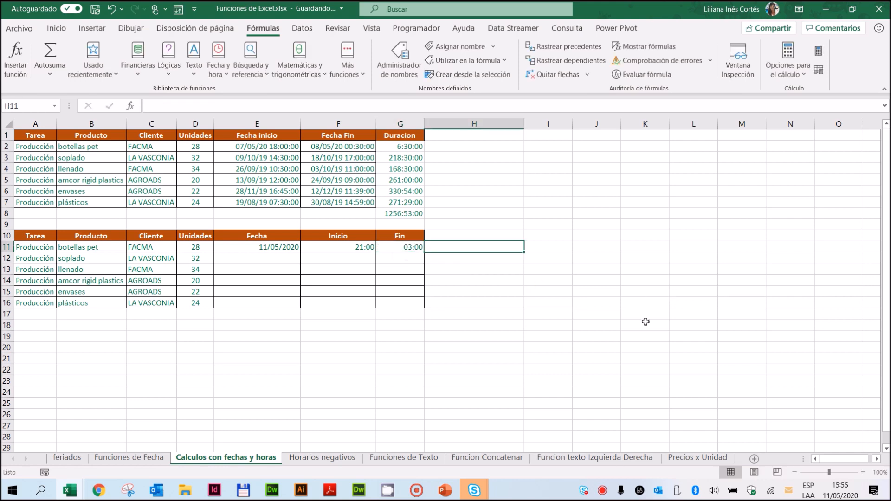
type("=")
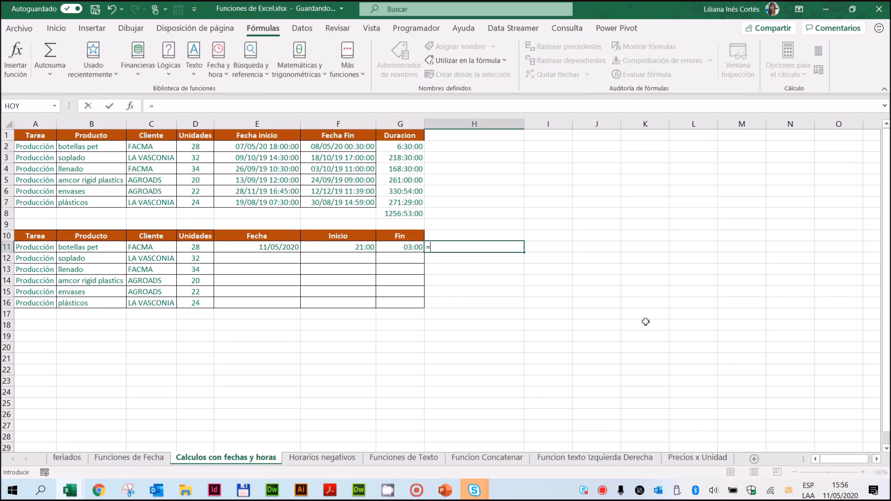
left_click(400, 246)
type("-")
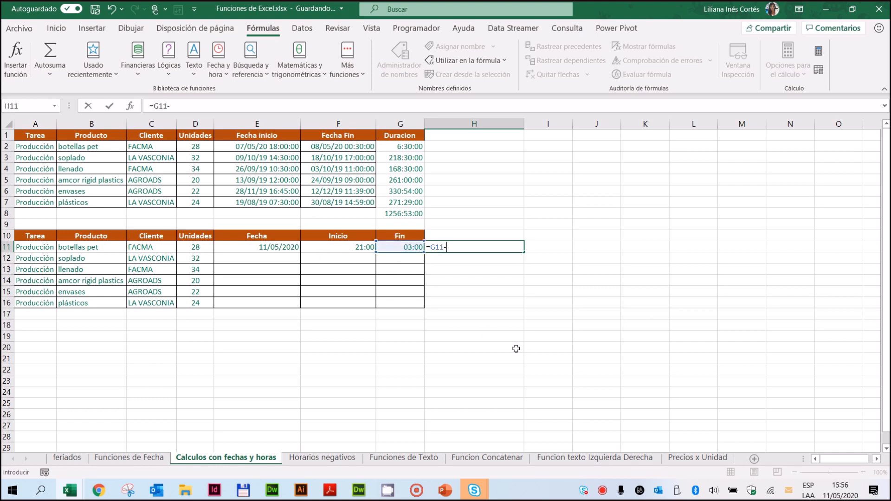
left_click(350, 246)
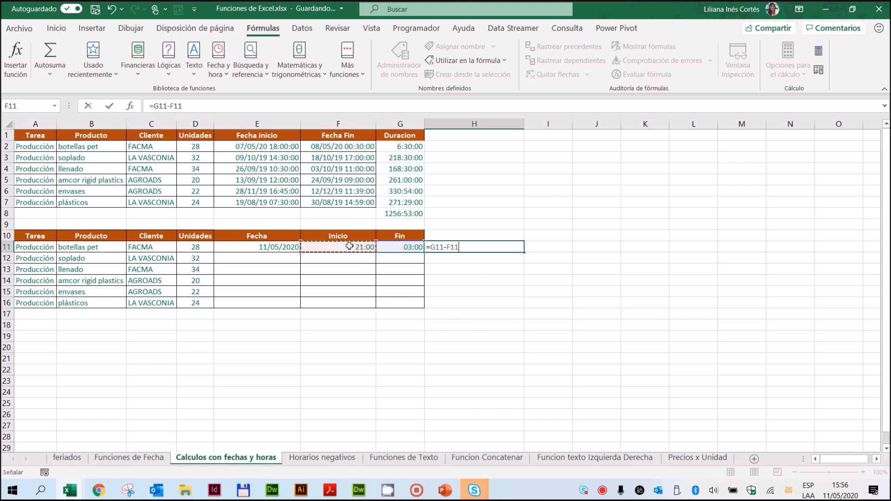
key("Return")
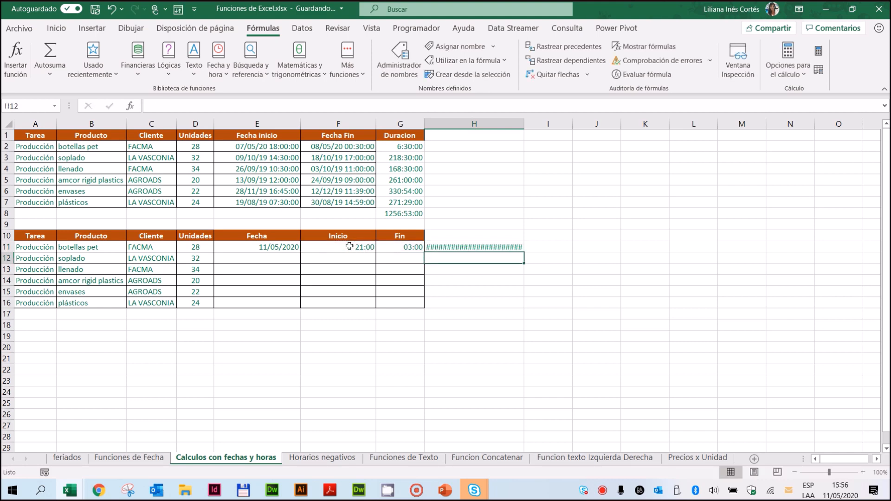
Step: Widen column H to give the H11 duration result more room
left_click(463, 247)
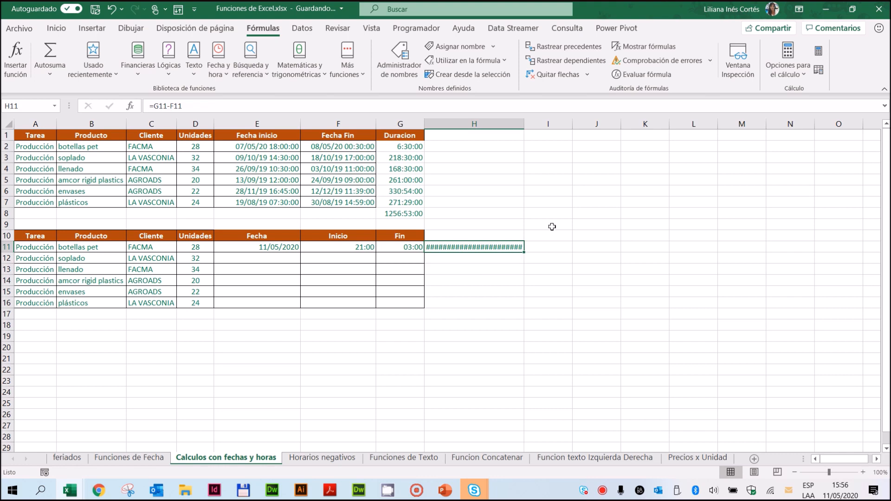
left_click_drag(524, 124, 602, 129)
left_click_drag(700, 132, 702, 125)
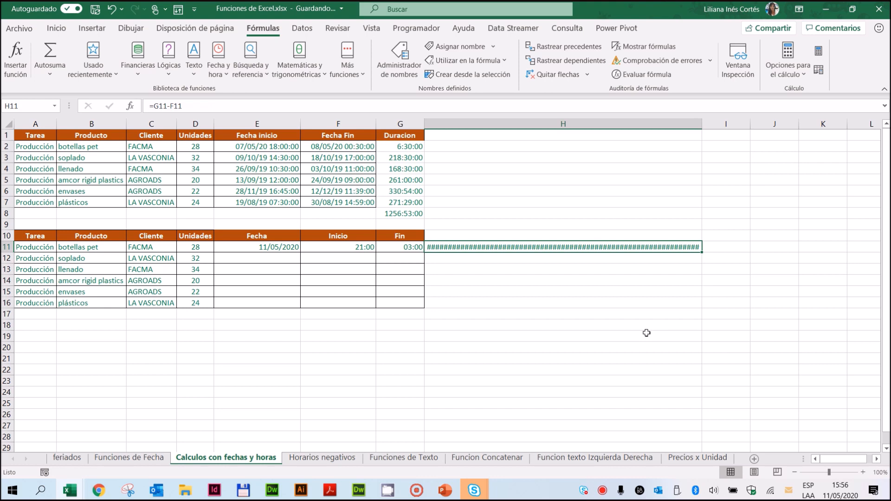
Step: Examine the Fecha, Inicio and Fin values in row 11 against the time subtraction in H11
left_click(412, 247)
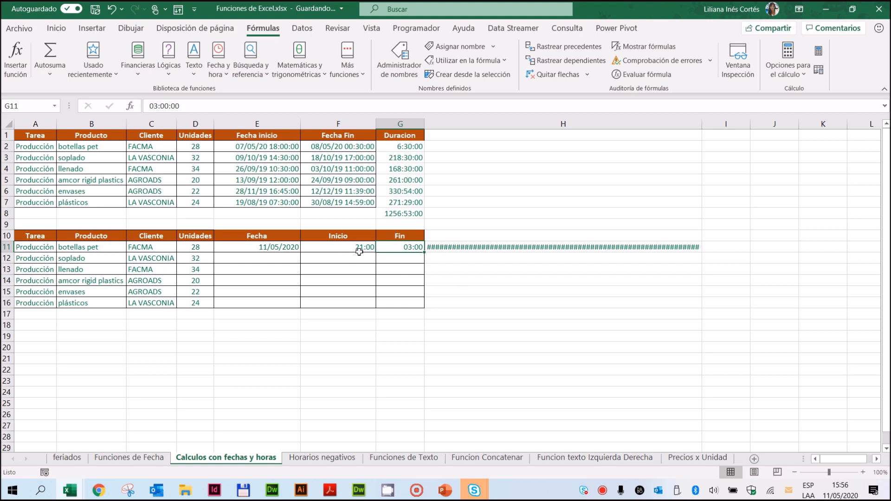
left_click(254, 247)
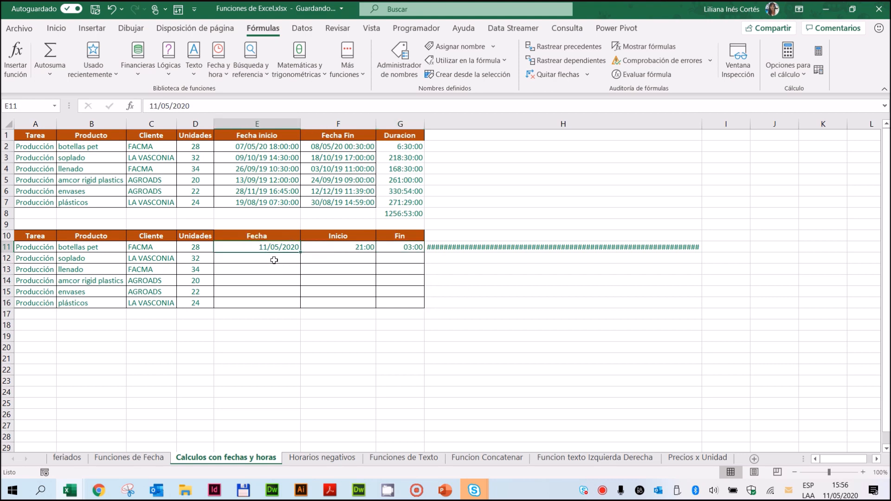
left_click(332, 245)
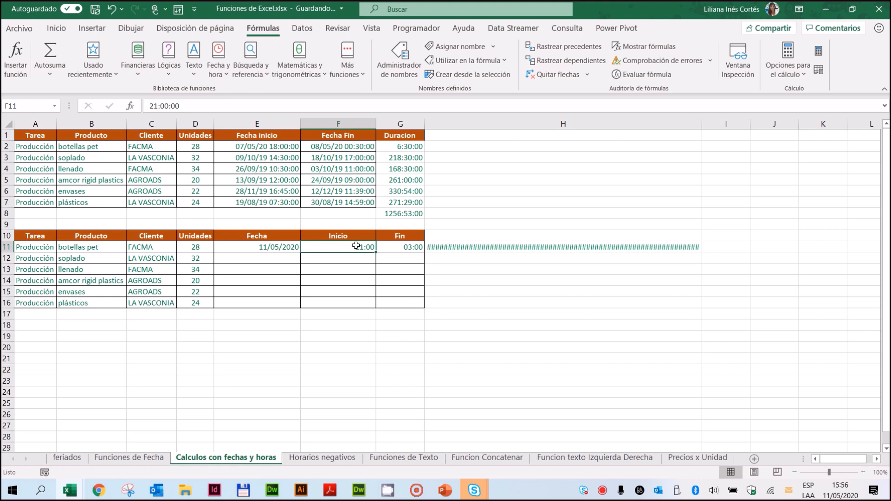
left_click(405, 247)
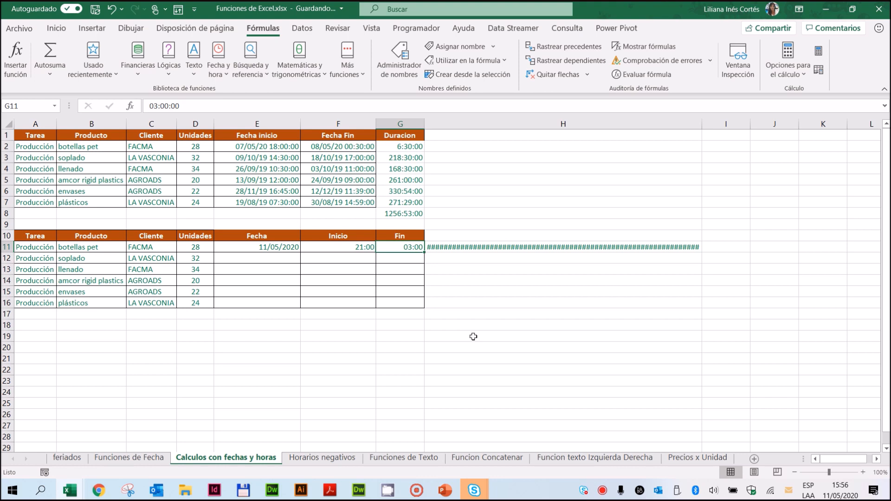
left_click_drag(331, 248, 407, 248)
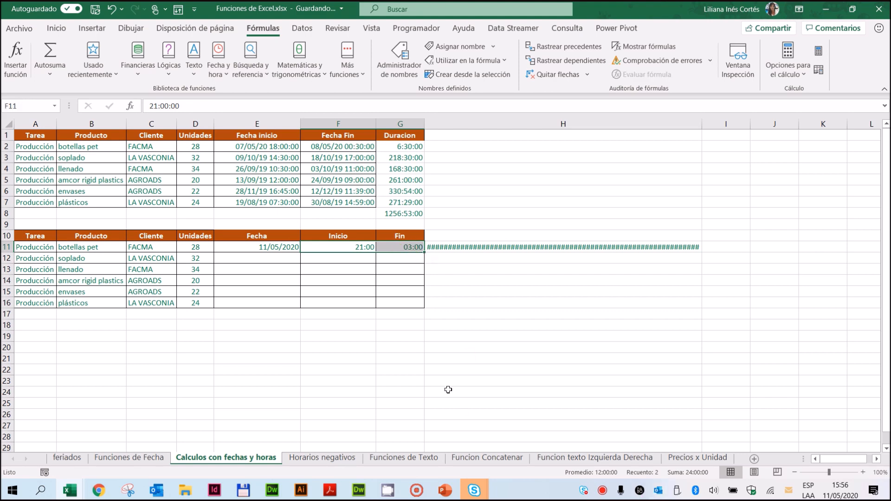
left_click(404, 246)
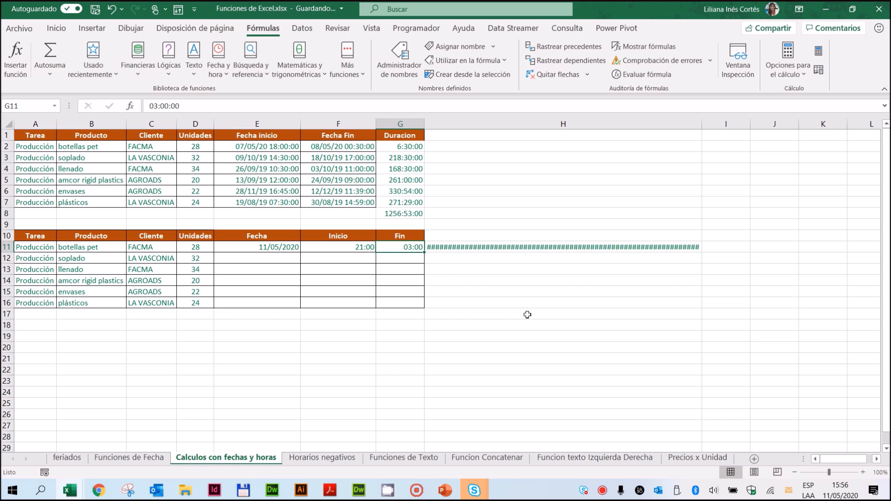
left_click(329, 249)
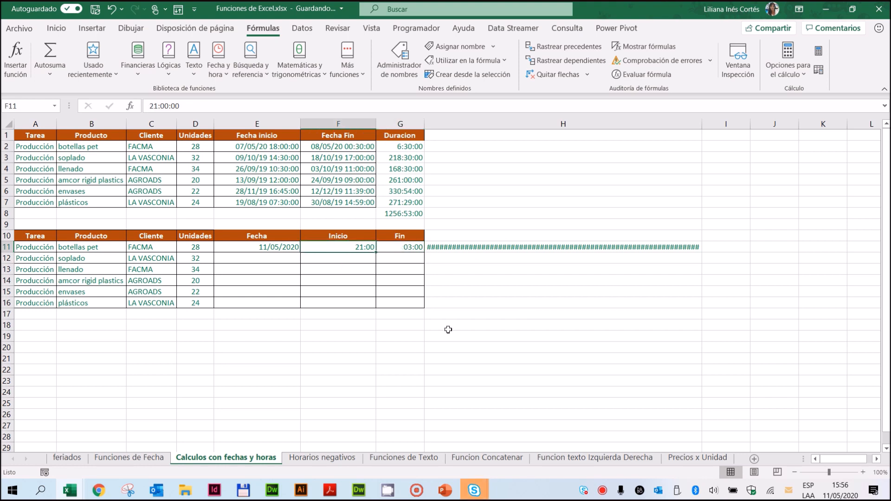
left_click(398, 245)
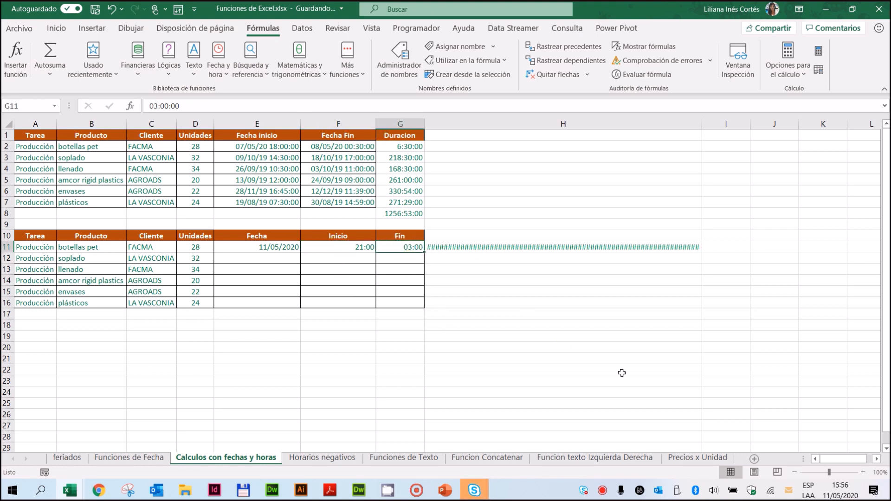
left_click(403, 248)
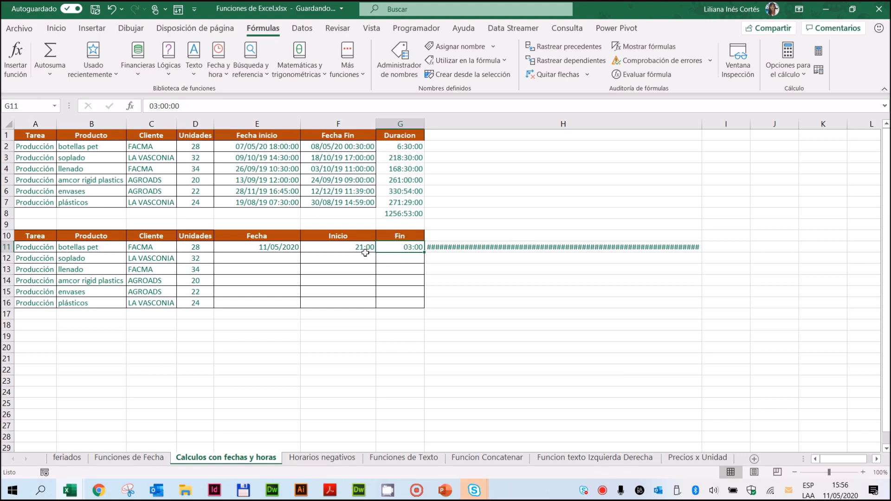
left_click(353, 245)
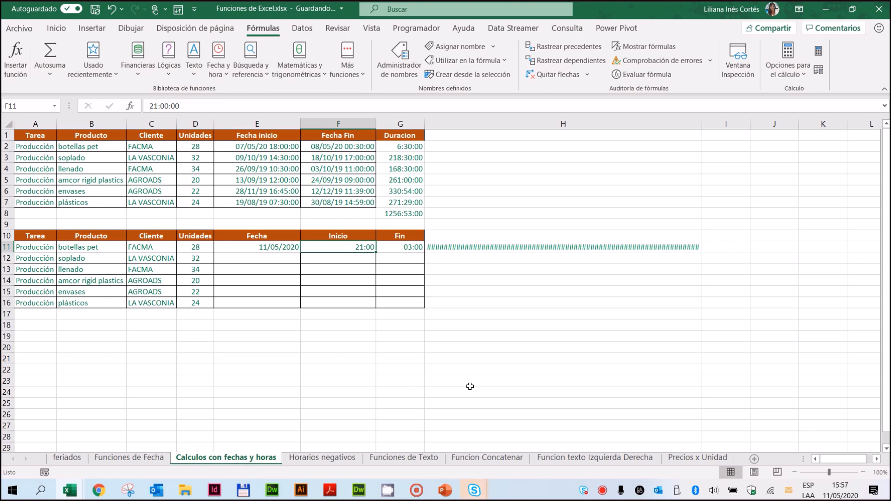
left_click(482, 248)
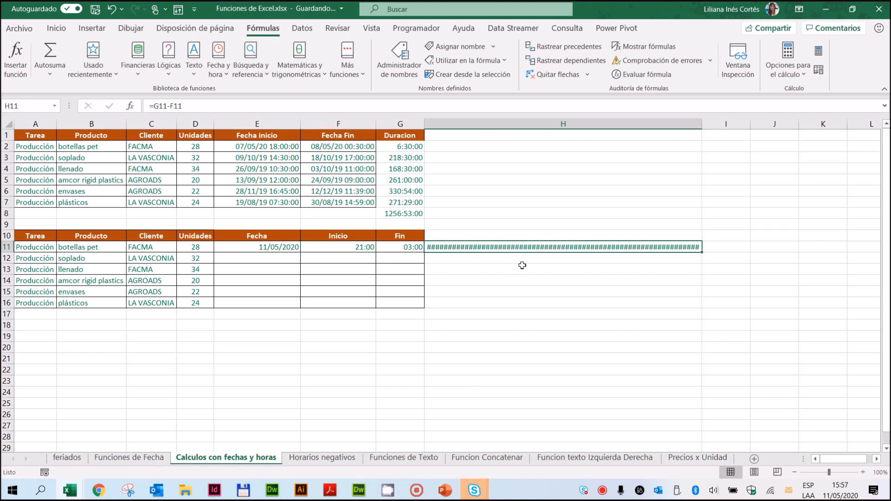
Step: Set the Fecha inicio of the botellas pet task in E2 to 11/5/2020 21:00
left_click_drag(255, 146, 339, 203)
left_click(267, 146)
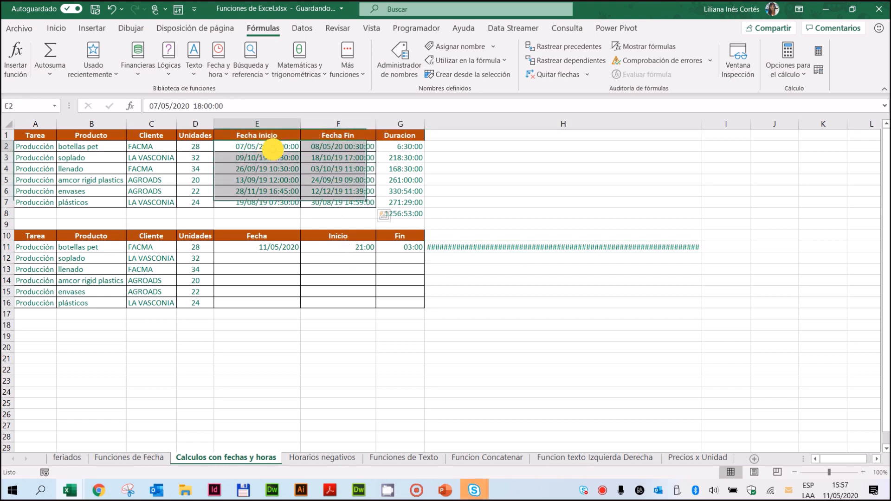
type("11")
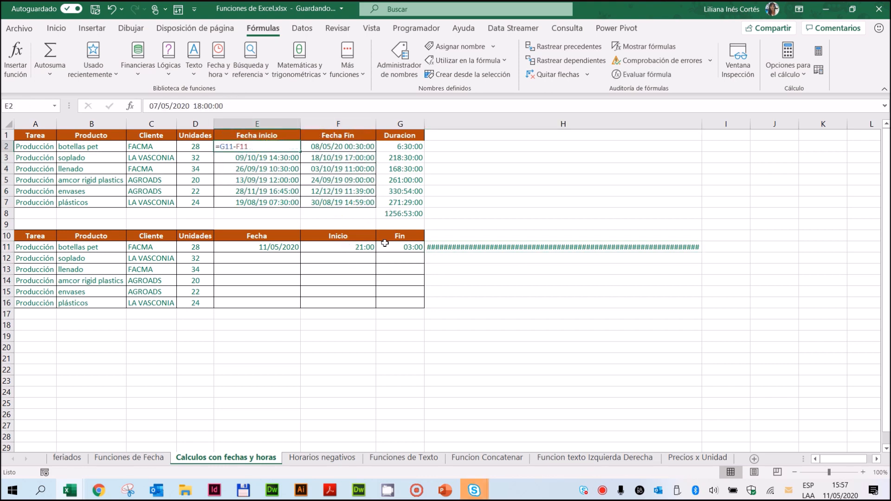
type("/5/2")
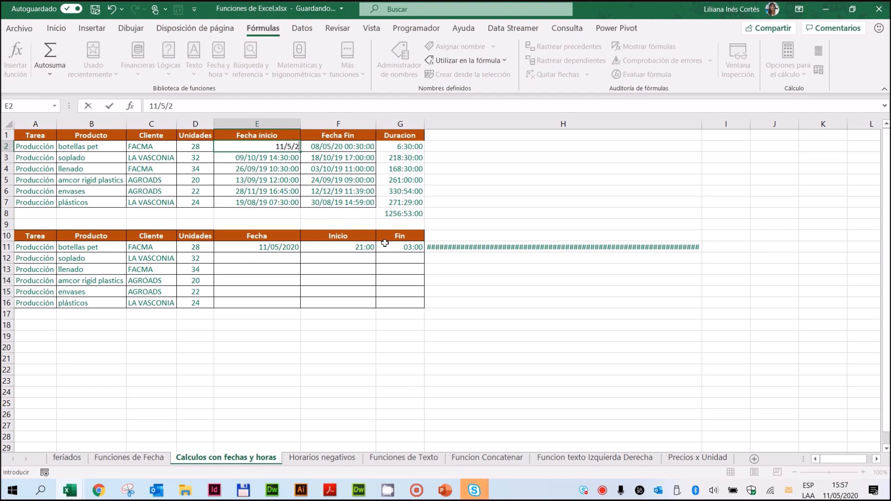
type("020 21:00")
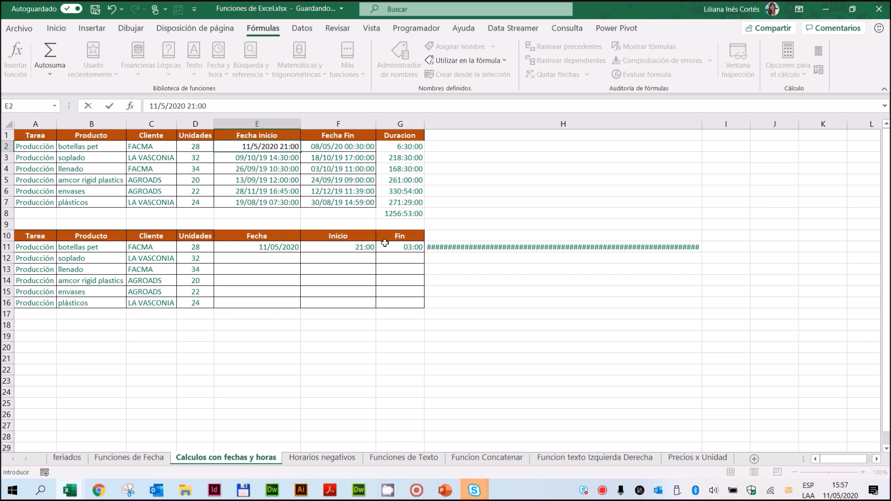
key("Return")
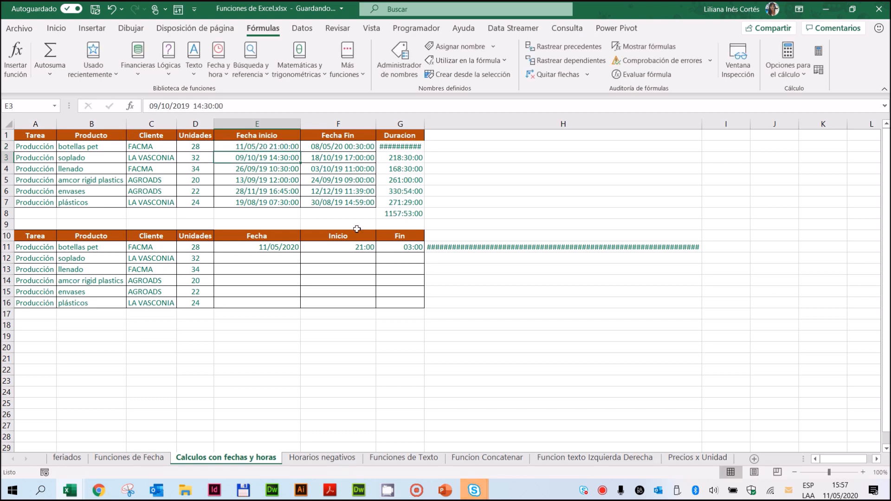
Step: Set the Fecha Fin of the botellas pet task in F2 to 12/5/2020 3:00
left_click(350, 147)
type("1")
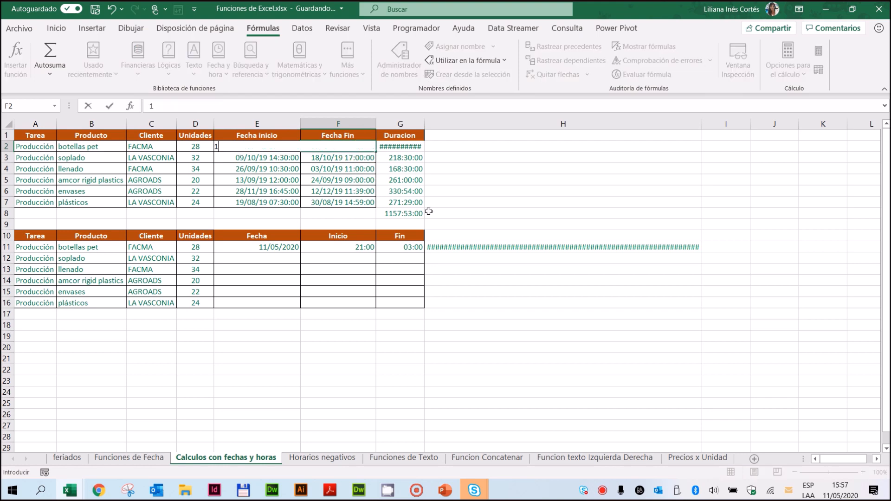
type("2/5/2020 3:00")
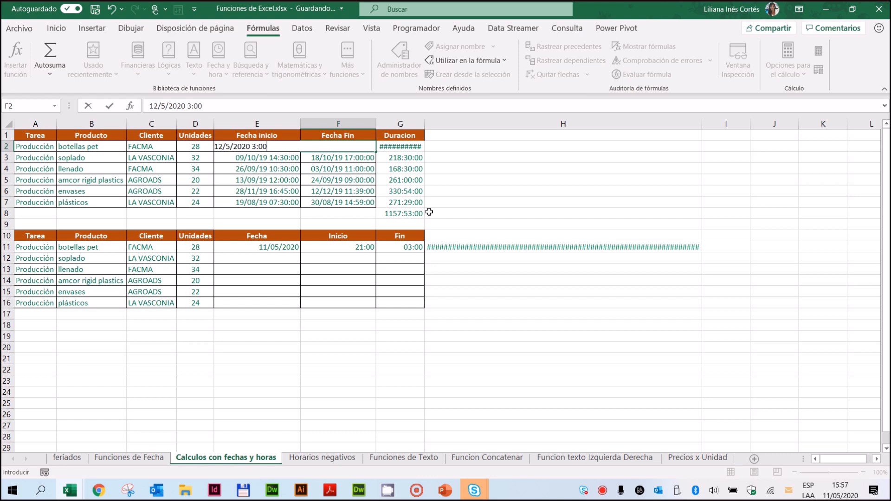
key("Return")
Step: Compare the date-and-time duration formula in G2 with the separate Fecha, Inicio and Fin values in row 11
left_click(411, 145)
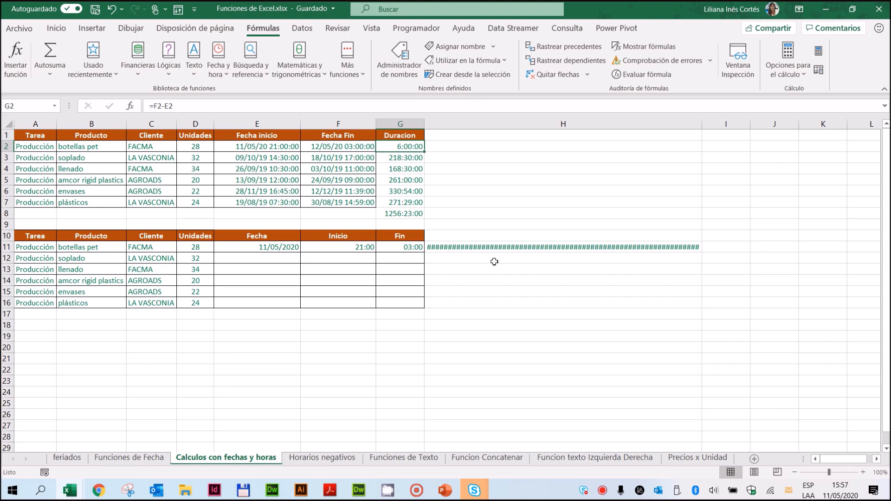
left_click(239, 247)
left_click_drag(350, 250, 414, 247)
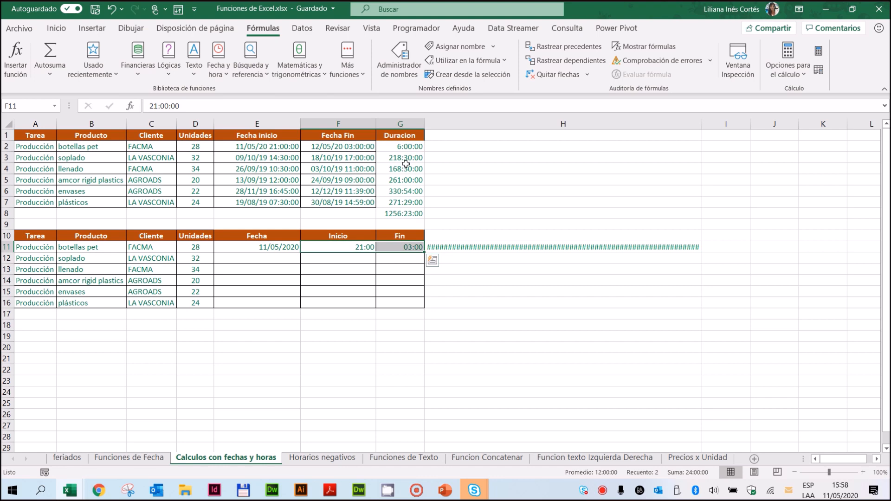
Step: Clear the Puntualidad formula in D2 on the Horarios negativos sheet
left_click(319, 460)
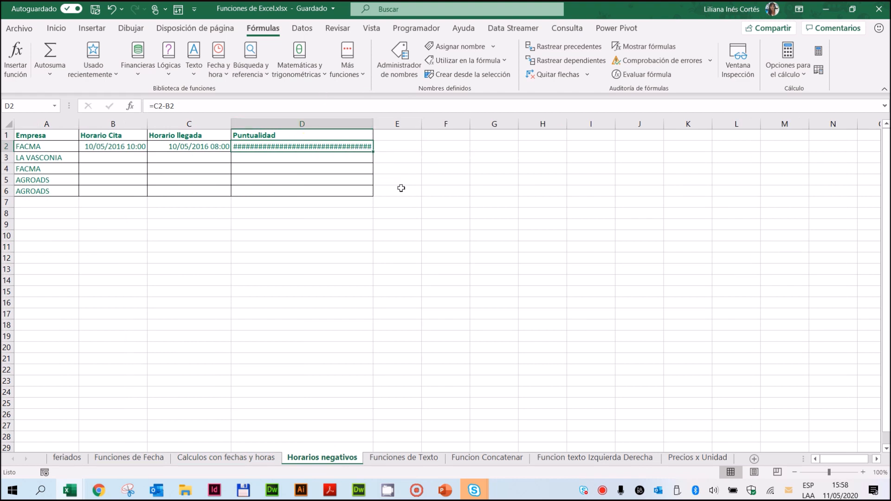
key("Delete")
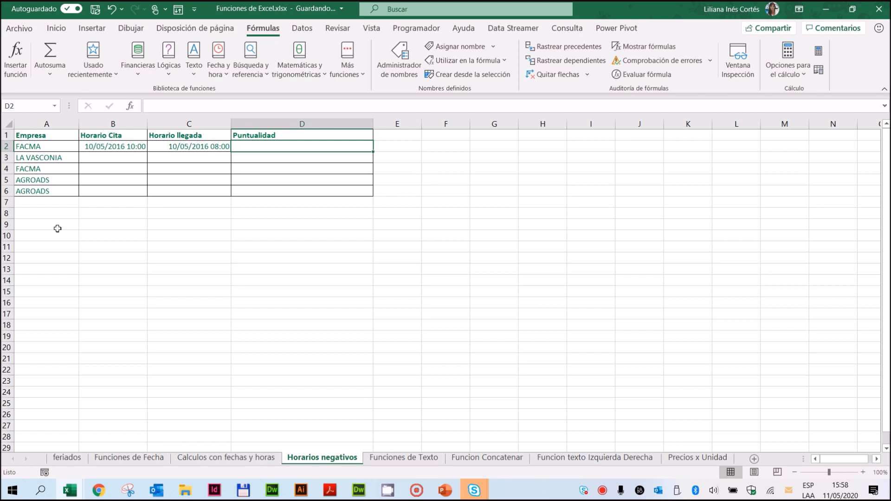
Step: Review the Empresa list and the Horario Cita and Horario llegada values of FACMA in row 2
left_click(43, 147)
left_click_drag(42, 147, 36, 191)
left_click(48, 149)
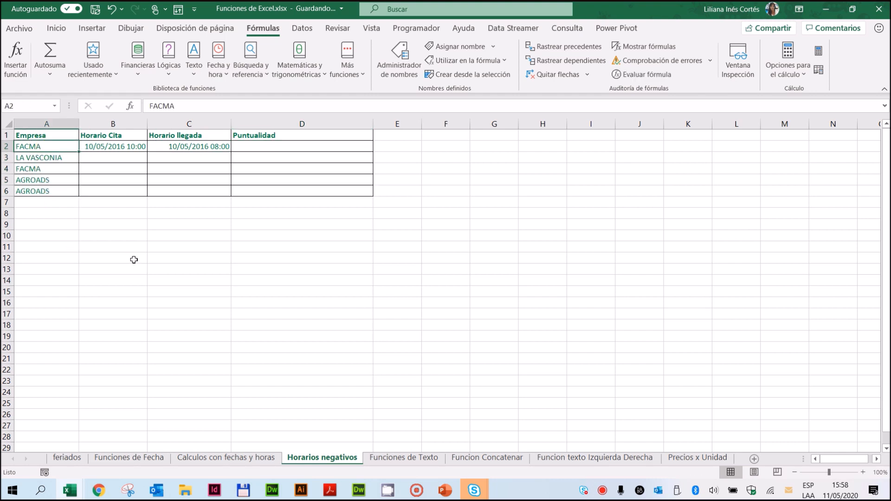
left_click(123, 144)
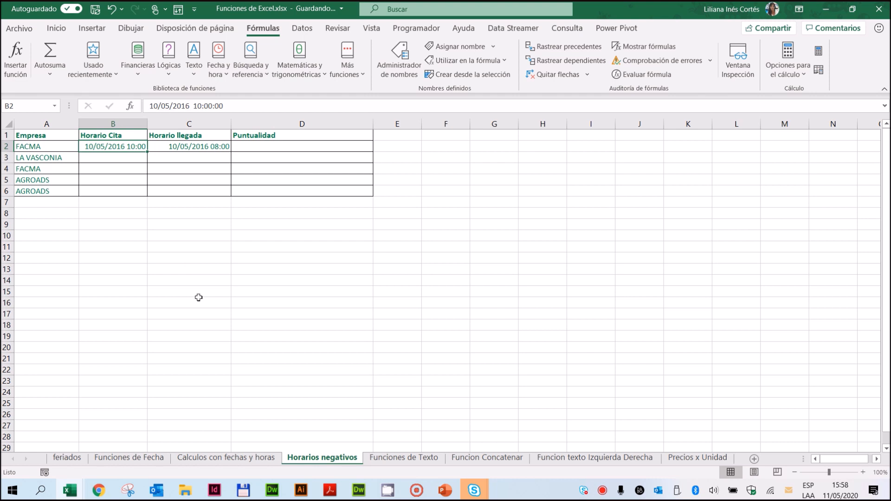
left_click(173, 146)
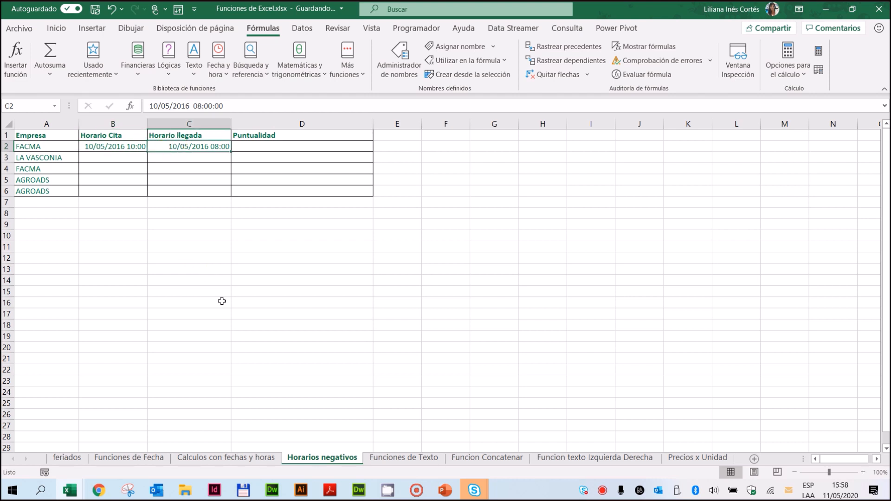
left_click(128, 146)
Step: Change the FACMA Horario llegada in C2 to 10/05/2016 10:10:00, removing the surplus :00 from the time
left_click(206, 146)
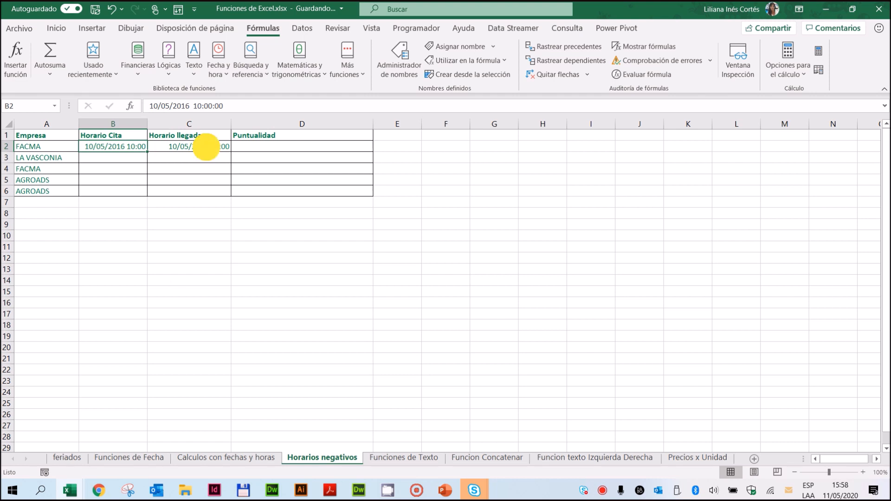
double_click(197, 106)
type("10")
type(":10")
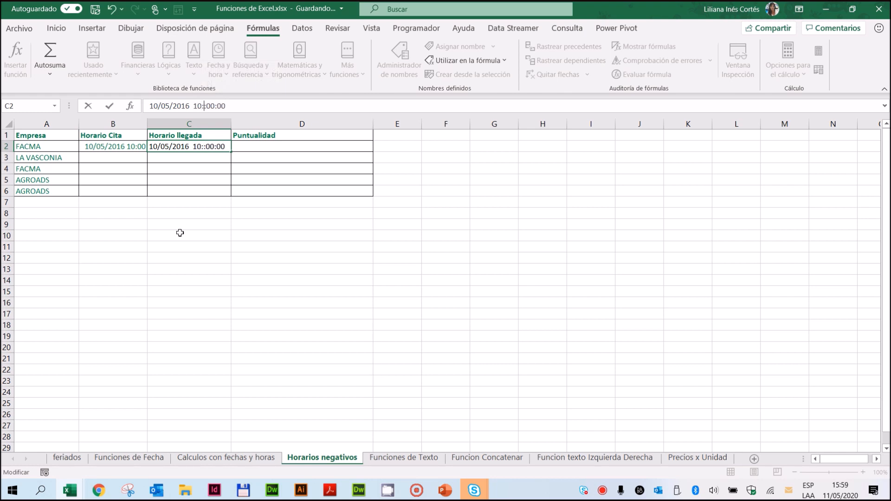
key("Return")
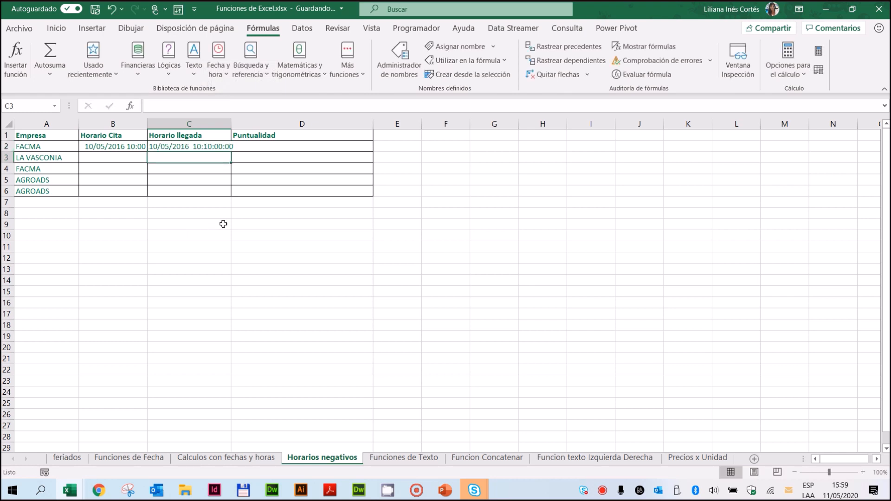
left_click(297, 148)
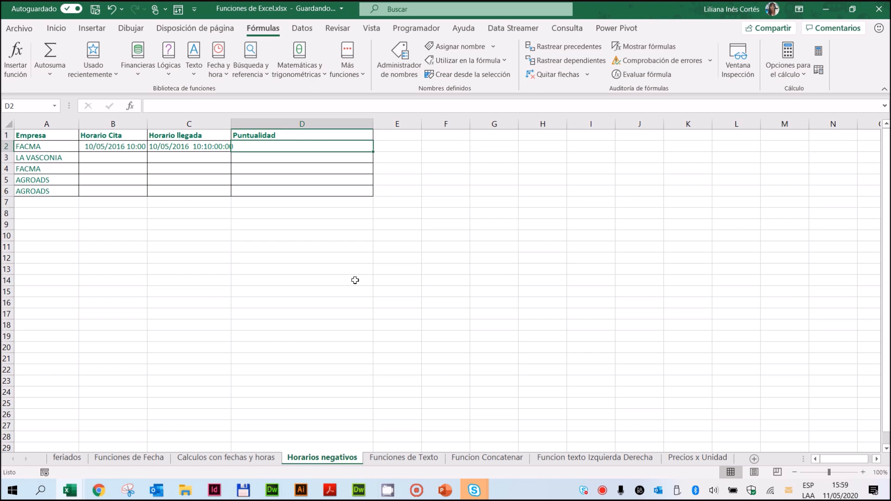
left_click(193, 145)
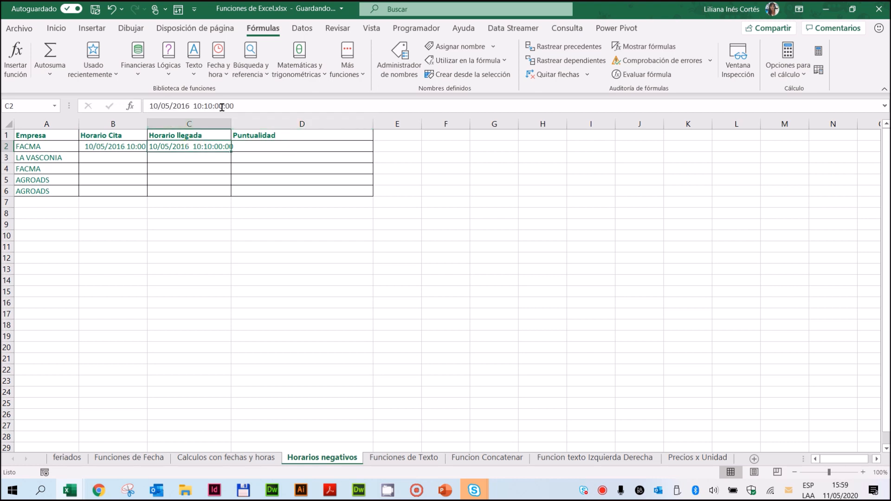
left_click_drag(222, 106, 234, 107)
key("Delete")
key("Return")
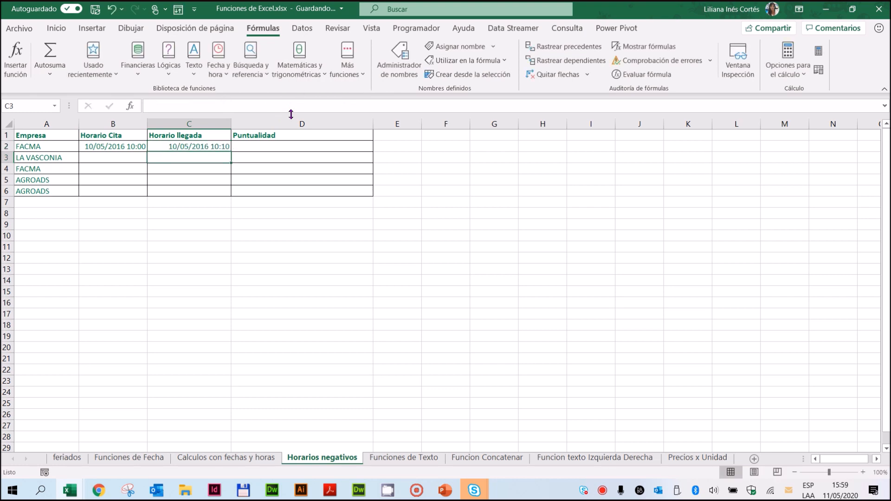
Step: Calculate the FACMA Puntualidad in D2 by subtracting the appointment from the arrival with =C2-B2
left_click(271, 145)
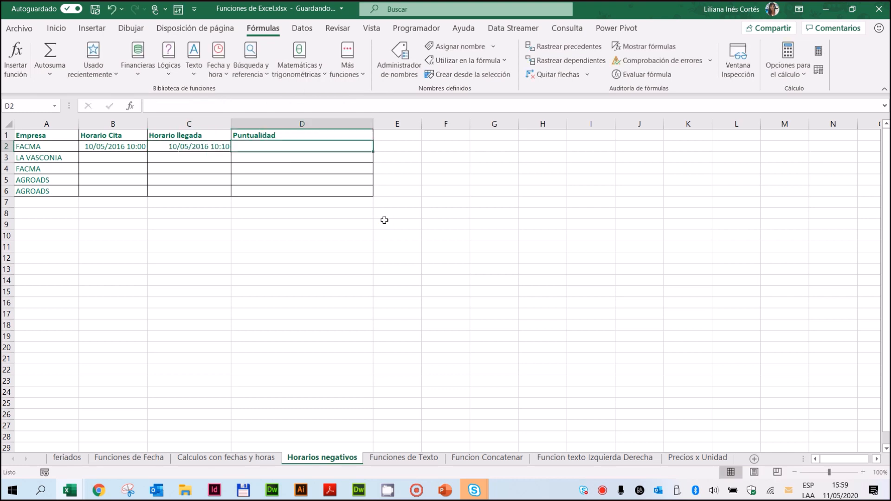
type("=")
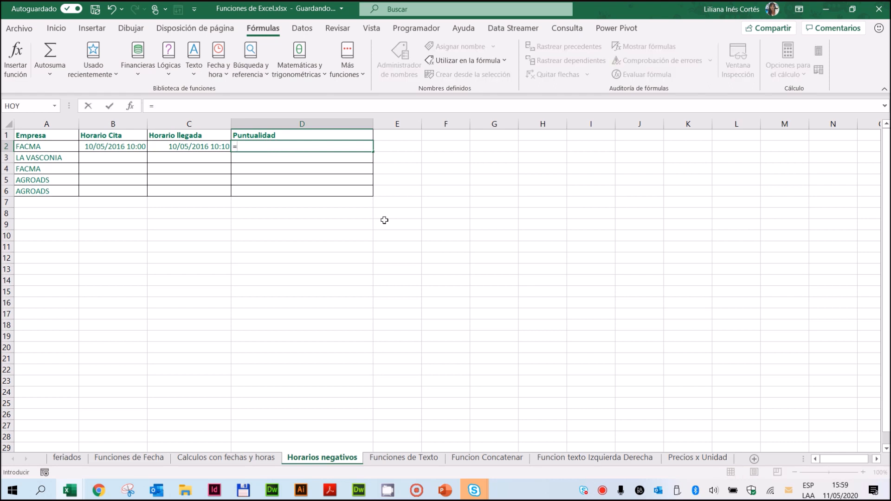
left_click(182, 148)
type("-")
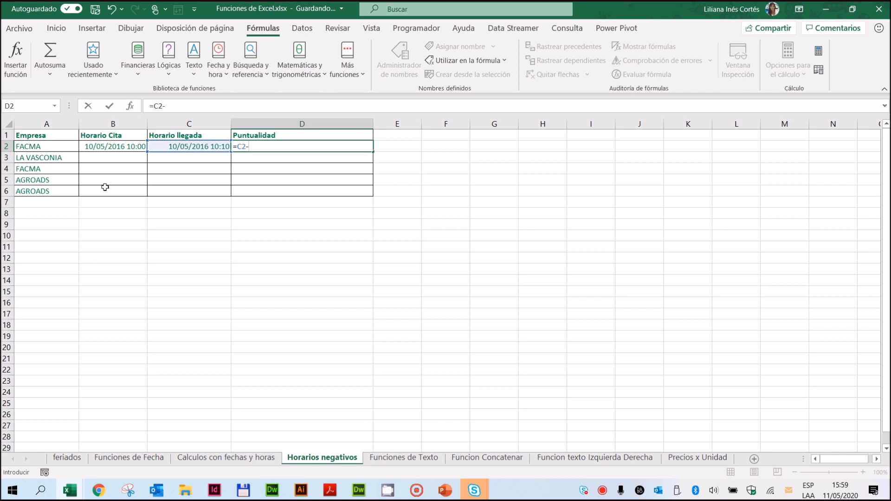
left_click(97, 147)
key("Return")
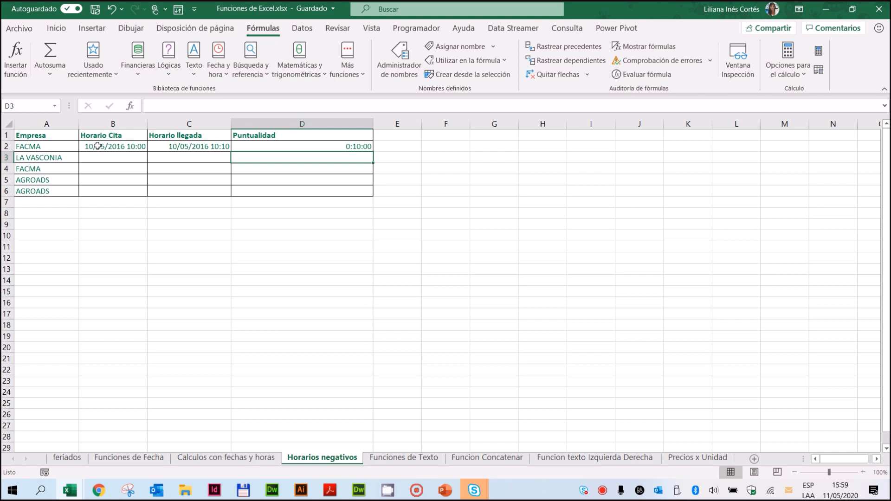
Step: Rename the Puntualidad column header in D1 as Retraso
left_click(265, 135)
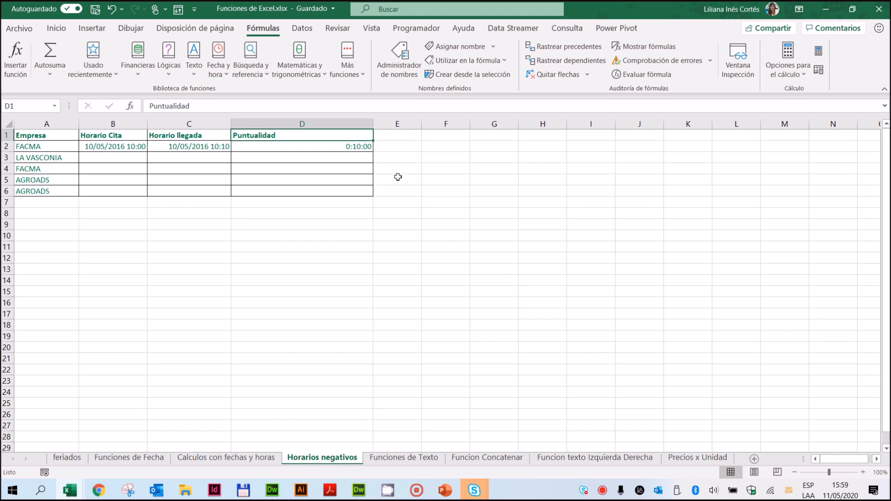
type("Retraso")
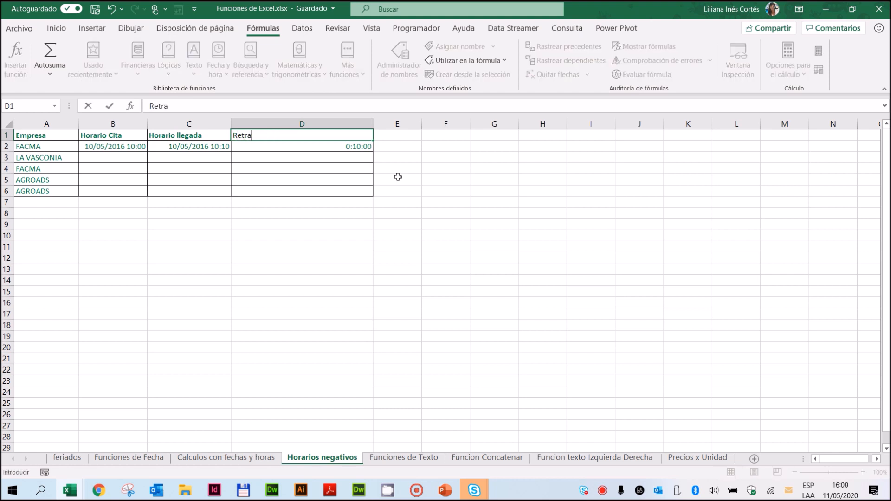
key("Return")
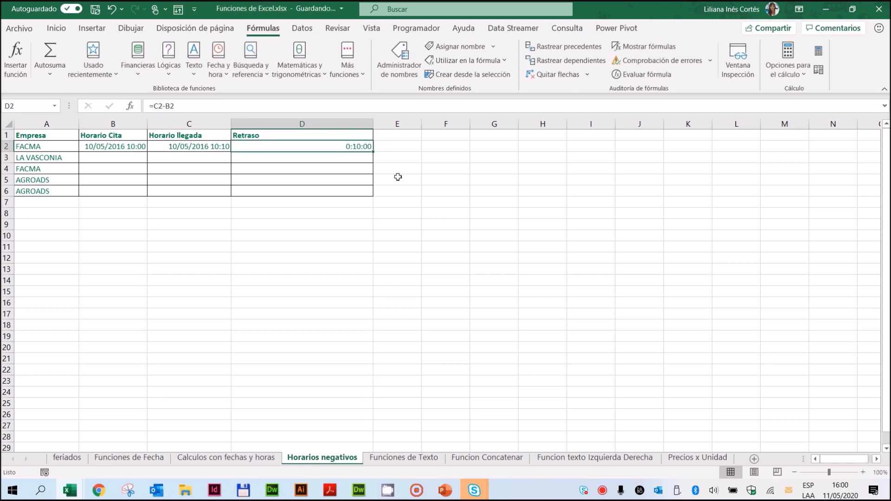
Step: Change the FACMA Horario llegada in C2 to 10/05/2016 9:55, ahead of the appointment time
left_click(202, 147)
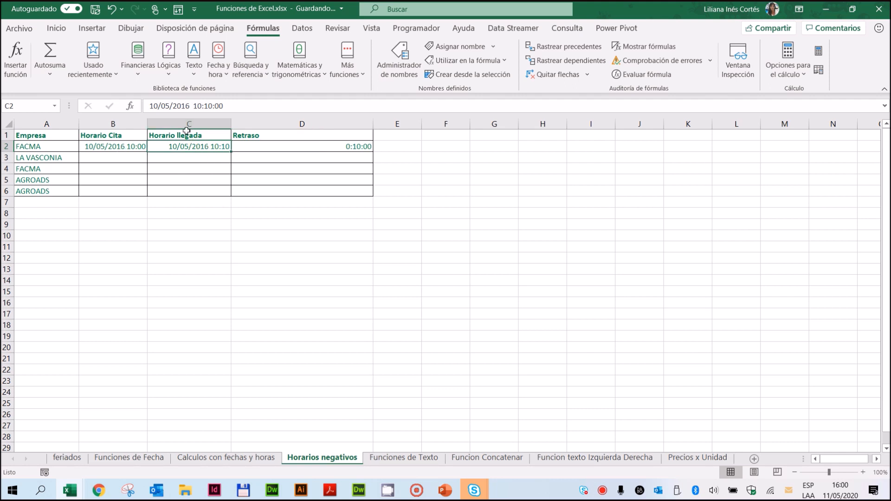
left_click_drag(192, 106, 245, 110)
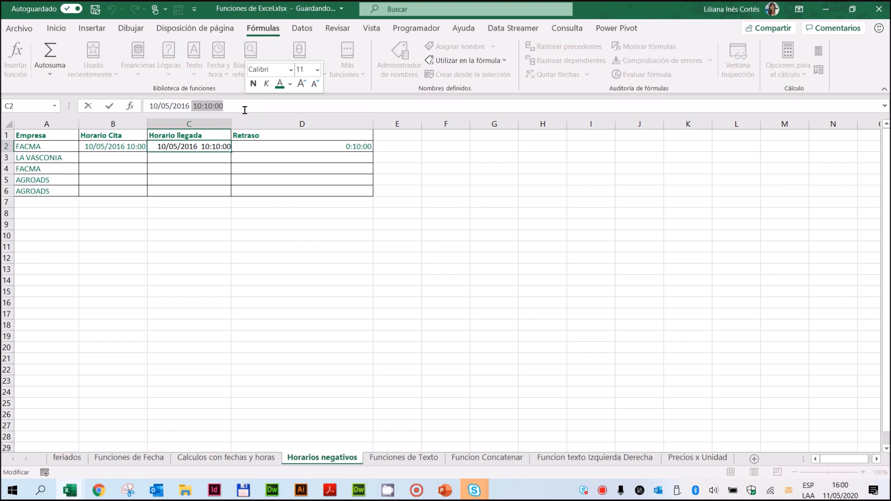
type("9:55")
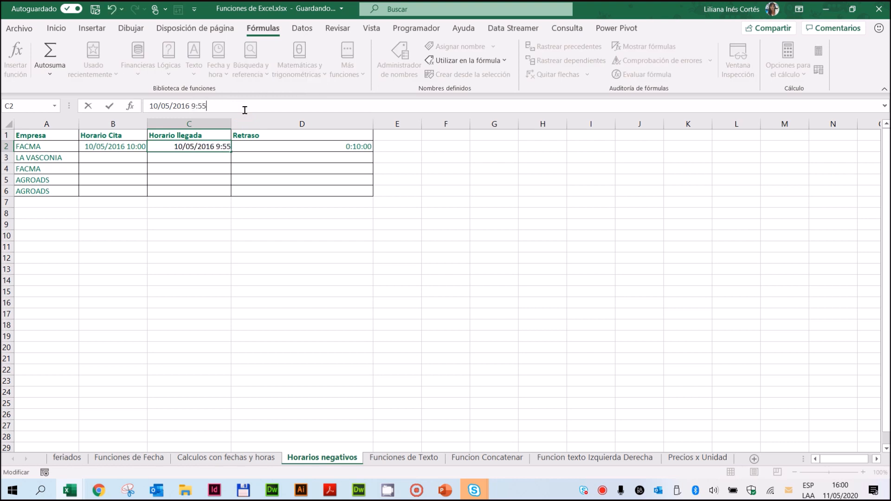
key("Return")
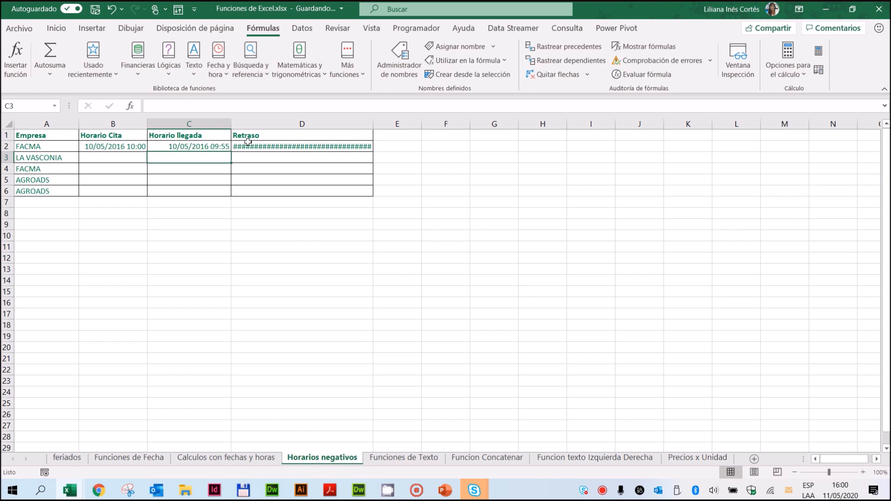
Step: Narrow the Retraso column slightly
left_click(251, 148)
mouse_move(373, 124)
left_mouse_down()
mouse_move(425, 135)
mouse_move(362, 135)
left_mouse_up()
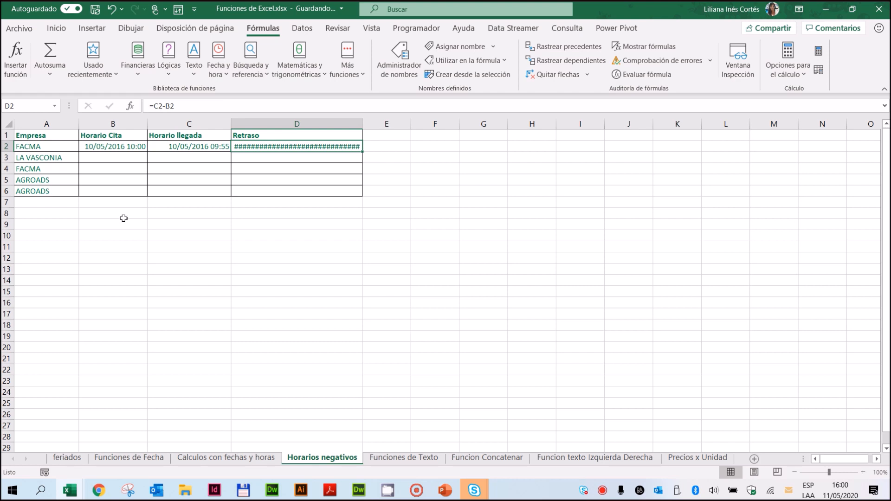
left_click(19, 28)
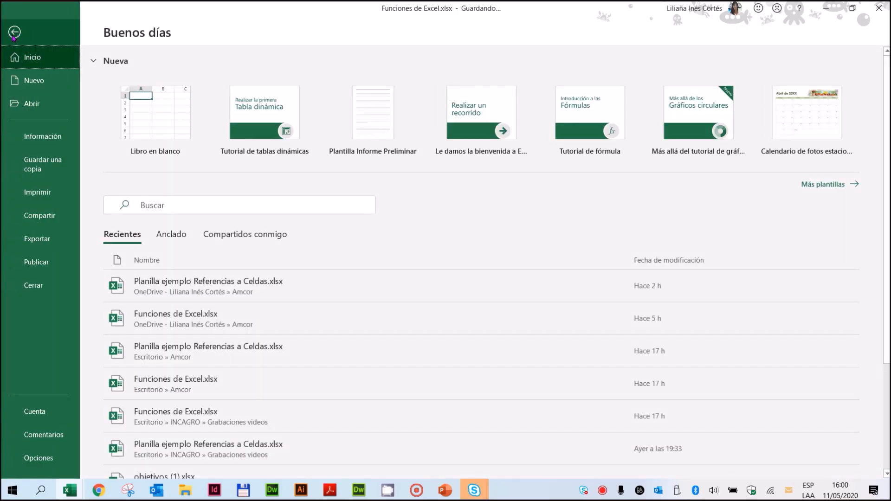
left_click(14, 35)
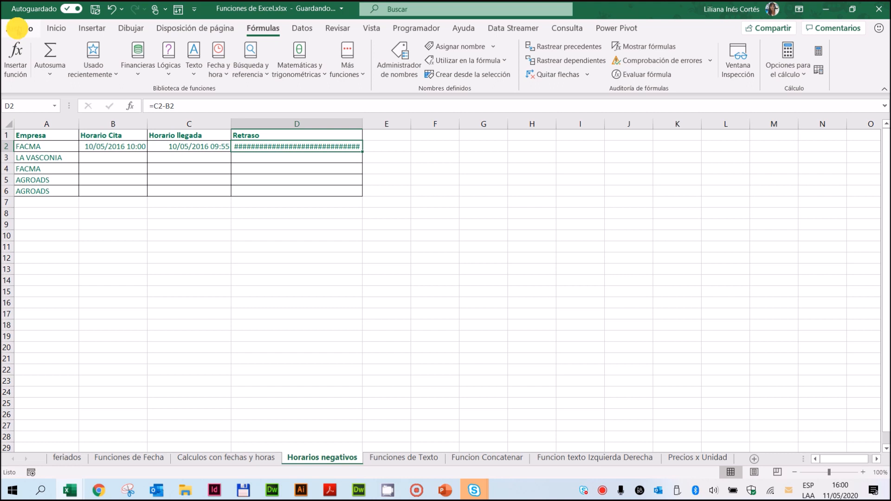
left_click(17, 29)
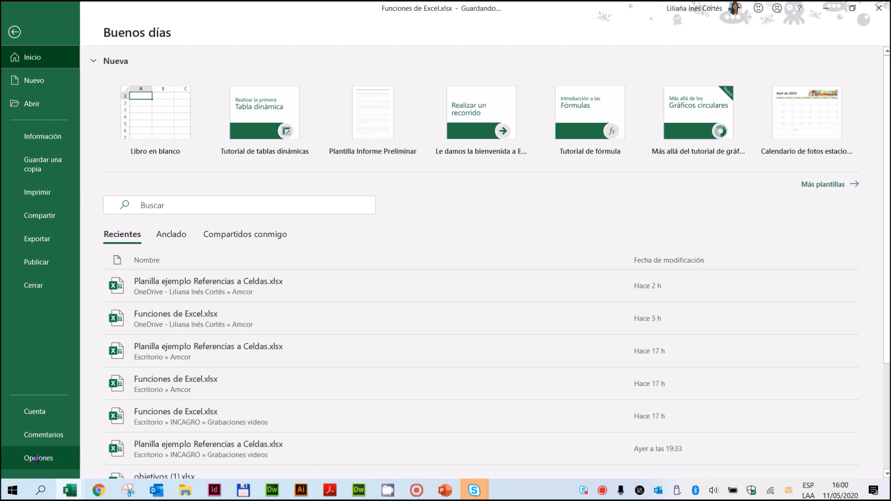
left_click(14, 32)
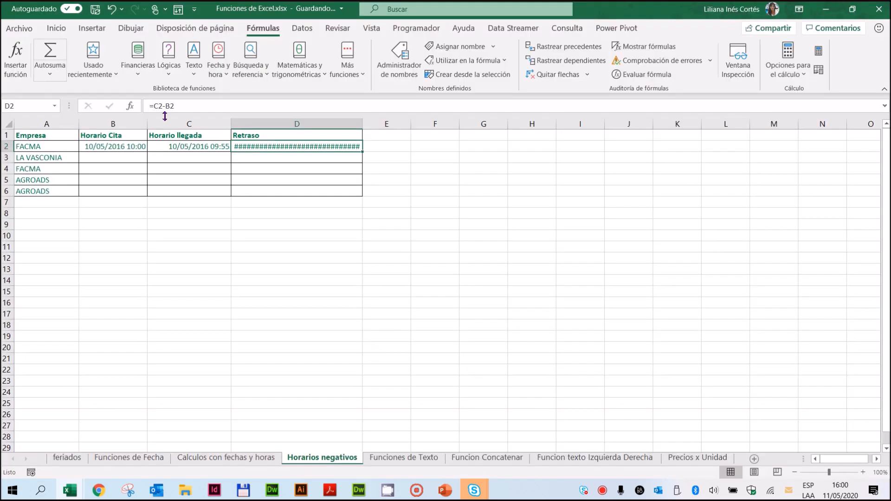
Step: Enable the 1904 date system in the advanced calculation options for the workbook Funciones de Excel.xlsx
left_click(17, 27)
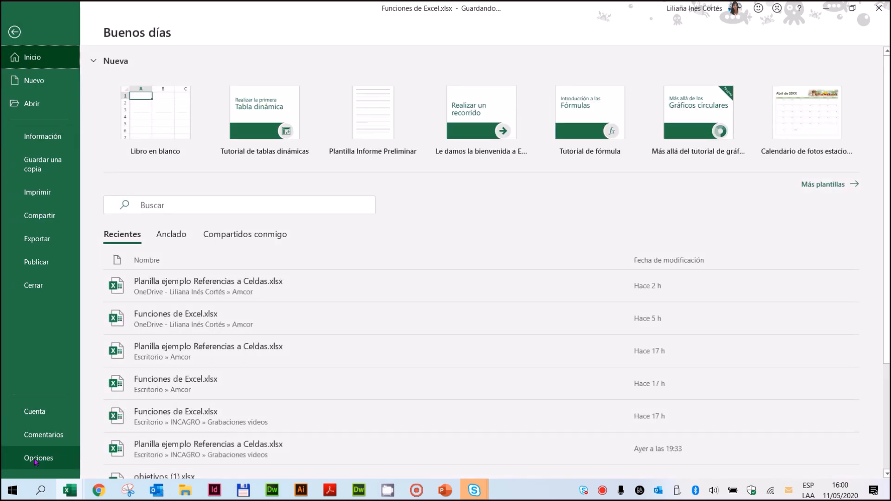
left_click(36, 460)
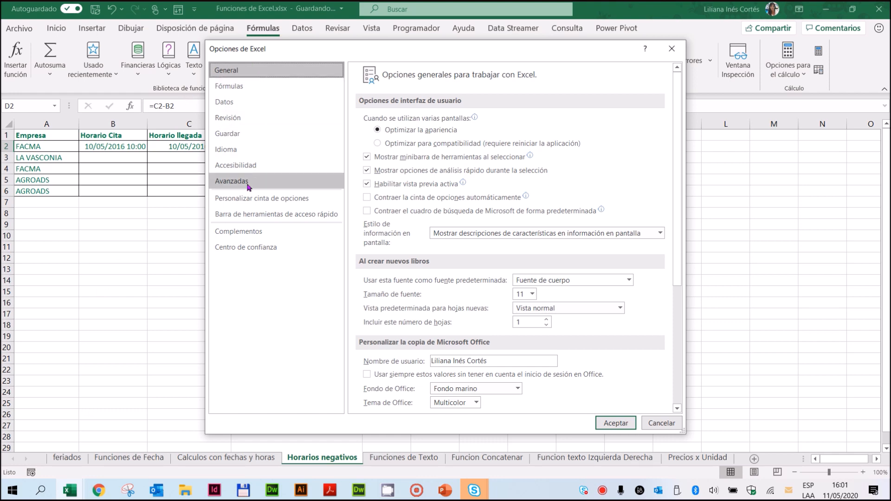
left_click(224, 185)
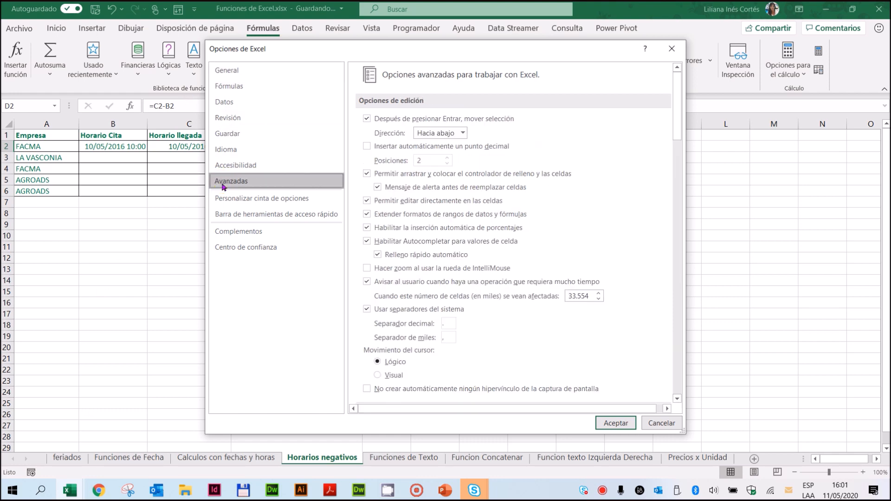
scroll(446, 228, "down", 3)
scroll(446, 228, "down", 10)
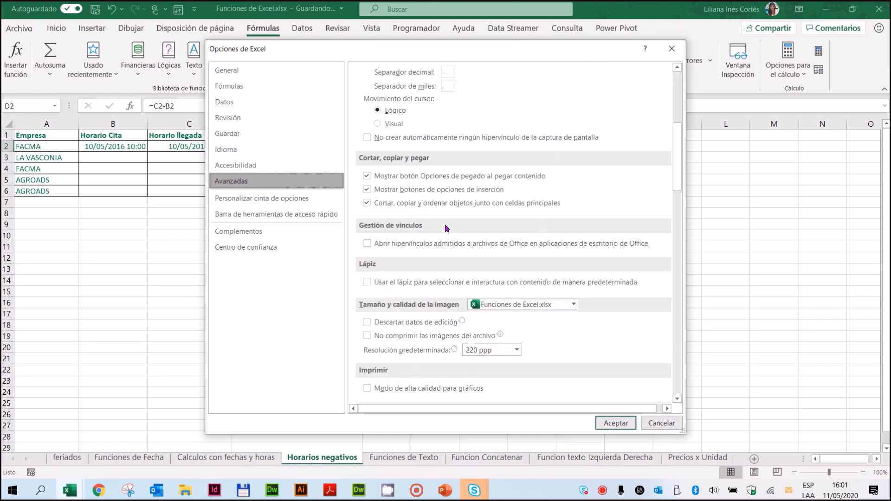
scroll(446, 228, "down", 10)
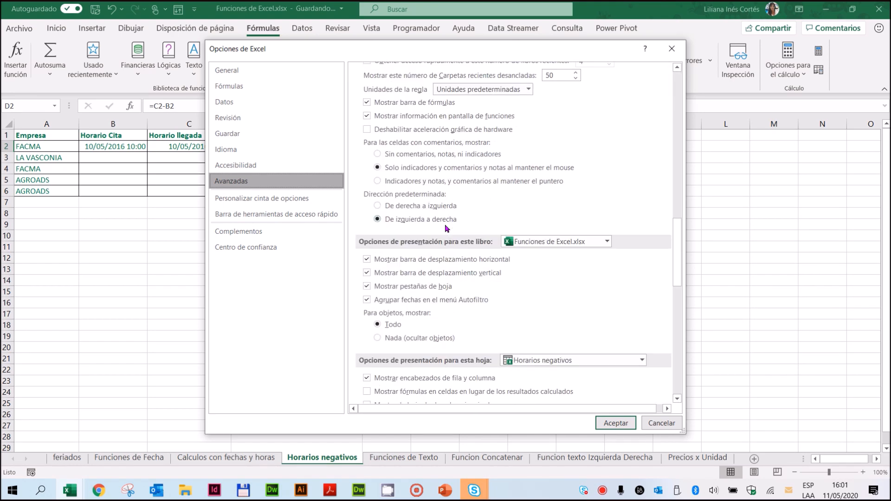
scroll(447, 228, "down", 5)
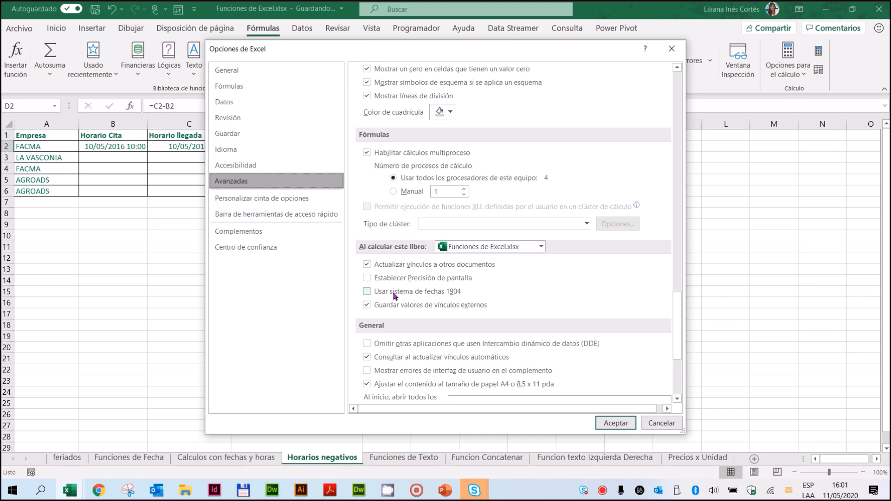
left_click(367, 293)
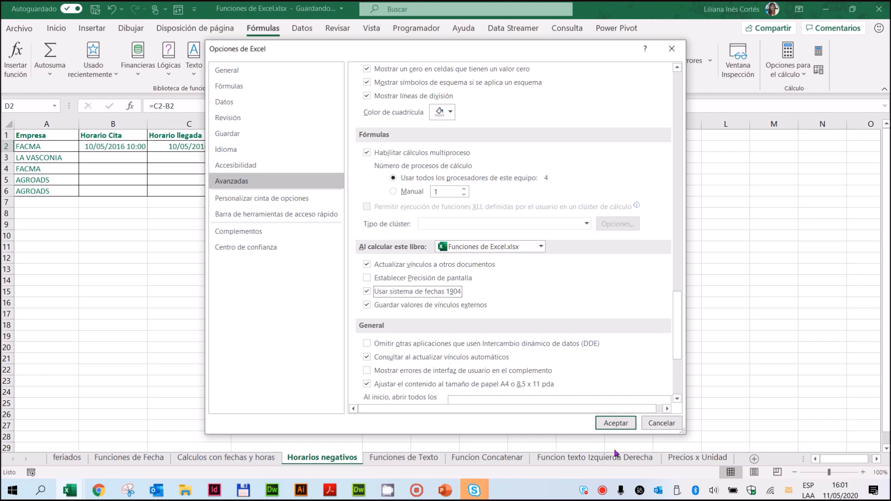
left_click(616, 423)
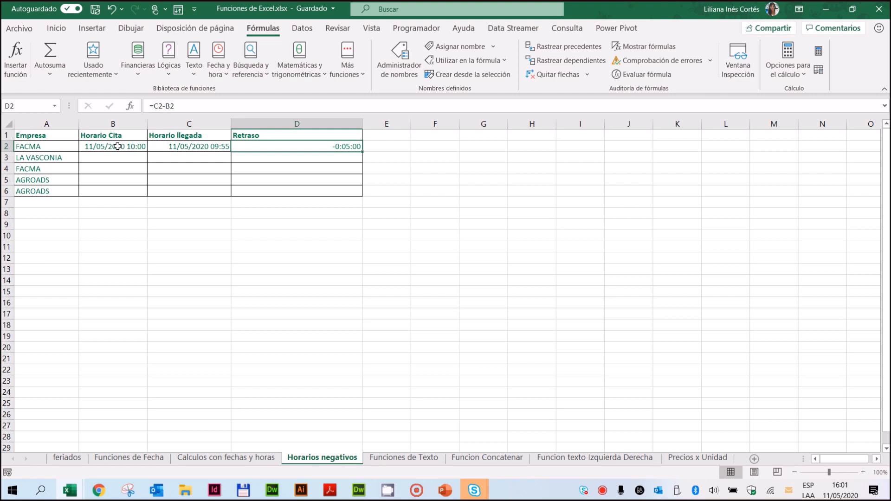
Step: Enter 11/5/2020 10:00 as the LA VASCONIA Horario Cita in B3
left_click(218, 146)
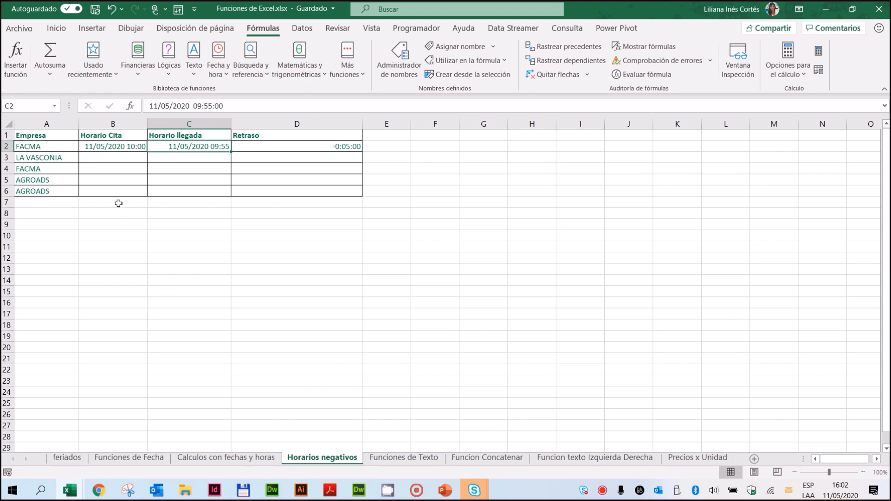
left_click(95, 159)
type("11")
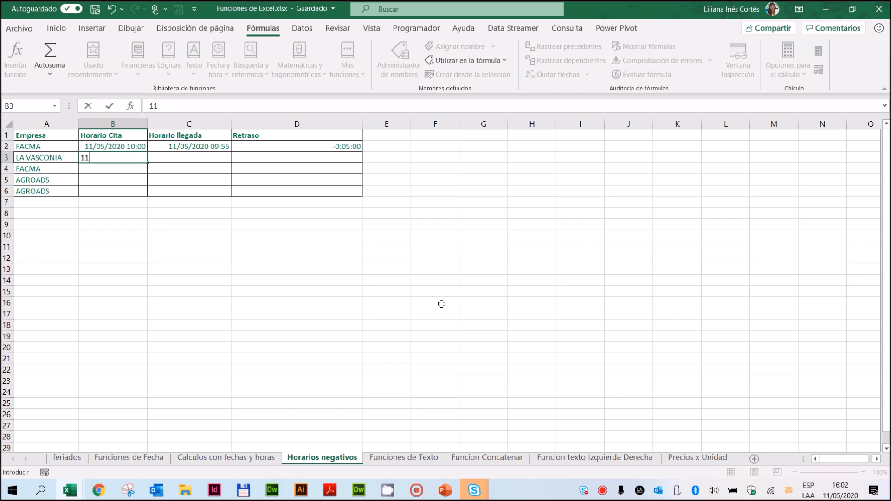
type("/5/2020 10:00")
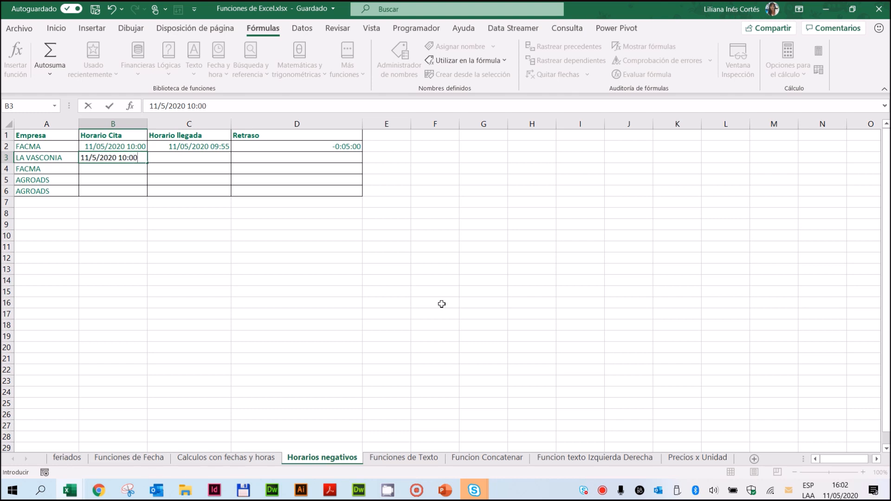
key("Return")
Step: Fill the LA VASCONIA appointment from B3 across into C3, and change B3 to 11/05/2020 10:02:00:00
left_click(132, 158)
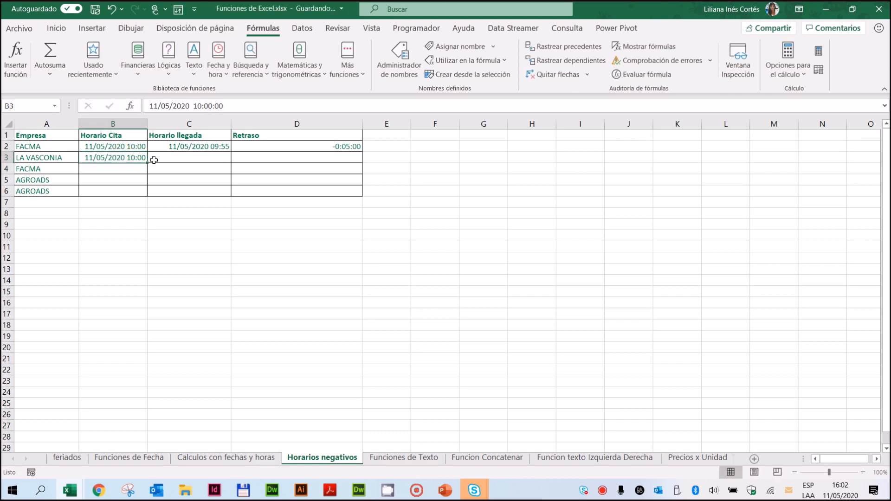
left_click_drag(154, 160, 251, 161)
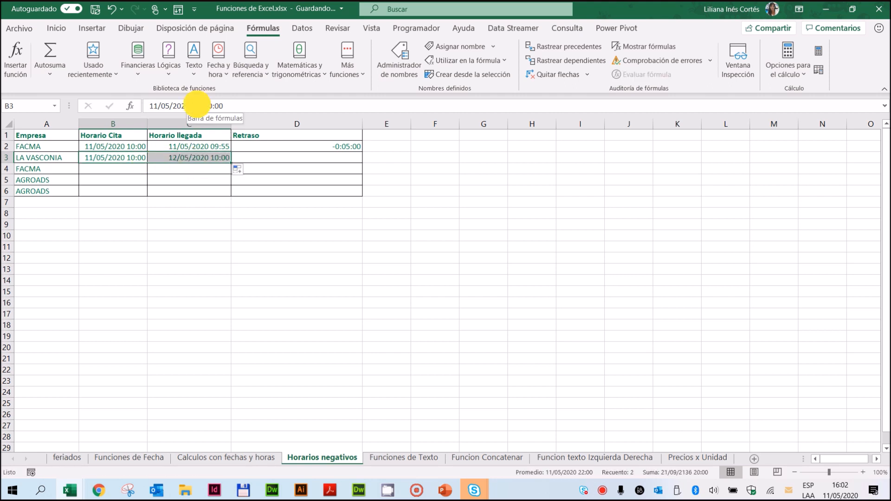
double_click(198, 106)
type("10")
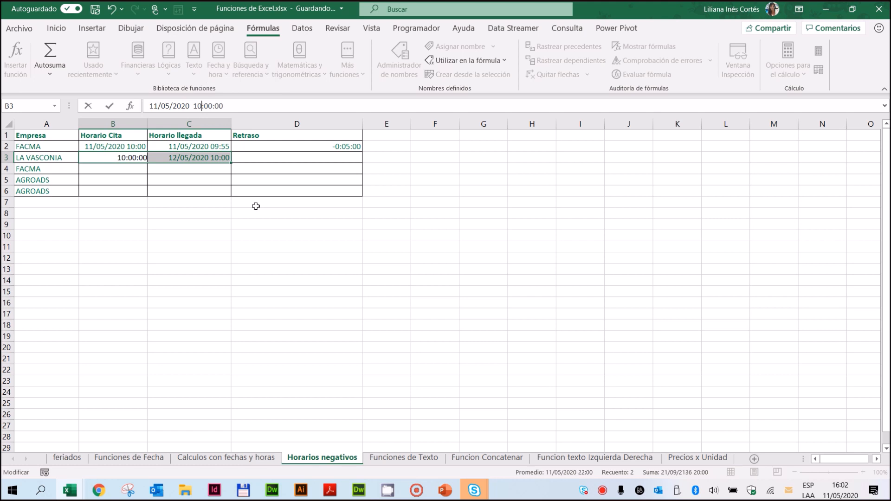
type(":02")
key("Return")
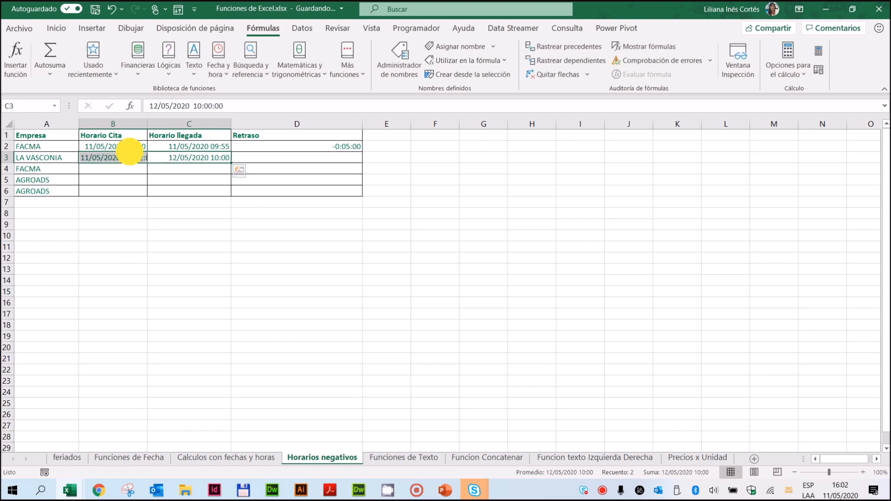
Step: Fill the Horario Cita and Horario llegada cells in rows 4 to 6 from the date-time entries above
left_click(203, 170)
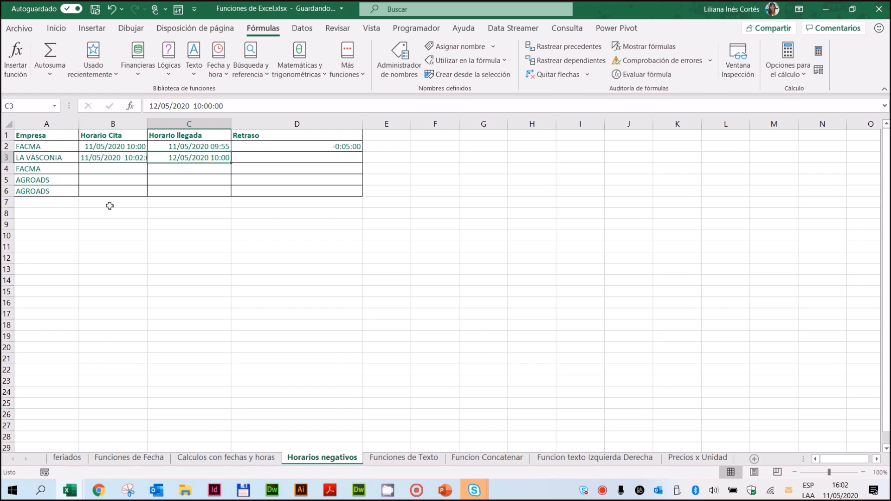
left_click(110, 175)
left_click(120, 149)
left_click_drag(120, 148, 217, 183)
Step: Set the Horario llegada time in C4 to 10:10 and change the minutes in C5 to 4
left_click(215, 174)
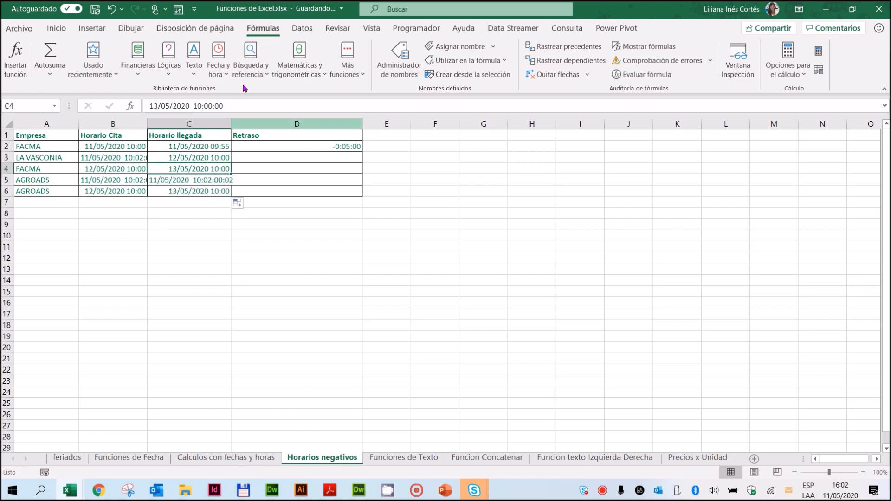
double_click(207, 106)
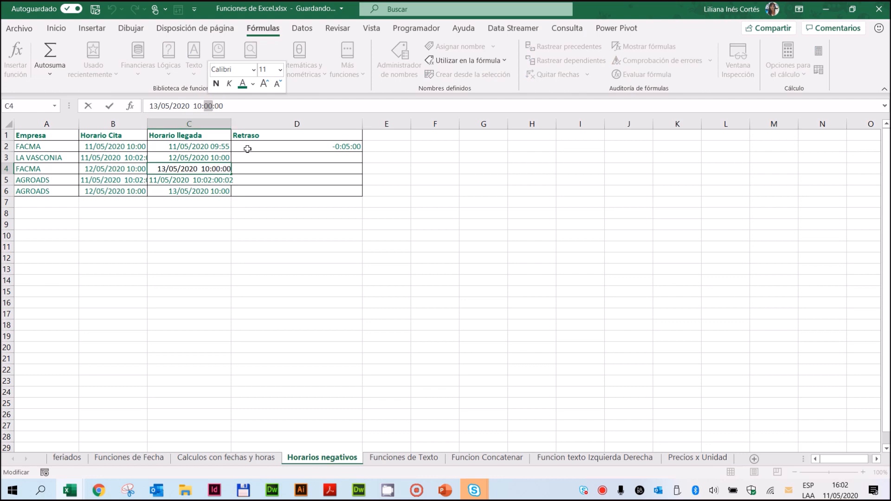
type("10")
key("Return")
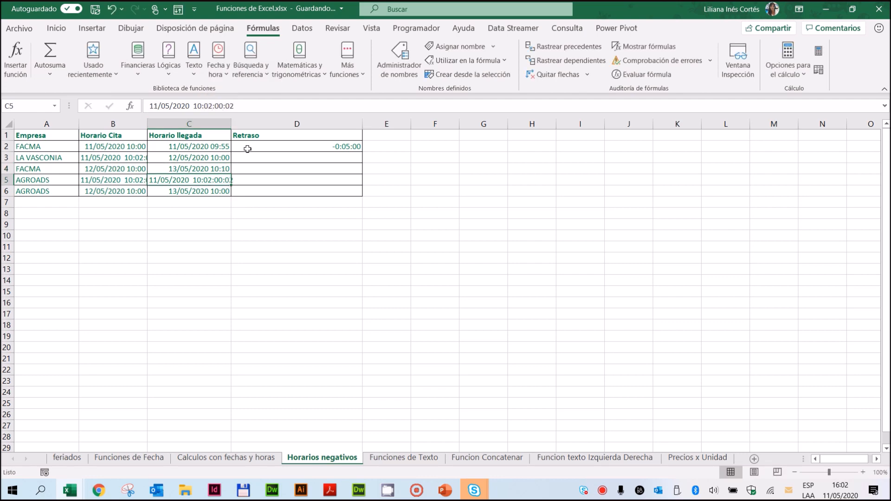
double_click(208, 105)
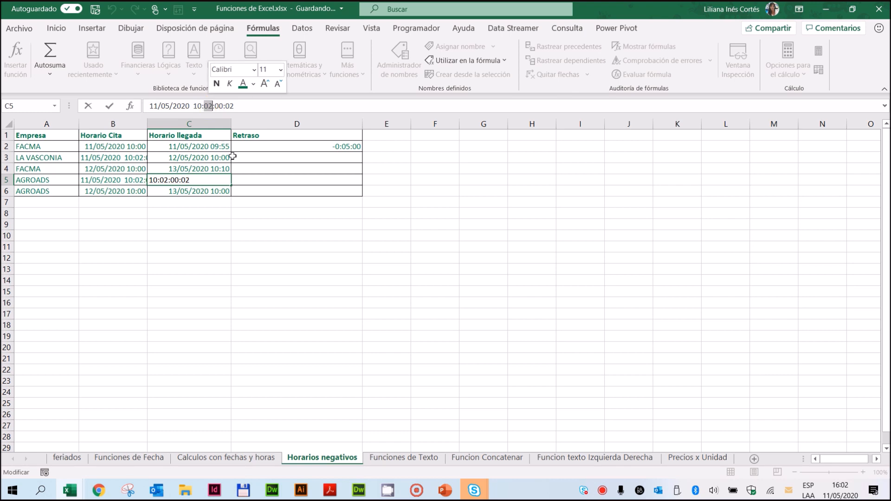
type("4")
key("Return")
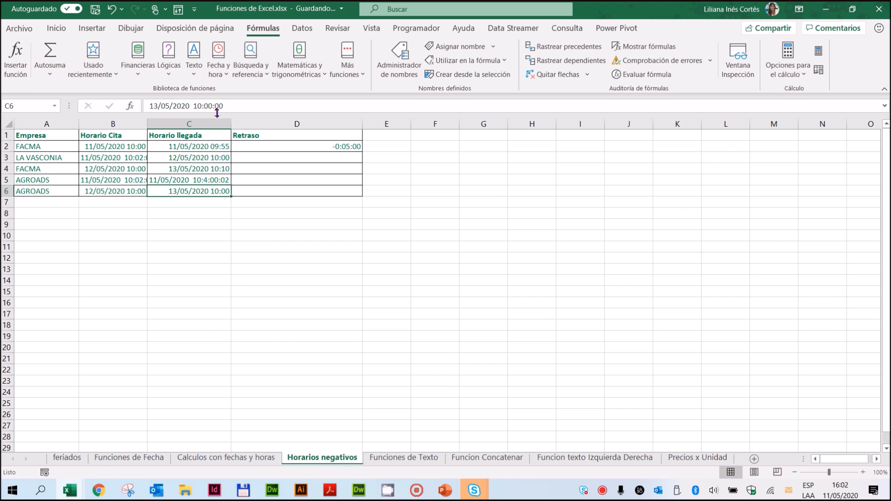
Step: Set the Horario llegada of the last AGROADS row in C6 to 13/05/2020 9:30
double_click(196, 106)
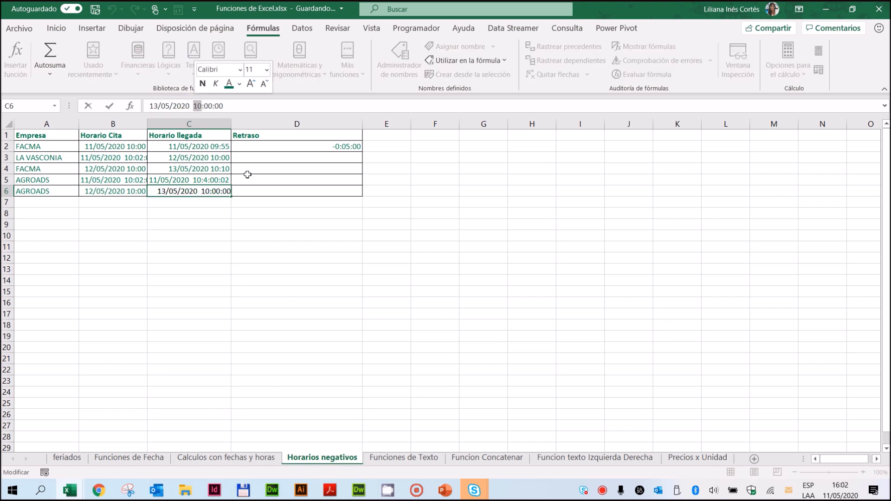
type("9")
double_click(203, 106)
type("30")
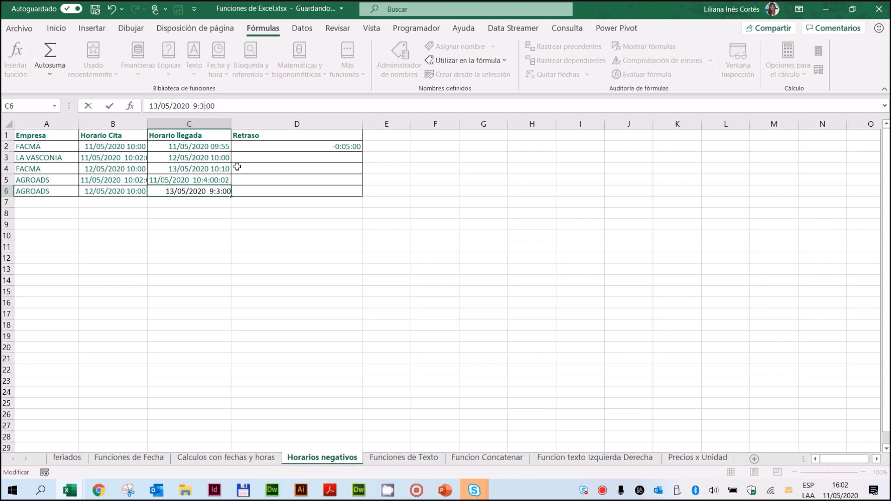
key("Return")
left_click(285, 286)
Step: Fill the Retraso formula from D2 down to D6
left_click(328, 147)
left_click_drag(364, 151, 358, 192)
left_click(330, 159)
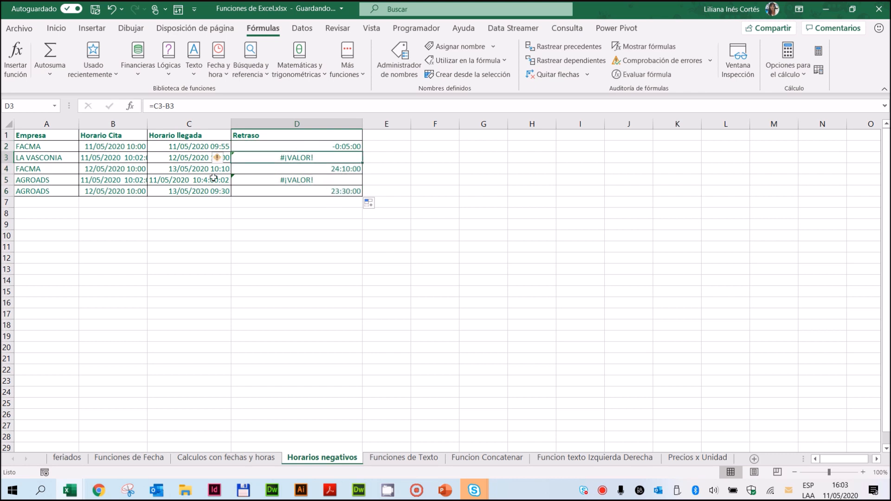
Step: Widen the Horario Cita column and correct the LA VASCONIA appointment in B3 to 11/05/2020 10:02:00
left_click(133, 158)
left_click_drag(148, 124, 220, 124)
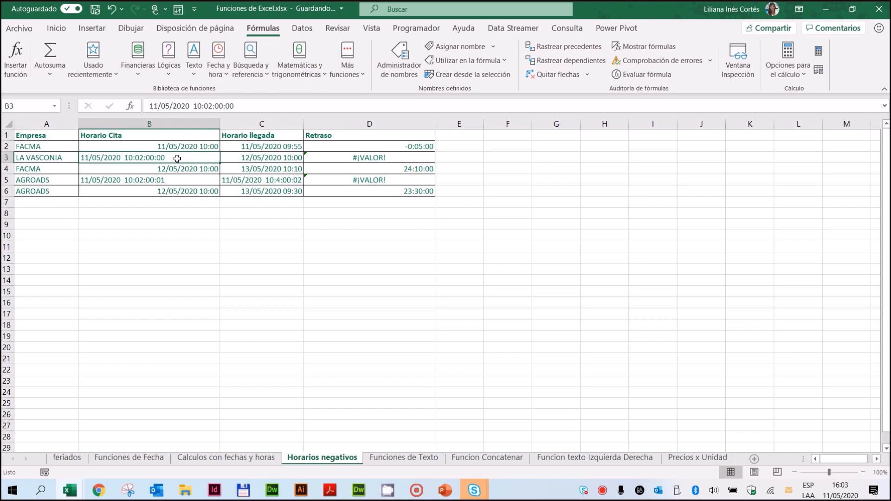
left_click(253, 106)
key("BackSpace")
key("Left")
key("Return")
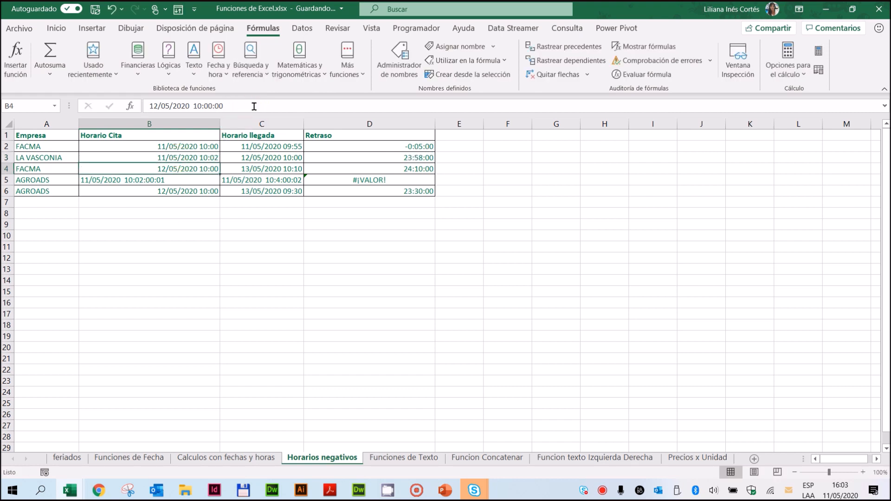
Step: Correct the AGROADS appointment in B5 to 11/05/2020 10:02:00 by removing the surplus trailing digits
left_click(169, 175)
left_click(176, 180)
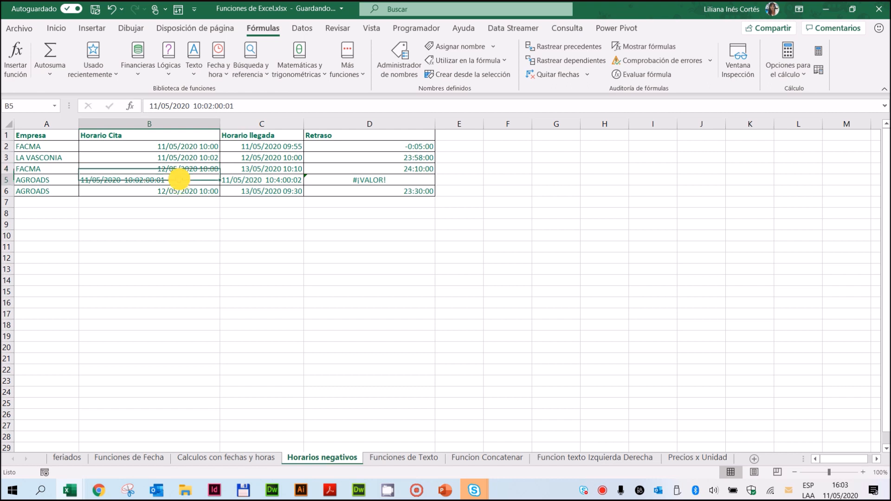
left_click(259, 106)
key("BackSpace")
key("BackSpace")
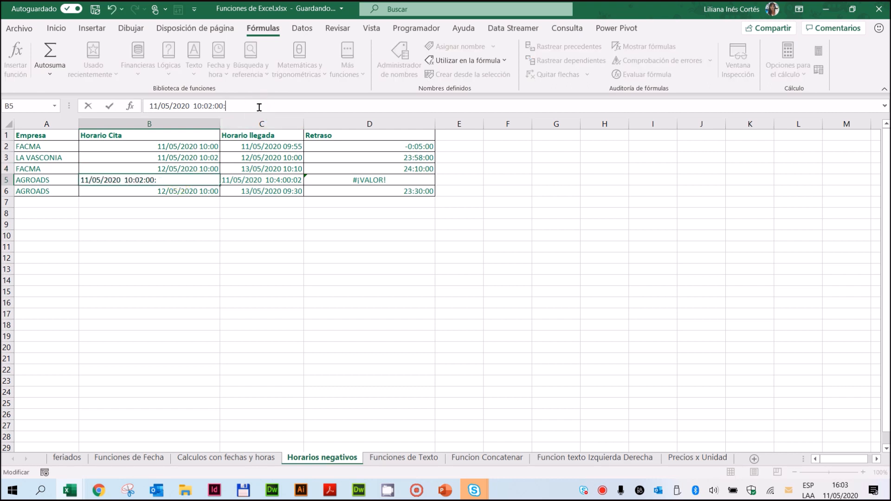
key("Return")
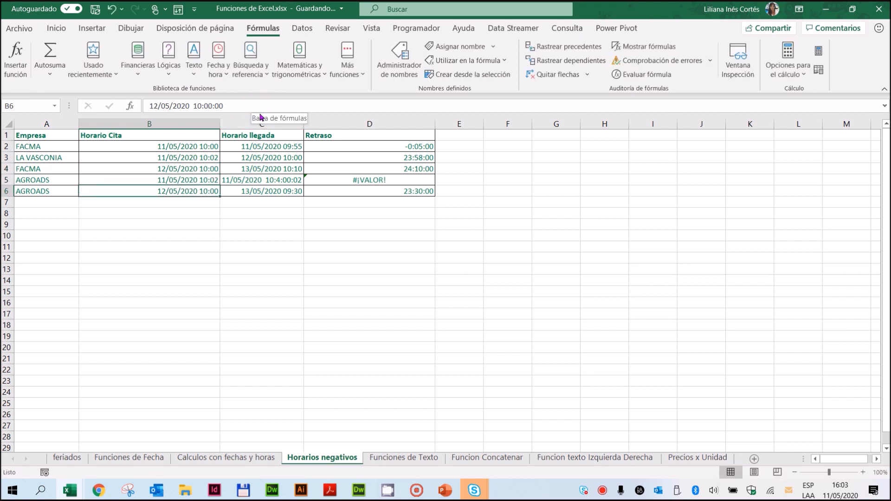
Step: Set the Horario Cita of the first AGROADS row in B5 to 11/05/2020 10:00
left_click(176, 179)
left_click(280, 109)
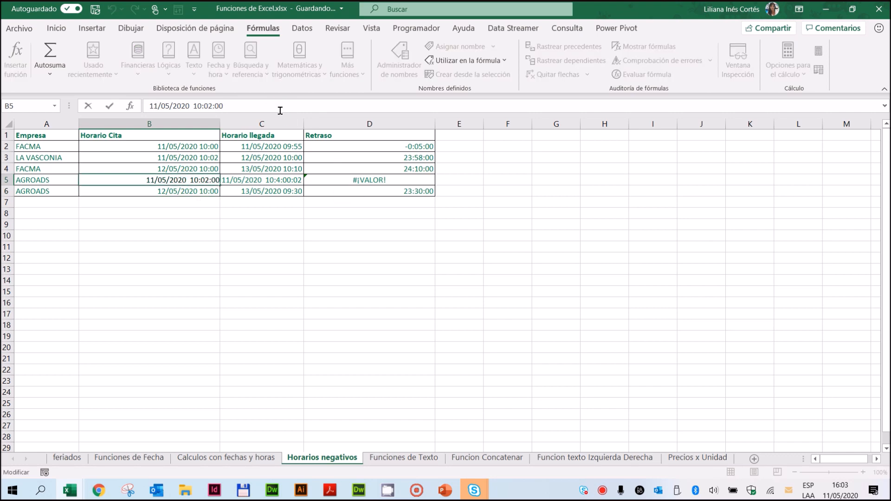
key("BackSpace")
key("BackSpace")
key("BackSpace")
key("BackSpace")
key("BackSpace")
key("BackSpace")
key("BackSpace")
key("BackSpace")
key("BackSpace")
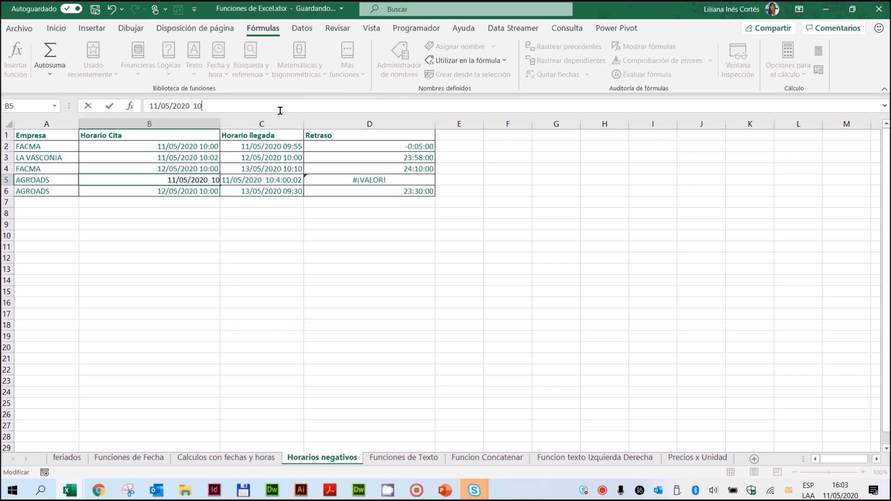
key("BackSpace")
type("10:00")
key("Return")
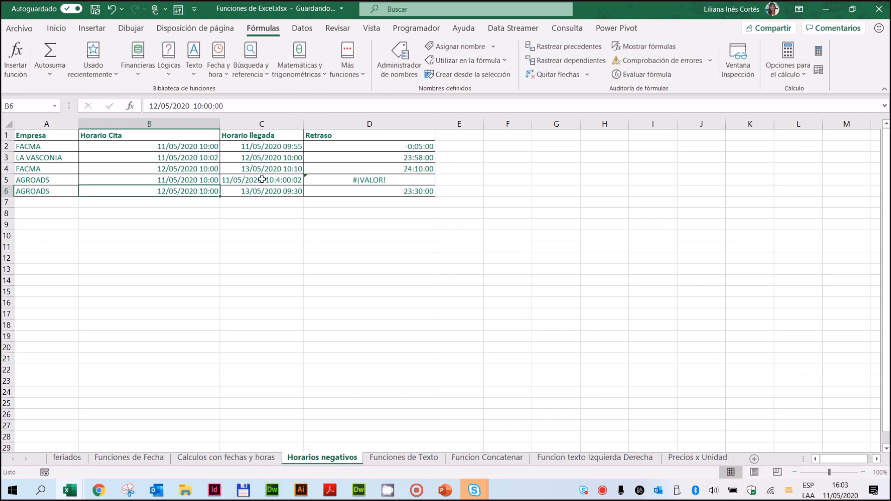
Step: Correct the AGROADS Horario llegada in C5 to 11/05/2020 10:4:00 by removing the surplus trailing digits
left_click(260, 179)
left_click(253, 106)
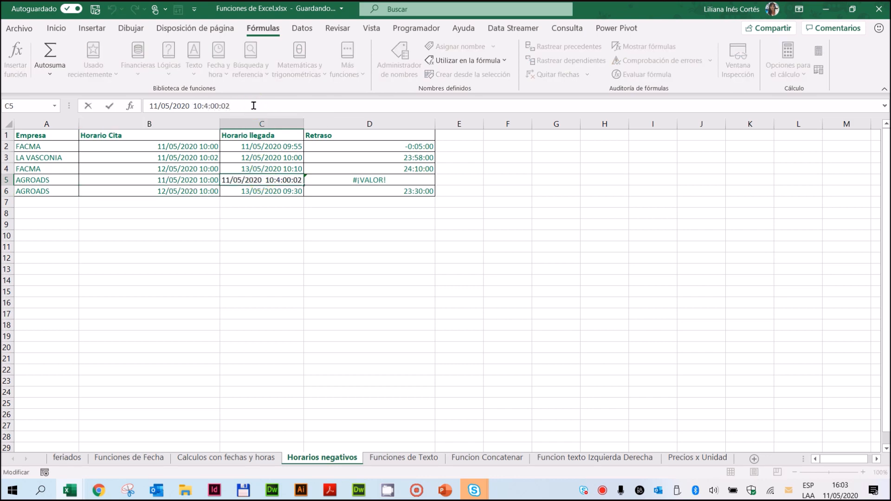
key("BackSpace")
key("BackSpace")
key("BackSpace")
key("Return")
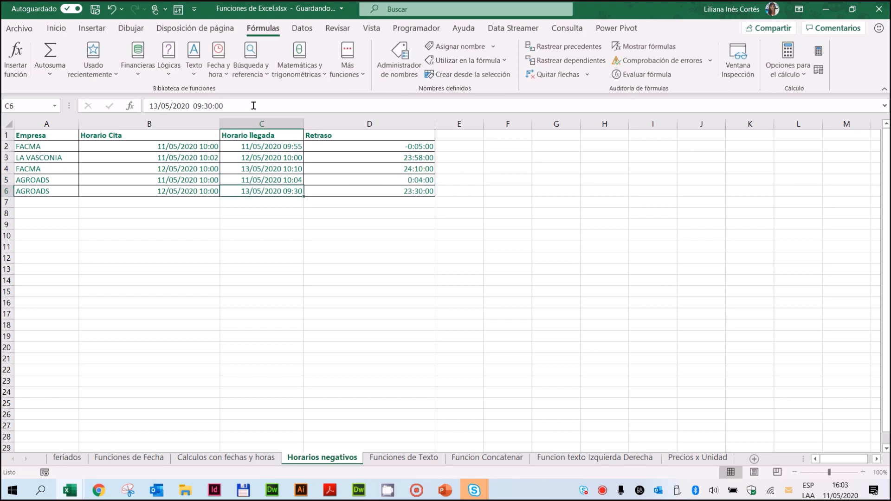
left_click(372, 205)
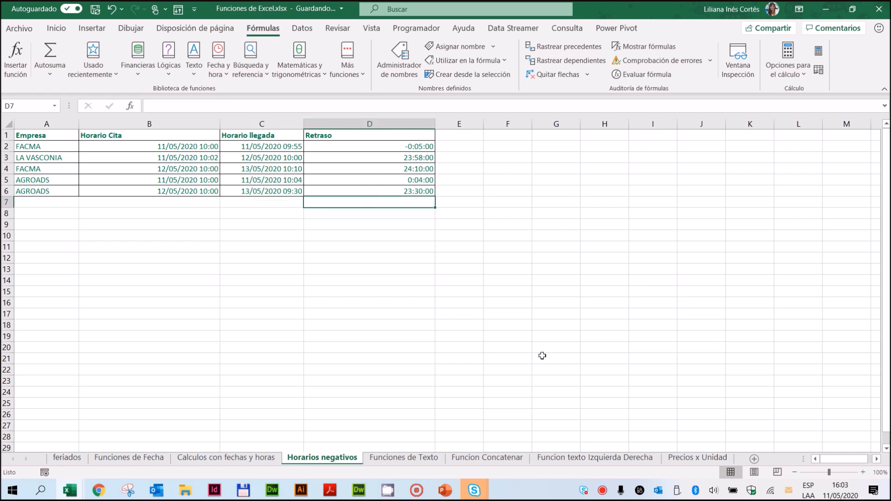
Step: Review the number formats offered for the Retraso values in D2:D6 without applying one
left_click_drag(416, 146, 412, 191)
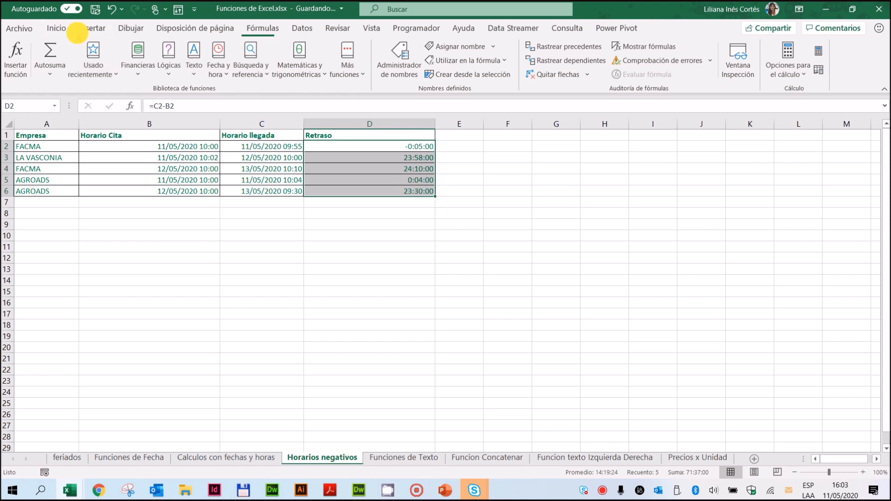
left_click(58, 29)
left_click(433, 51)
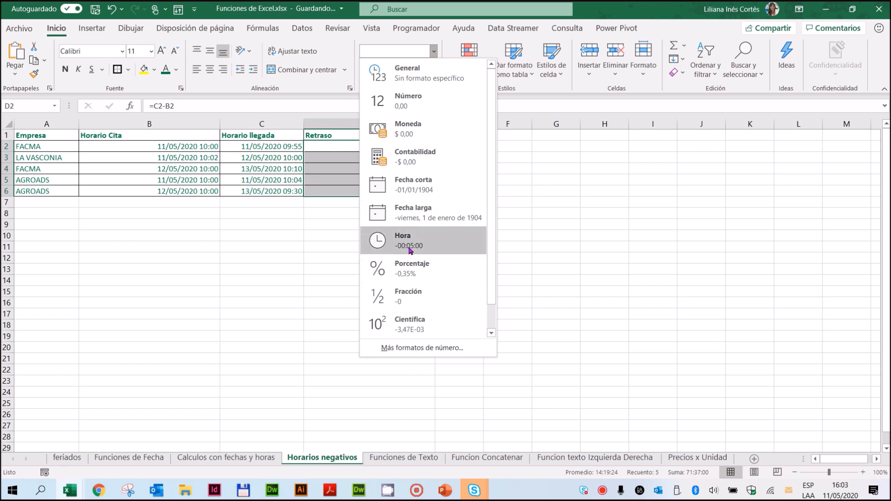
key("Escape")
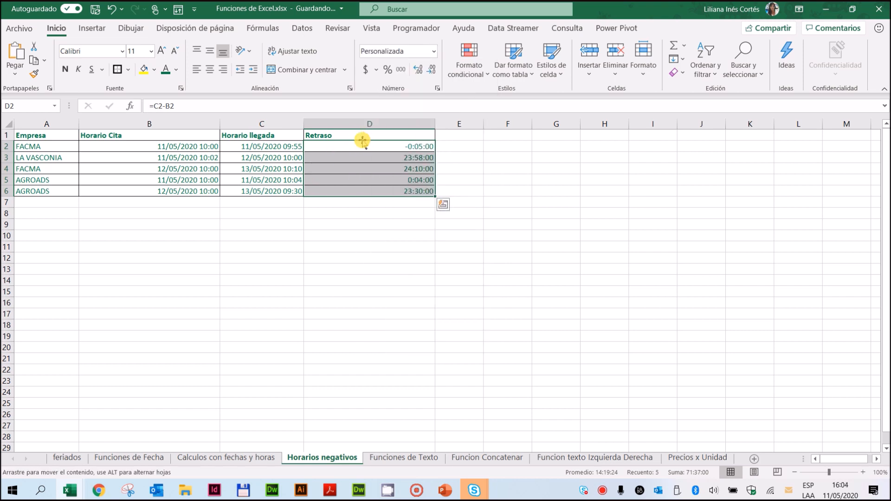
Step: On the Calculos con fechas y horas sheet, examine the Duracion formulas, their total in G8 and the number formats offered for it
left_click(256, 462)
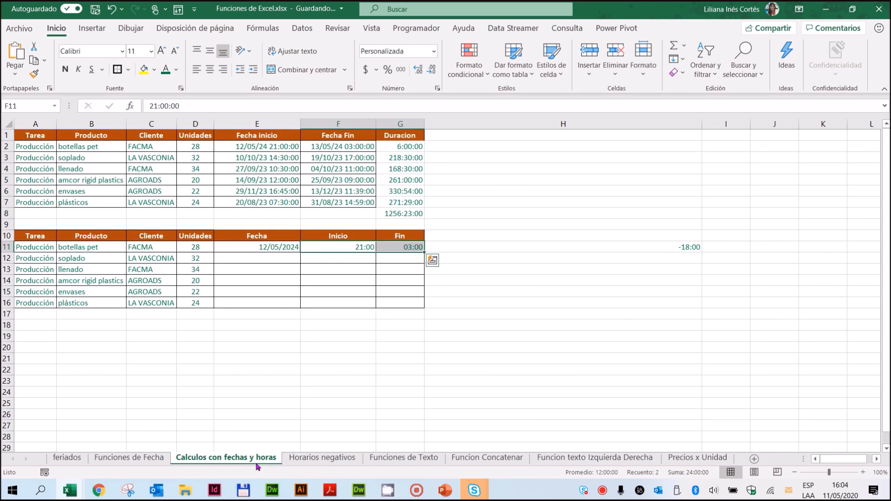
left_click_drag(404, 145, 404, 206)
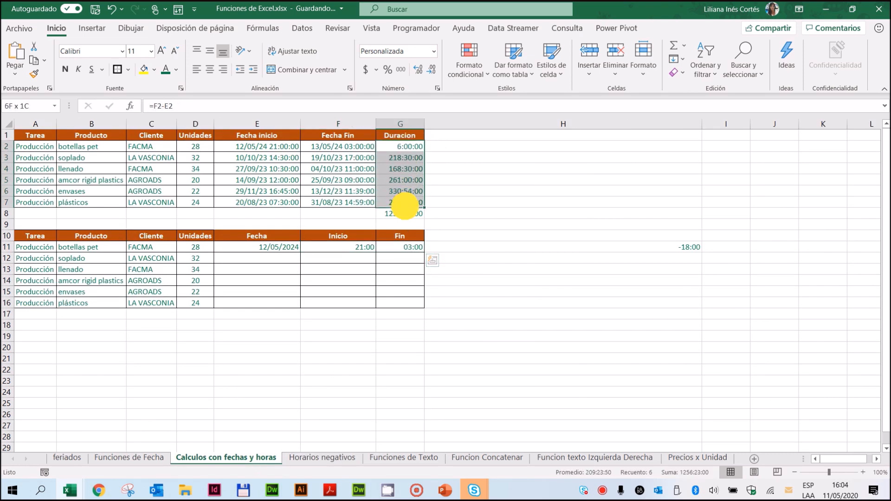
left_click(401, 216)
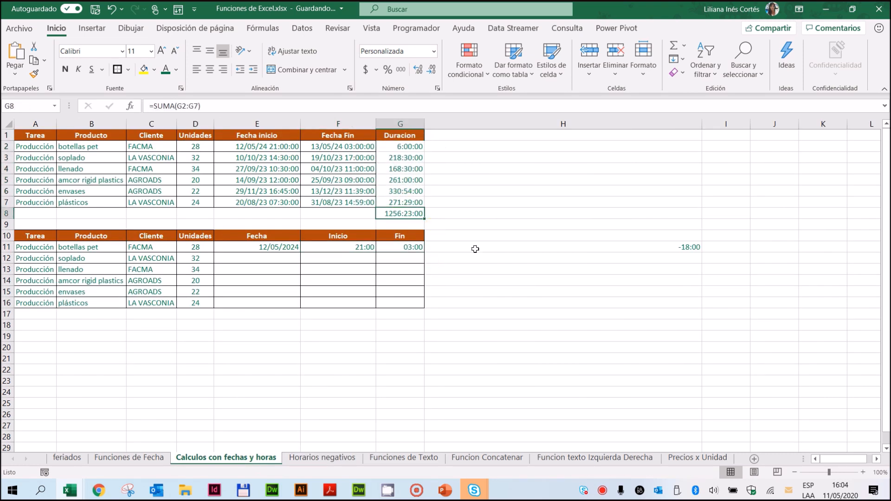
left_click(411, 148)
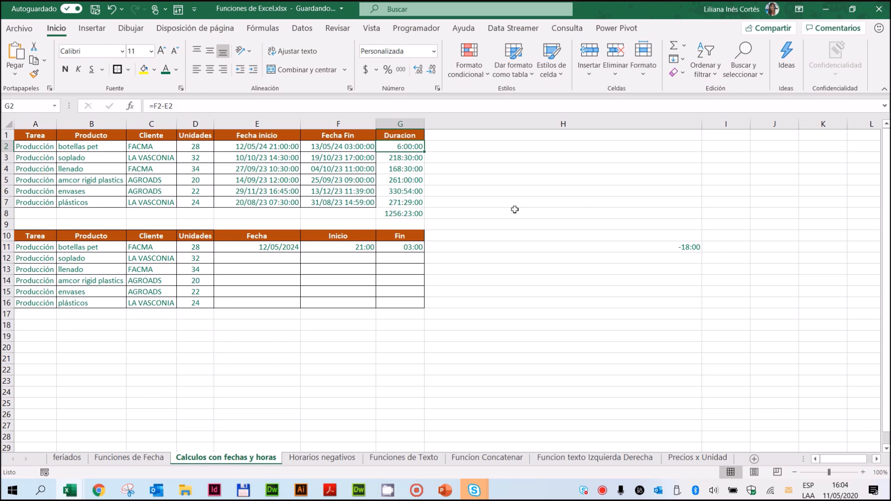
left_click(406, 159)
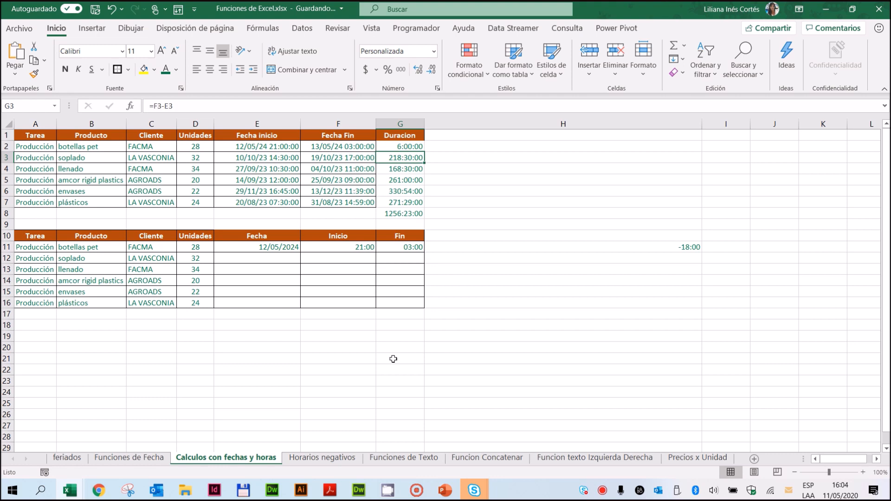
left_click(415, 215)
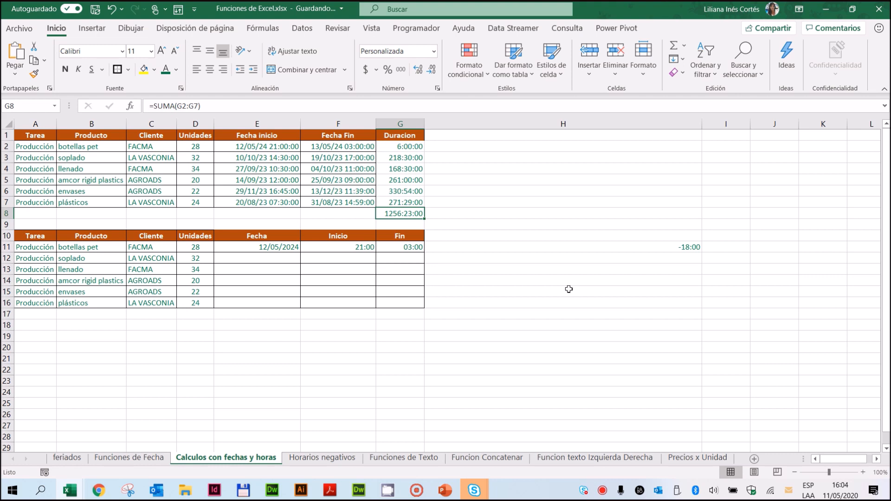
left_click(434, 51)
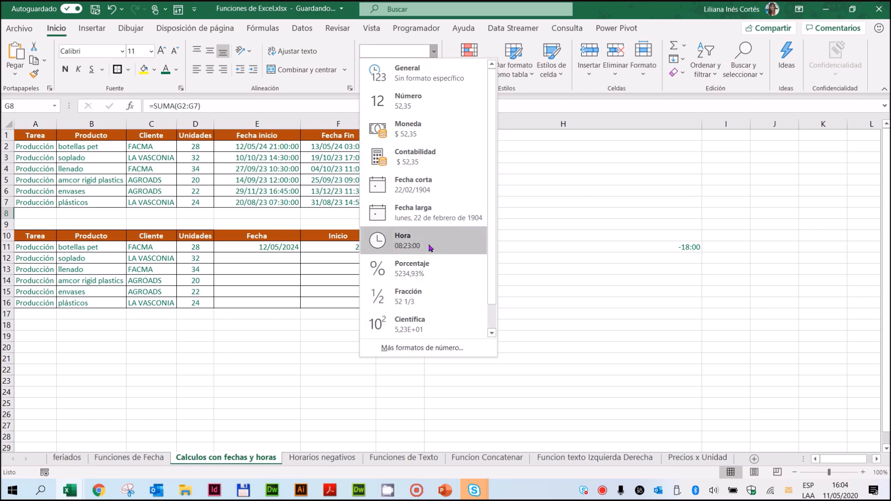
left_click(333, 220)
Step: Inspect the custom number format [h]:mm:ss of the Duracion values and total in G2:G8
left_click_drag(409, 146, 415, 214)
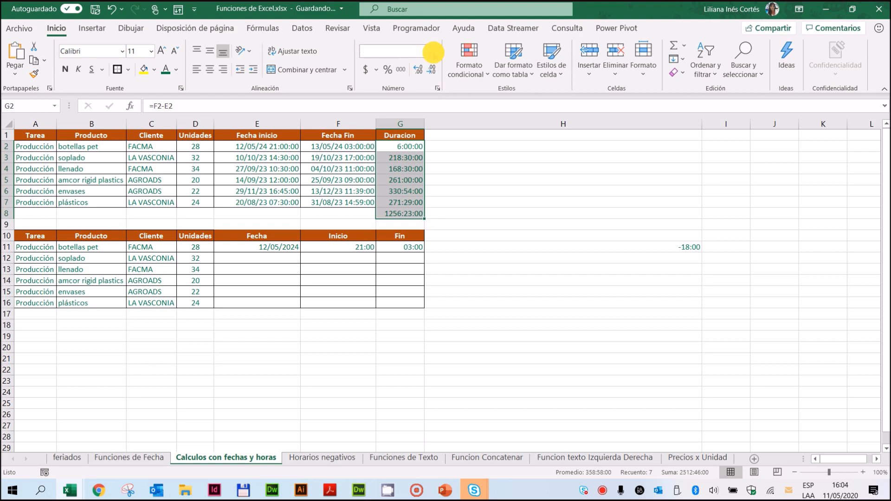
left_click(434, 51)
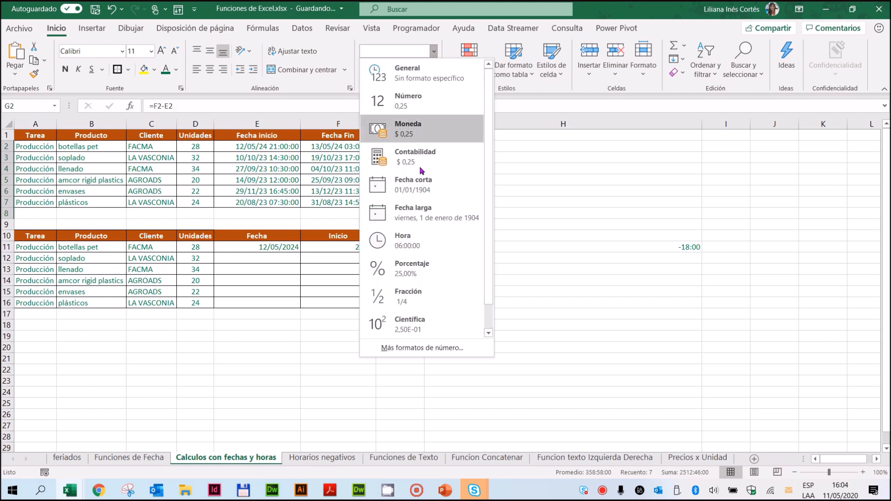
left_click(406, 349)
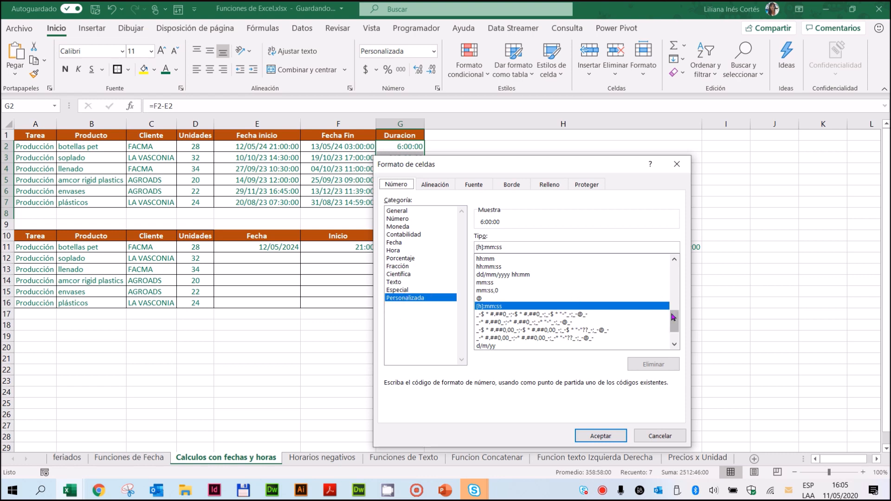
left_click_drag(540, 168, 551, 83)
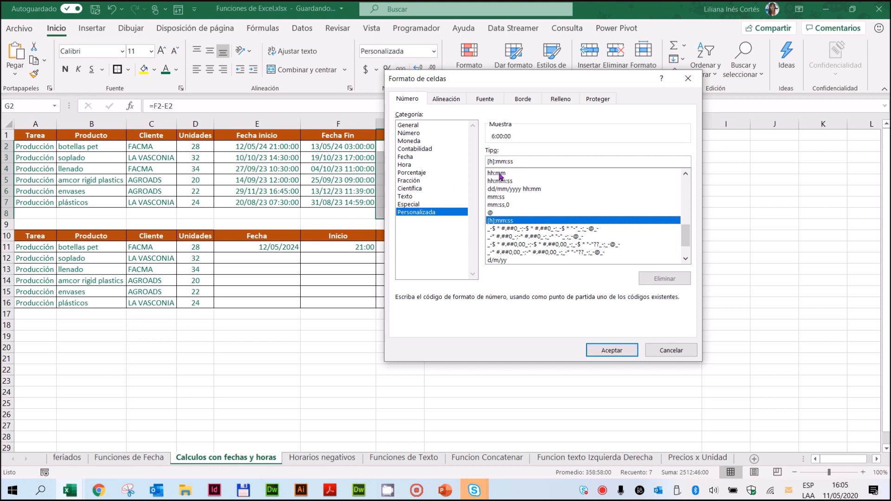
left_click(599, 349)
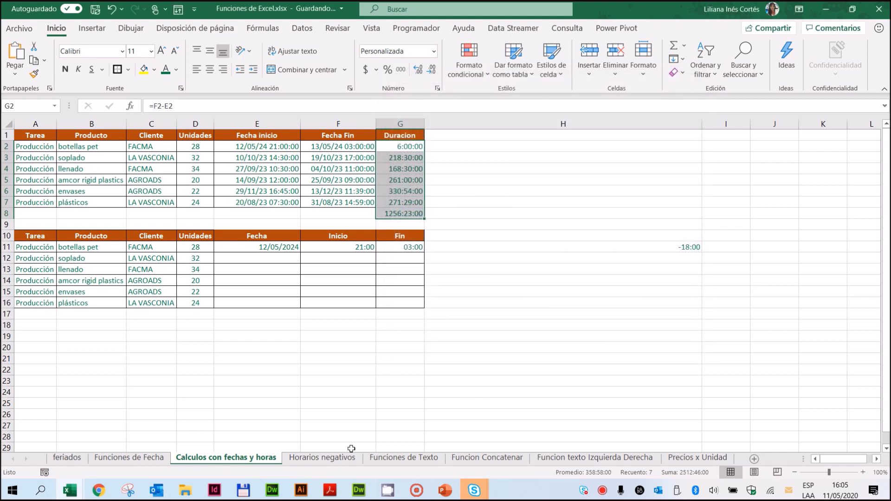
Step: On the Horarios negativos sheet, total the Retraso column in D7 with =SUMA(D2:D6)
left_click(338, 459)
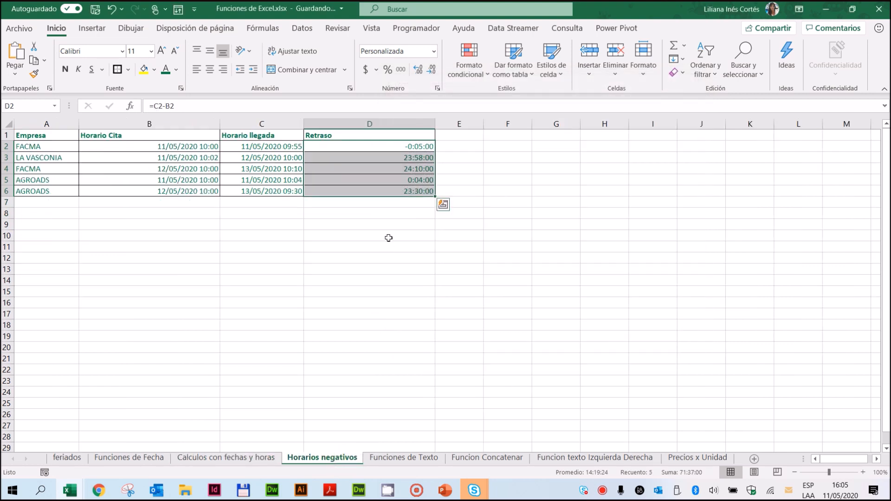
left_click(395, 207)
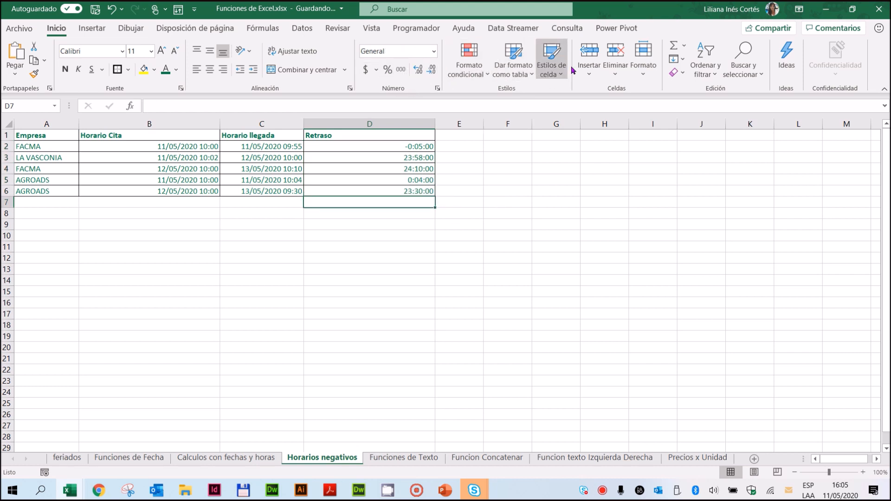
left_click(675, 46)
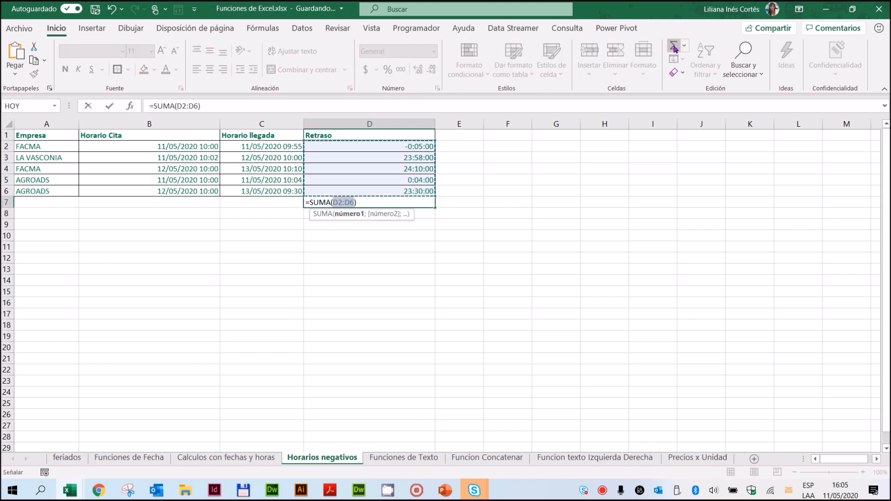
key("Return")
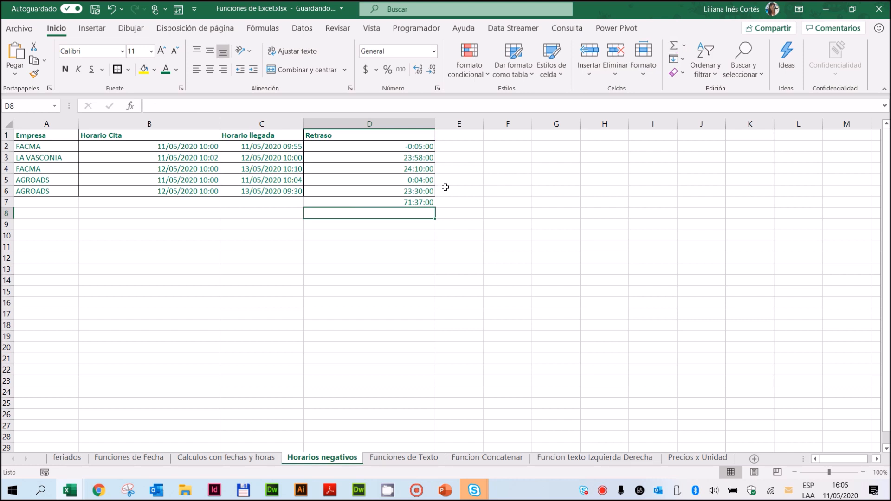
Step: Check the custom number format of the Retraso total in D7
left_click(397, 203)
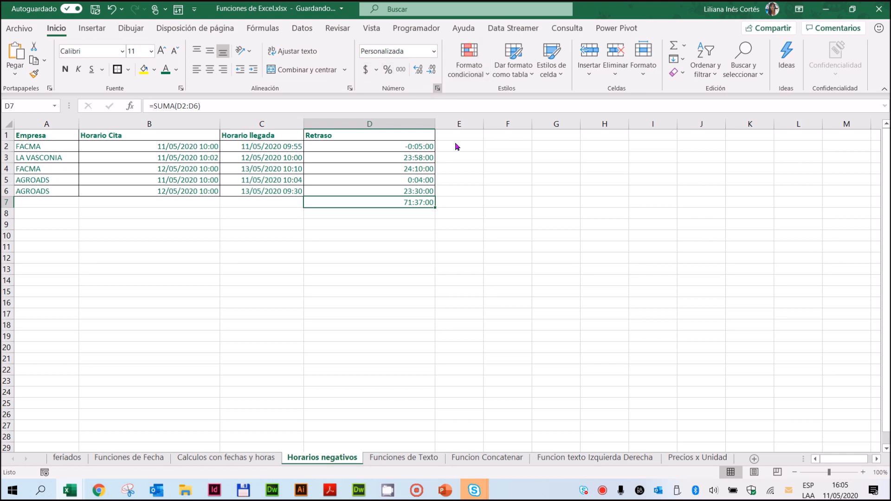
key("ctrl+1")
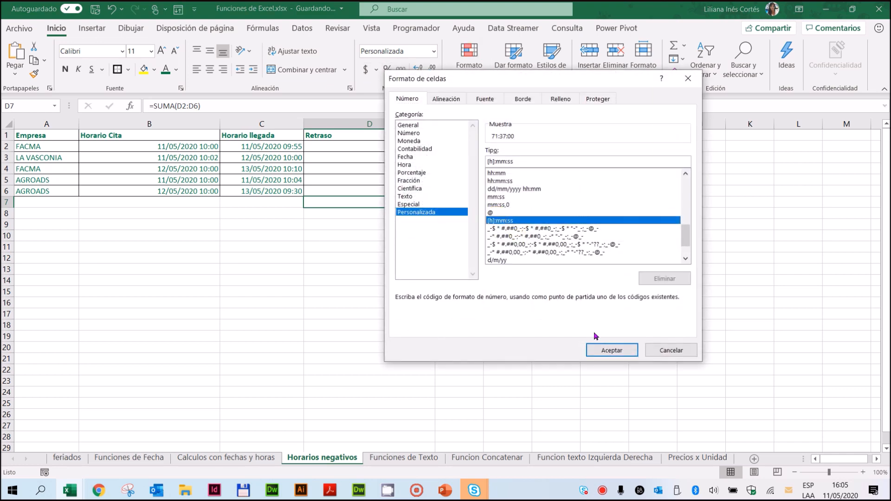
left_click(609, 352)
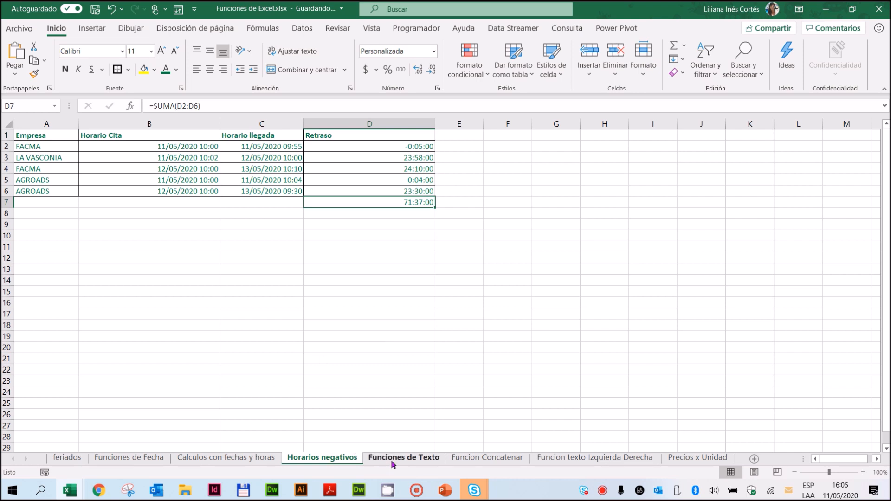
Step: Go to the Funciones de Texto sheet and examine the letter case of the sample sentences in B2:B4
left_click(428, 459)
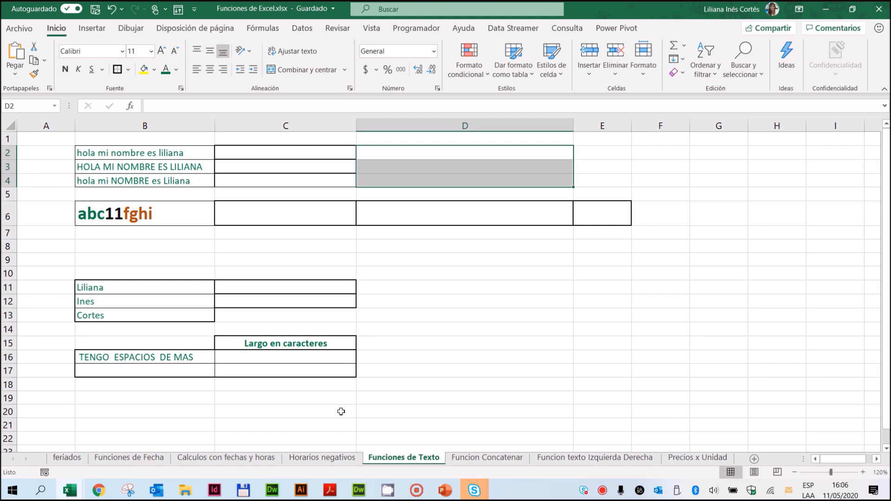
left_click_drag(177, 155, 164, 178)
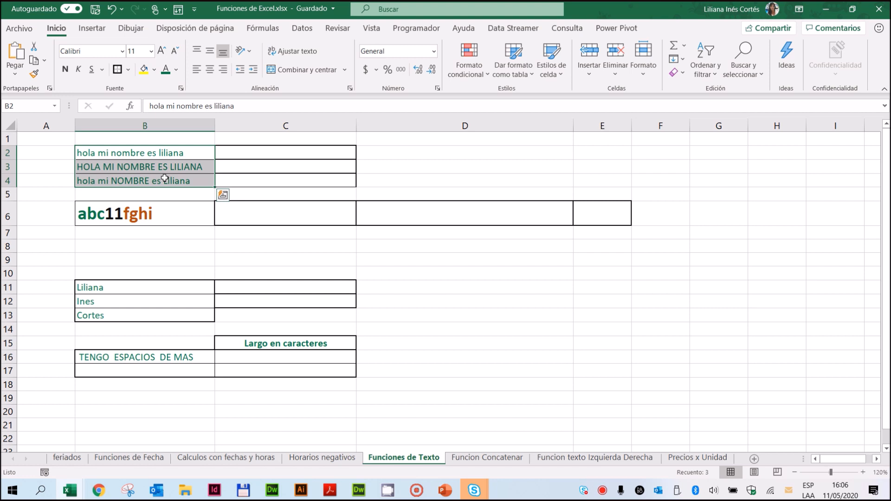
left_click(158, 168)
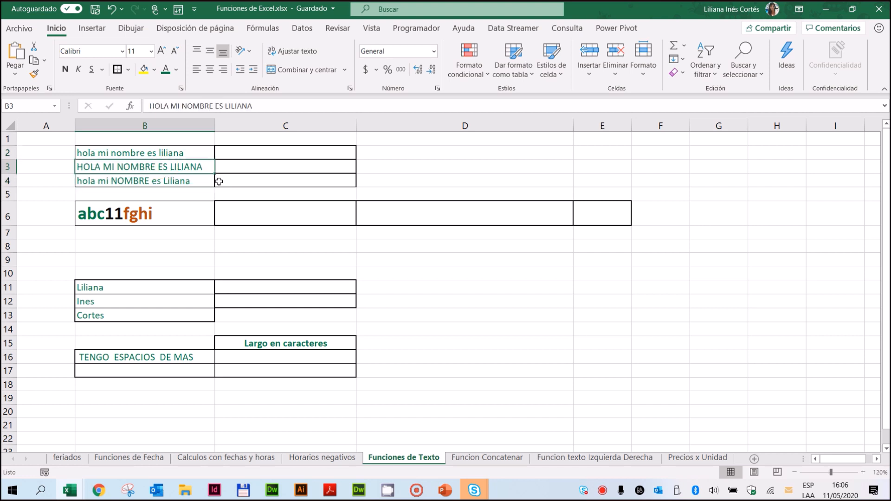
left_click_drag(180, 180, 168, 193)
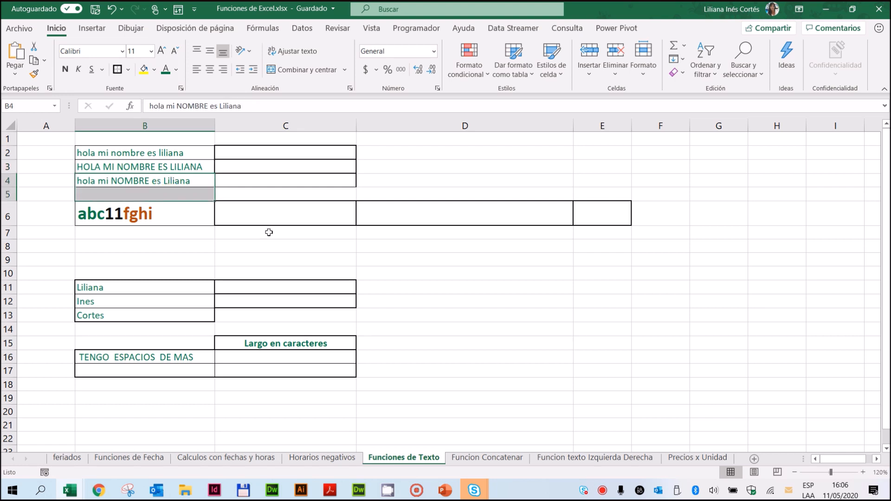
left_click(170, 180)
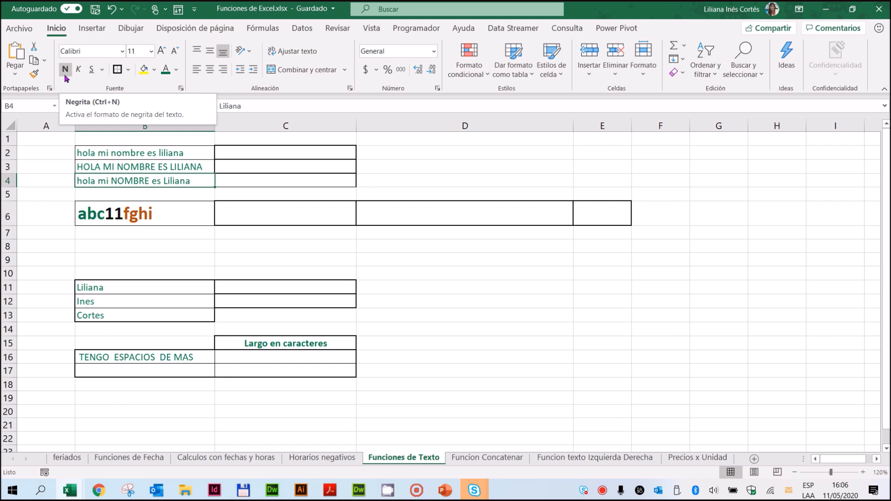
Step: Convert the sentence in B2 to uppercase in C2 with =MAYUSC(B2)
left_click(274, 151)
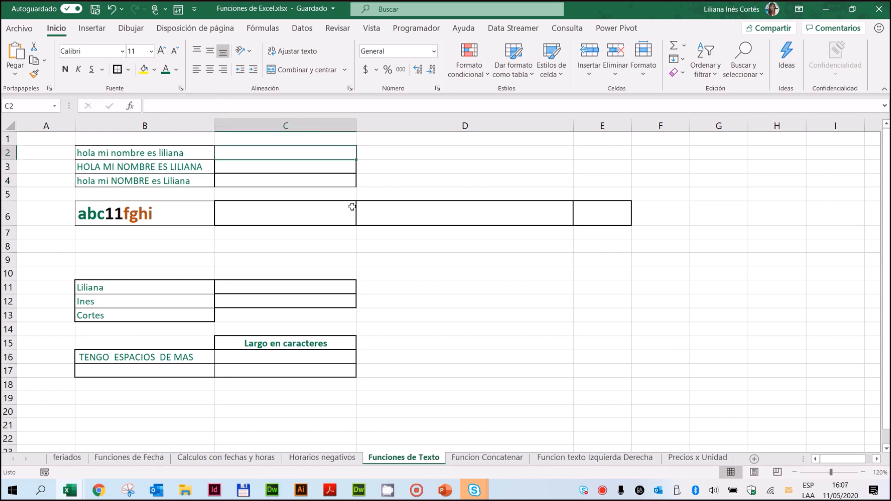
left_click(265, 30)
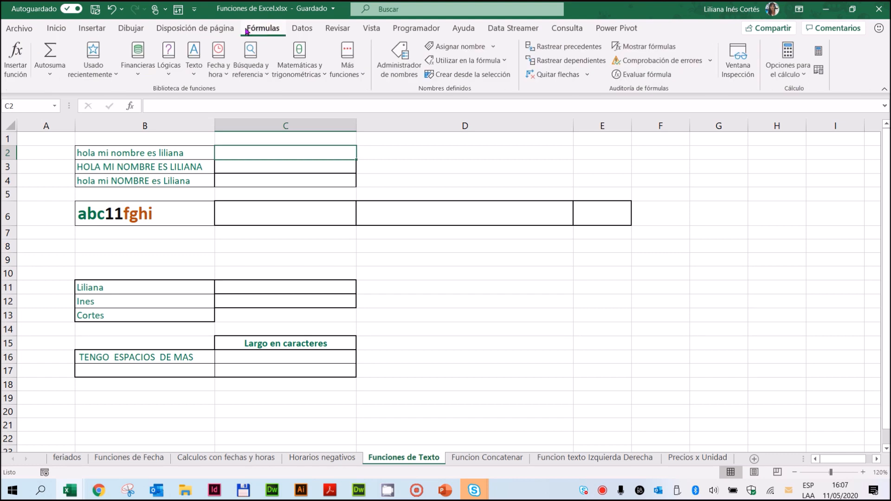
left_click(194, 70)
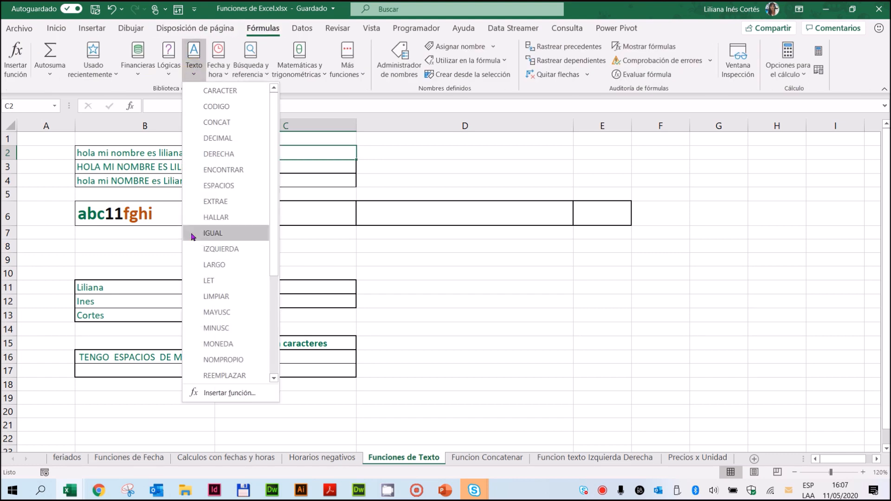
left_click_drag(275, 133, 273, 176)
left_click(228, 243)
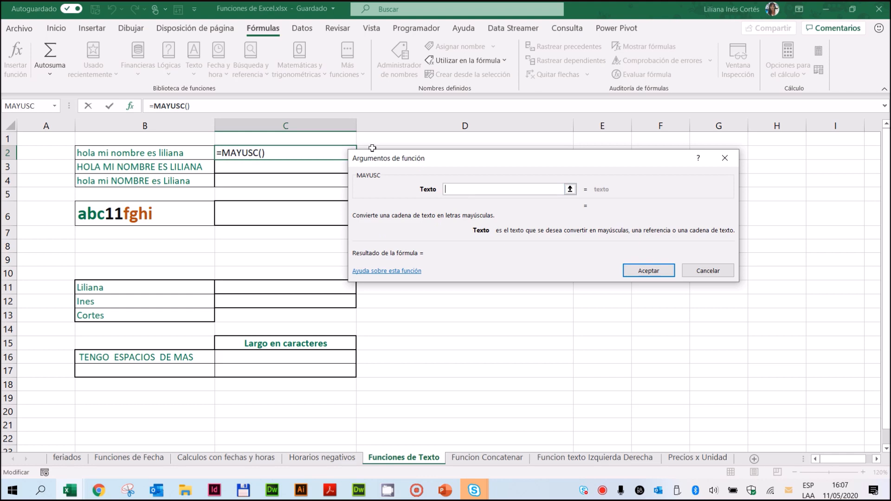
left_click(134, 152)
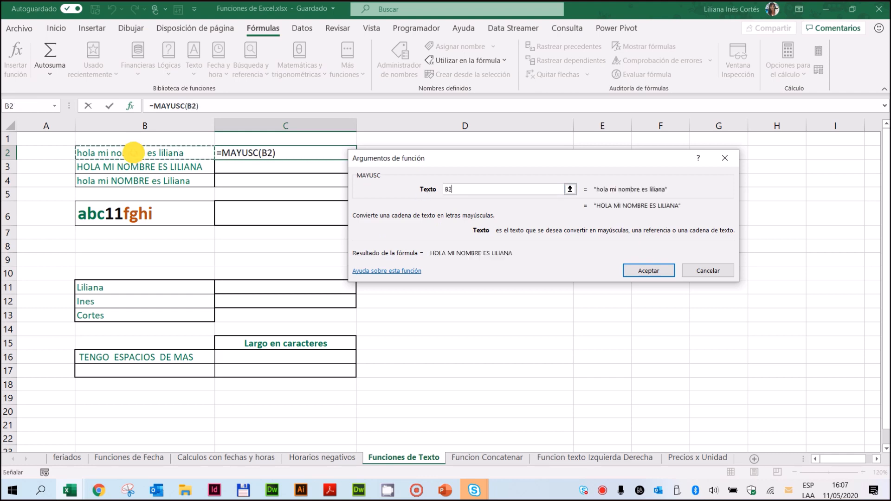
left_click(659, 273)
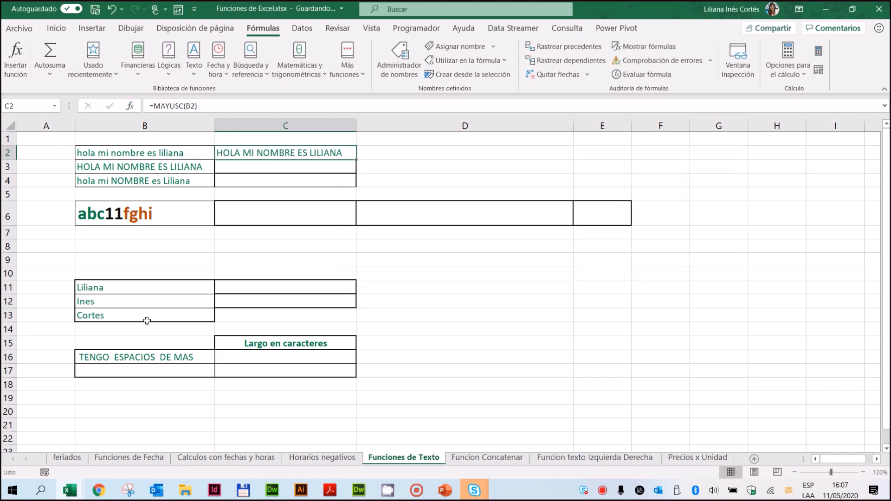
Step: Convert the sentence in B3 to lowercase in C3 with =MINUSC(B3)
left_click(285, 168)
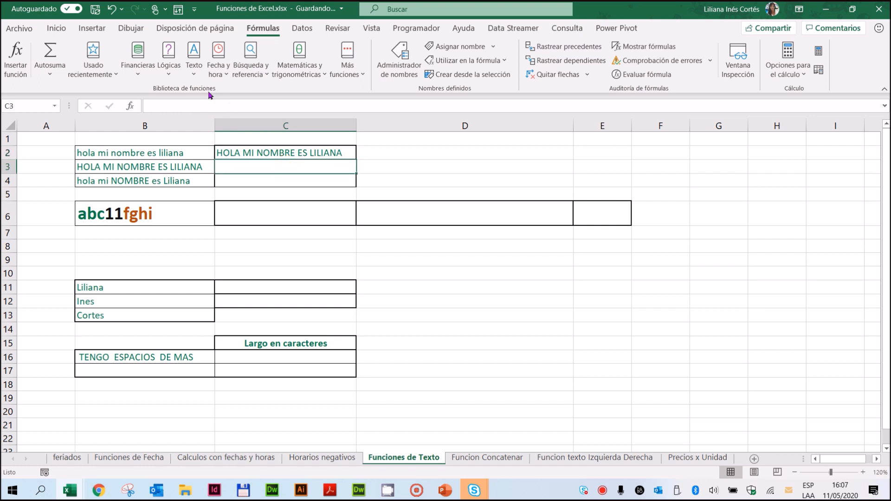
left_click(193, 67)
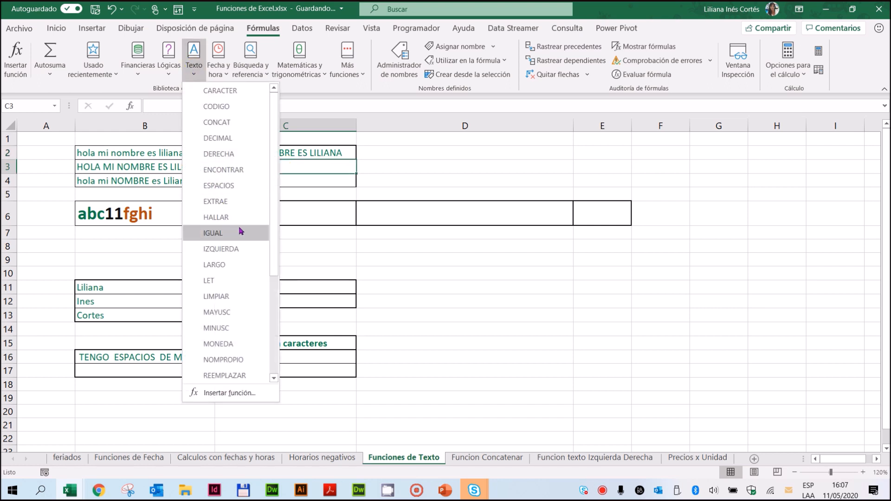
left_click(217, 328)
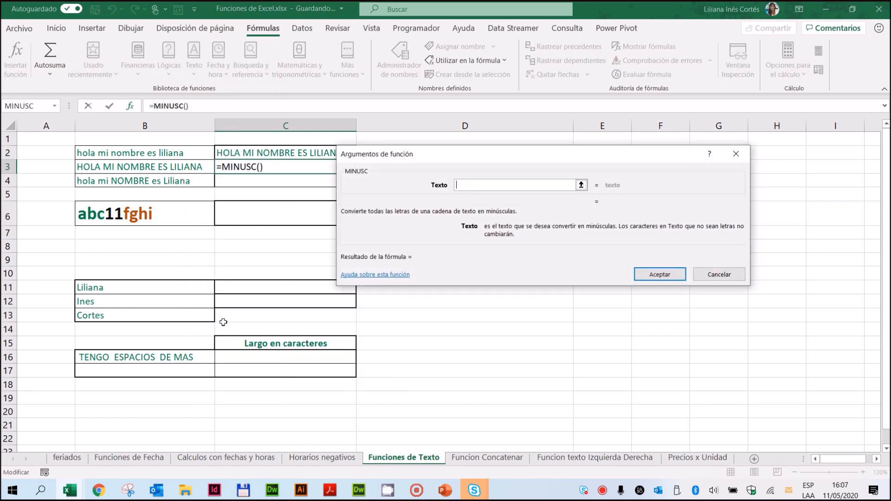
left_click(192, 166)
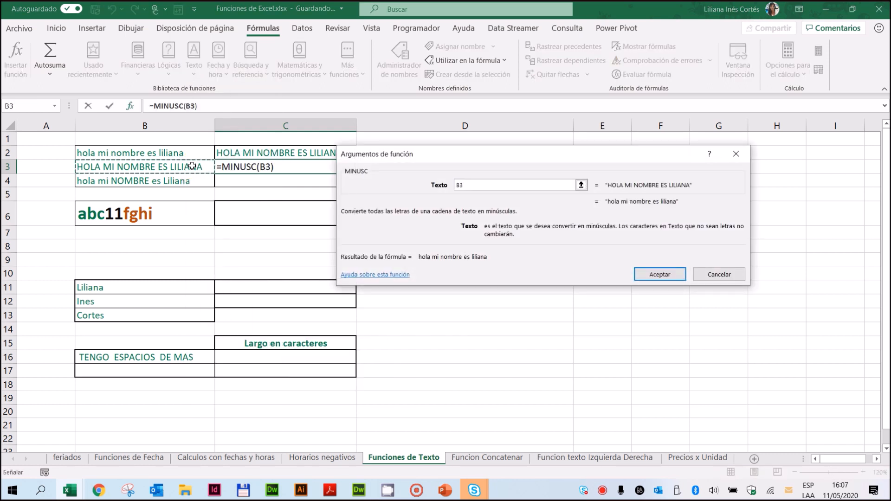
left_click(654, 276)
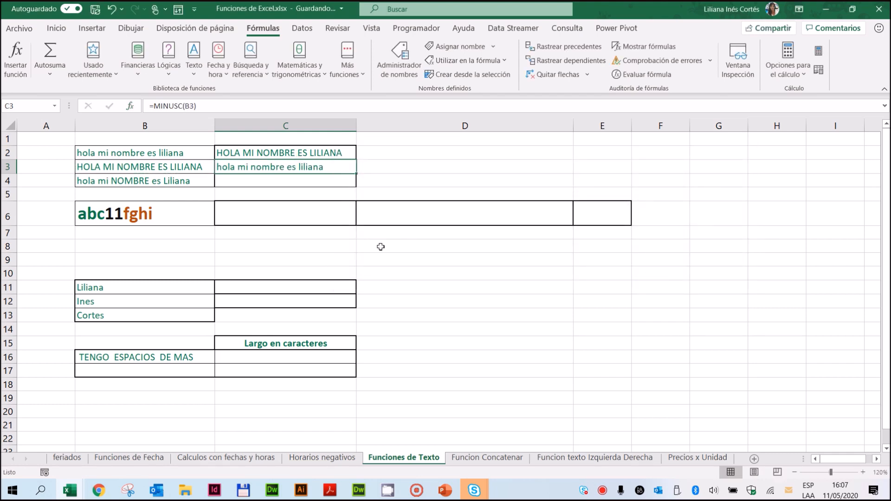
Step: Capitalize each word of the B4 sentence in C4 with =NOMPROPIO(B4)
left_click(115, 181)
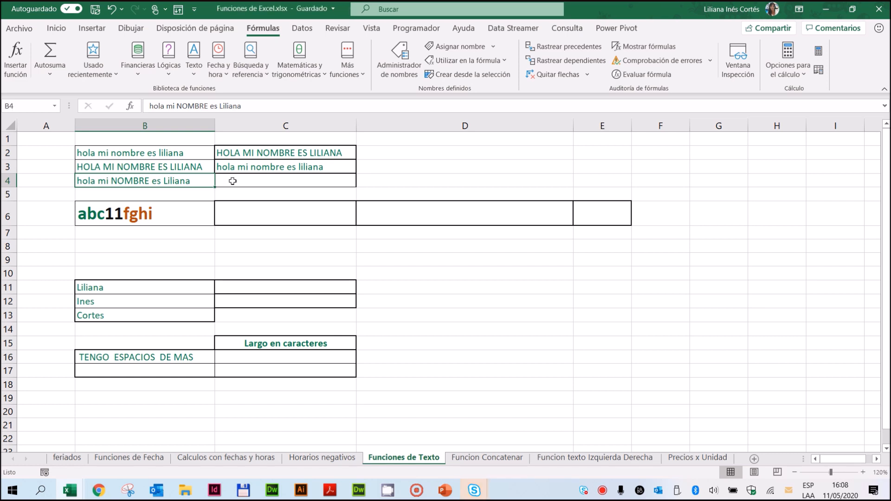
left_click(233, 181)
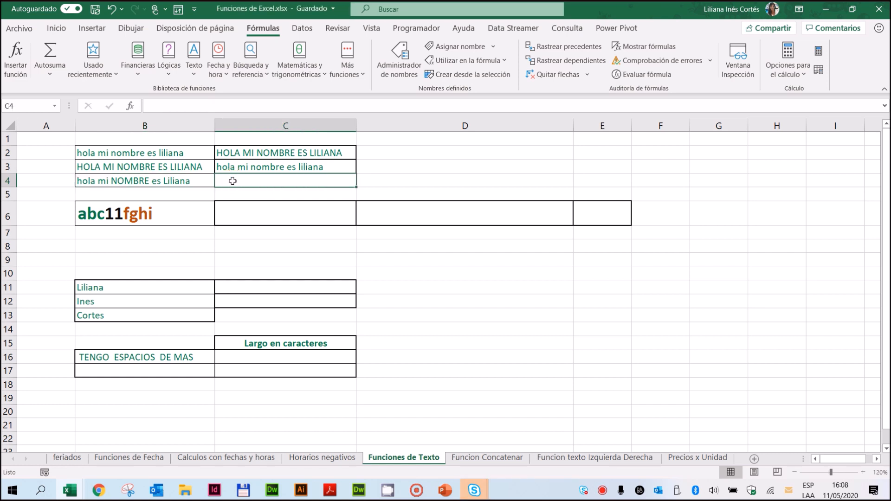
left_click(191, 69)
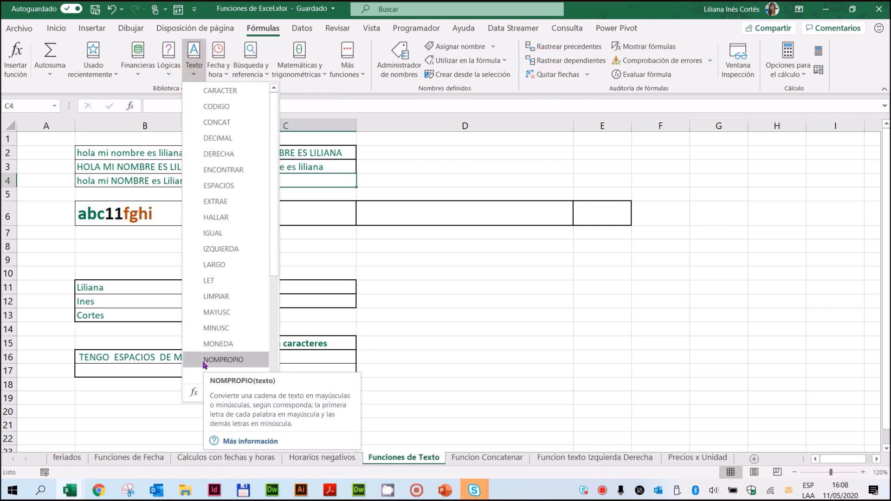
left_click(205, 362)
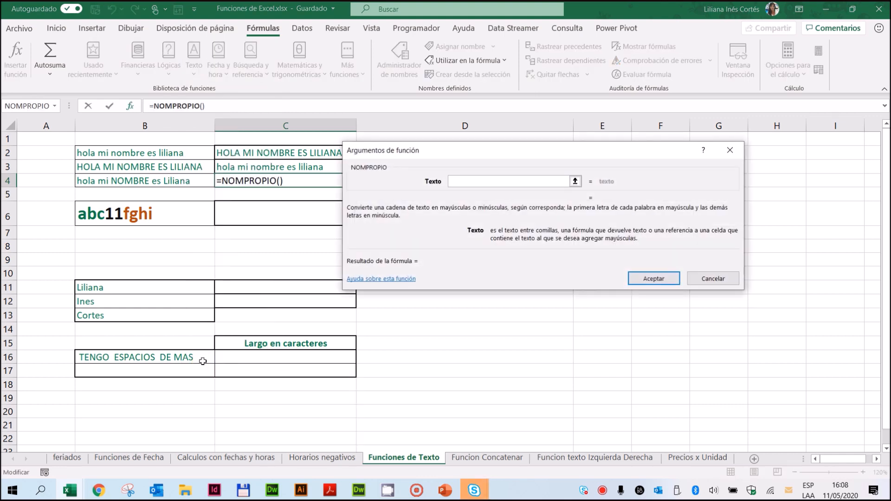
left_click(163, 181)
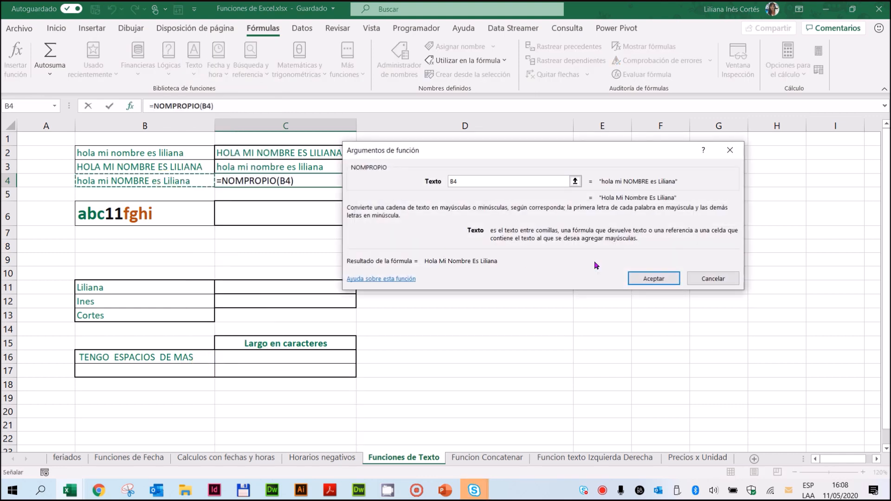
left_click(645, 280)
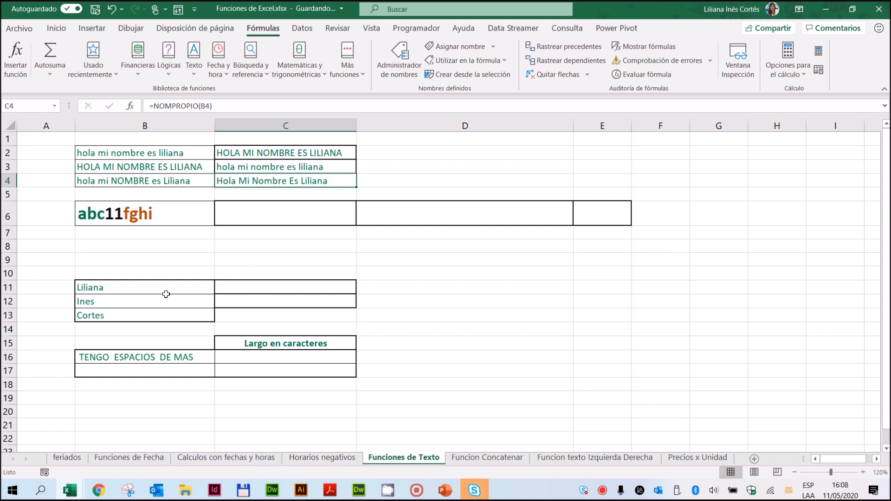
Step: Extract the first 3 characters of the B6 text into C6 with =IZQUIERDA(B6;3)
left_click(113, 216)
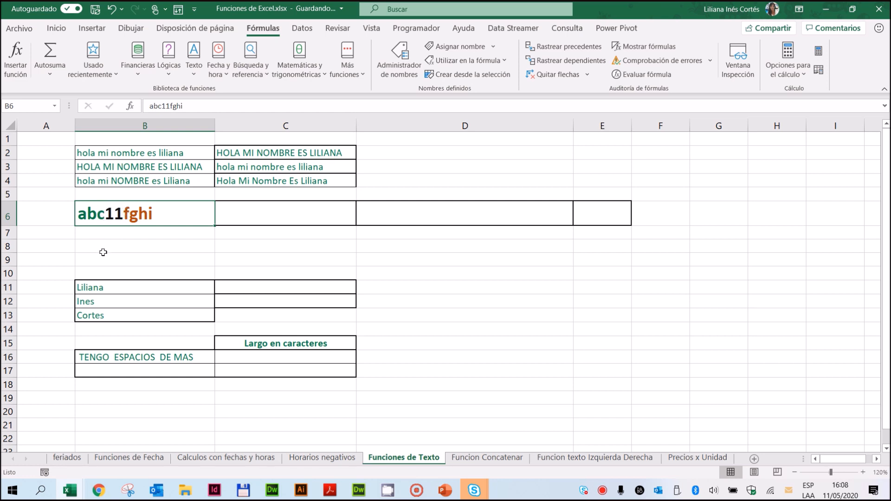
left_click(262, 214)
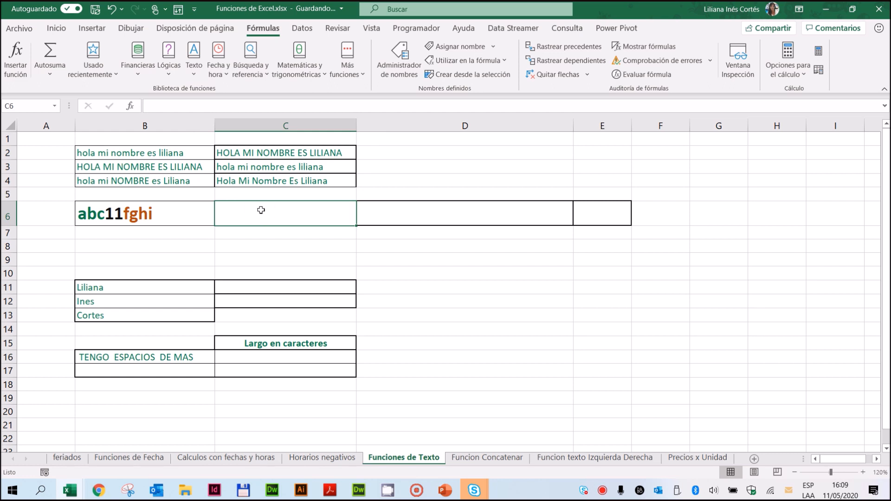
left_click(194, 68)
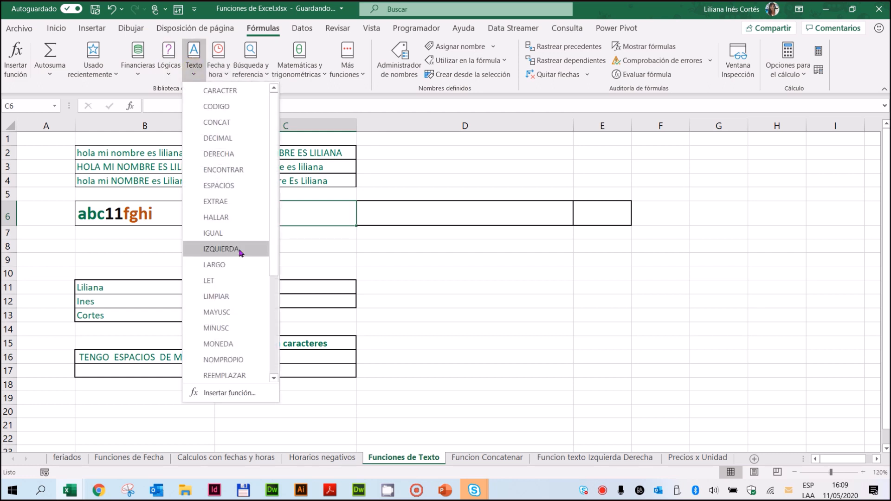
left_click(221, 249)
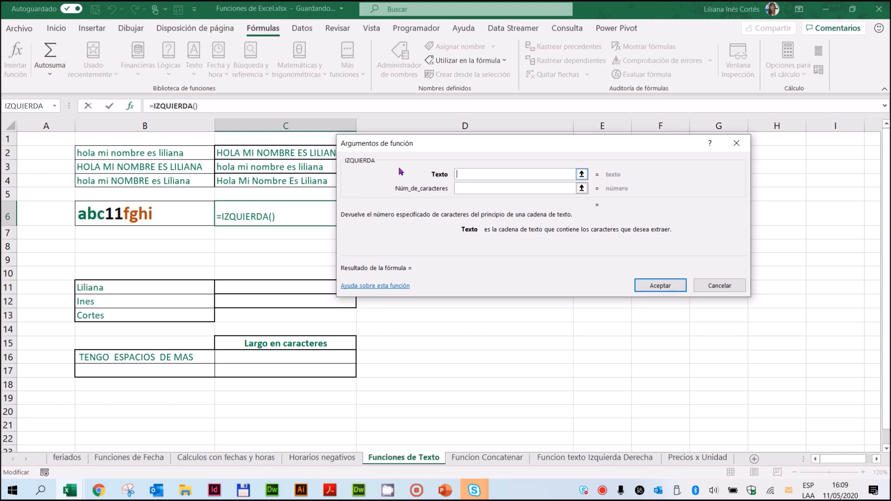
left_click(133, 213)
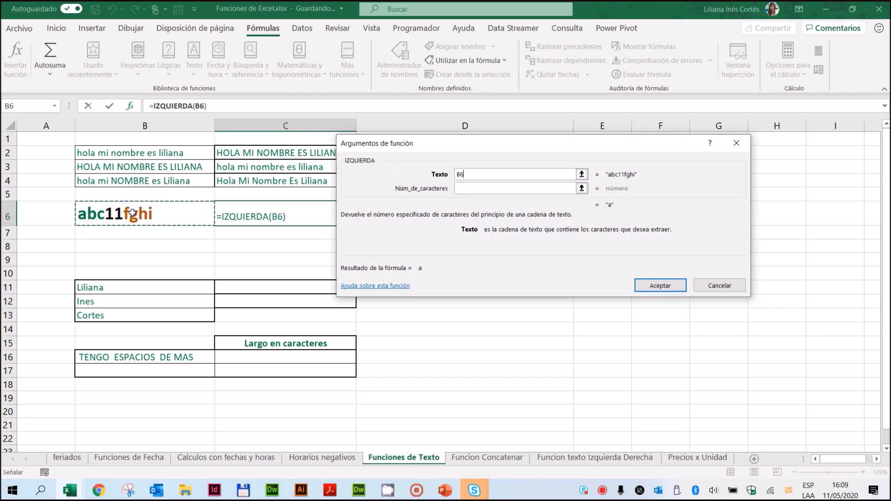
left_click(464, 189)
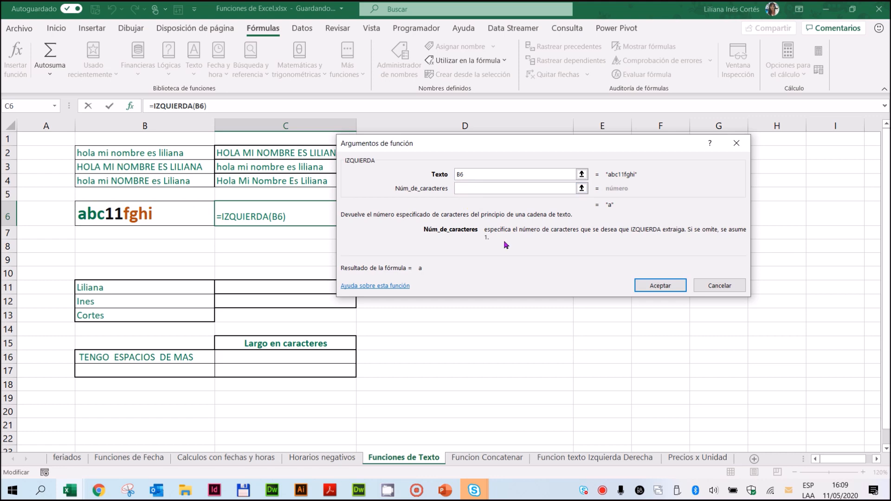
type("3")
left_click(653, 287)
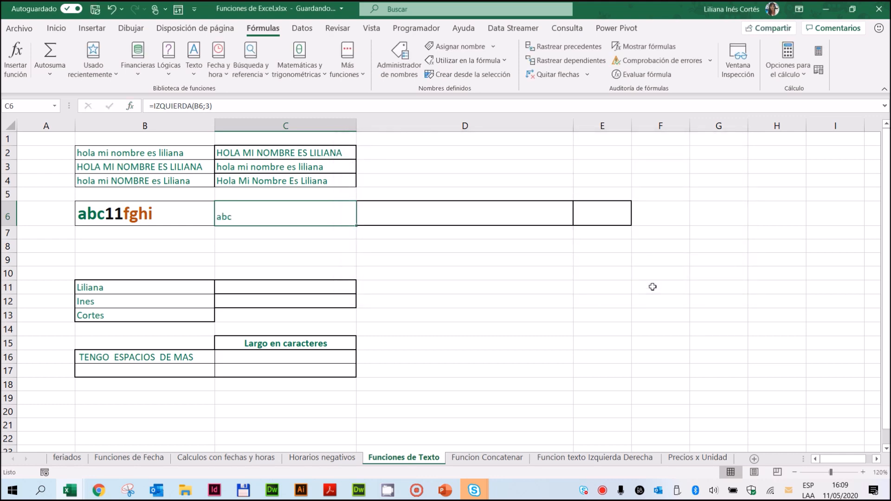
Step: Extract the last 4 characters of the B6 text into D6 with =DERECHA(B6;4)
left_click(472, 212)
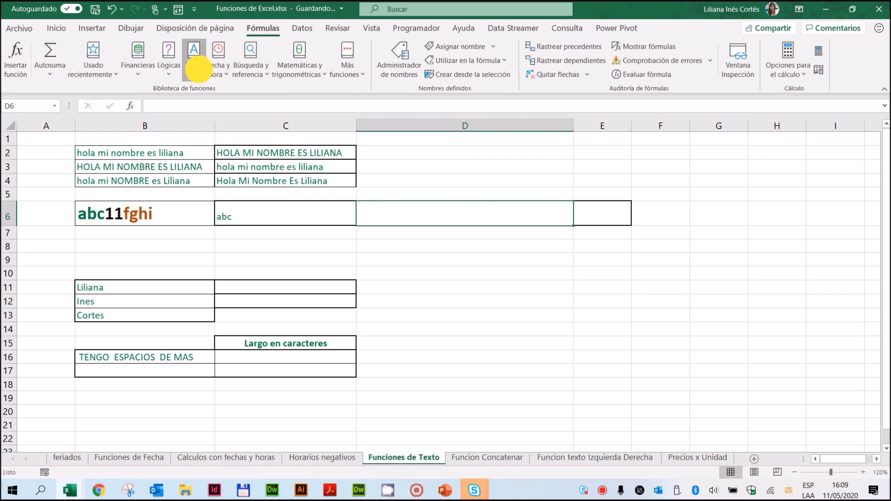
left_click(201, 73)
left_click(222, 154)
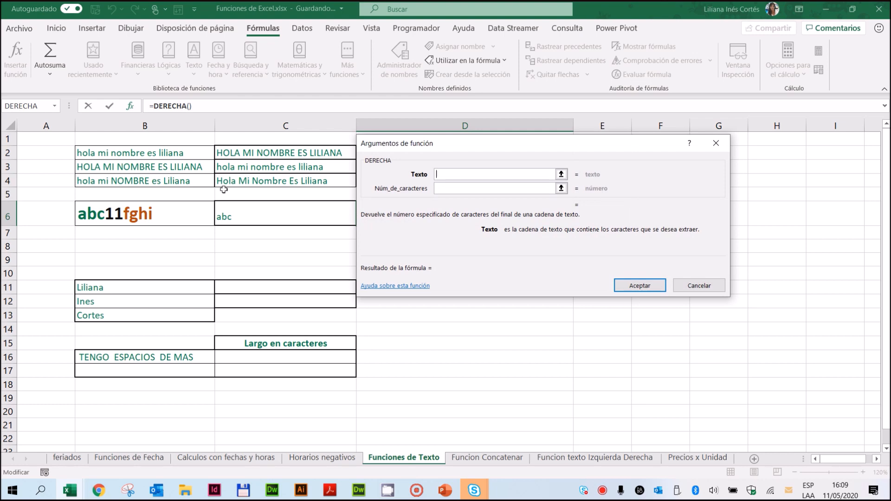
left_click(133, 219)
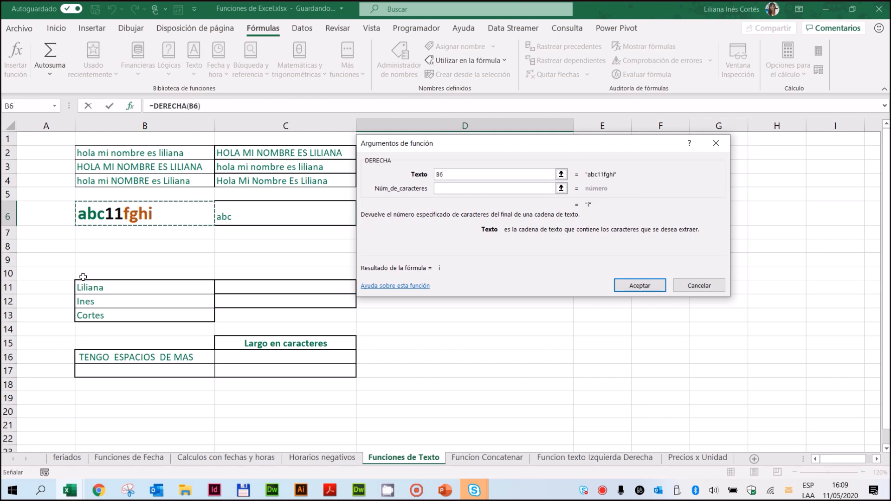
left_click(443, 189)
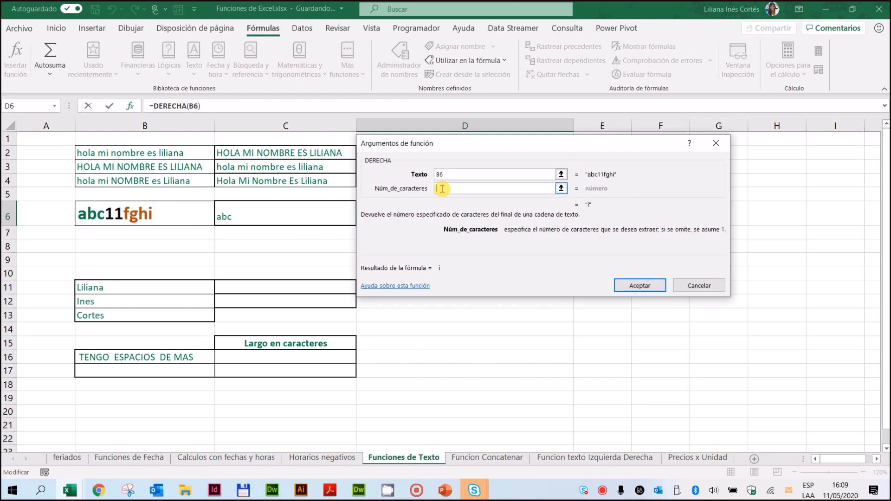
type("4")
left_click(637, 291)
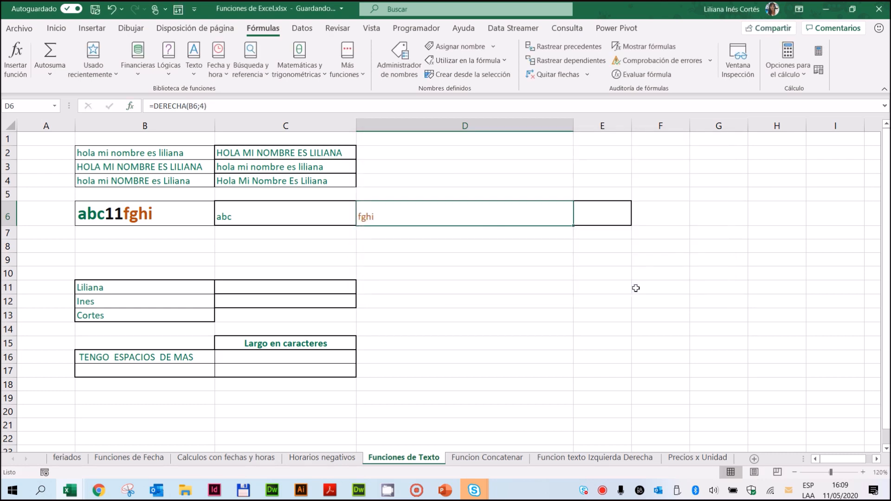
Step: Extract 2 characters of the B6 text starting at position 4 into E6 with =EXTRAE(B6;4;2)
left_click(607, 217)
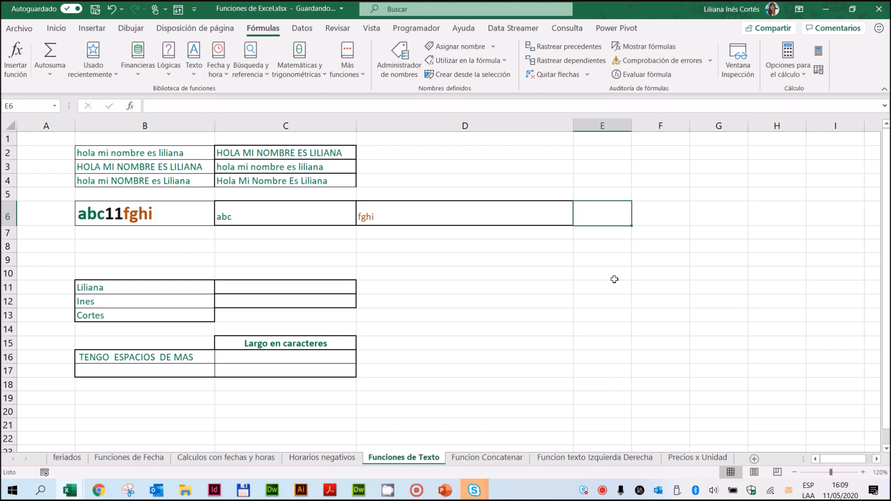
left_click(194, 60)
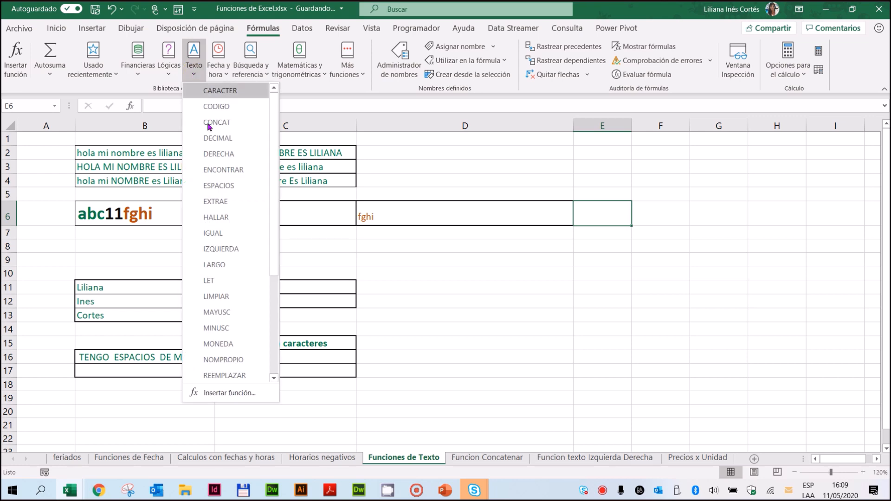
left_click(226, 202)
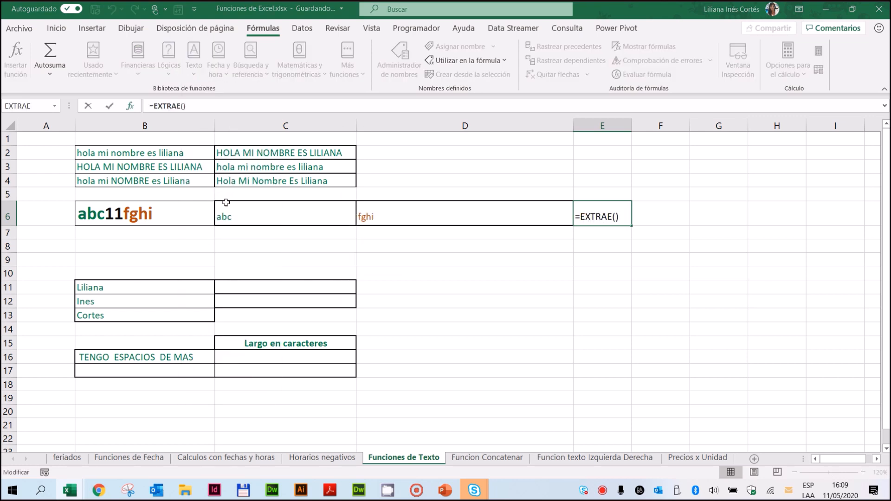
left_click_drag(472, 138, 354, 257)
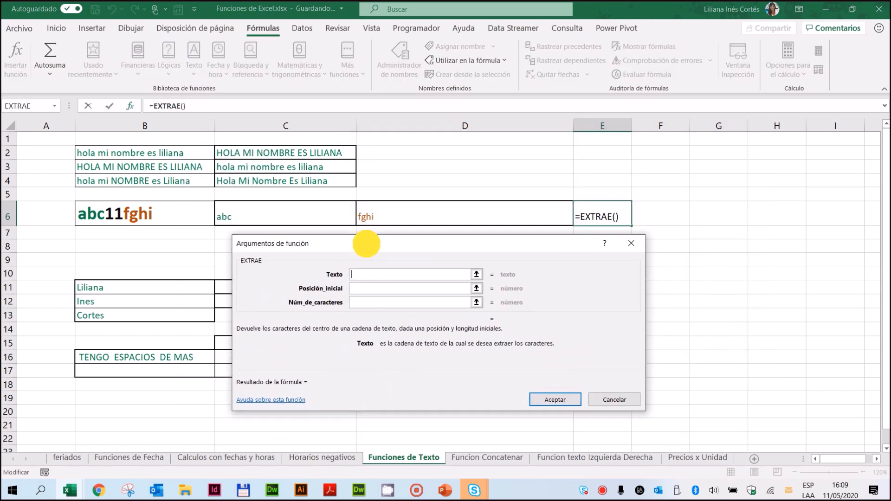
left_click(130, 214)
left_click(410, 289)
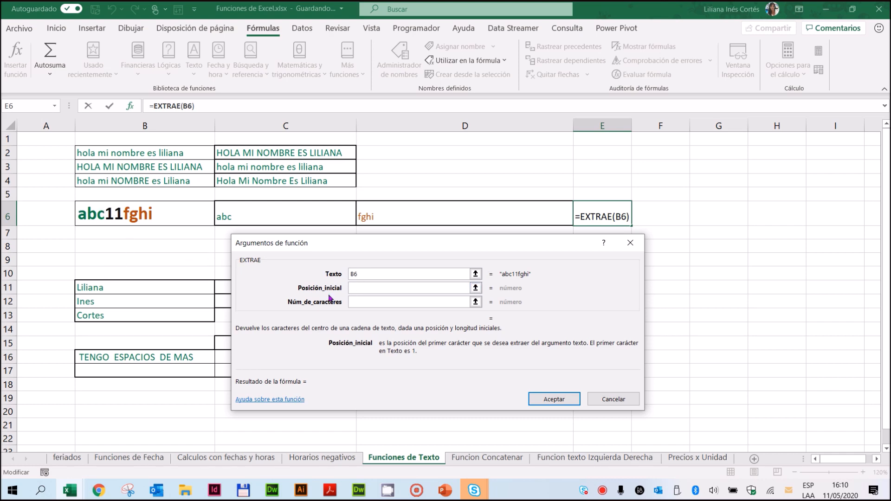
type("4")
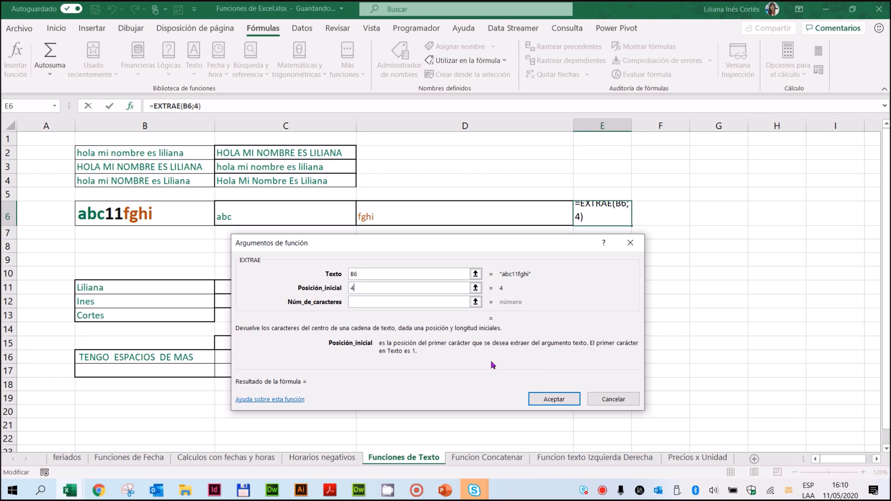
left_click(374, 302)
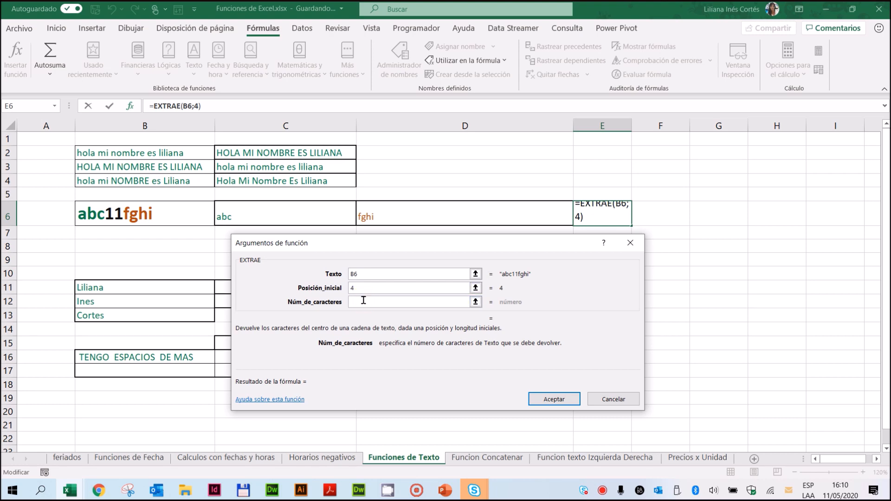
type("2")
left_click(358, 305)
left_click(547, 399)
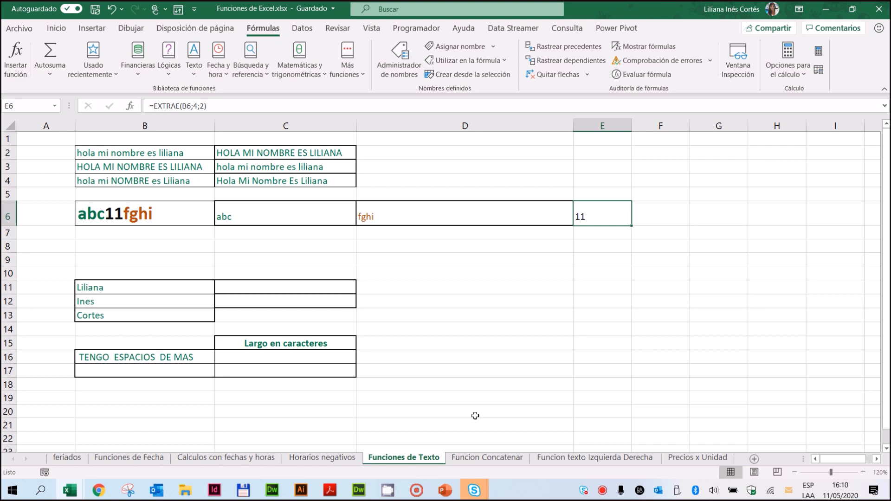
Step: Start a CONCAT formula in C11 that joins the texts in B11 and B12
left_click_drag(124, 286, 117, 319)
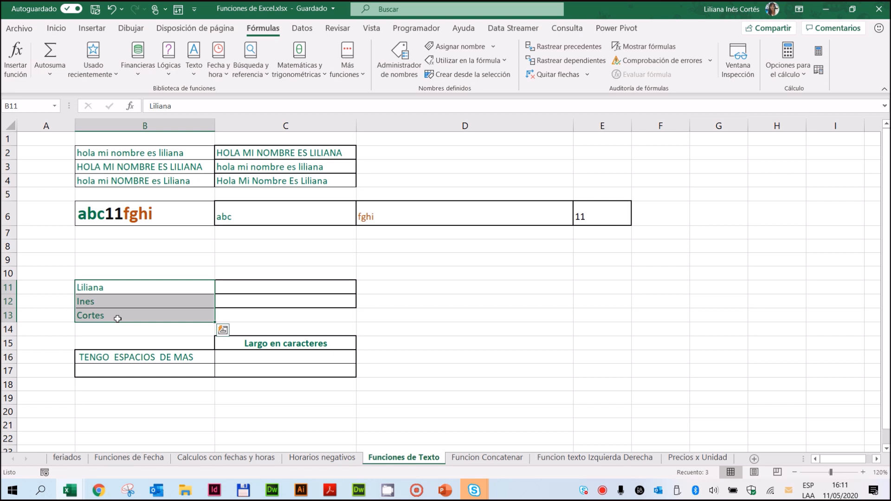
left_click(321, 288)
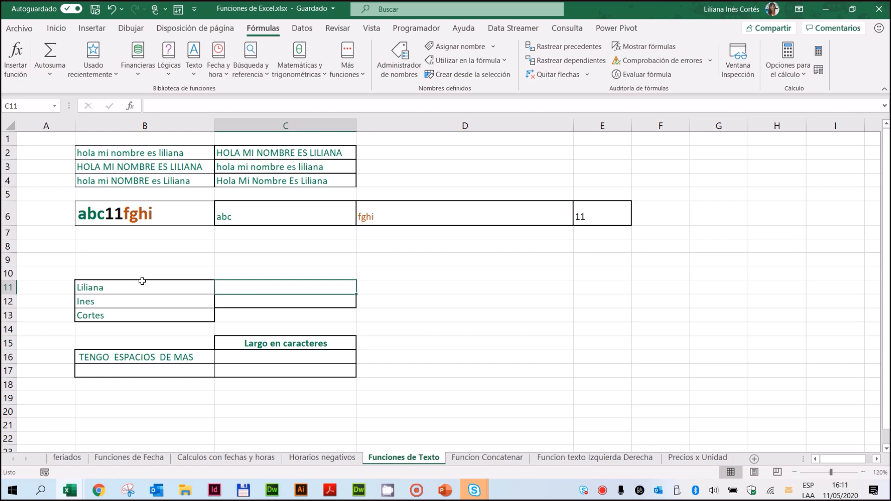
left_click_drag(139, 287, 130, 314)
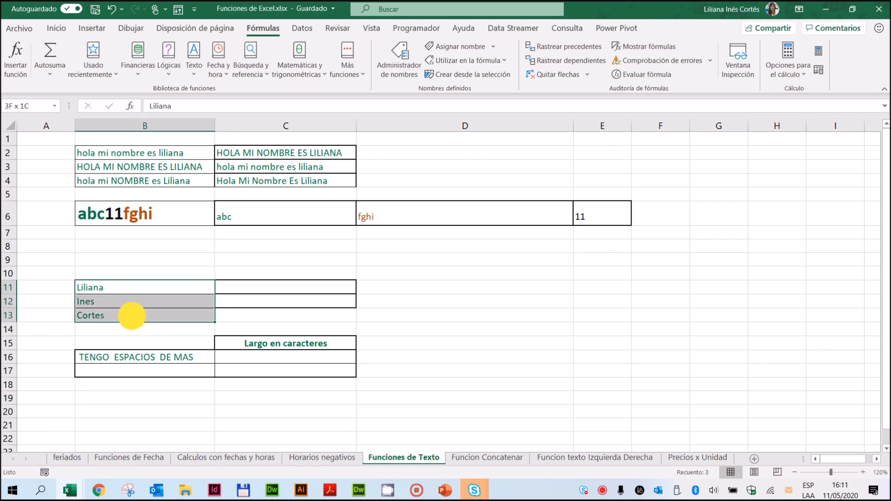
left_click(265, 287)
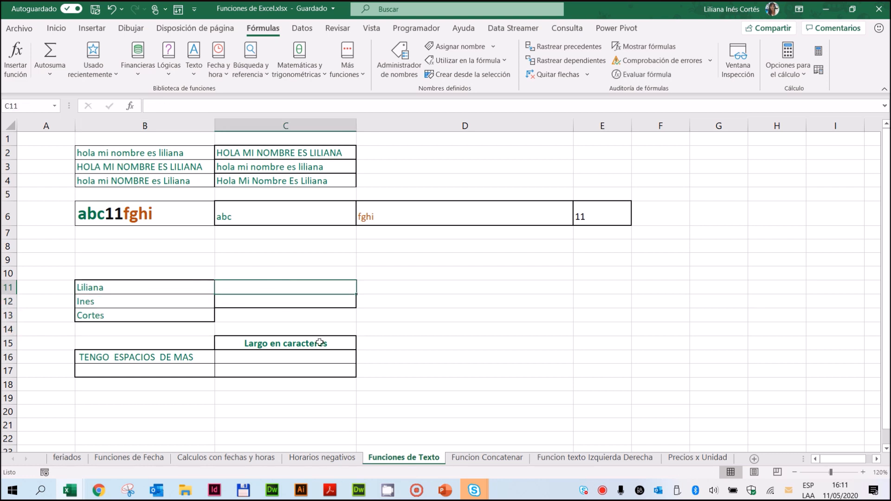
left_click(195, 74)
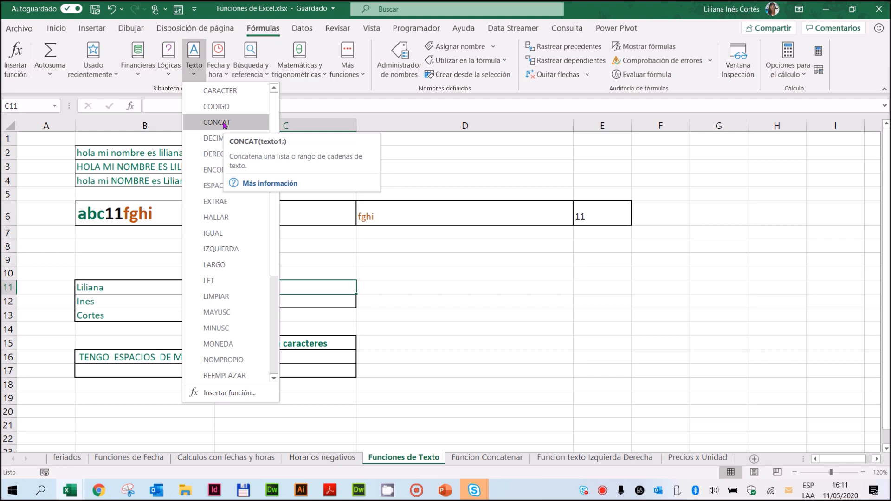
left_click(225, 126)
left_click_drag(341, 233, 544, 146)
left_click_drag(657, 274, 636, 265)
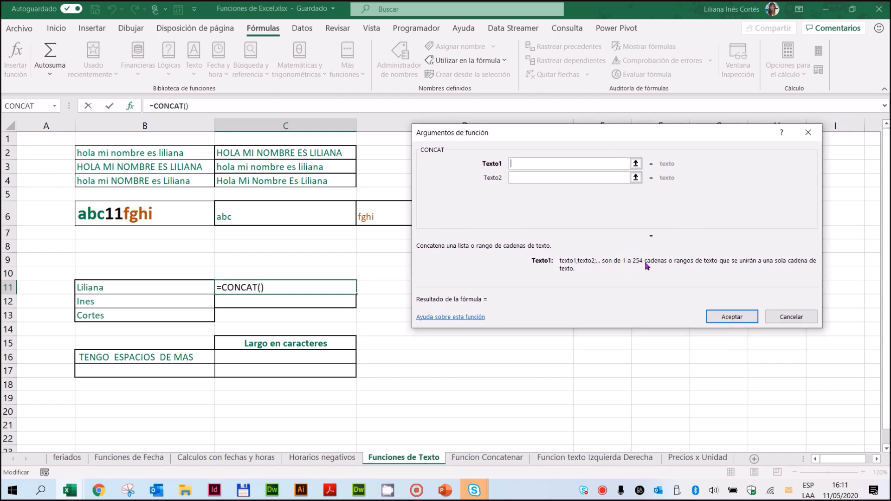
left_click(521, 163)
left_click(106, 286)
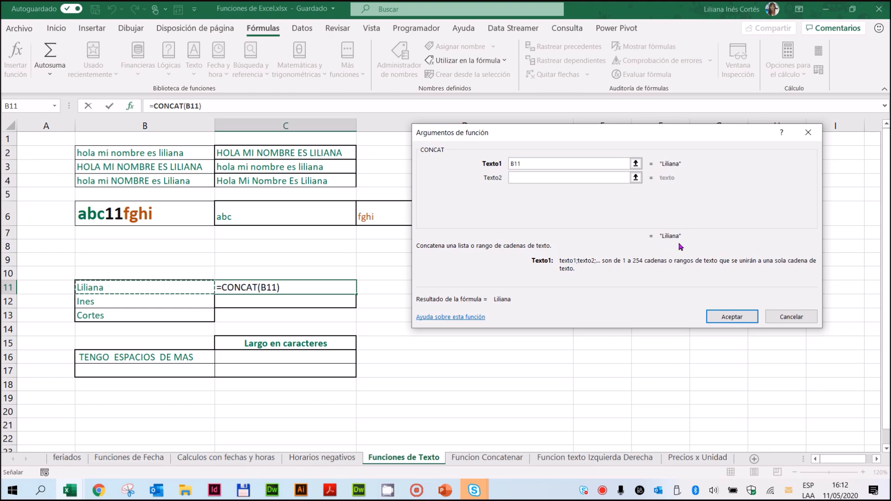
left_click(526, 177)
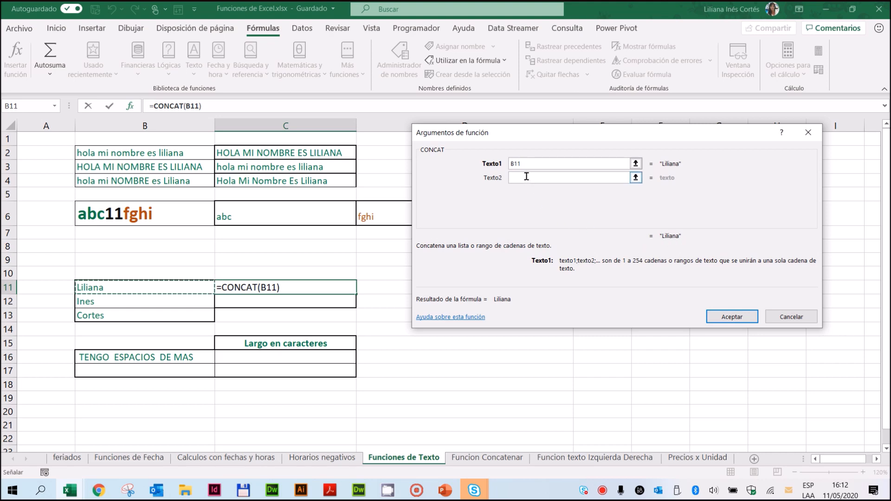
left_click(97, 302)
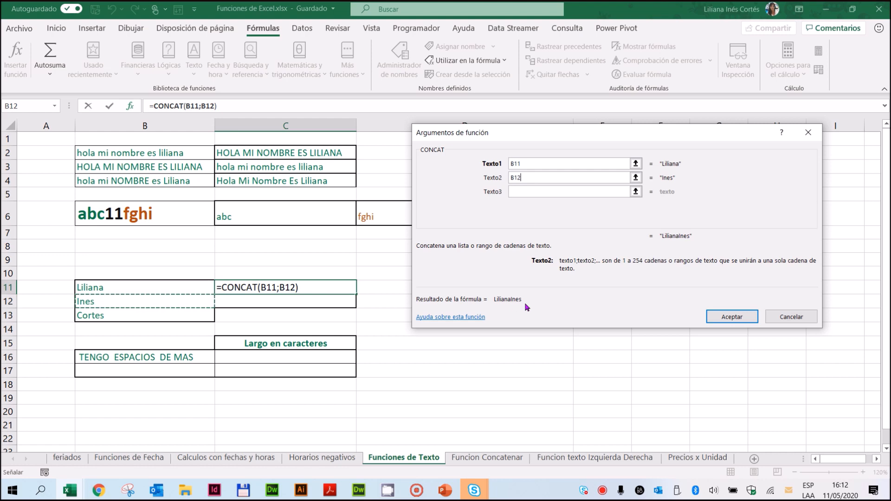
Step: Add spaces between the texts and include B13, completing C11 as =CONCAT(B11;" ";B12;" ";B13)
double_click(512, 177)
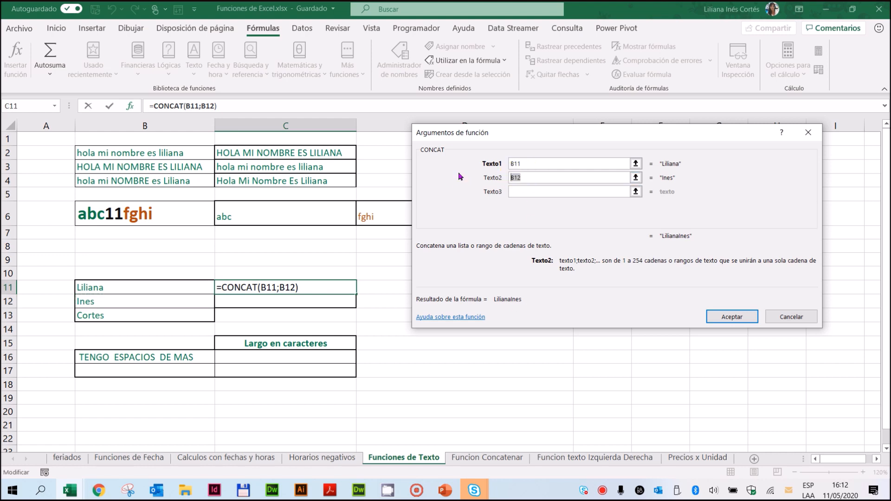
key("Delete")
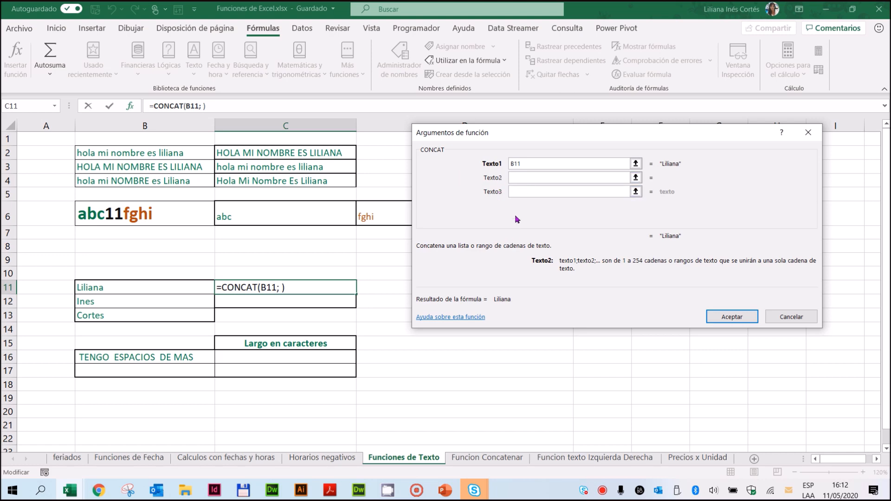
left_click(517, 191)
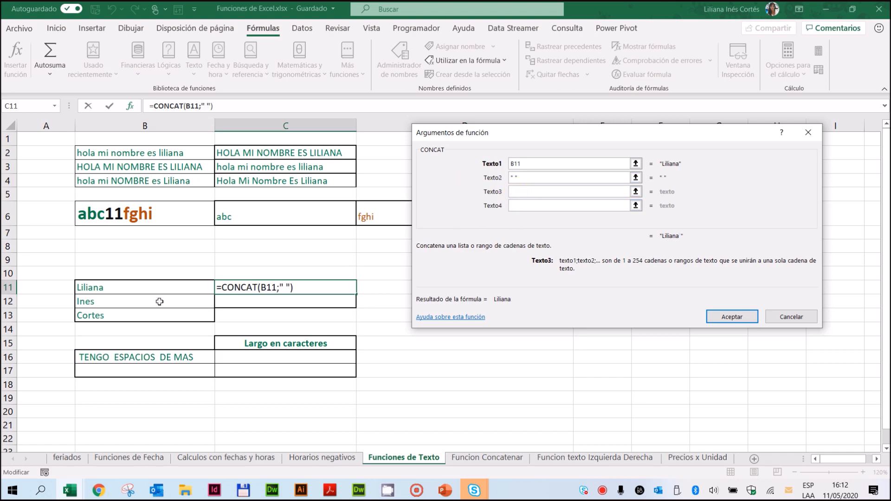
left_click(140, 302)
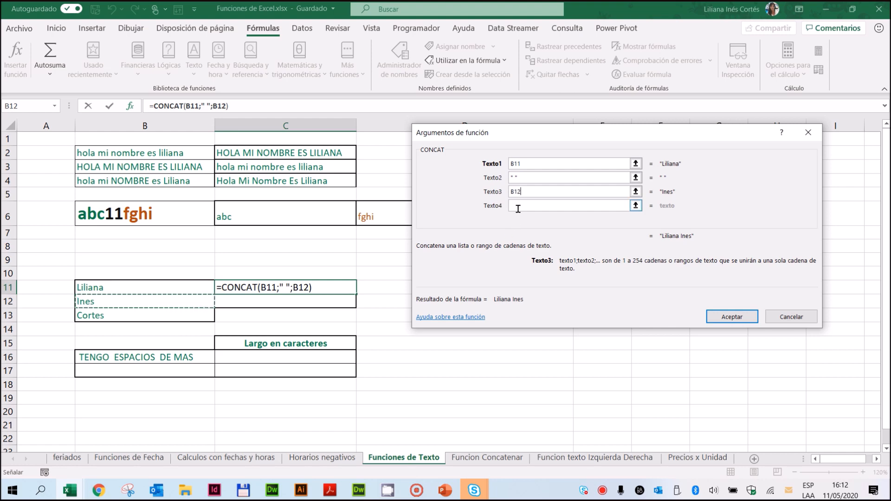
left_click(553, 205)
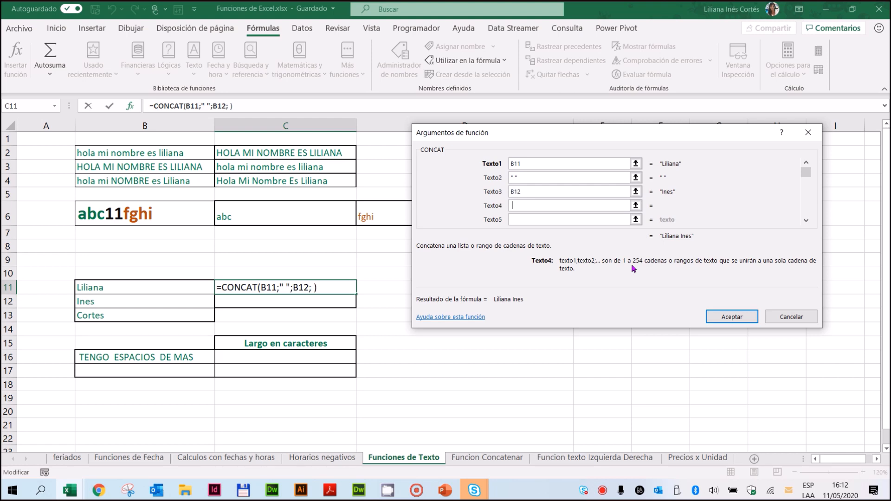
type("\" \"")
key("Tab")
left_click(186, 319)
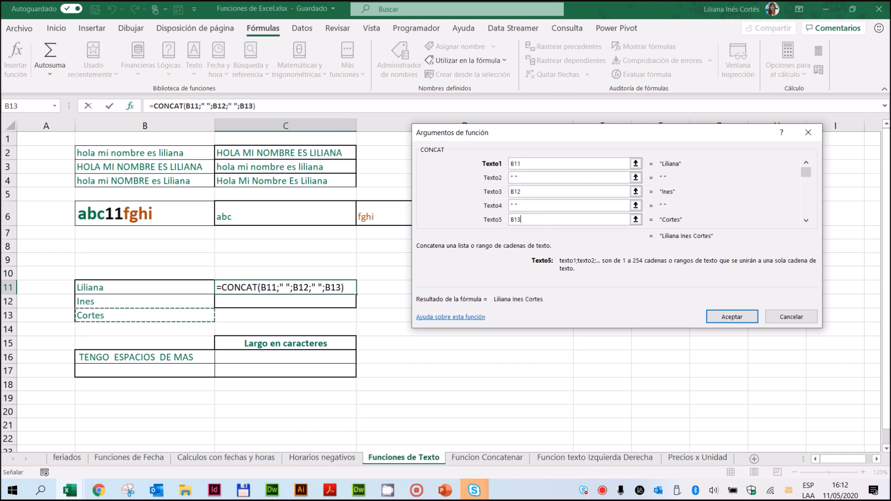
left_click(743, 317)
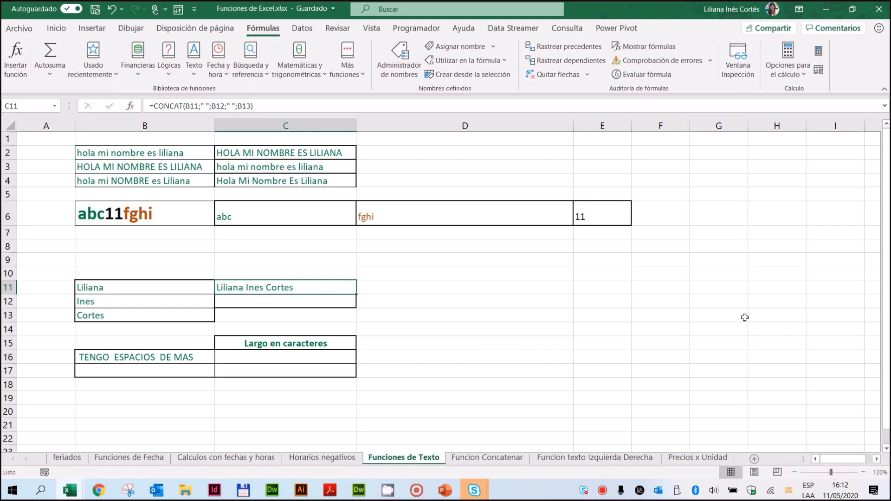
Step: Join the texts in B11, B12 and B13 with spaces in C12 using =B11&" "&B12&" "&B13
left_click(285, 304)
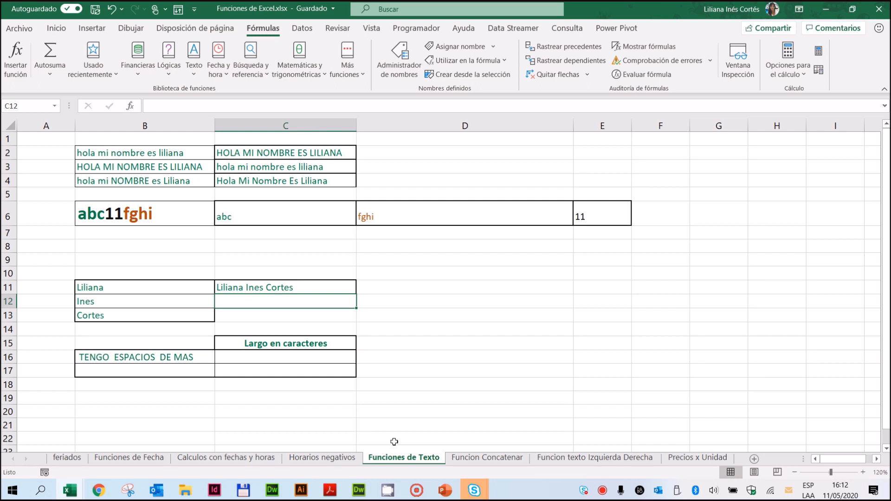
type("=")
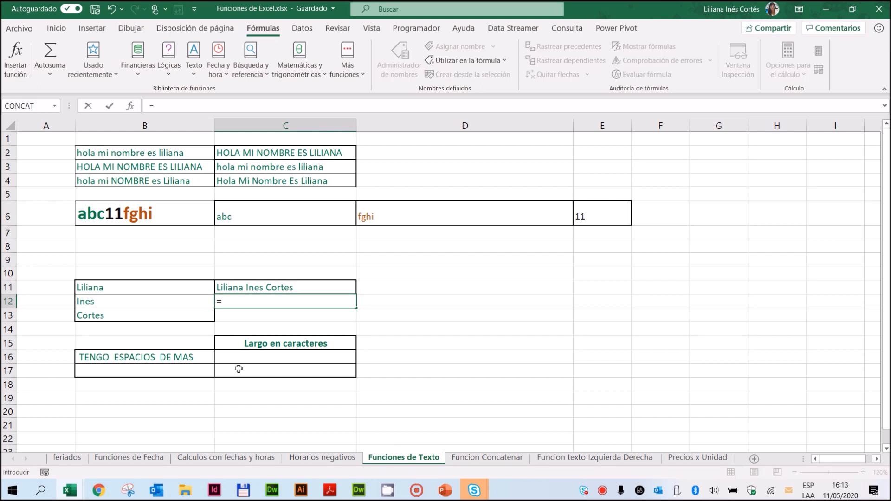
left_click(121, 287)
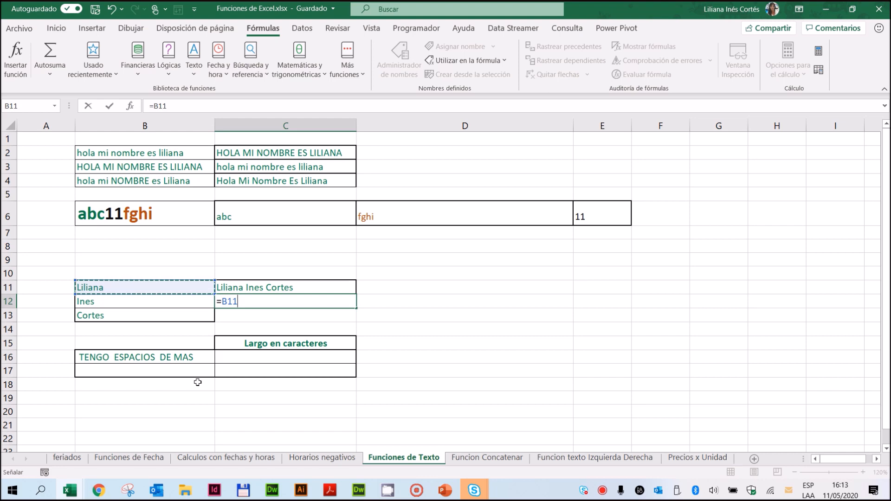
type("&")
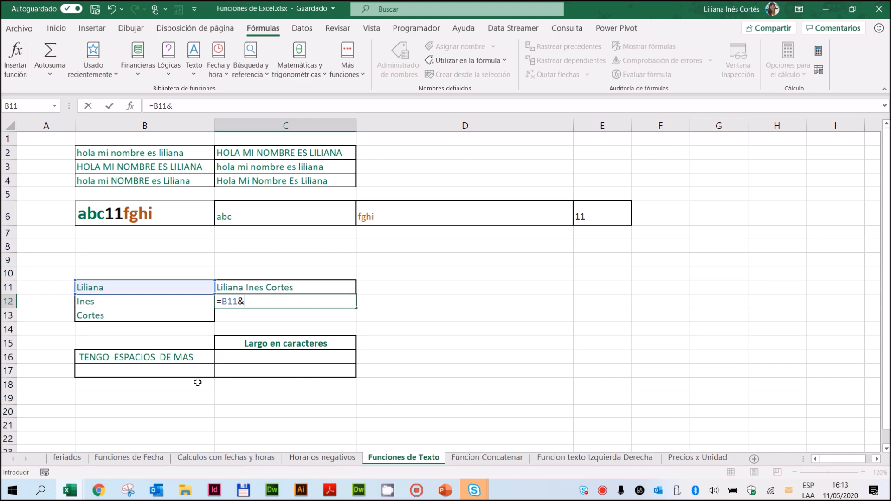
type("\" \"")
type("&")
left_click(92, 301)
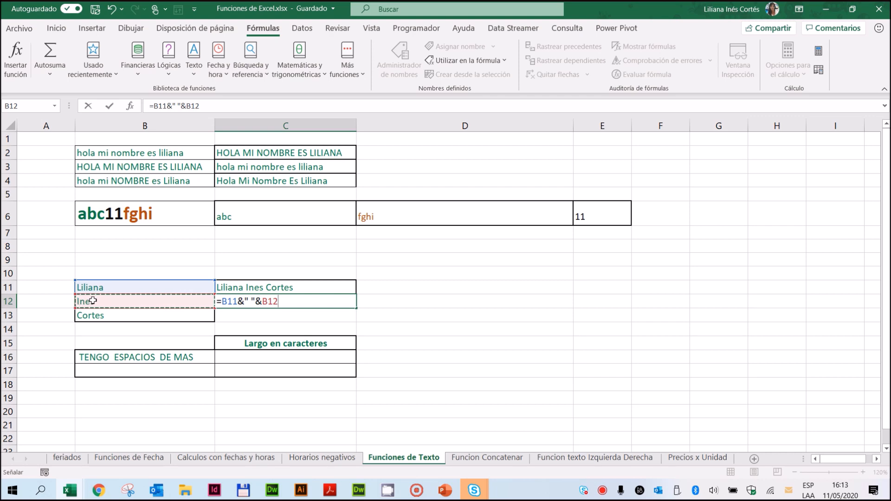
type("&")
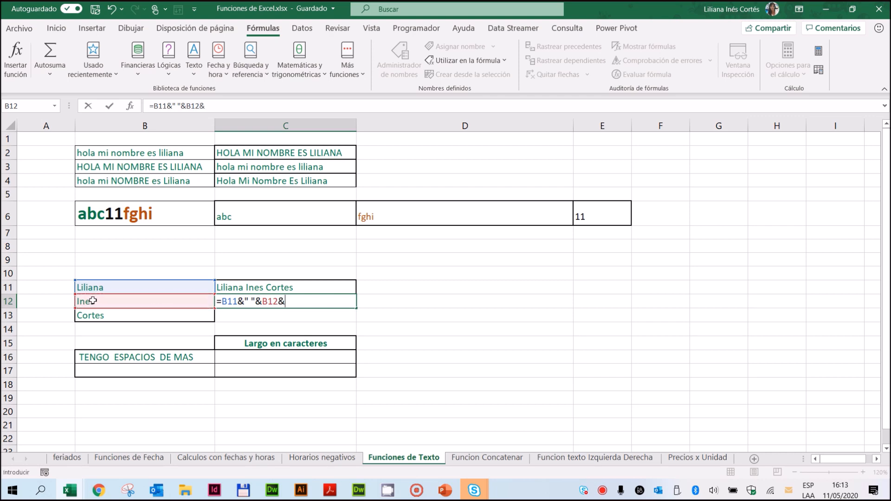
type("\" \"&")
left_click(93, 315)
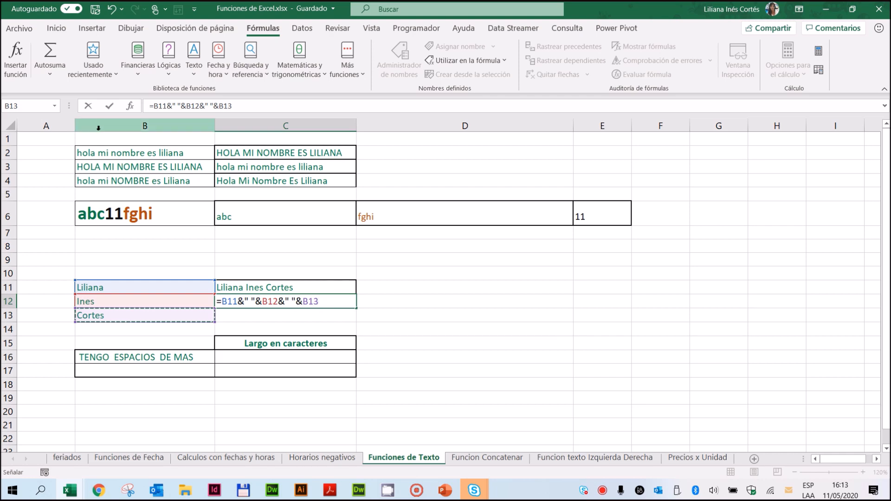
left_click(110, 107)
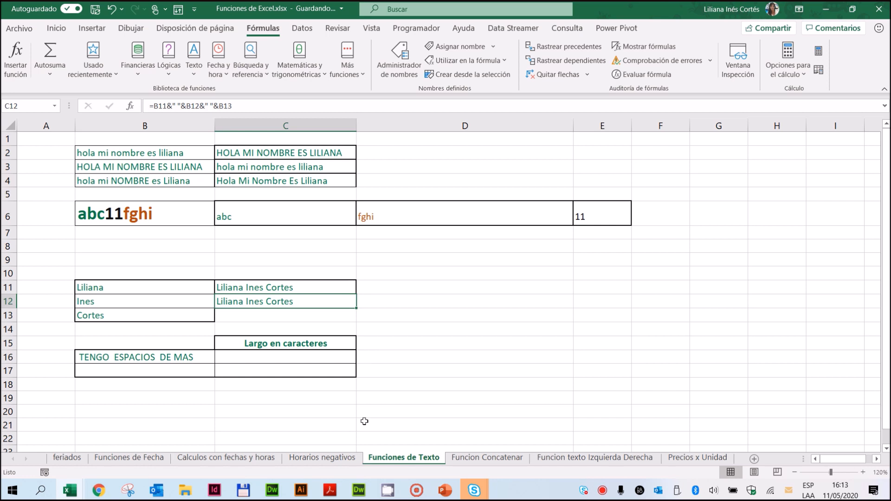
Step: Enter the sample text "sjhfjkshfhd" in B17, below the text with extra spaces, and reselect that cell
left_click(117, 355)
left_click(143, 372)
type("sjhfjkshfhd")
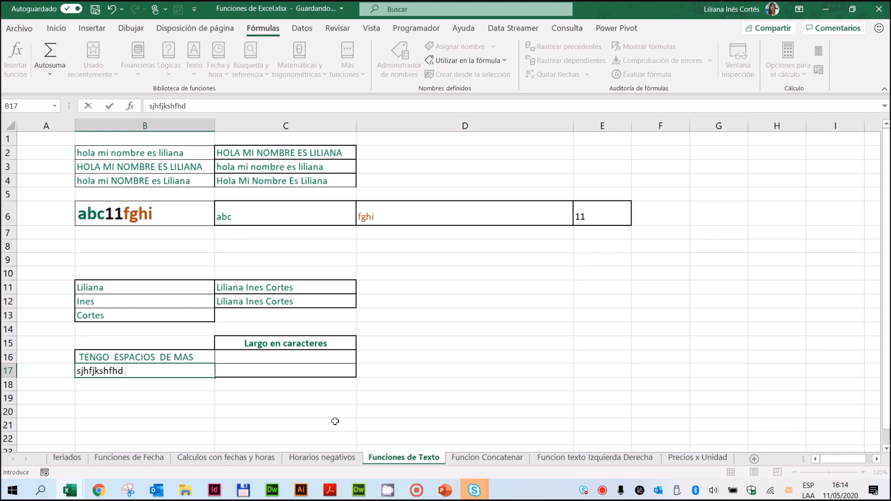
key("Return")
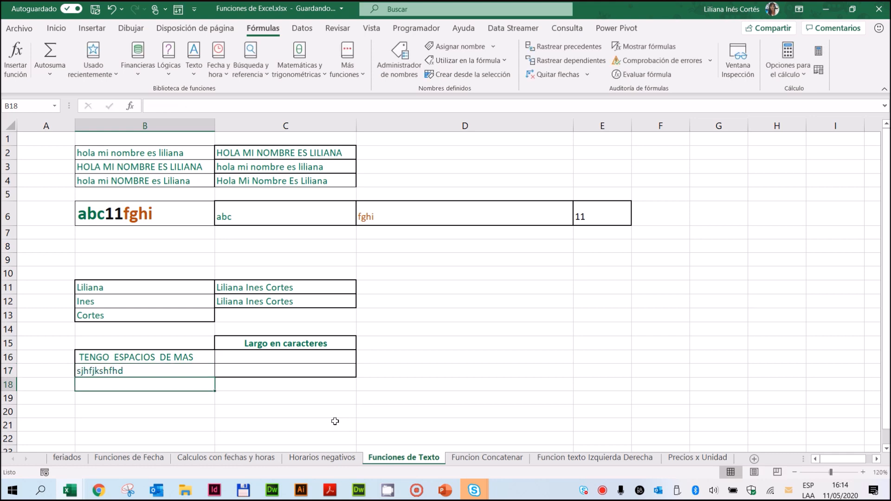
key("Up")
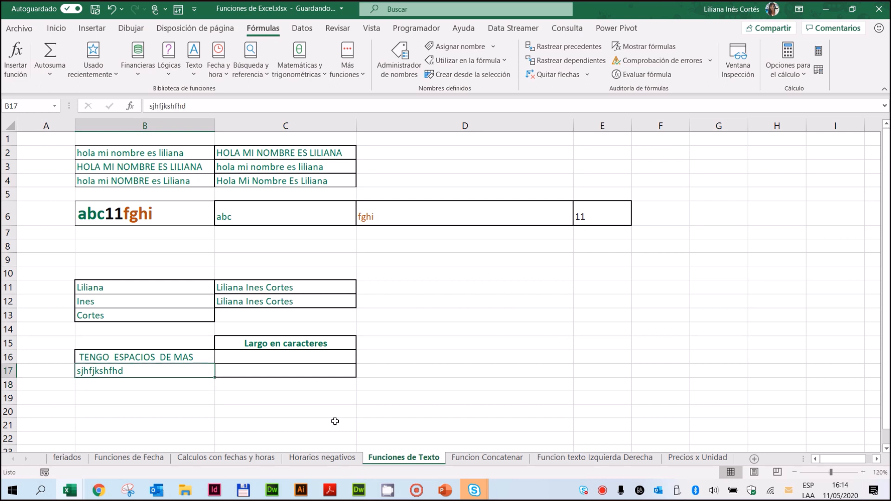
Step: Replace the sample text in B17 with "hfdkjh sdjfhskd fksjd", including a double space, and clear the cell again
key("Delete")
type("hfdkjh ")
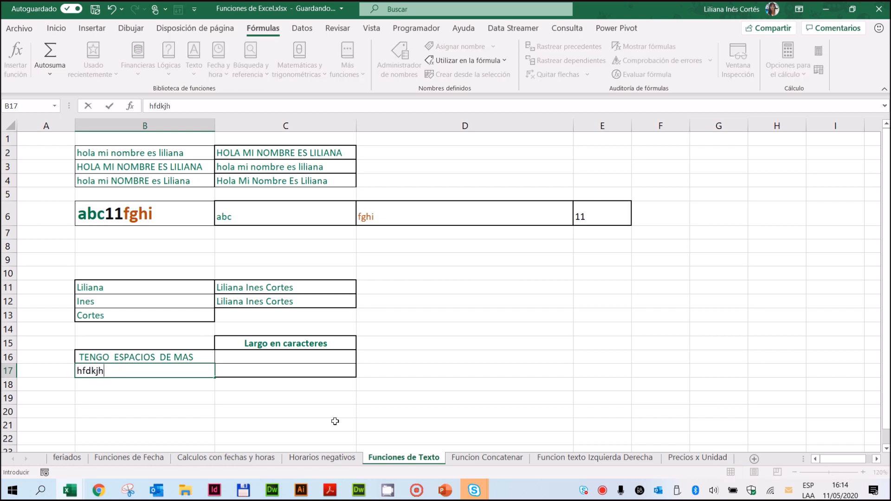
type(" sdjfhskd fksjd")
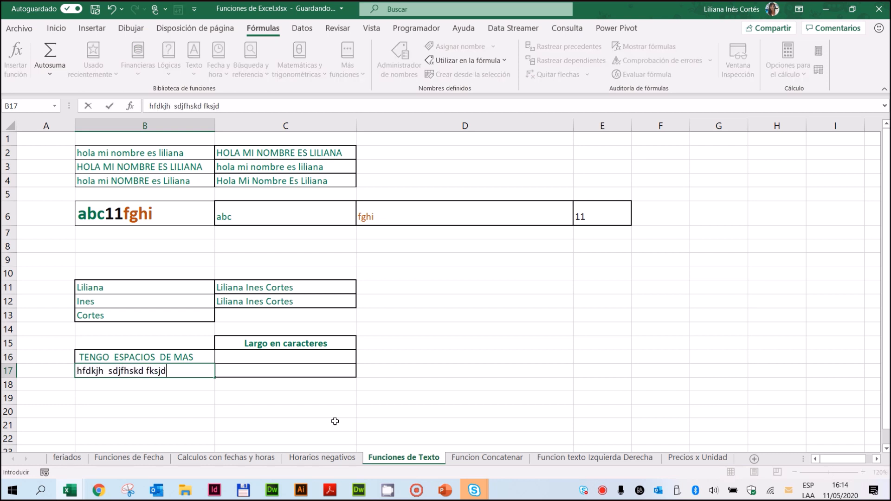
key("Return")
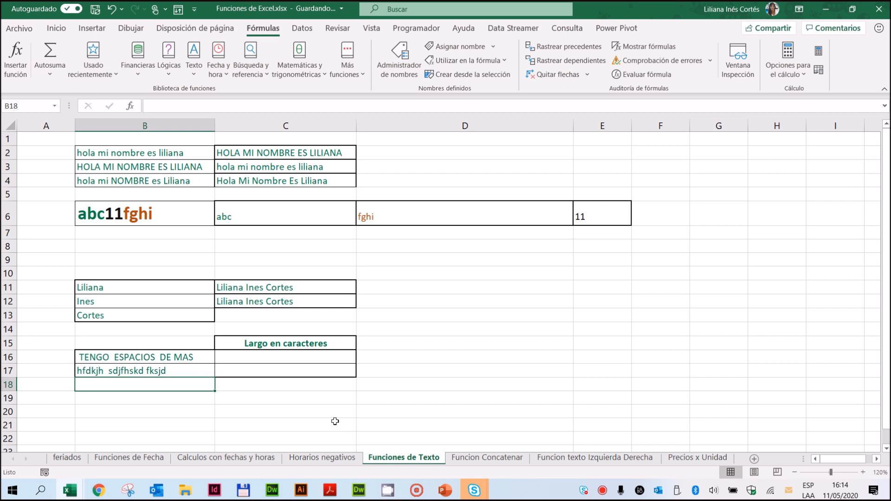
key("Up")
key("Delete")
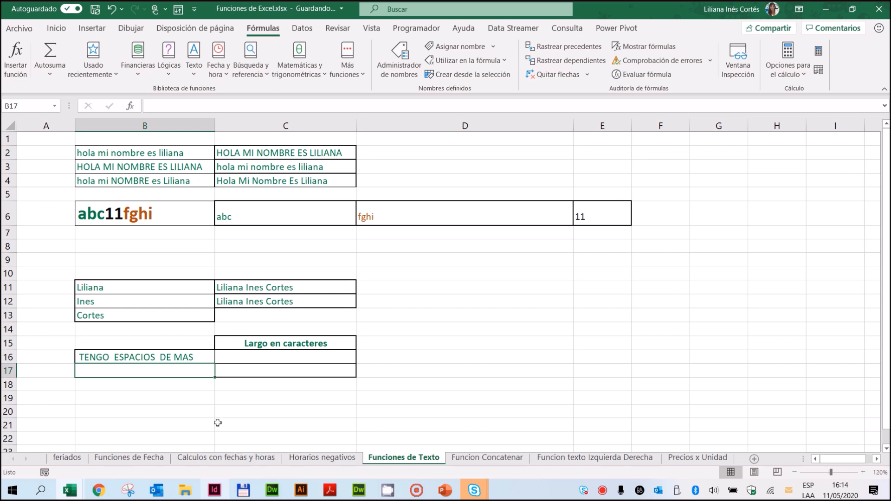
Step: Count the characters of the text with extra spaces by entering =LARGO(B16) in C16
left_click(164, 355)
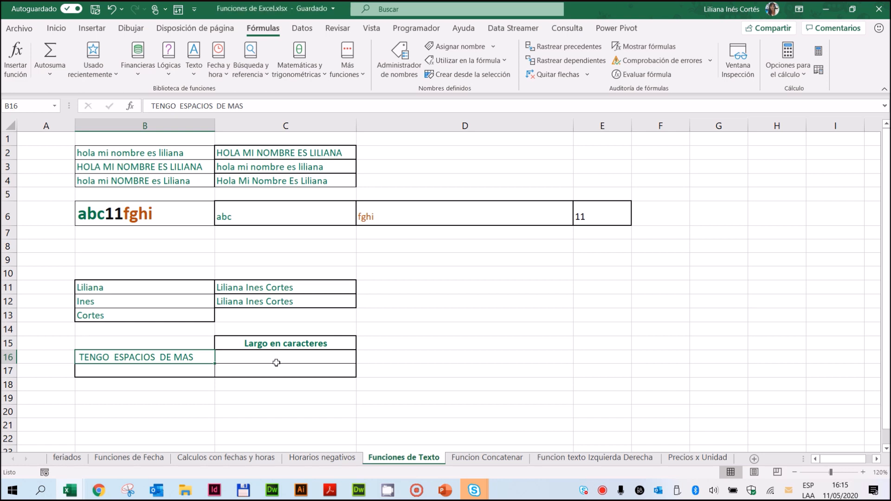
left_click(277, 362)
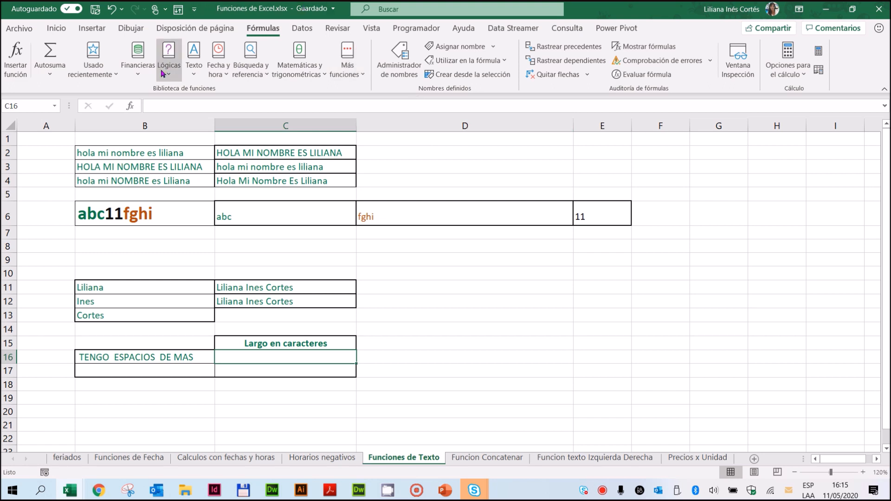
left_click(193, 74)
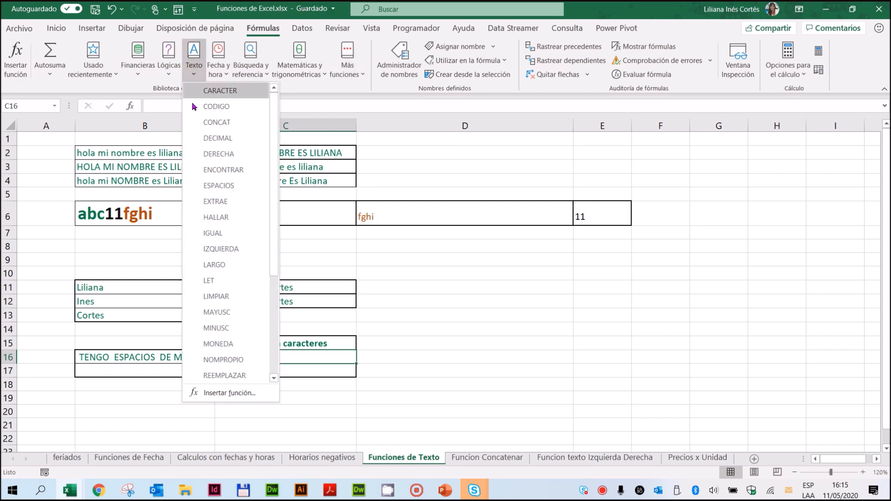
left_click(215, 265)
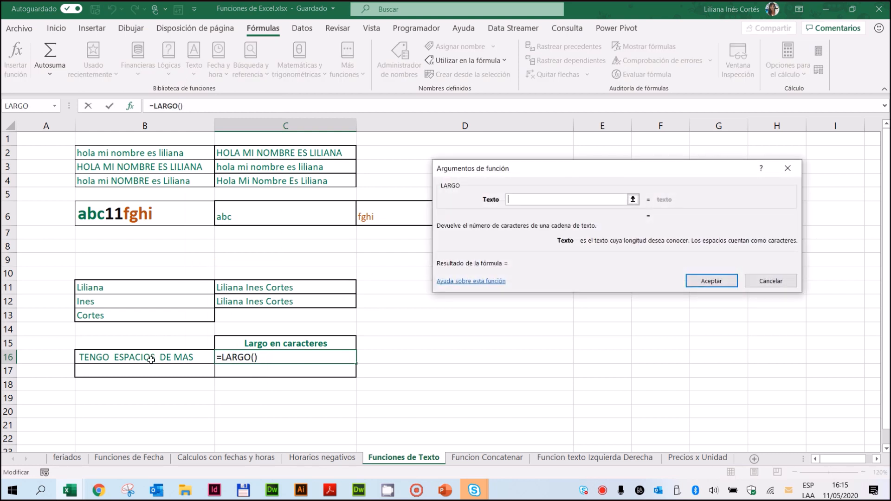
left_click(151, 361)
left_click(706, 282)
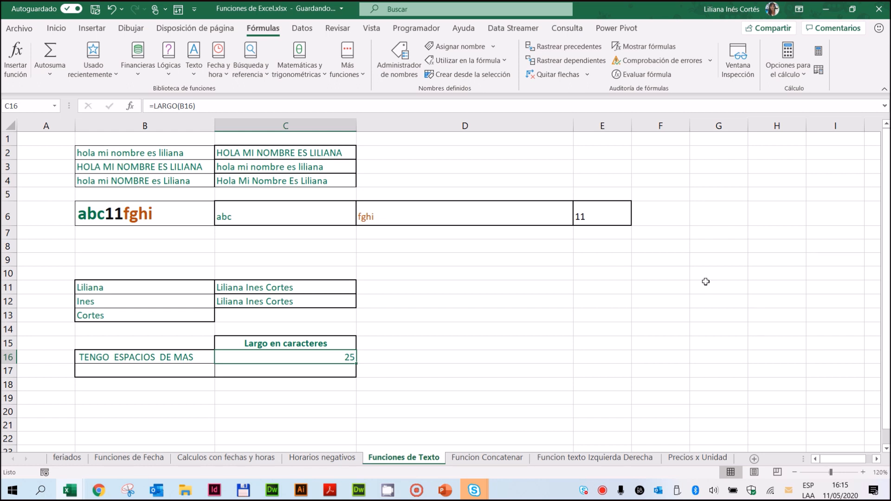
Step: Remove the extra spaces from the text in B16 by entering =ESPACIOS(B16) in B17
left_click(186, 373)
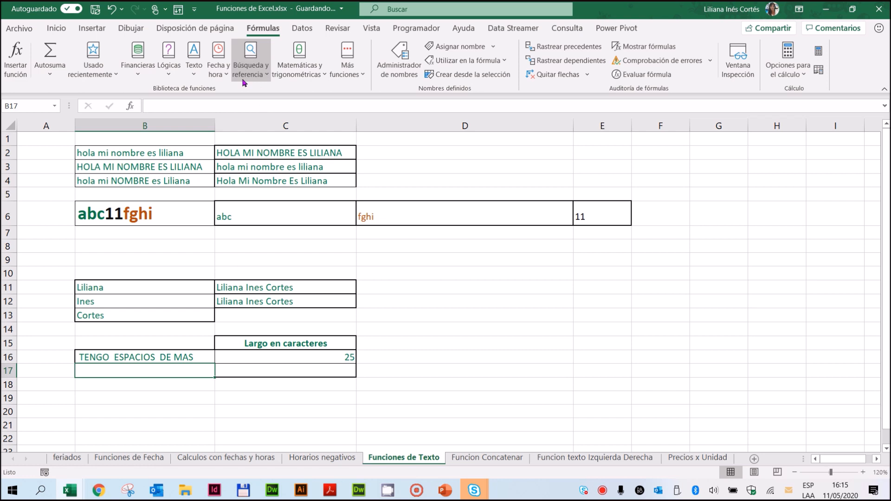
left_click(192, 70)
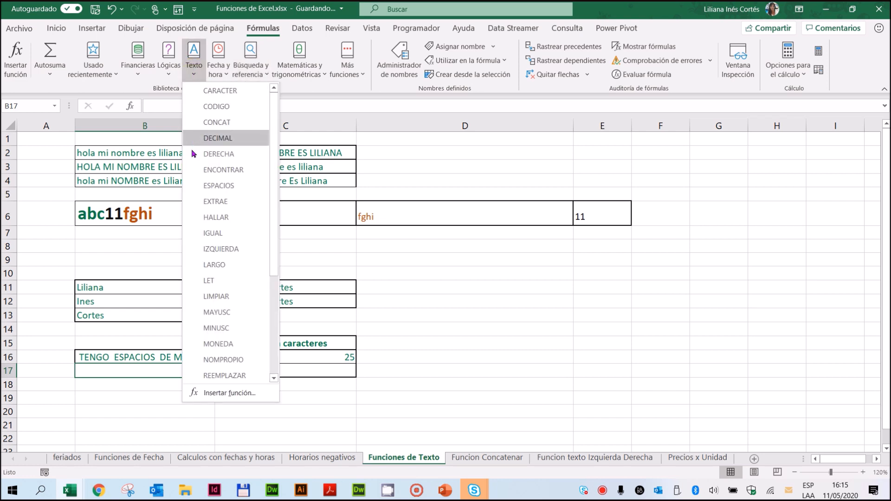
left_click(226, 190)
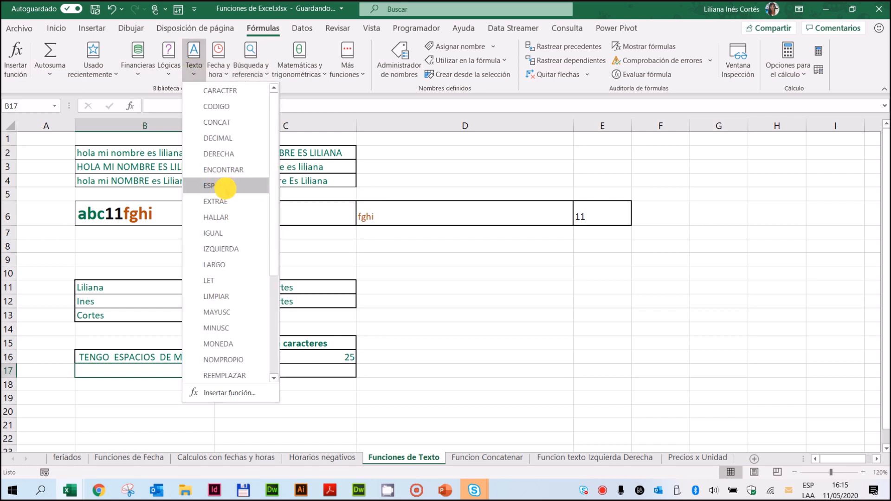
left_click(96, 356)
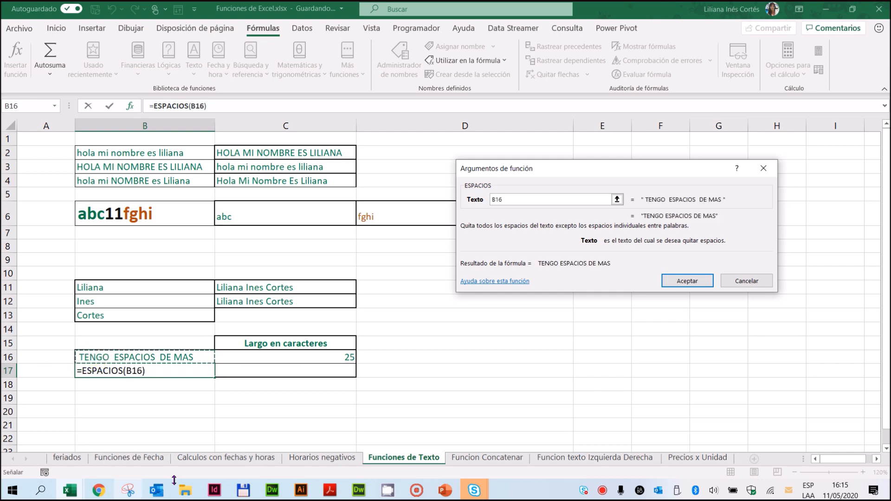
left_click(688, 281)
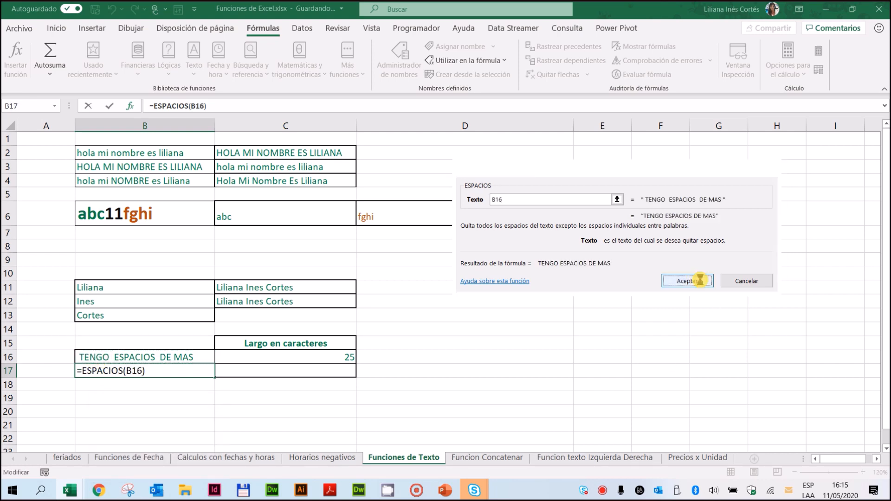
Step: Count the characters of the cleaned text by entering =LARGO(B17) in C17
left_click(308, 374)
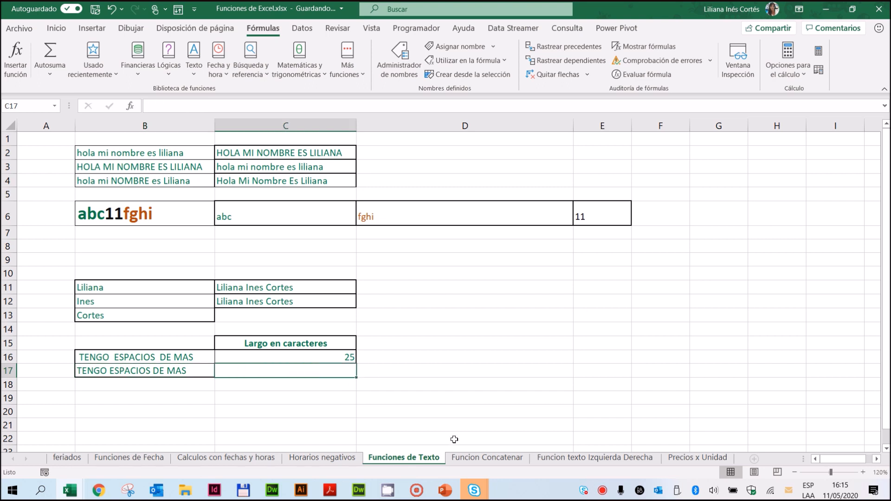
left_click(194, 58)
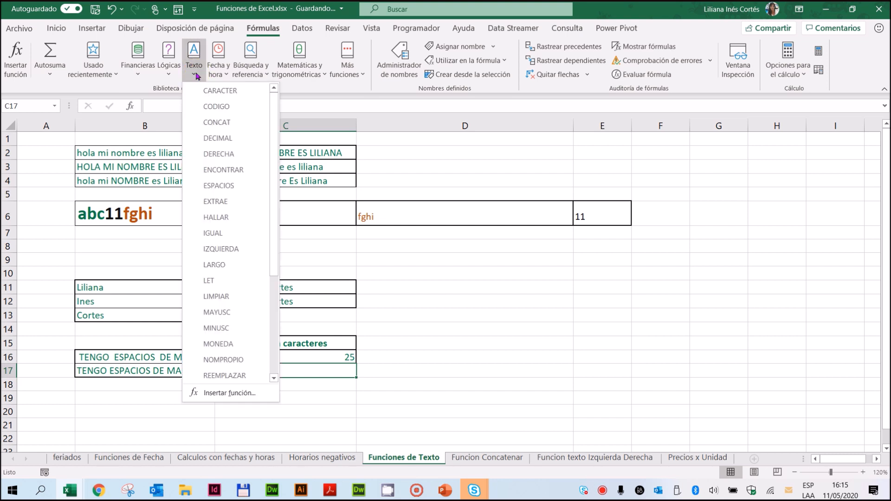
left_click(213, 265)
left_click(157, 372)
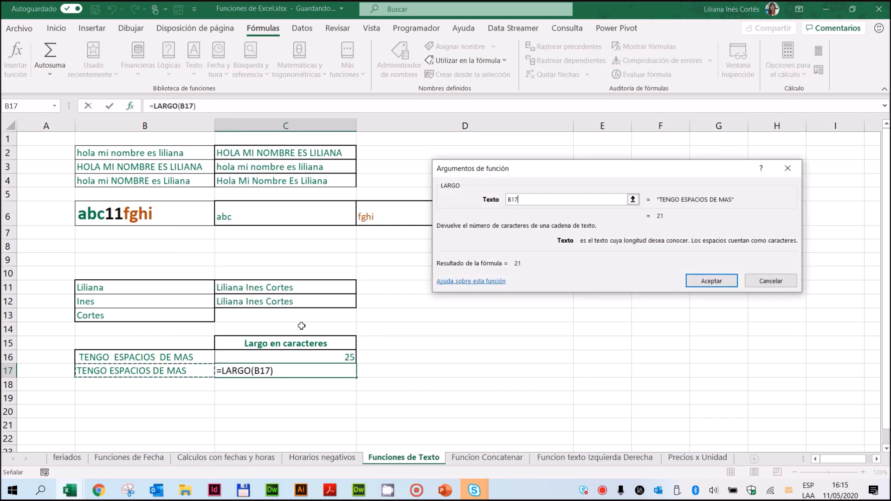
left_click(712, 281)
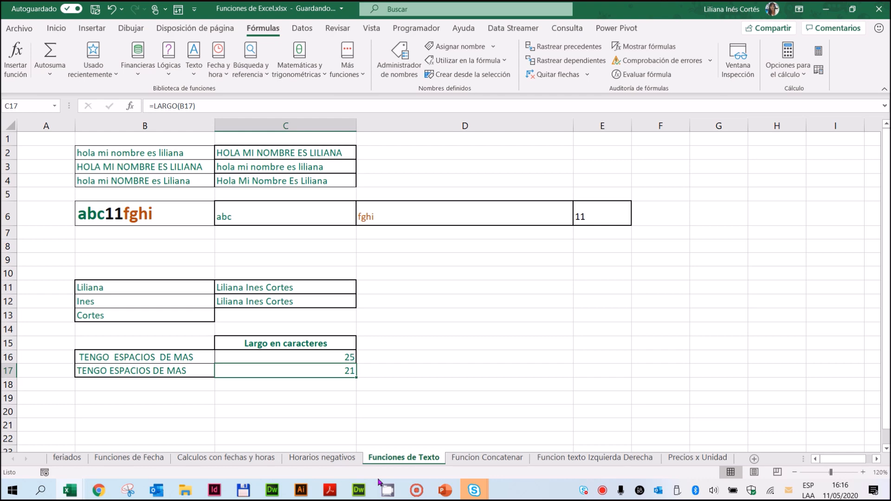
Step: Switch to the Funcion Concatenar sheet and review the product and dates in row 5 that feed the Descripción column
left_click(487, 458)
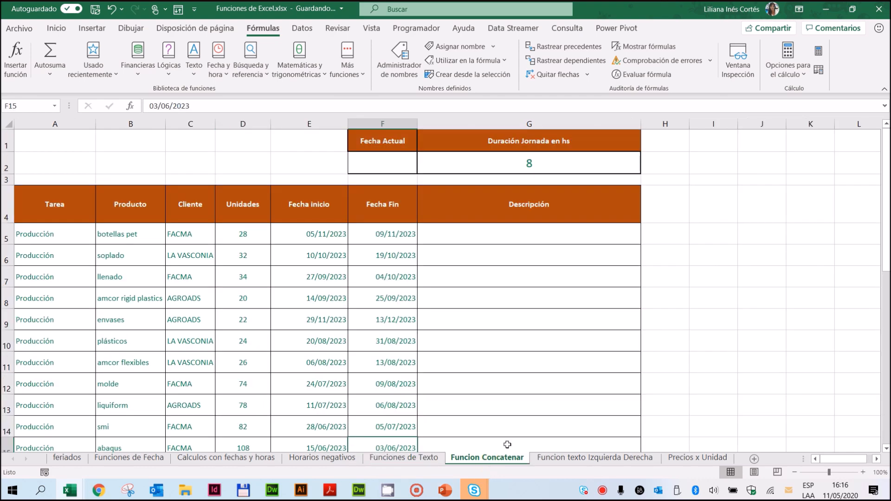
left_click(510, 231)
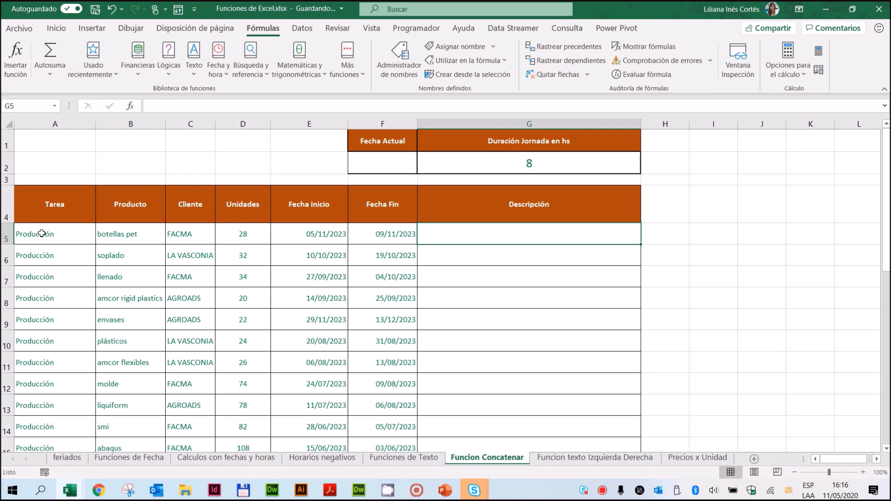
left_click(123, 233)
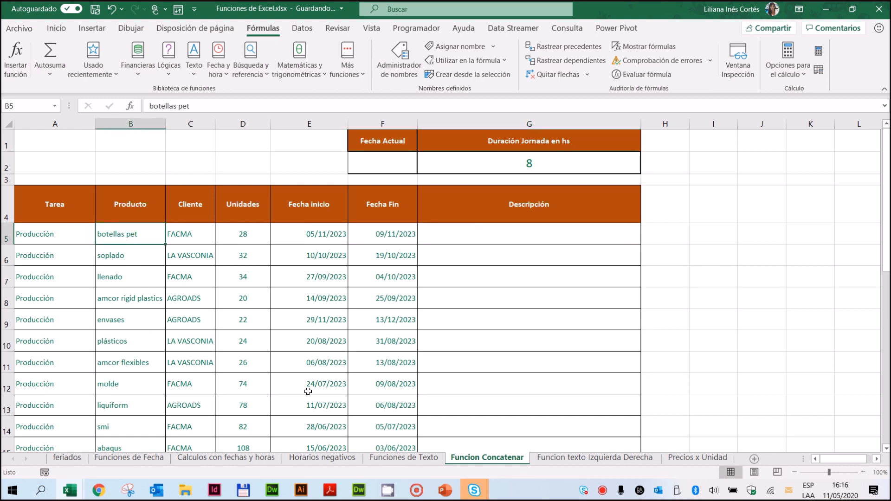
left_click(296, 238)
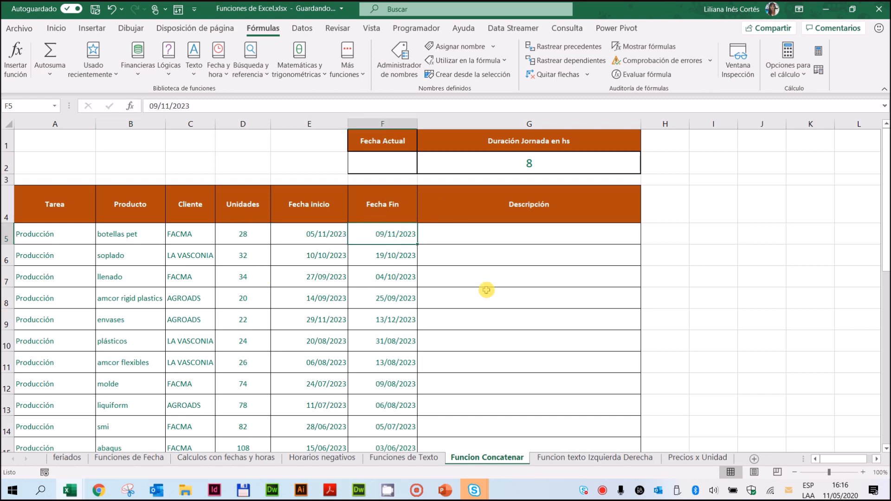
Step: Start a CONCAT formula in G5 under Descripción with the task in A5 as its first text
left_click(468, 232)
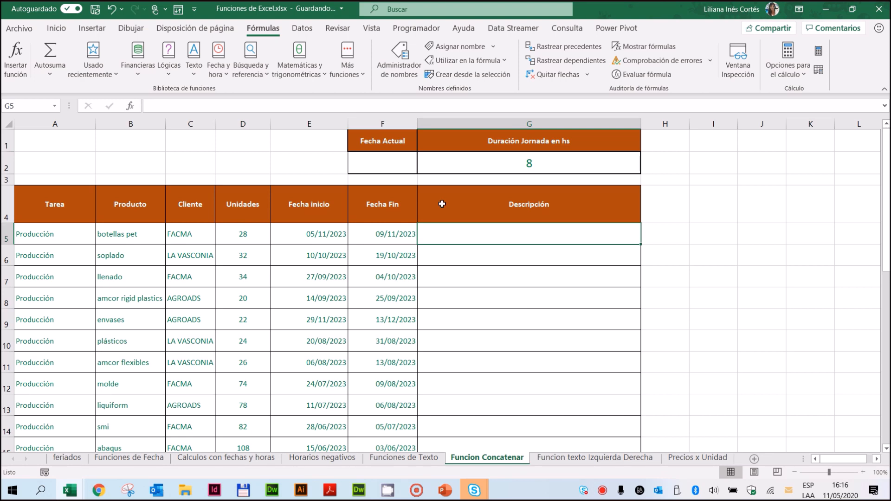
left_click(194, 67)
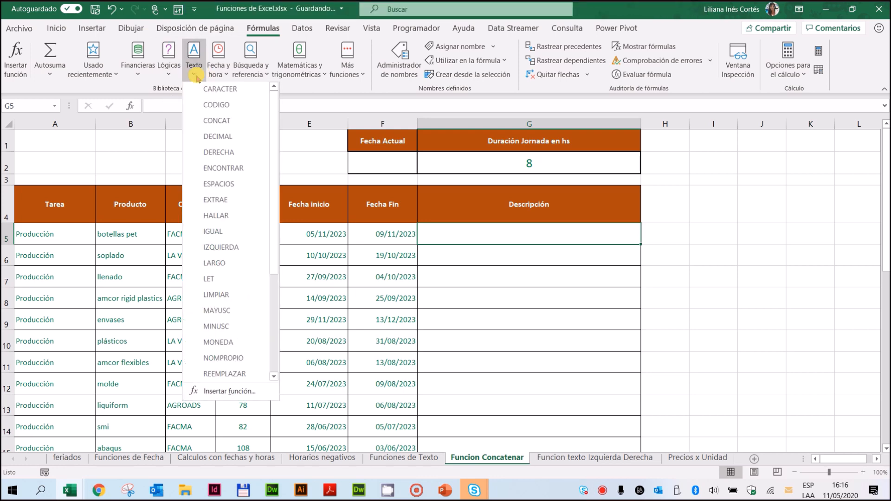
left_click(195, 122)
left_click_drag(470, 132, 249, 257)
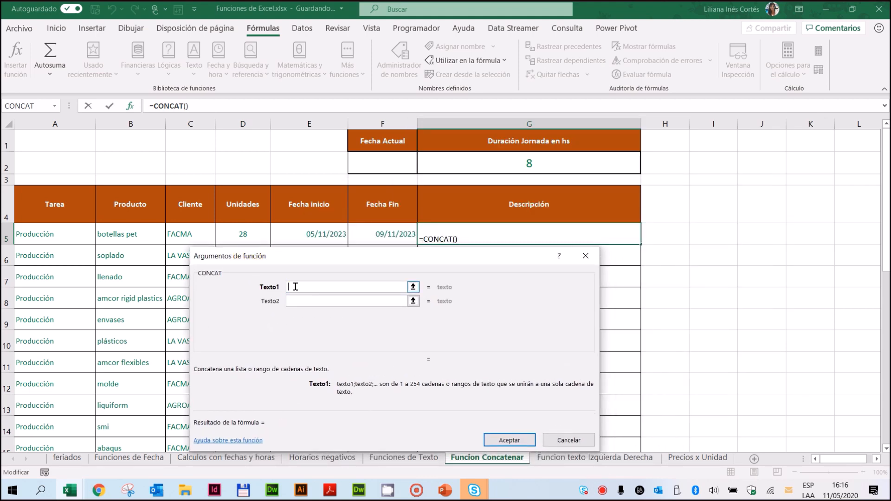
left_click(58, 236)
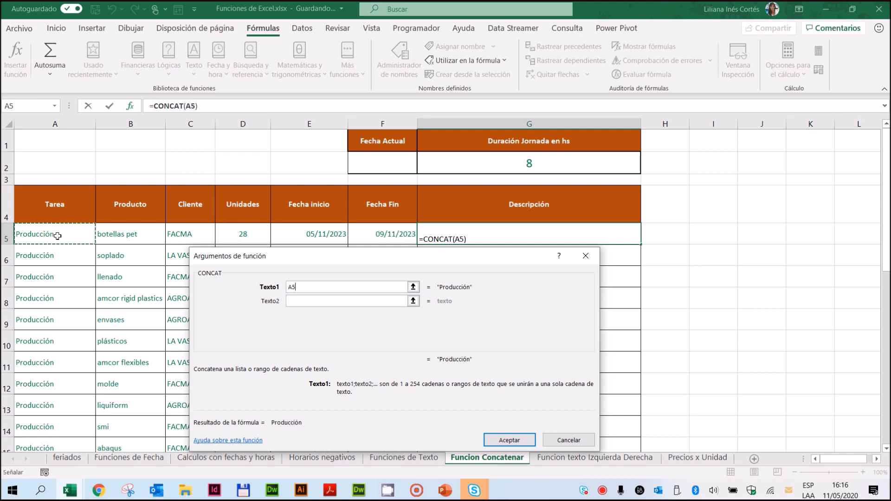
Step: Add " de ", with a space on each side, as the second CONCAT text and the product in B5 as the third
left_click(292, 301)
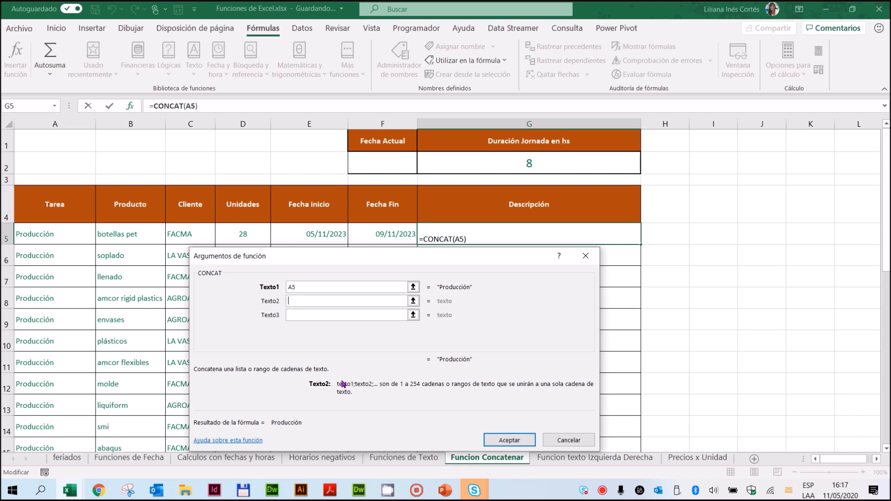
type("de")
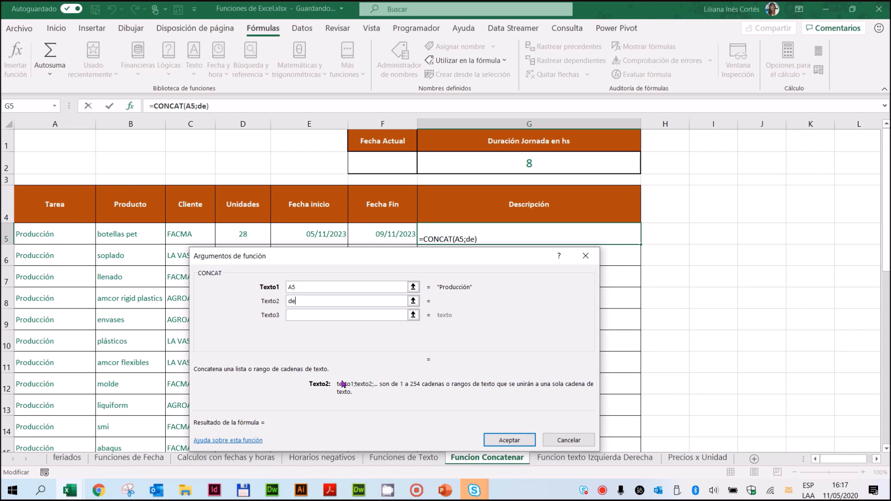
left_click(343, 290)
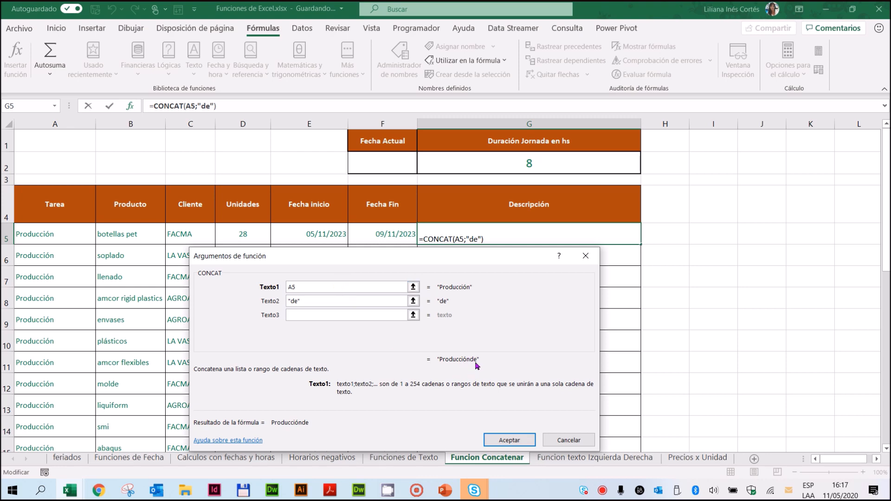
left_click(278, 300)
key("BackSpace")
type("de")
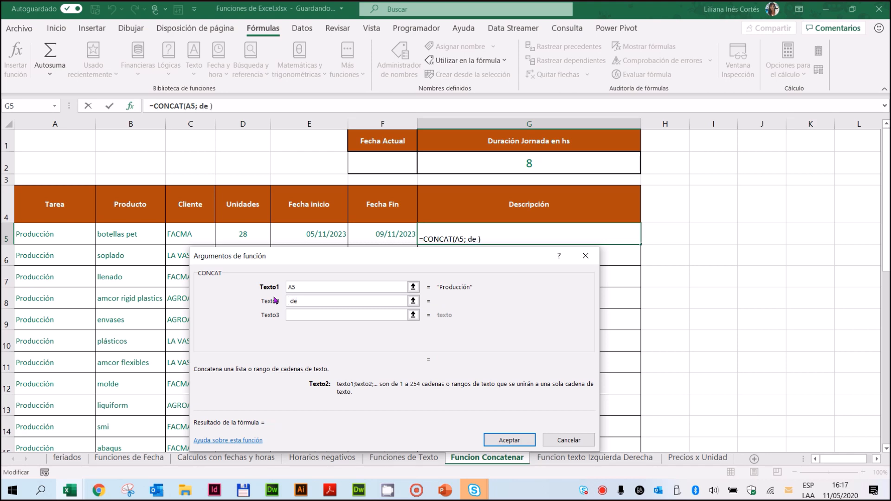
left_click(289, 315)
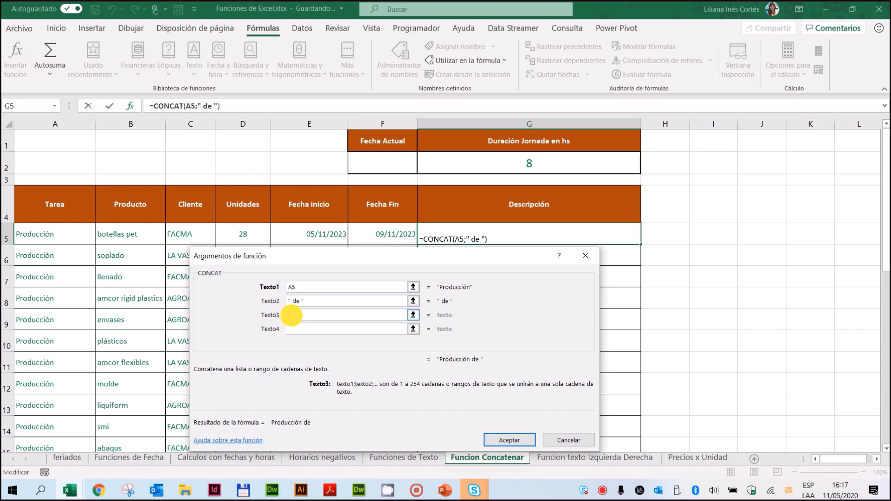
left_click(130, 238)
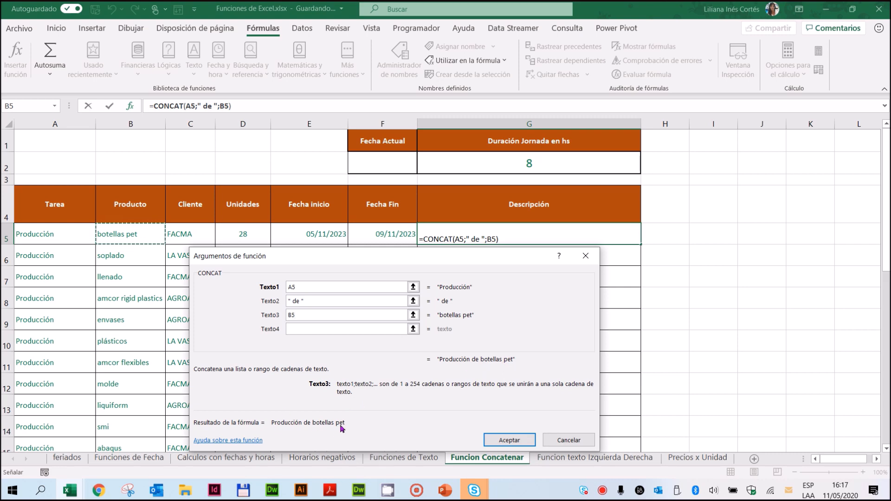
Step: Add " iniciada en " as the fourth CONCAT text and the start date in E5 as the fifth
left_click_drag(328, 256, 482, 191)
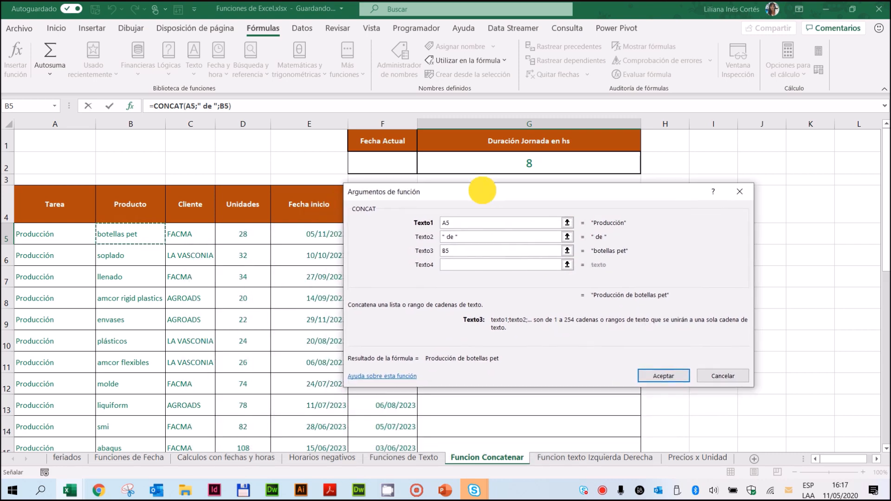
left_click(449, 266)
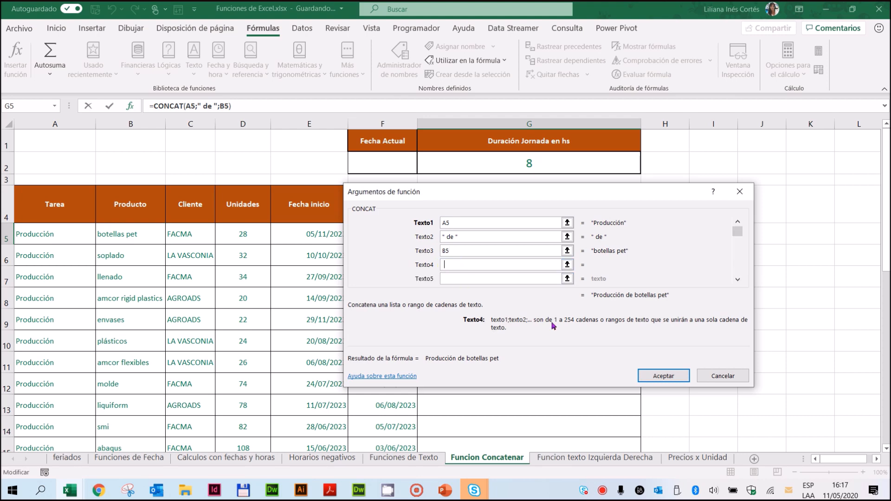
type("in")
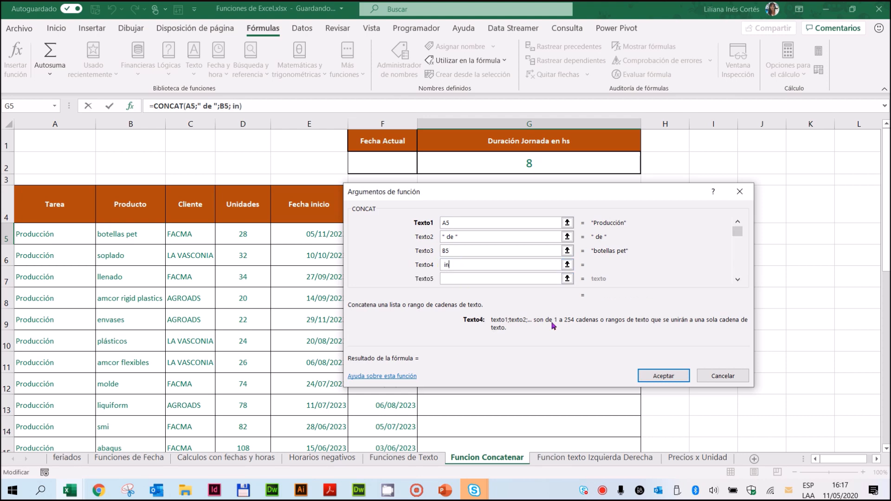
type("iciada en")
left_click(492, 277)
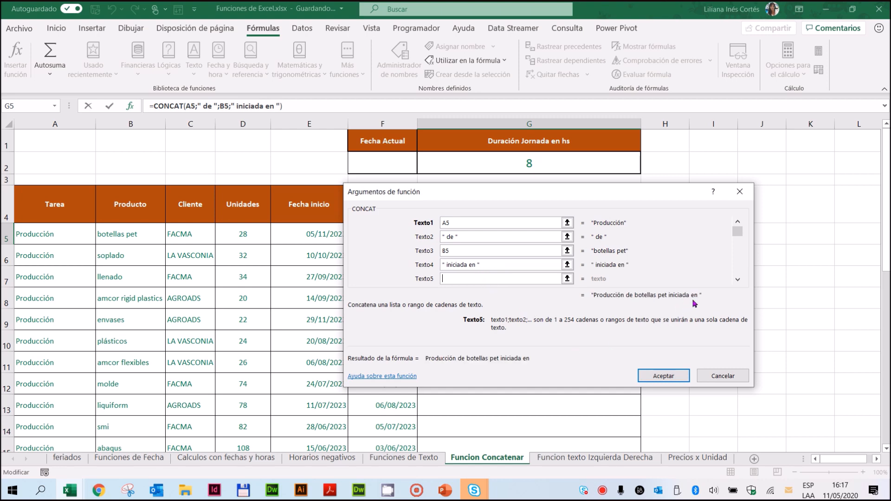
left_click(316, 233)
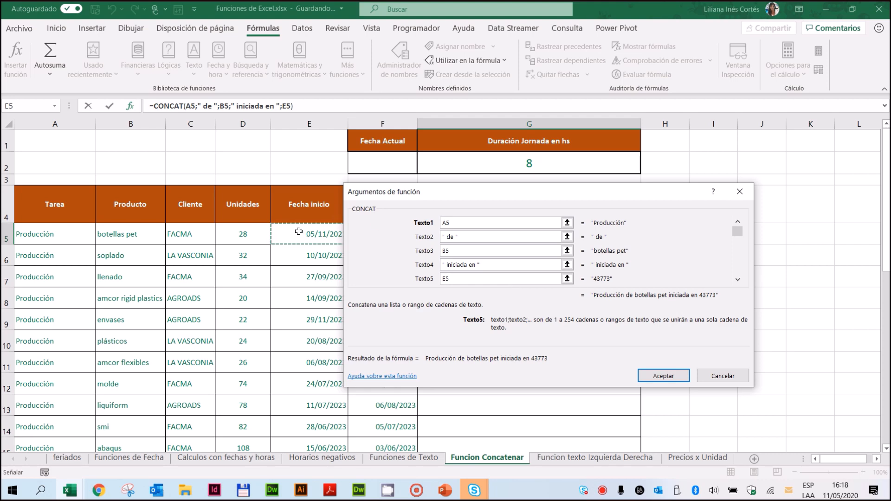
left_click_drag(403, 190, 471, 197)
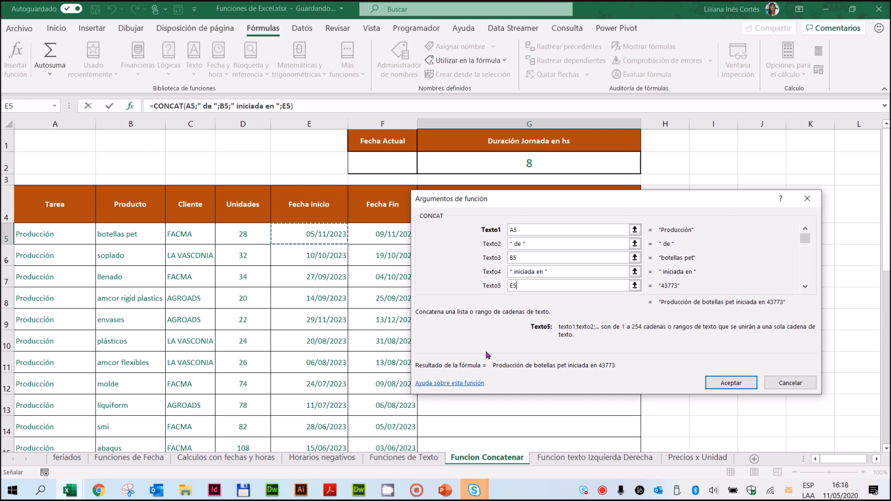
Step: Remove the E5 reference from the fifth CONCAT text and open the full function list to nest another function there
key("BackSpace")
key("BackSpace")
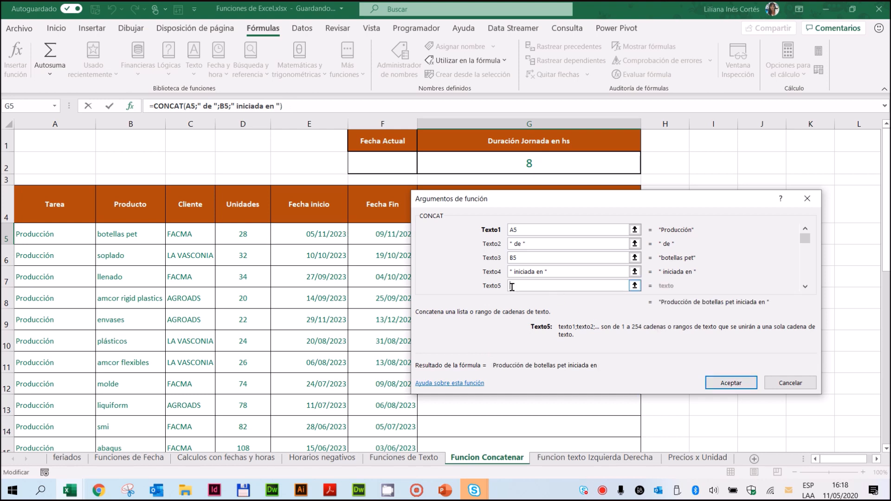
left_click(55, 108)
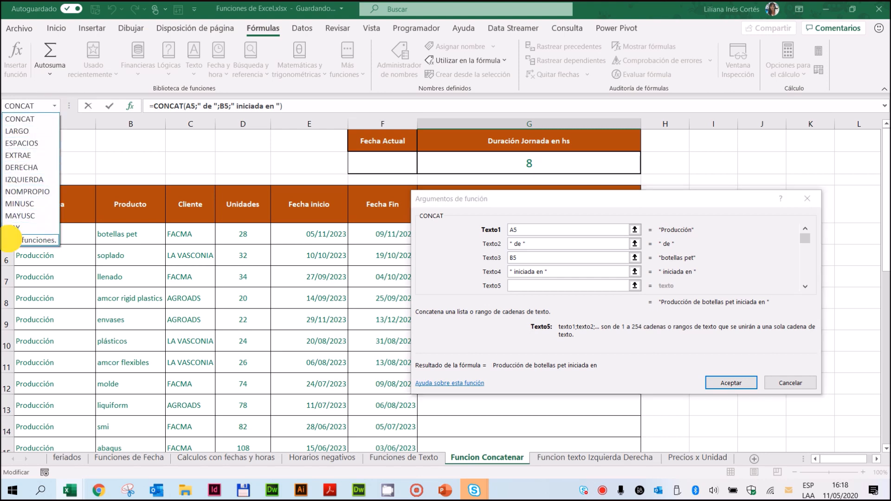
left_click(9, 240)
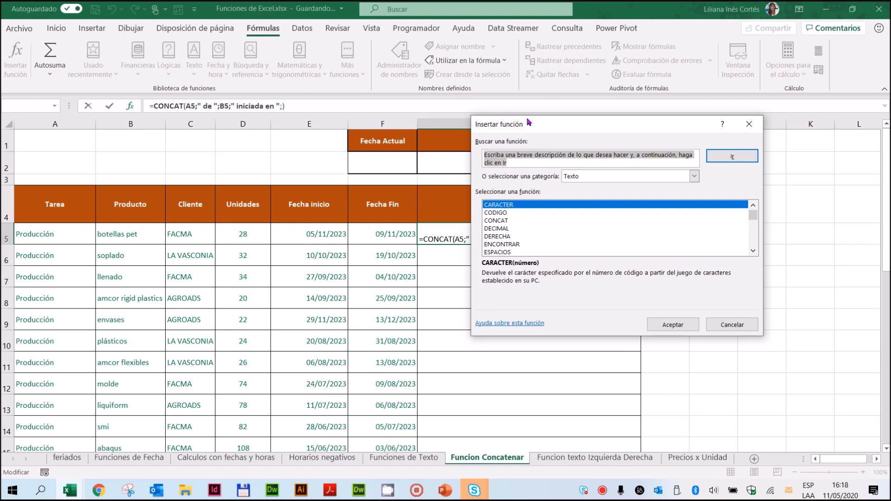
Step: Nest the TEXTO function from the Texto category as the fifth CONCAT text, with the start date in E5 as its value
left_click_drag(508, 119, 403, 133)
left_click(591, 189)
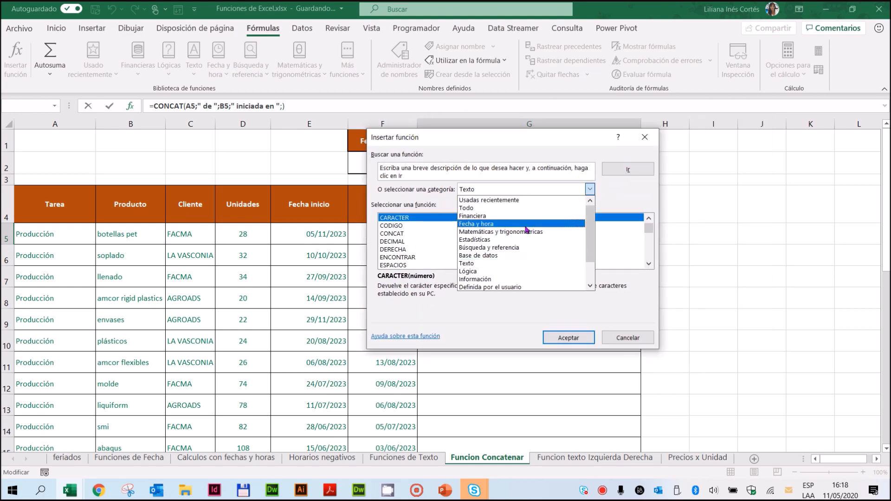
left_click(480, 270)
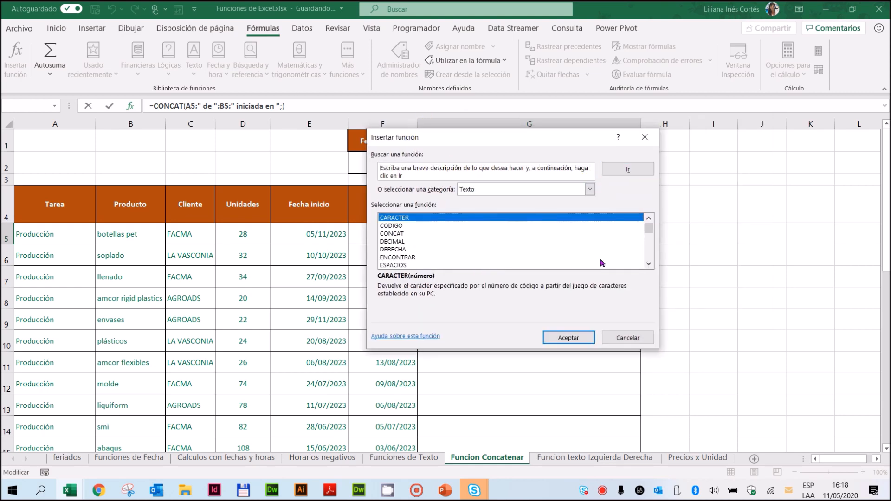
left_click(649, 264)
left_click(649, 264)
left_click(649, 264)
left_click(649, 264)
left_click(649, 264)
left_click(649, 265)
left_click(649, 264)
left_click(650, 264)
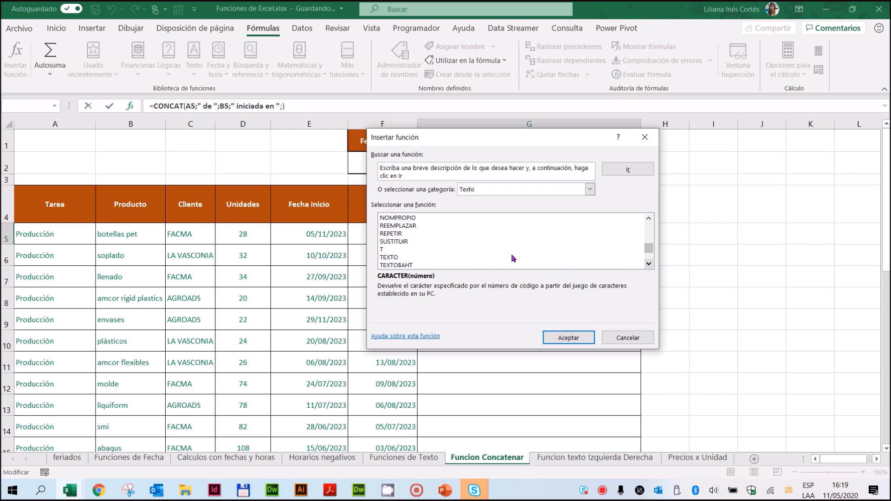
left_click(389, 257)
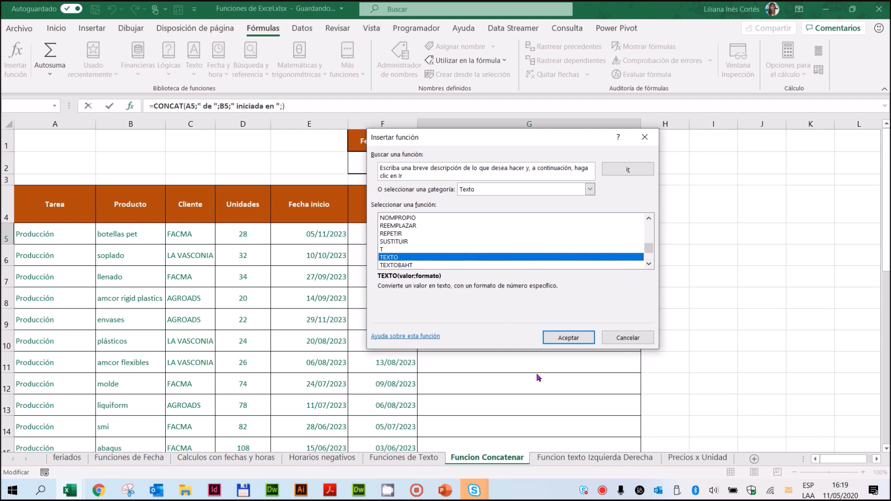
left_click(569, 338)
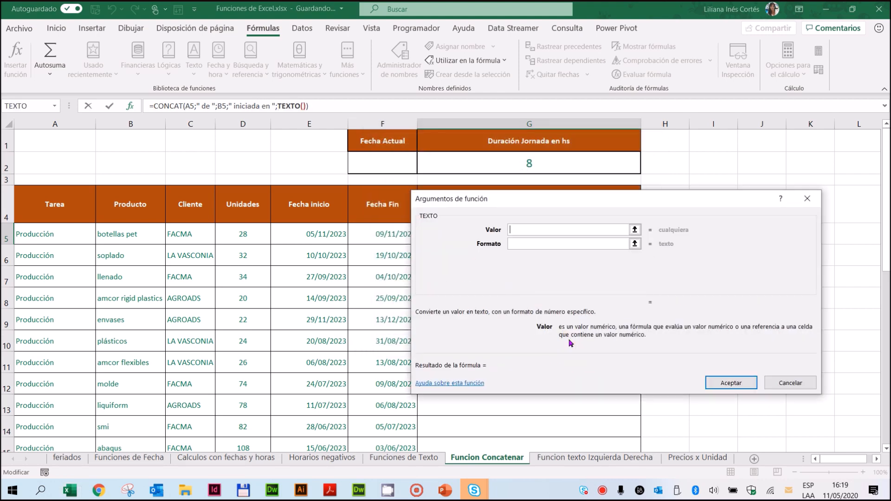
left_click_drag(578, 201, 389, 260)
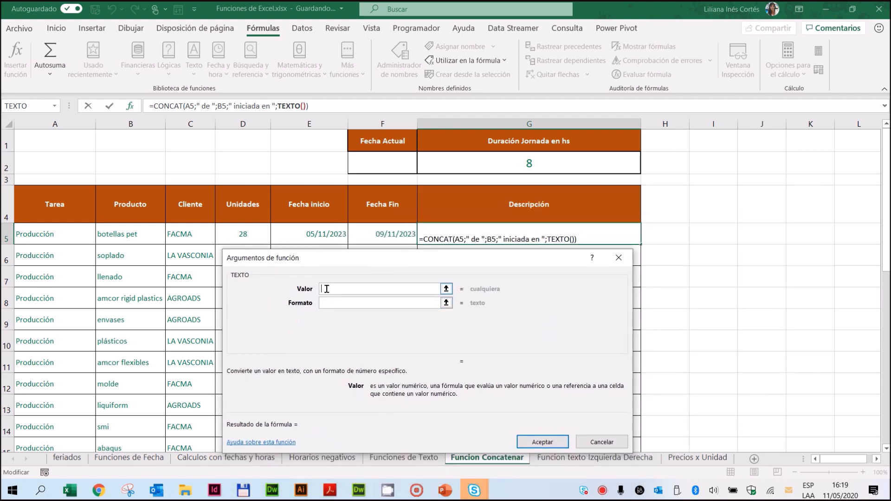
left_click(322, 233)
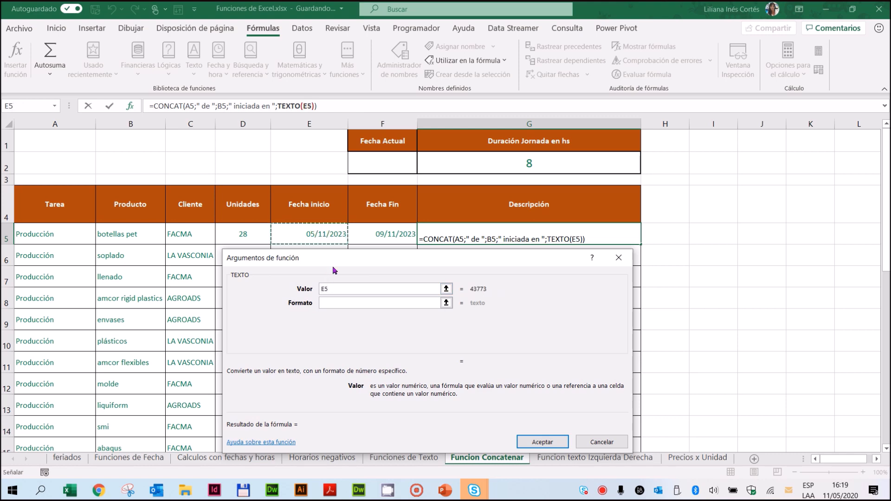
Step: Set the TEXTO format for the start date to dd/mm/yy
left_click(342, 303)
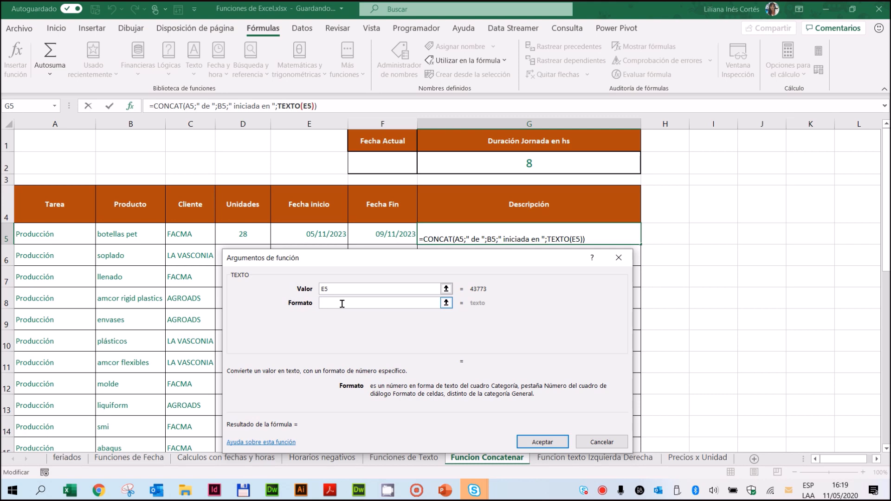
type("dd/mm")
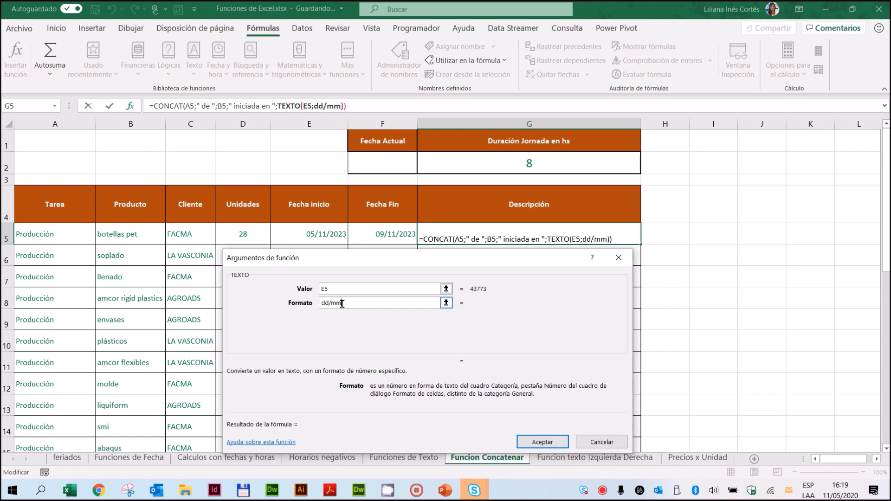
type("/yy")
left_click(362, 288)
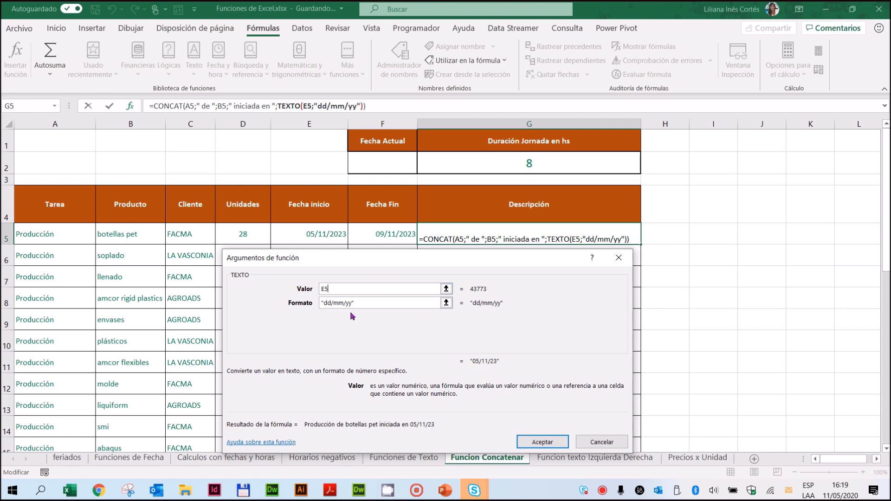
Step: Replace the start date's TEXTO format with ddd mmm yyyy
left_click(375, 302)
left_click_drag(375, 302, 319, 304)
key("BackSpace")
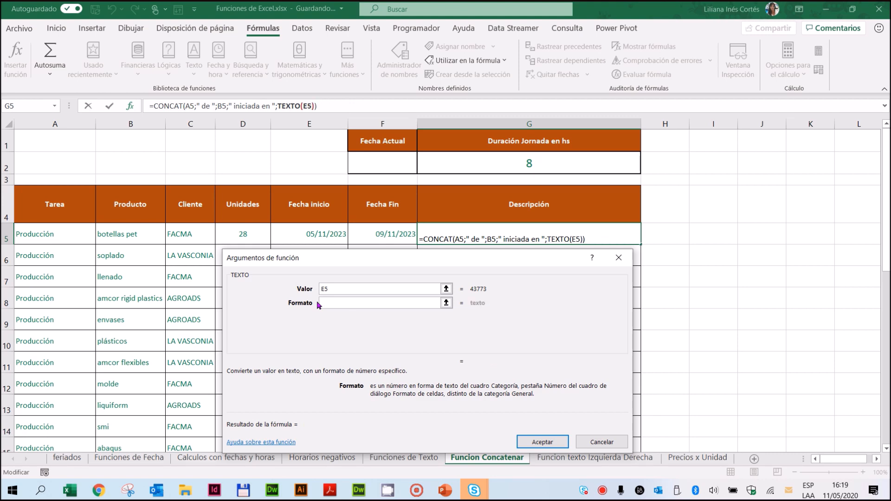
type("ddd mmm")
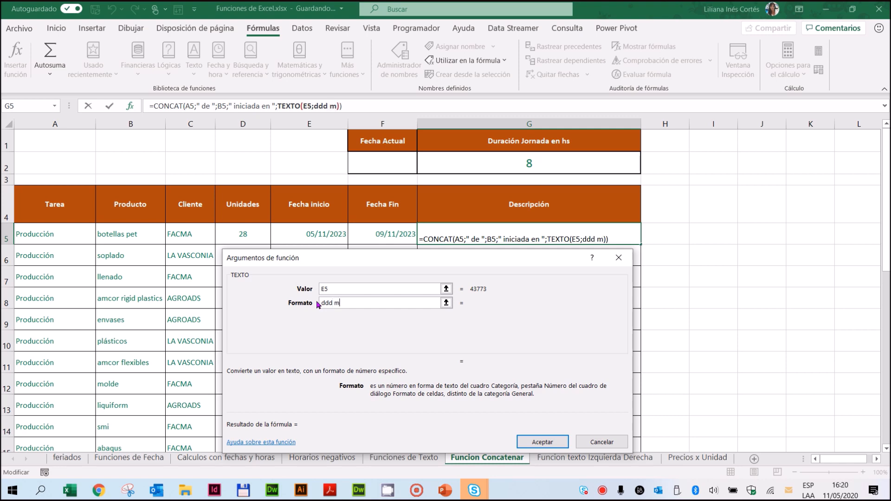
type("yyyy")
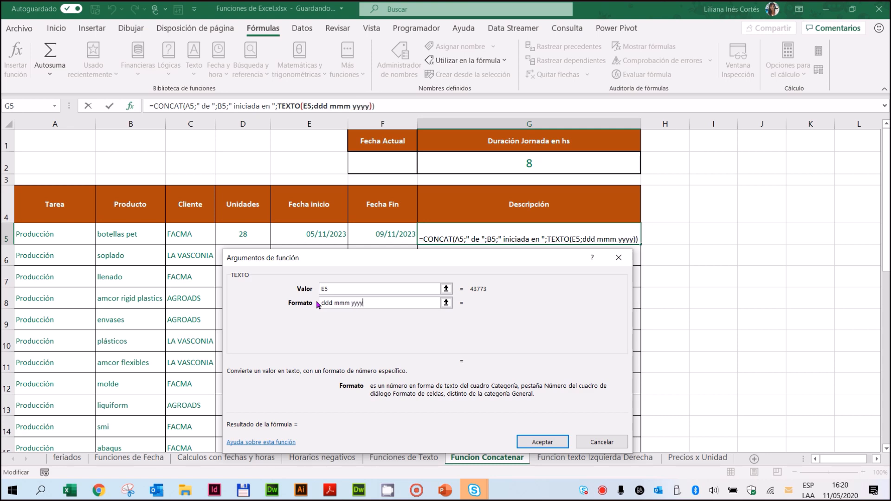
left_click(407, 289)
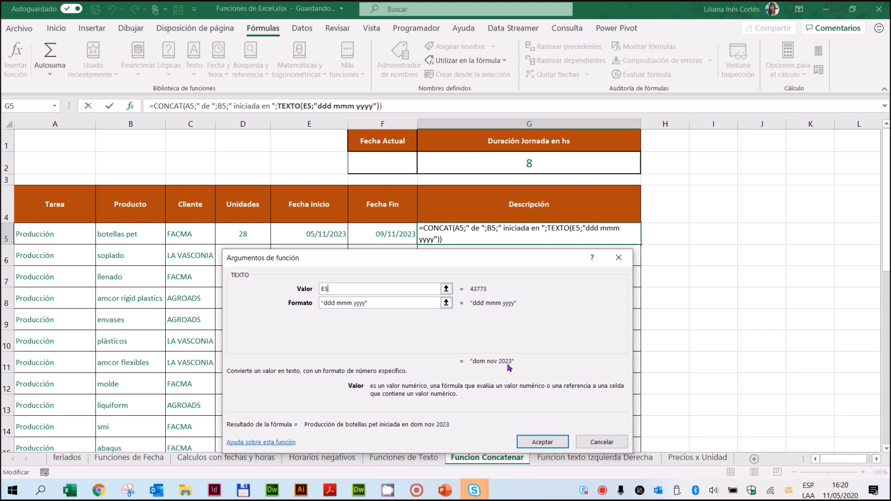
Step: Replace the start date's TEXTO format with ddd d mmmm yyyy
left_click_drag(394, 303, 280, 298)
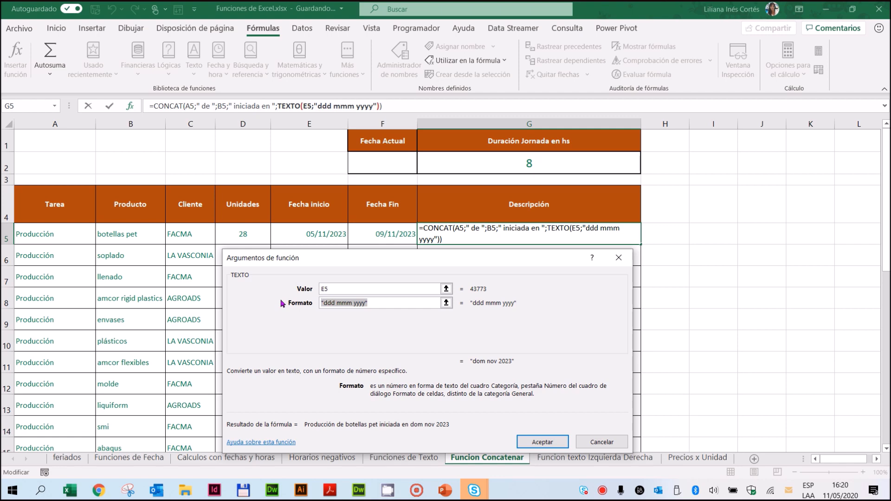
type("d")
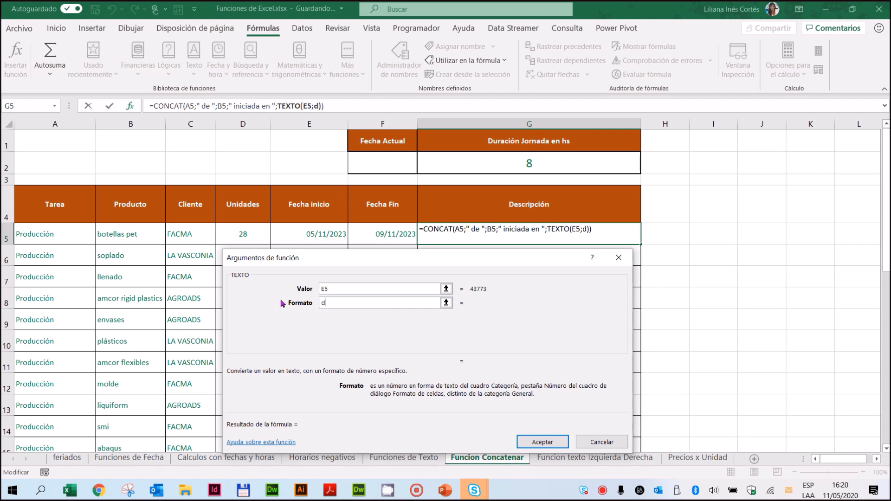
type("dd d mmmm yyyy")
left_click(370, 288)
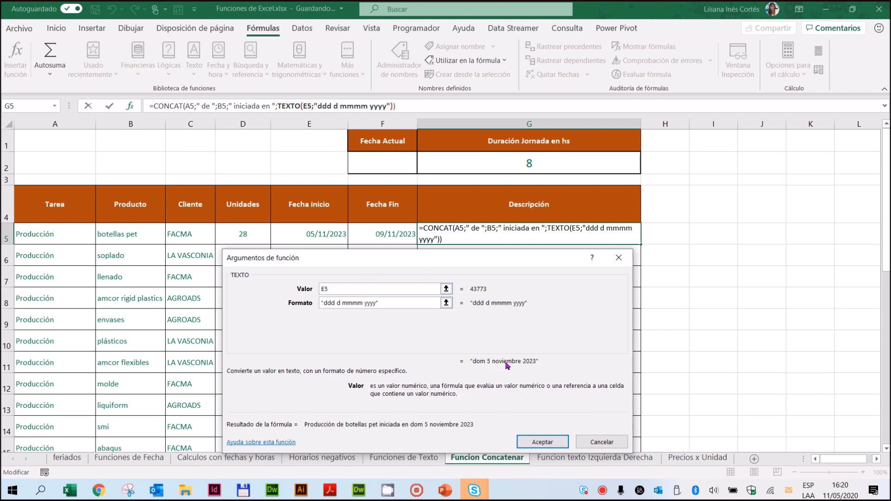
Step: Extend the day code in the start date's TEXTO format so it reads dddd d mmmm yyyy
left_click(325, 302)
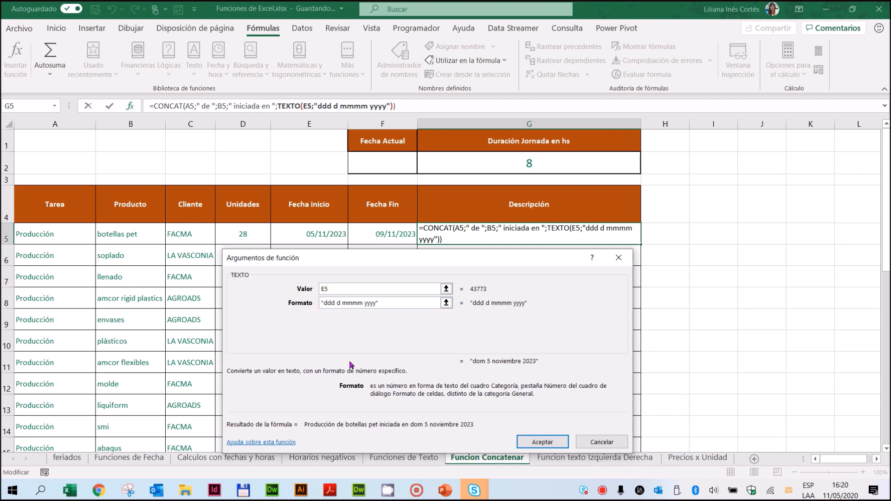
type("d")
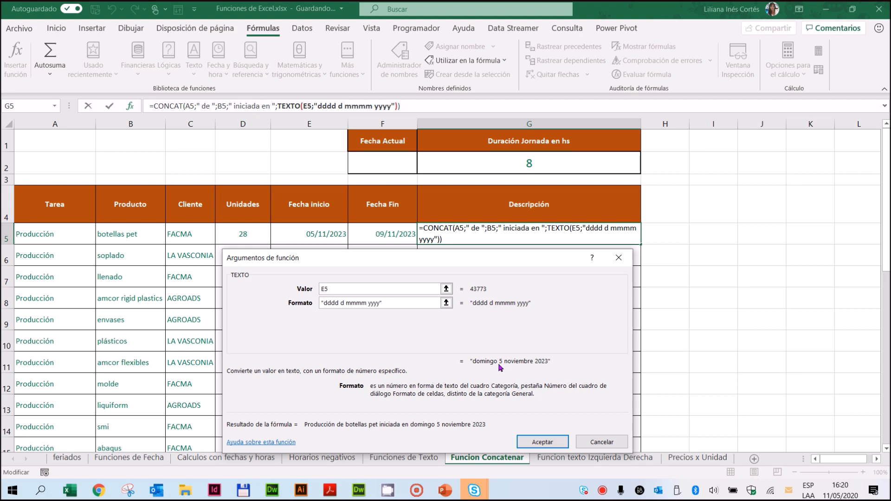
left_click(353, 304)
Step: Return to the CONCAT arguments and add " finalizada en ", with a space on each side, as the sixth text
left_click(164, 106)
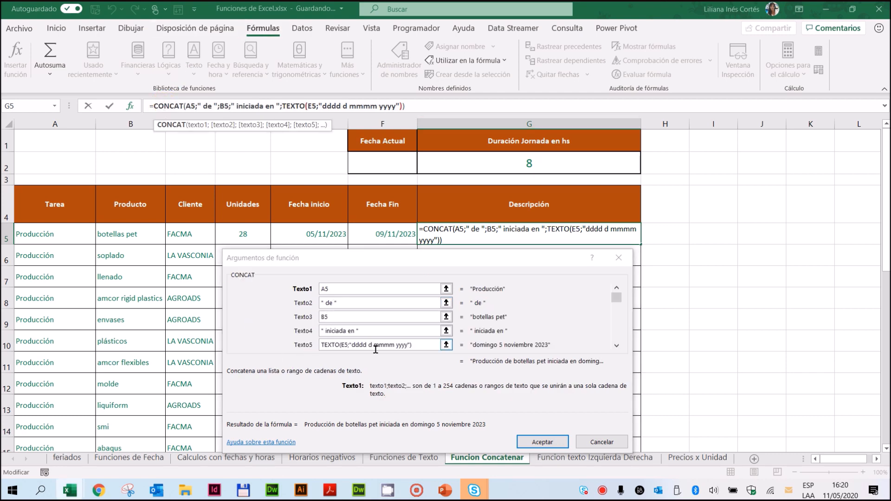
left_click(617, 345)
left_click(617, 345)
left_click(350, 331)
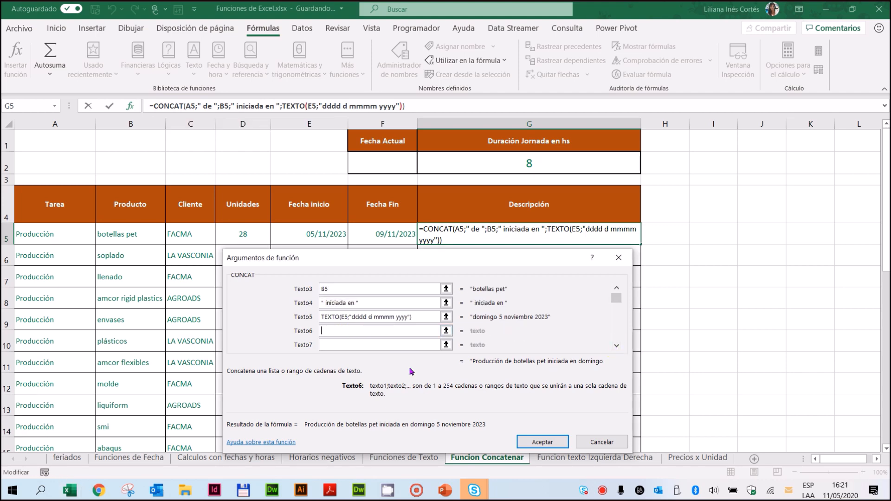
type("finaliza")
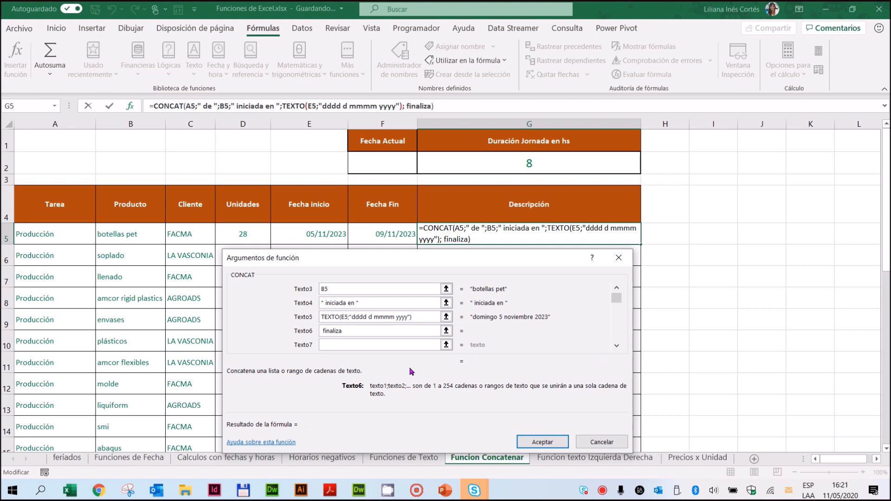
type("da en")
Step: Nest a TEXTO function as the seventh CONCAT text, with the end date in F5 as its value
left_click(334, 347)
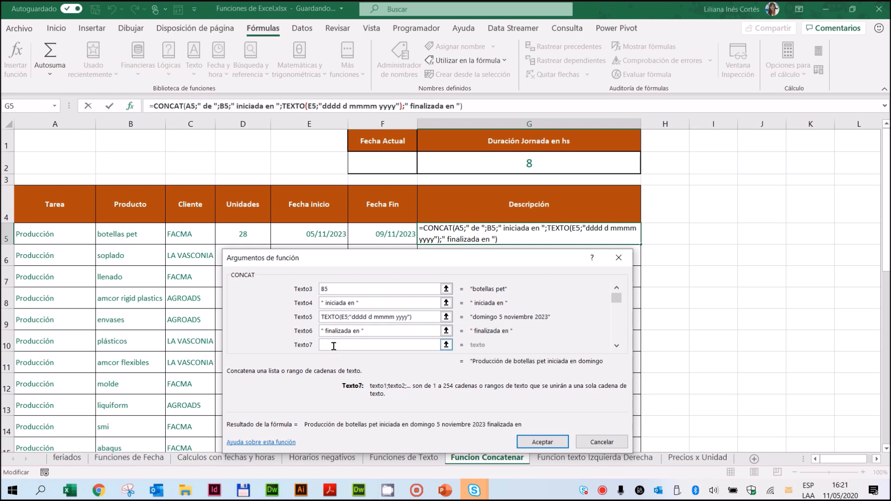
left_click(55, 107)
left_click(28, 116)
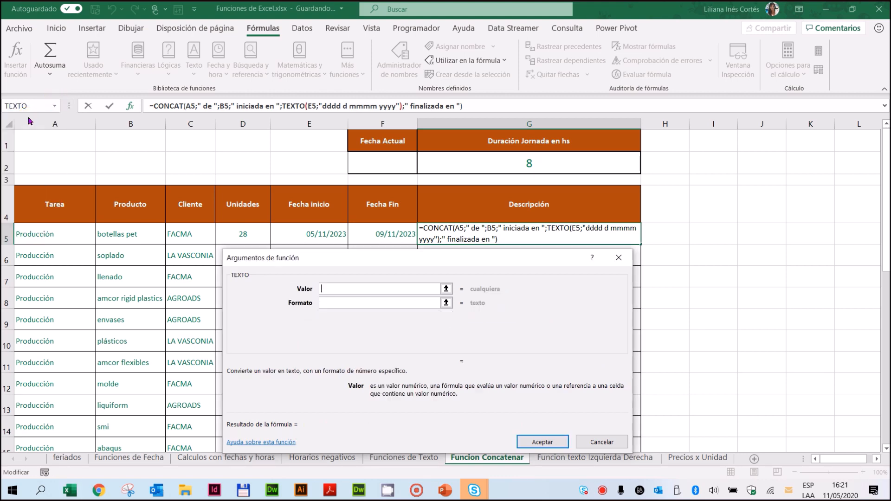
left_click(375, 231)
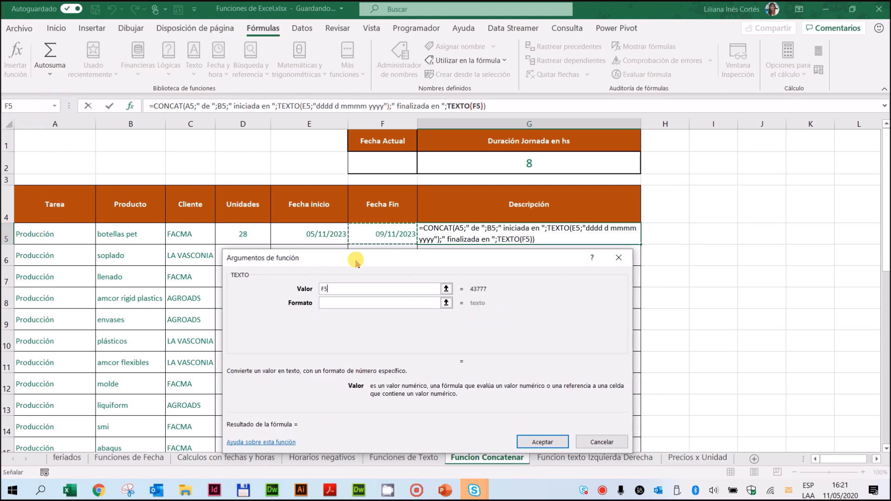
Step: Set the end date's TEXTO format to dddd d mmmm yyyy and accept the formula in G5
left_click(328, 303)
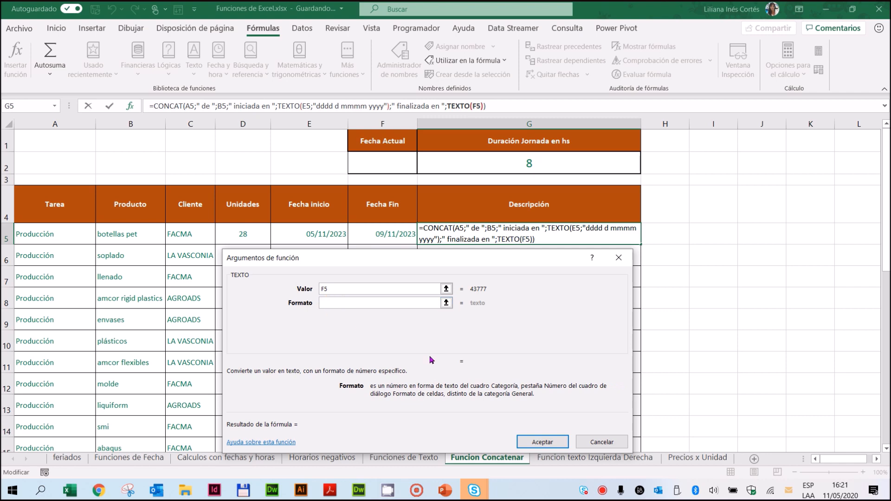
type("dddd")
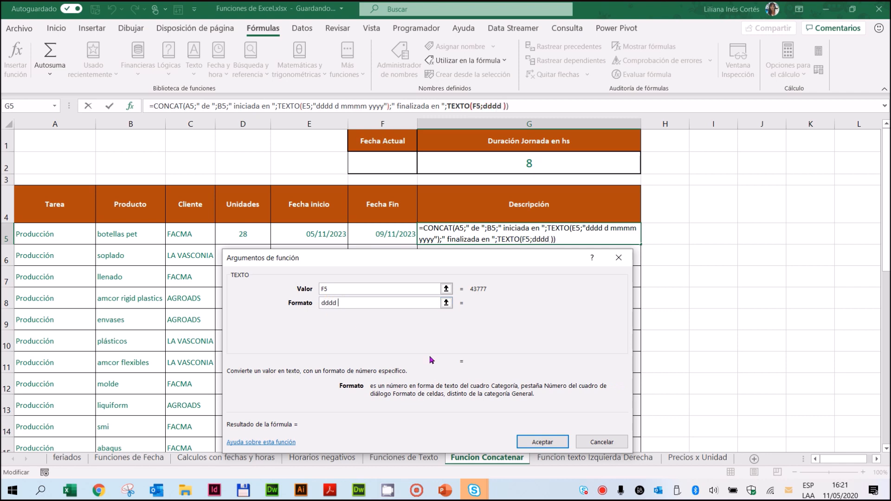
type(" d mmmm")
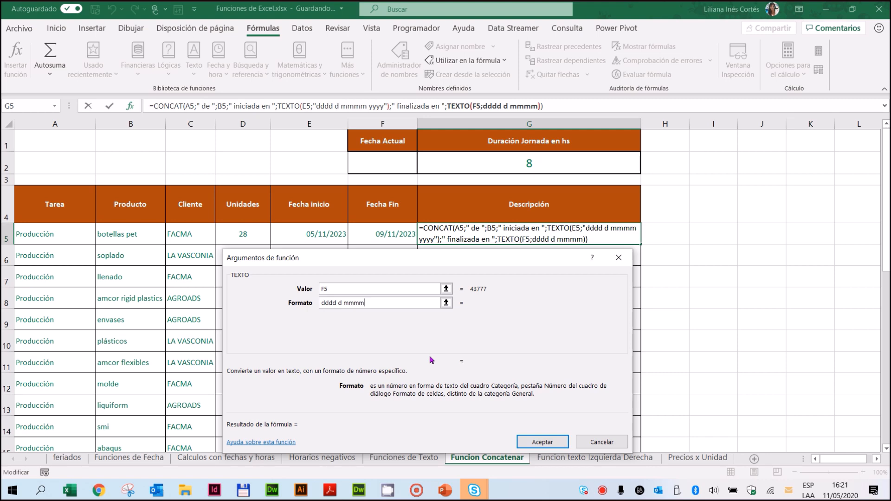
type(" yyyy")
left_click(398, 289)
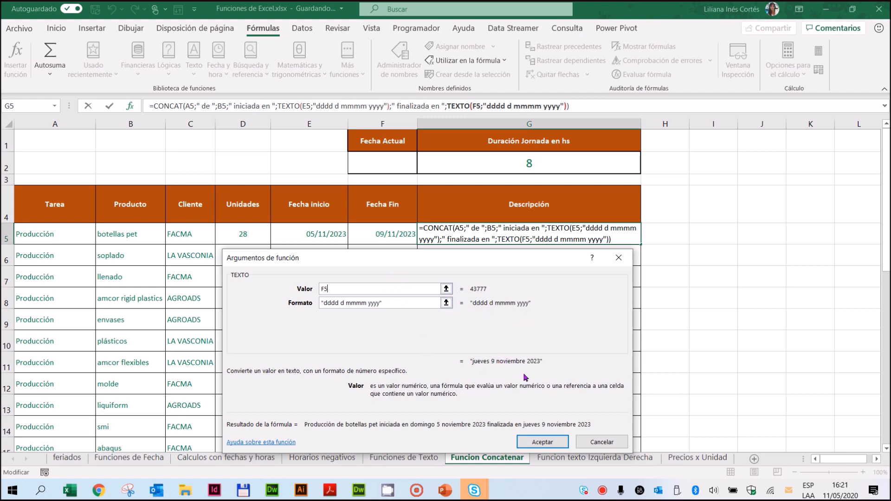
left_click(544, 442)
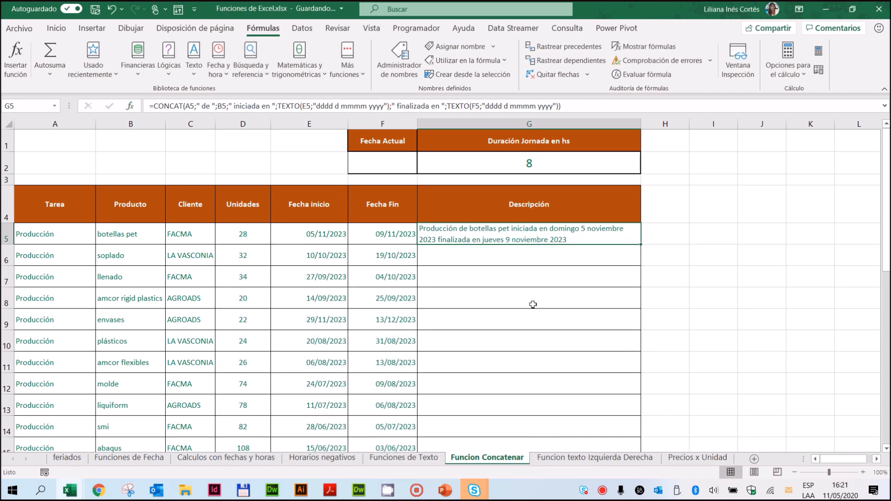
Step: Fill the G5 formula down the Descripción column to row 33 and return to the start of the table
left_click_drag(642, 244, 607, 422)
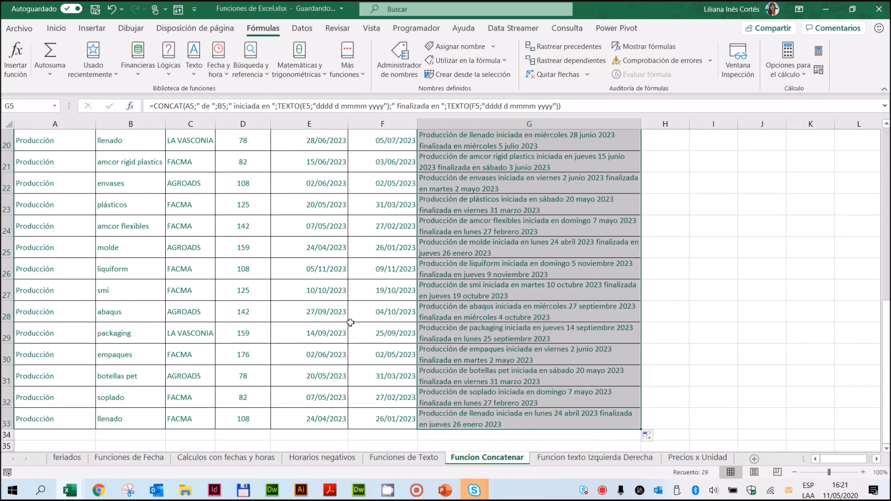
scroll(366, 314, "up", 7)
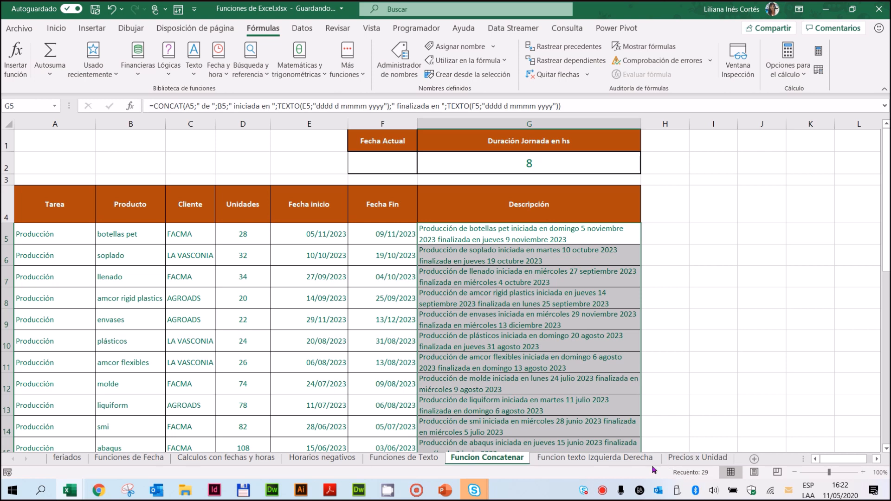
Step: On the Funcion texto Izquierda Derecha sheet, insert an IZQUIERDA function in E2 with the CBU in D2 as its text
left_click(613, 458)
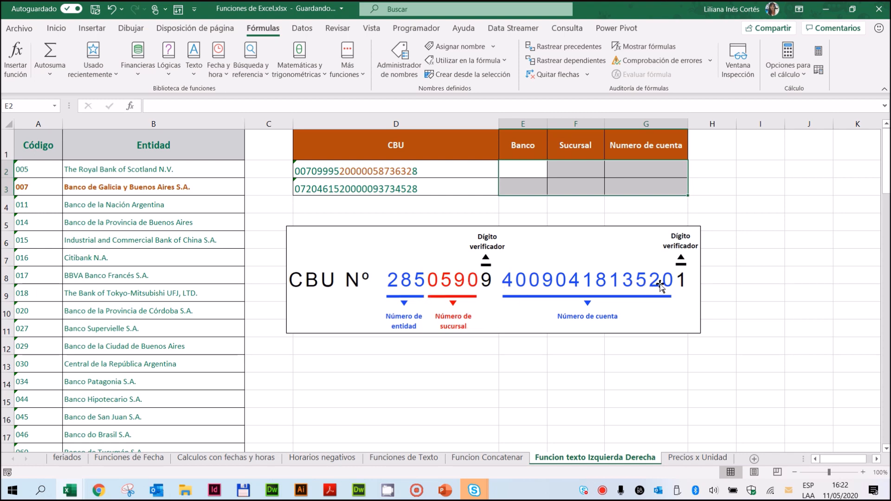
left_click(523, 168)
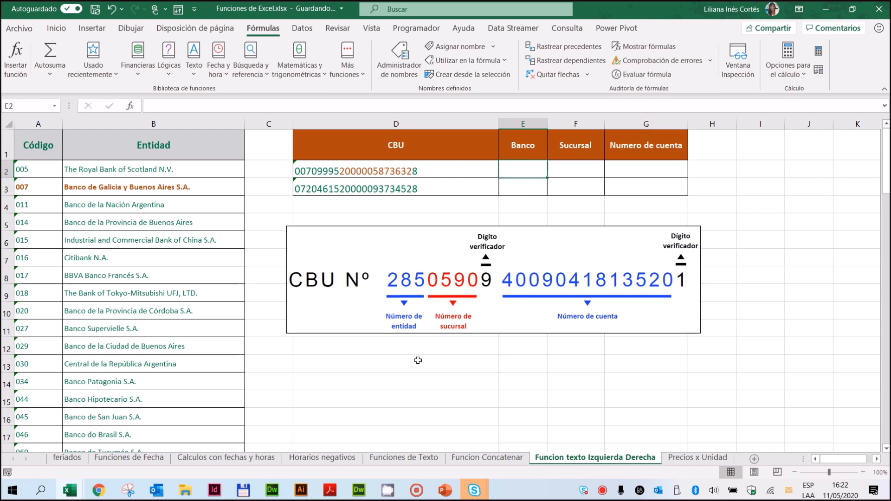
left_click(194, 76)
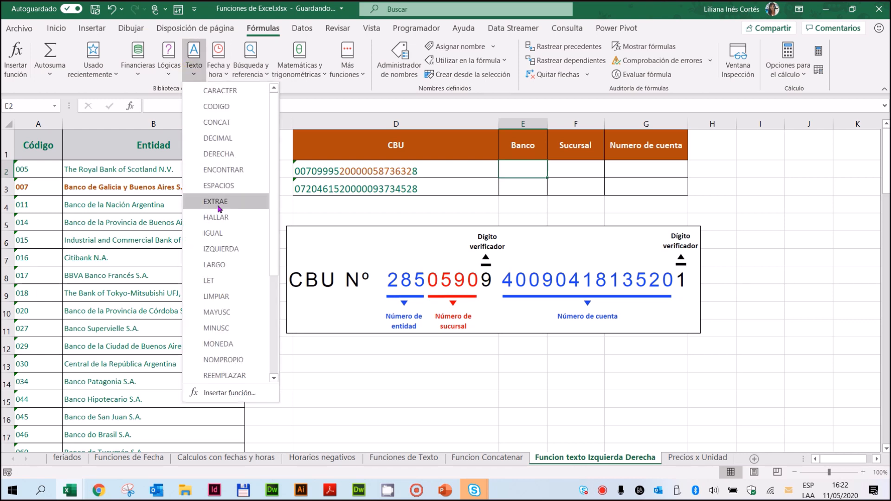
left_click(221, 249)
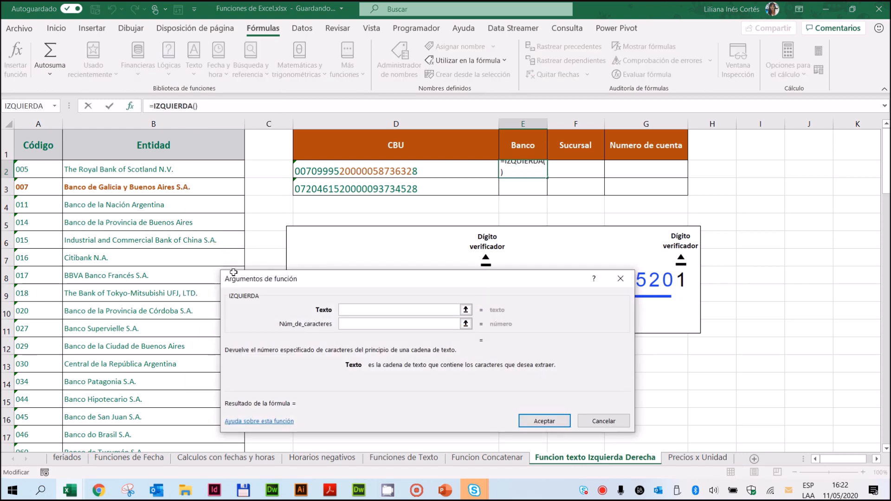
left_click(399, 171)
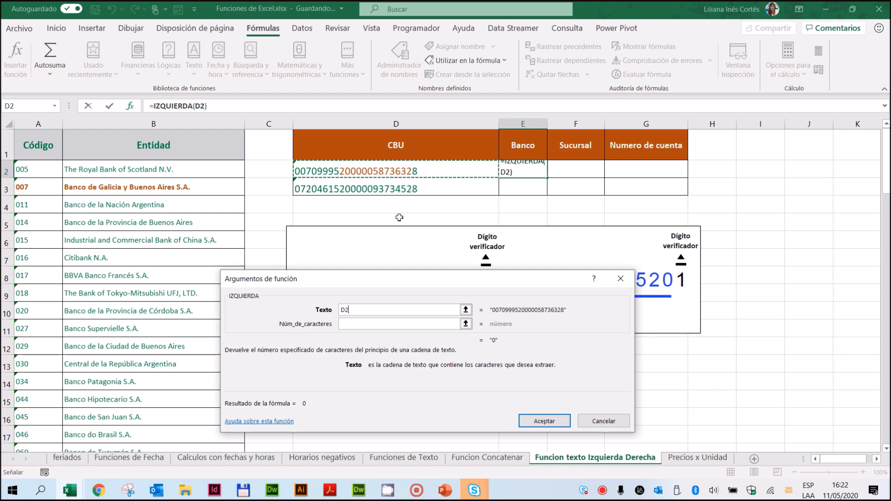
Step: Set IZQUIERDA to extract 3 characters, accept the Banco formula and fill it down to E3
left_click_drag(469, 279, 490, 318)
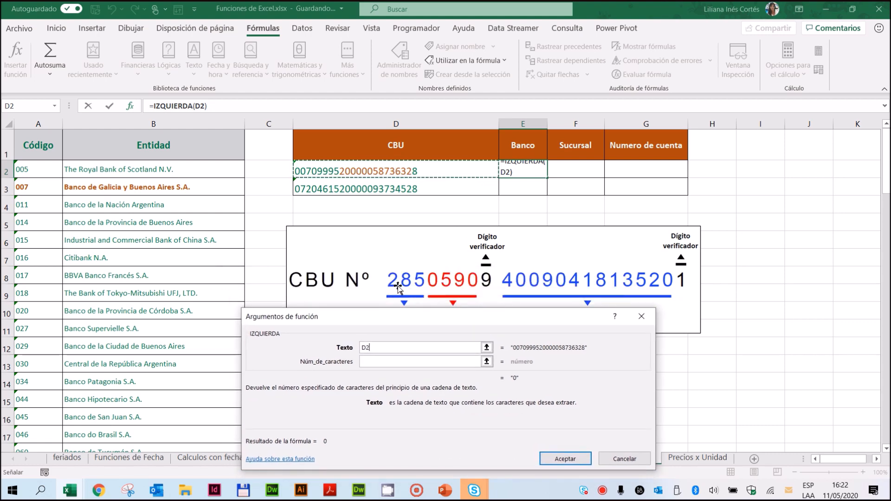
left_click(386, 361)
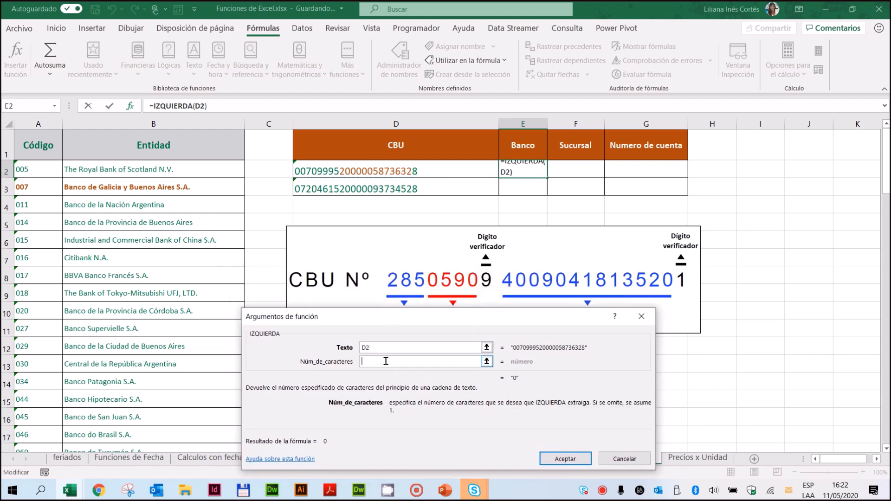
type("3")
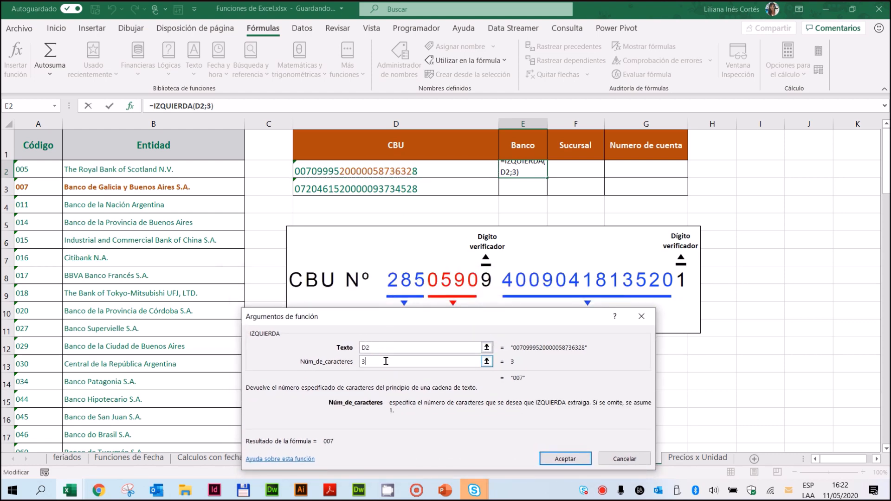
left_click(565, 460)
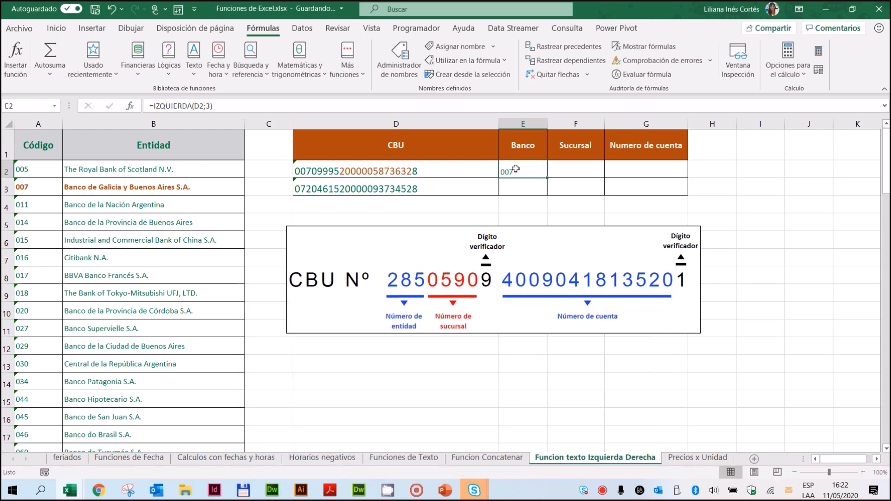
left_click_drag(547, 179, 541, 195)
Step: Insert an EXTRAE function in F2 under Sucursal, with the CBU in D2 as its text
left_click(578, 170)
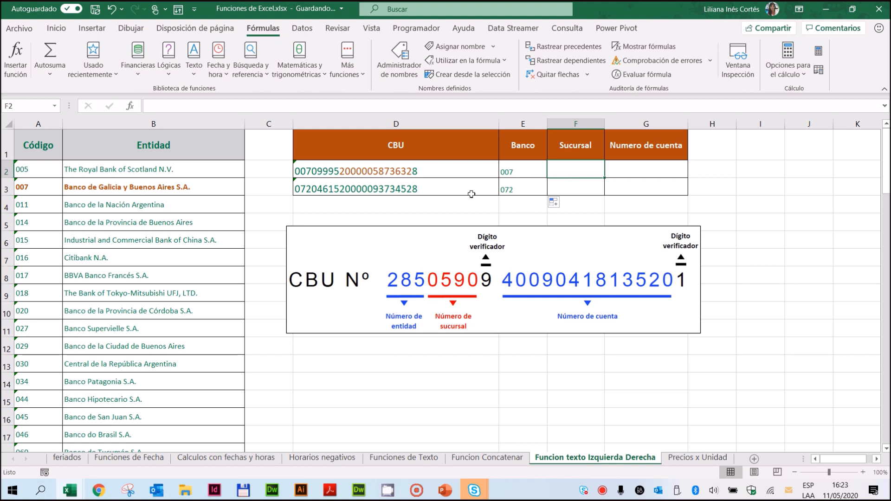
left_click(193, 77)
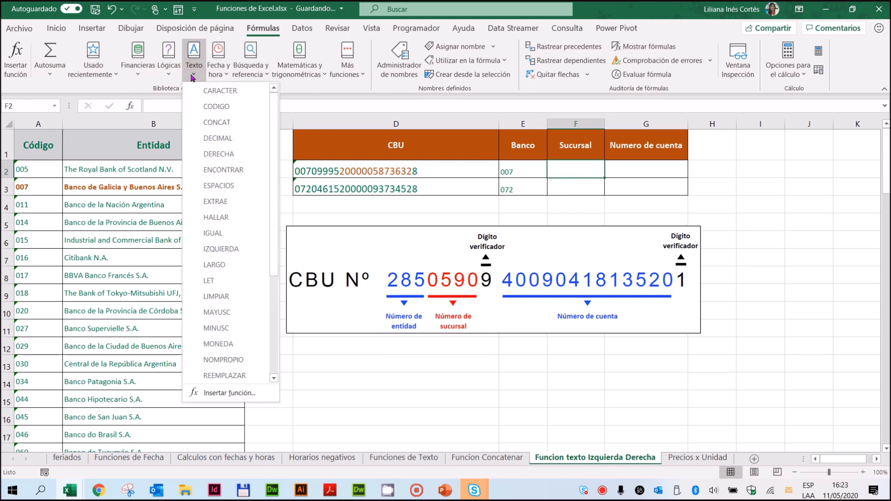
left_click(225, 201)
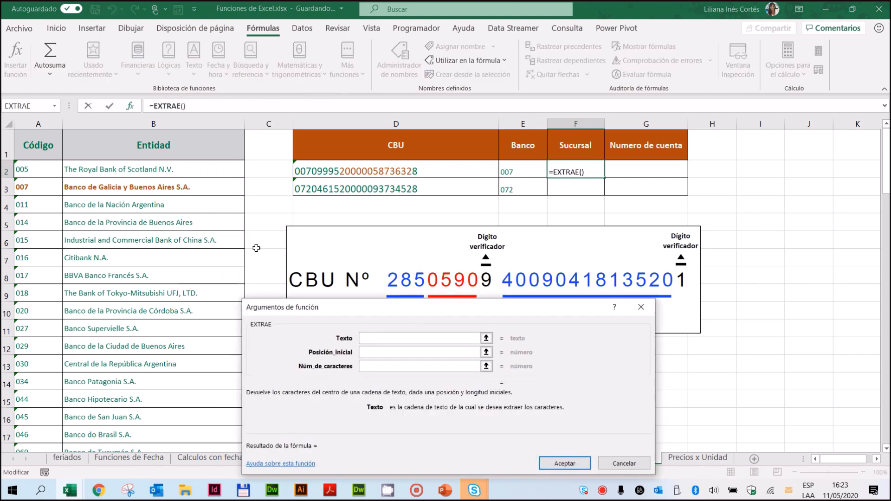
left_click(386, 171)
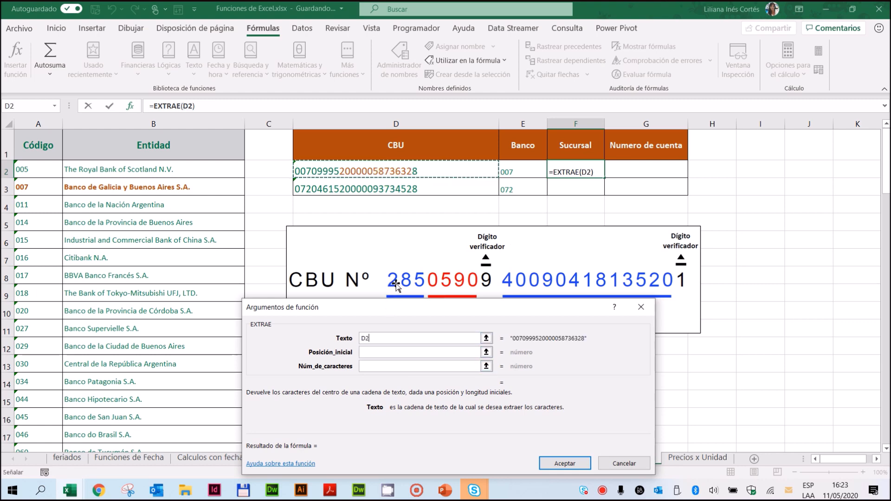
Step: Set the Sucursal EXTRAE to start at position 4 and take 4 characters, and fill the accepted formula down to F3
left_click(379, 351)
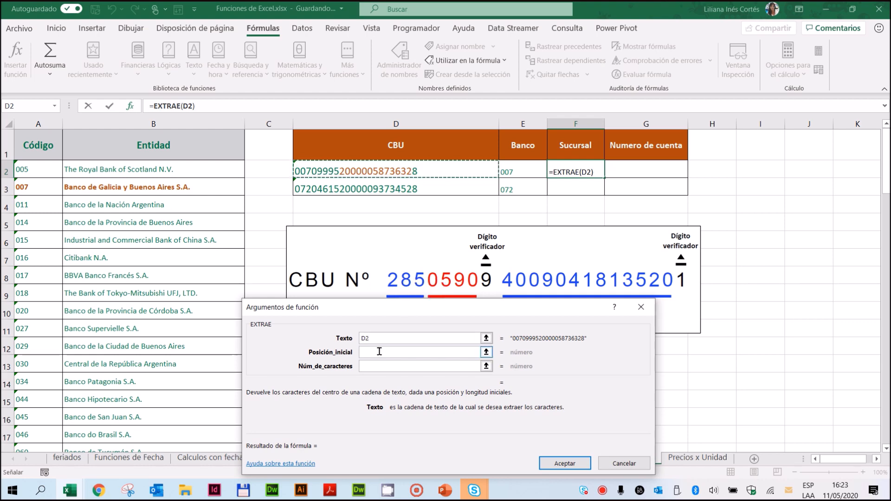
type("4")
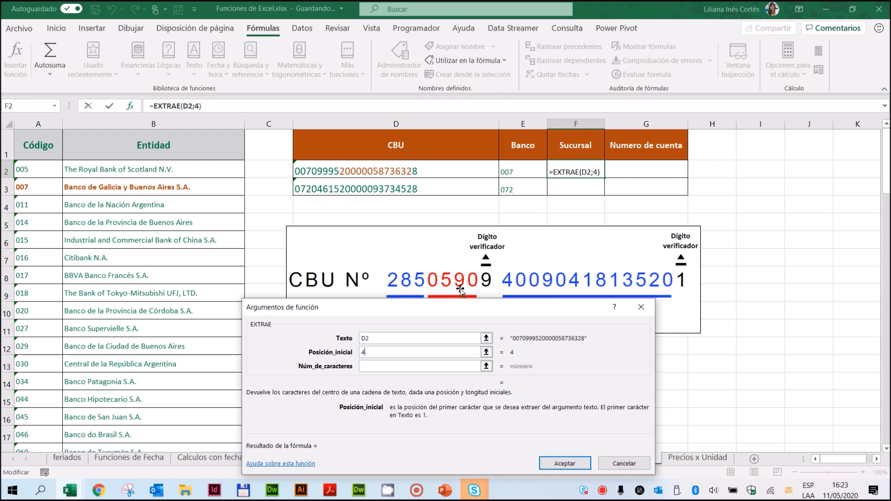
left_click(402, 365)
type("4")
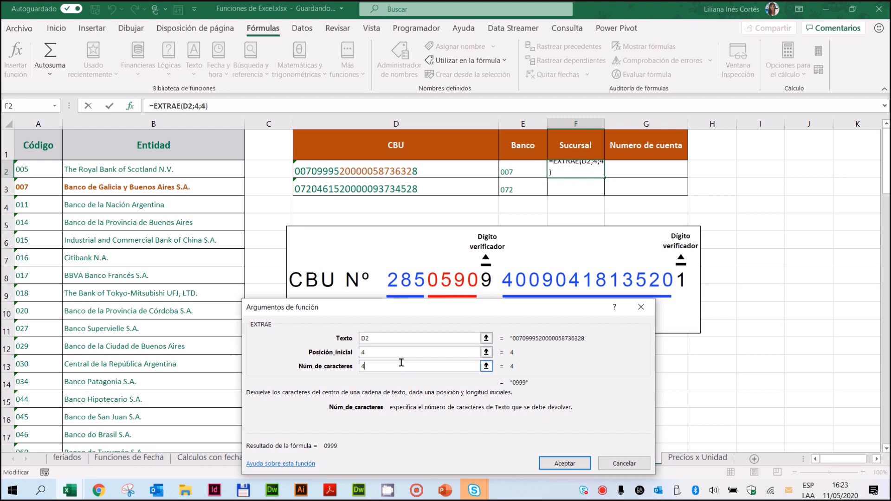
left_click(565, 464)
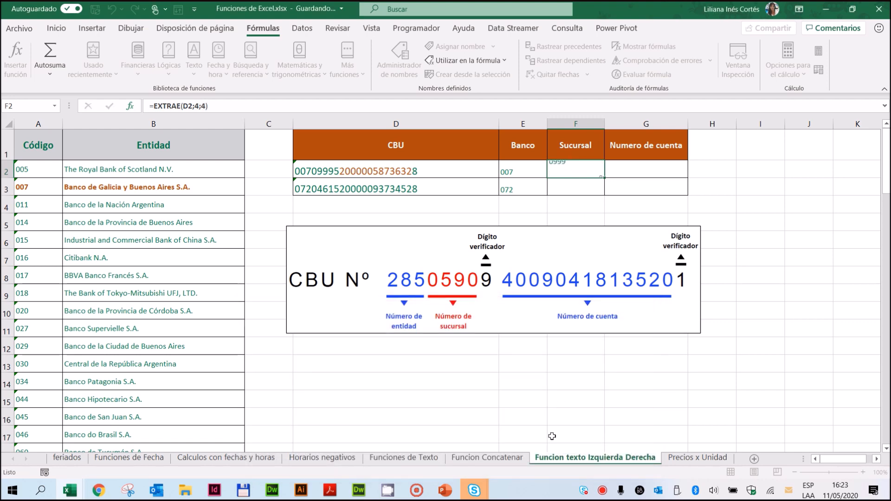
mouse_move(605, 178)
left_mouse_down()
mouse_move(598, 176)
mouse_move(601, 192)
left_mouse_up()
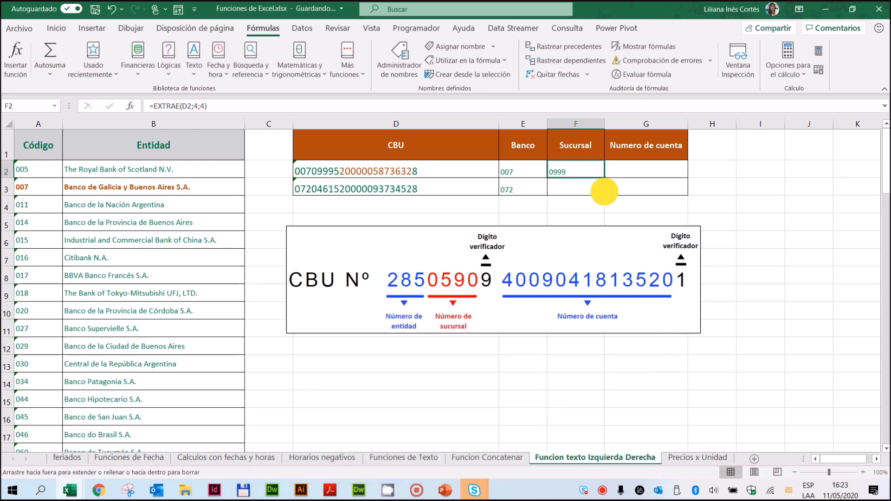
Step: Insert an EXTRAE function in G2 under Numero de cuenta, with the CBU in D2 as its text
left_click(660, 168)
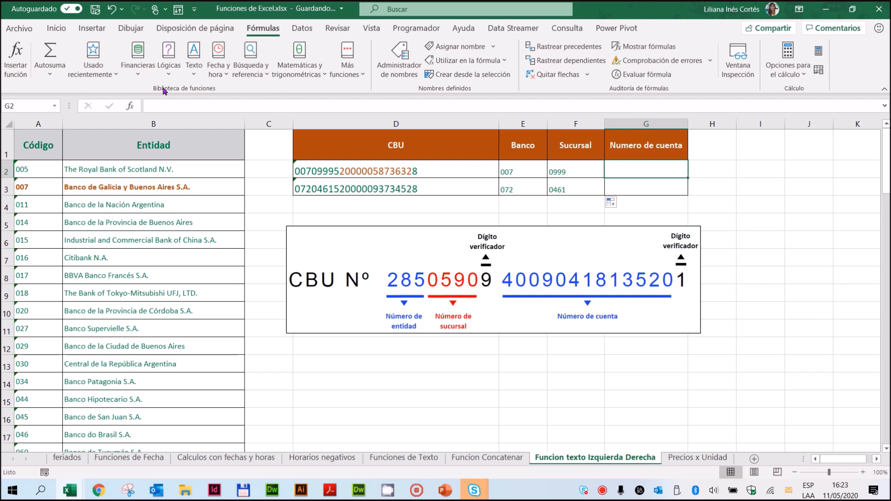
left_click(194, 74)
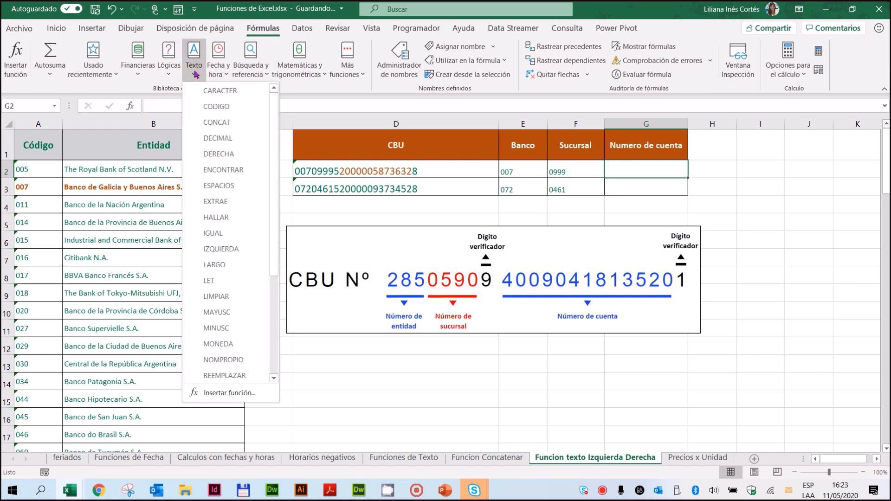
left_click(217, 202)
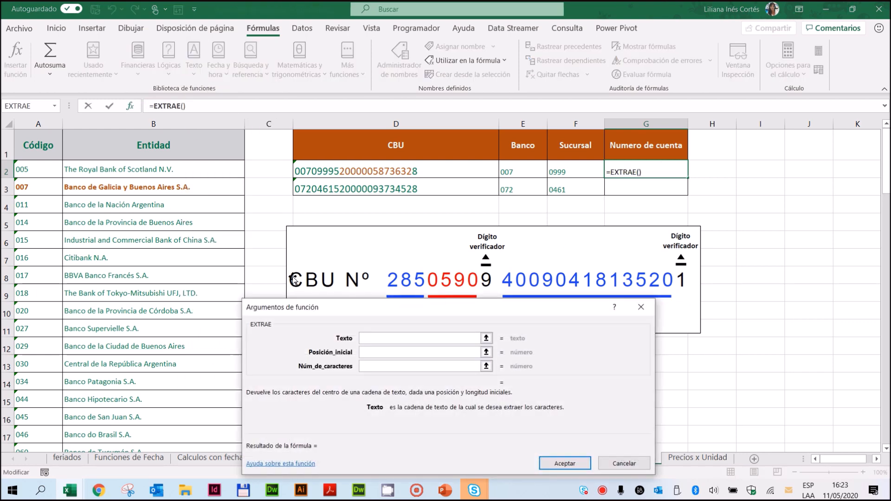
left_click(361, 172)
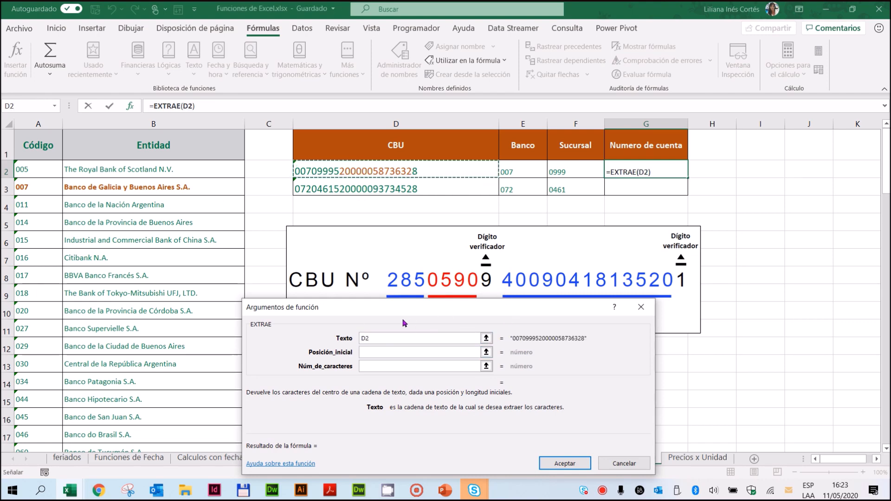
Step: Set the account number's EXTRAE to start at position 9 and take 13 characters, and fill the accepted formula down to G3
left_click(385, 351)
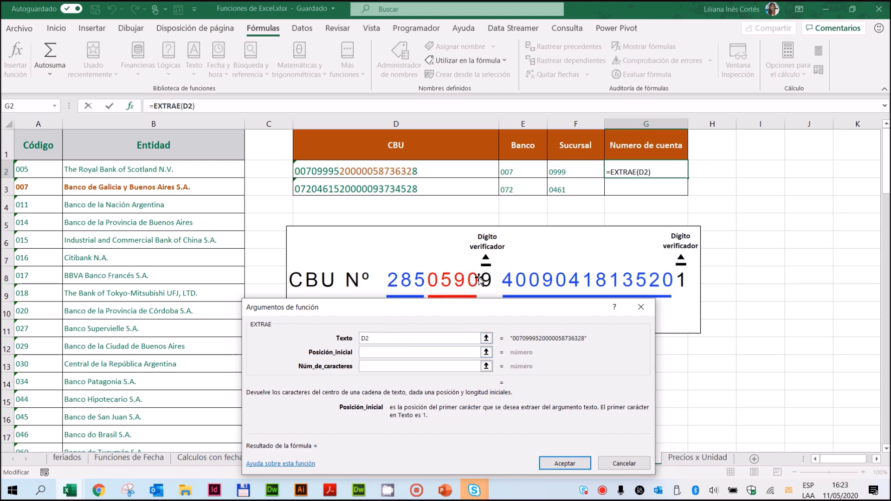
left_click(387, 348)
type("9")
left_click(381, 364)
type("13")
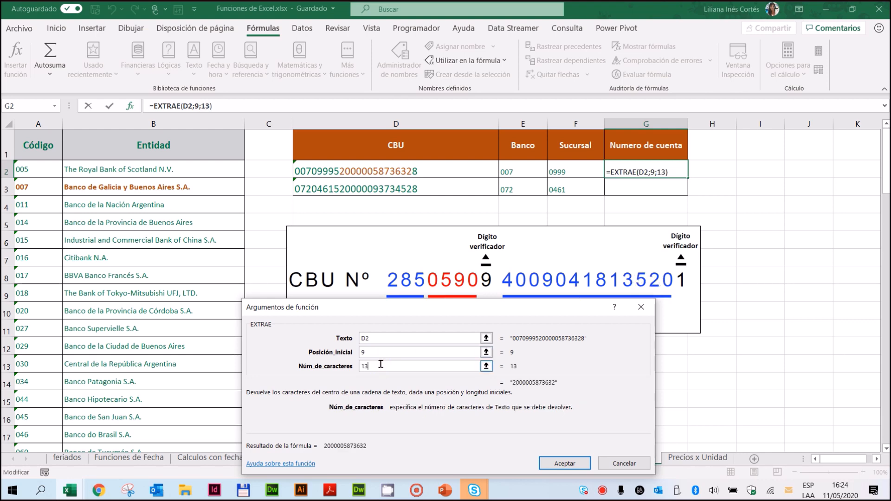
left_click(565, 463)
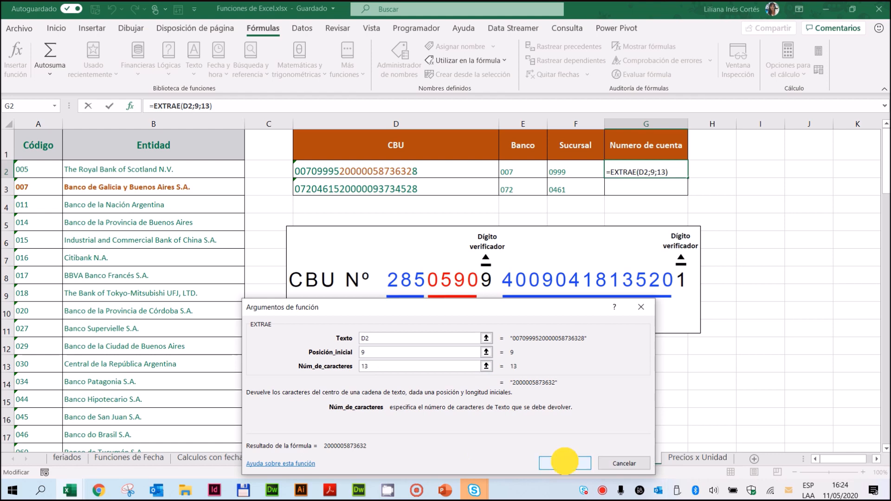
left_click_drag(688, 178, 686, 192)
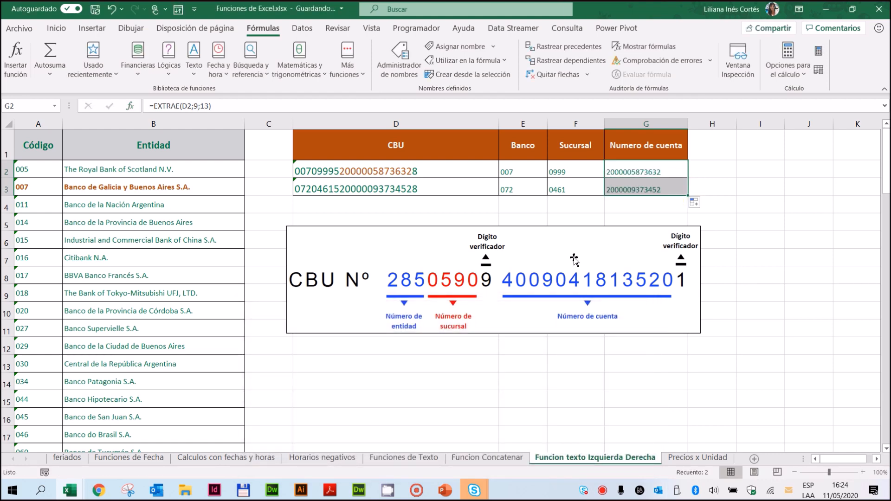